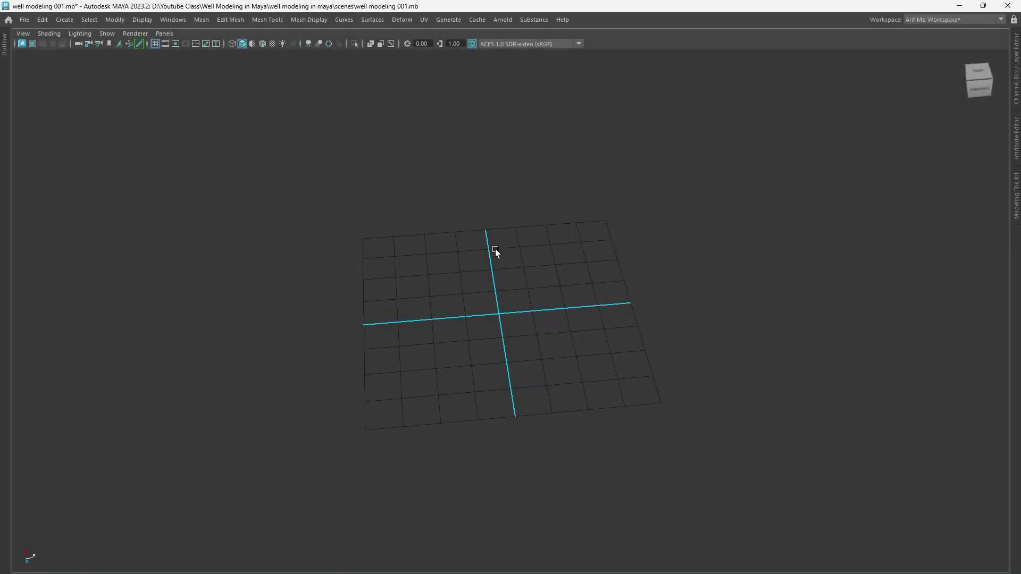
Step: Create a polygon cube and stretch it along X into a long box
right_click_drag(496, 251, 499, 284, "shift")
scroll(624, 399, "up", 2)
scroll(637, 407, "up", 3)
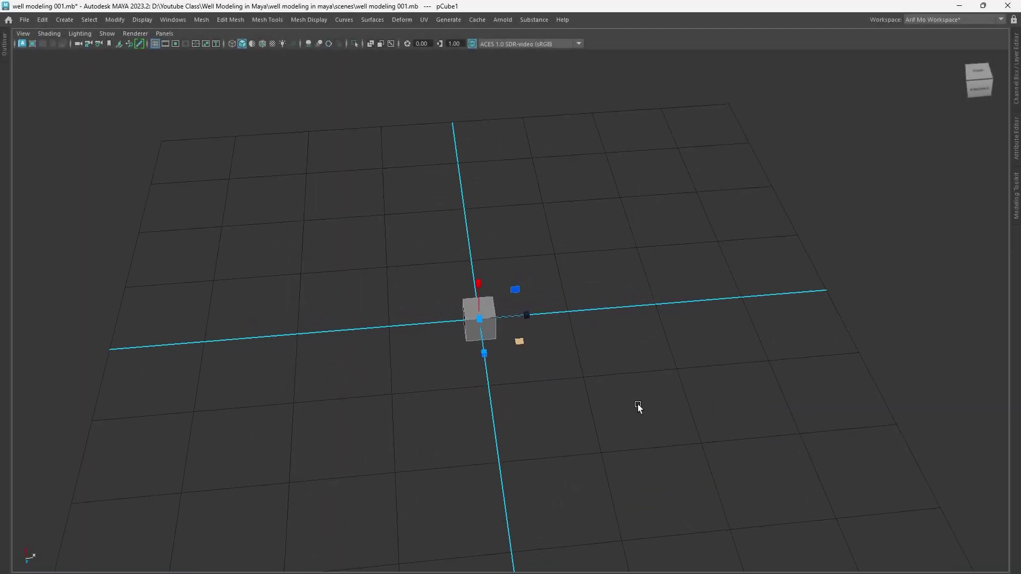
mouse_move(638, 407)
left_mouse_down("alt")
mouse_move(501, 358)
mouse_move(530, 333)
left_mouse_up("alt")
scroll(580, 416, "up", 3)
mouse_move(580, 415)
left_mouse_down("alt")
mouse_move(680, 357)
mouse_move(677, 399)
mouse_move(654, 387)
left_mouse_up("alt")
Step: Bevel the box edges with Fraction 0.2 and 2 segments
key("ctrl+b")
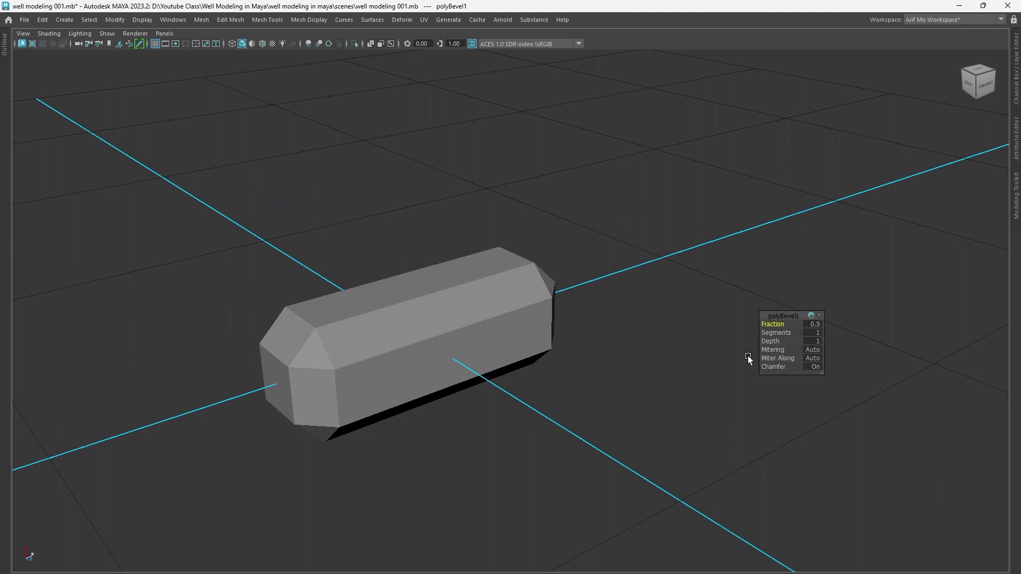
mouse_move(769, 324)
left_mouse_down()
mouse_move(750, 327)
mouse_move(779, 334)
left_mouse_up()
mouse_move(490, 447)
left_mouse_down("alt")
mouse_move(553, 444)
mouse_move(422, 319)
mouse_move(518, 437)
left_mouse_up("alt")
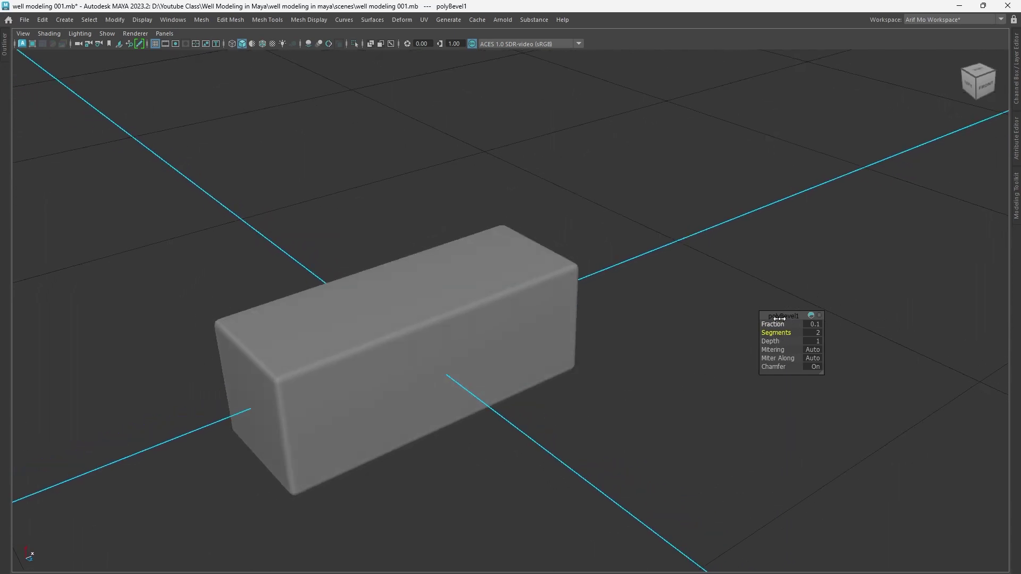
left_click_drag(775, 324, 780, 324)
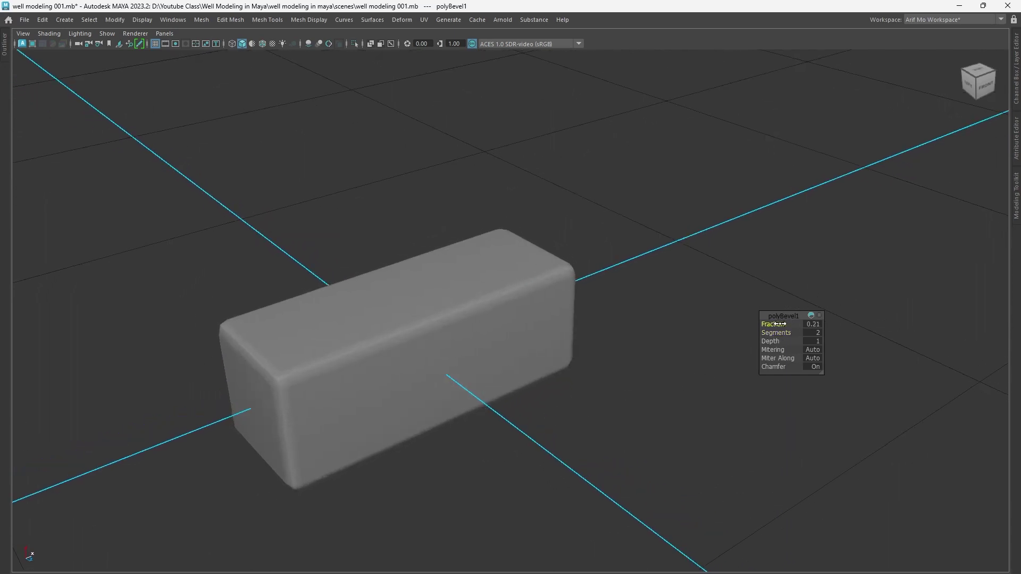
scroll(620, 446, "up", 2)
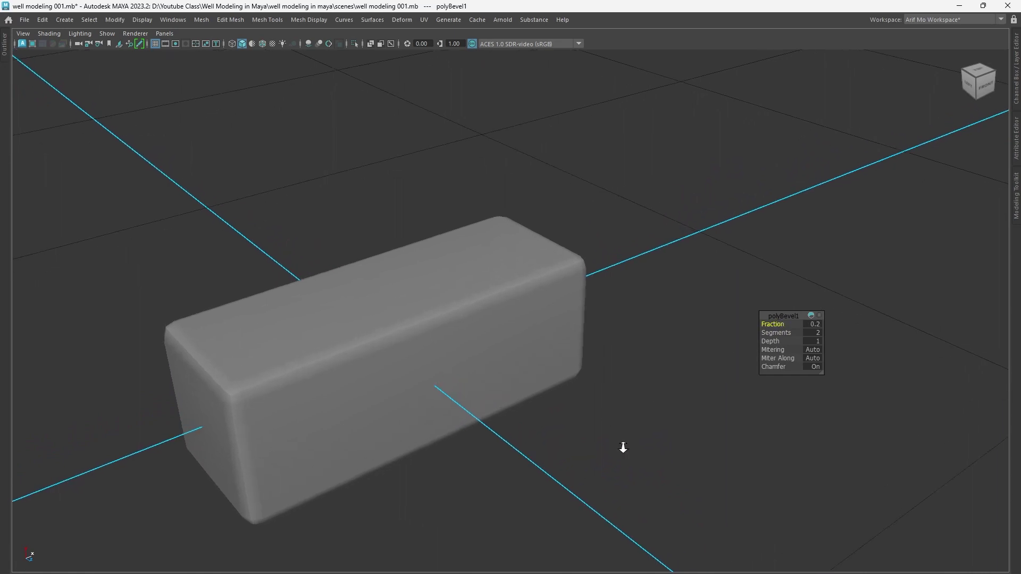
mouse_move(620, 446)
left_mouse_down("alt")
mouse_move(606, 440)
mouse_move(629, 406)
mouse_move(513, 296)
left_mouse_up("alt")
scroll(659, 406, "up", 2)
Step: Turn off smooth preview and insert an edge loop around the box's middle
key("1")
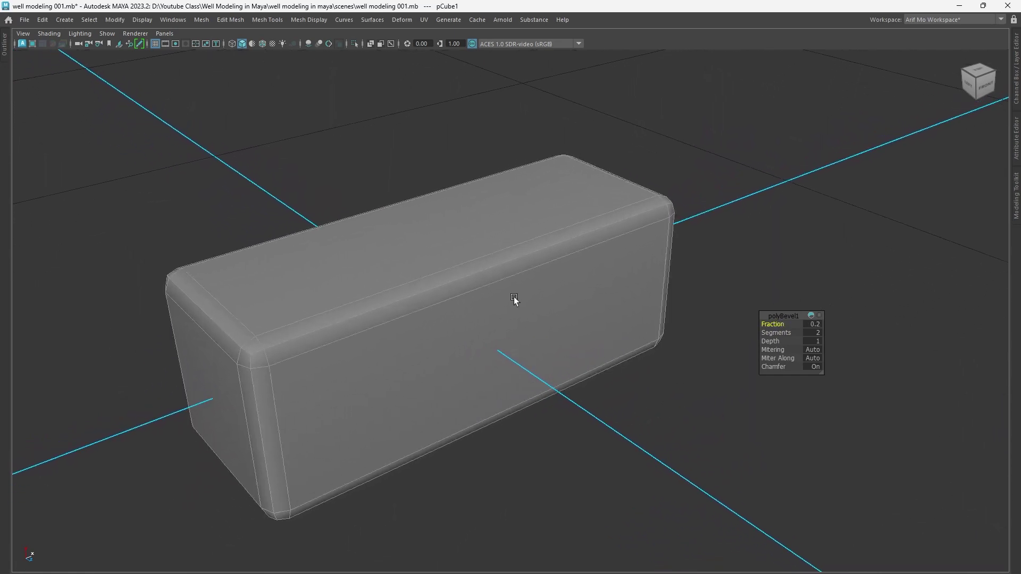
right_click(426, 249, "shift")
left_click(388, 252)
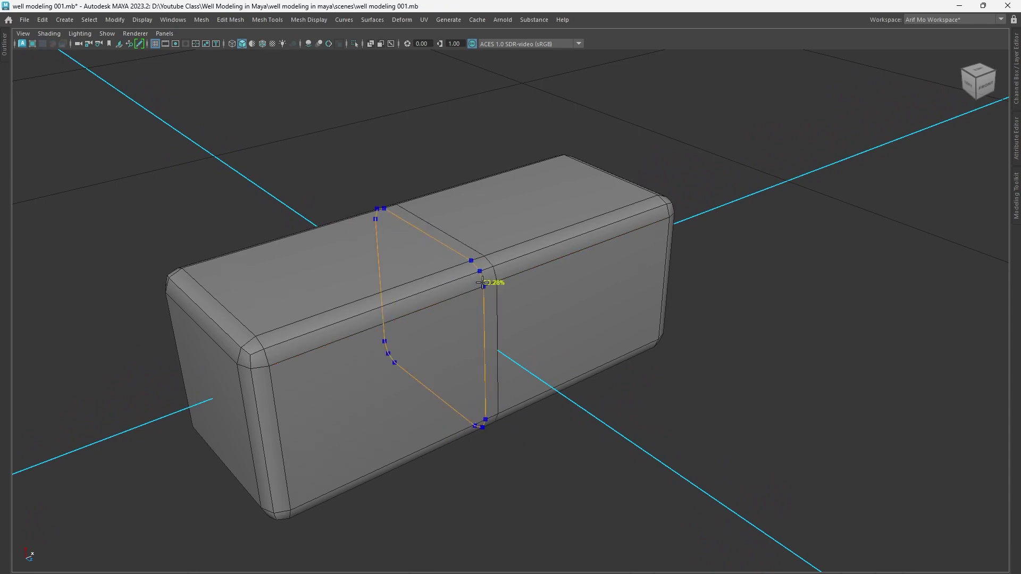
left_click(497, 285)
scroll(606, 398, "down", 2)
scroll(605, 397, "down", 2)
Step: Inspect the new edge loop and return to selecting the whole box
left_click_drag(483, 410, 496, 401, "alt")
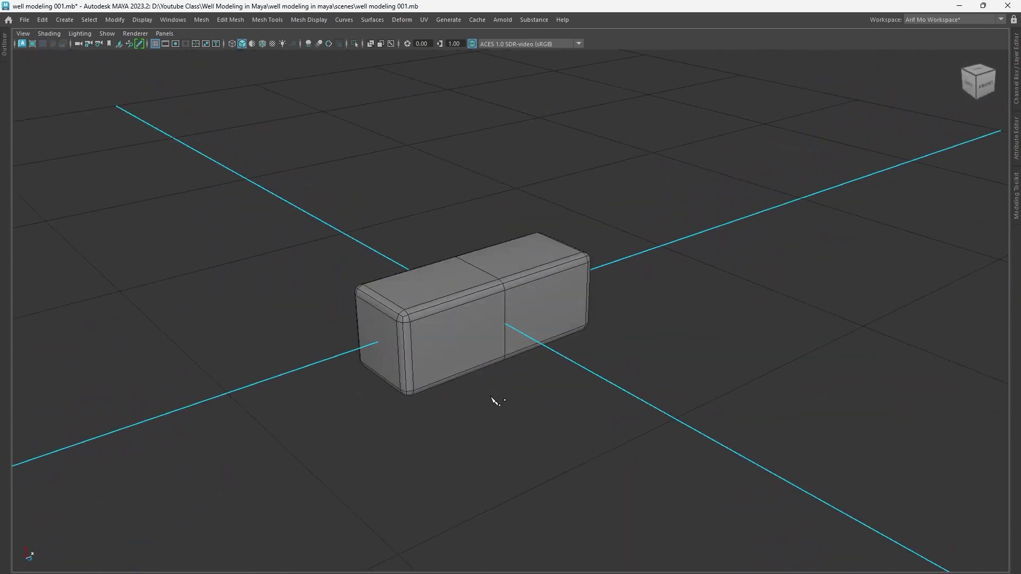
scroll(565, 417, "up", 2)
scroll(564, 416, "down", 1)
scroll(449, 429, "down", 1)
scroll(606, 420, "up", 2)
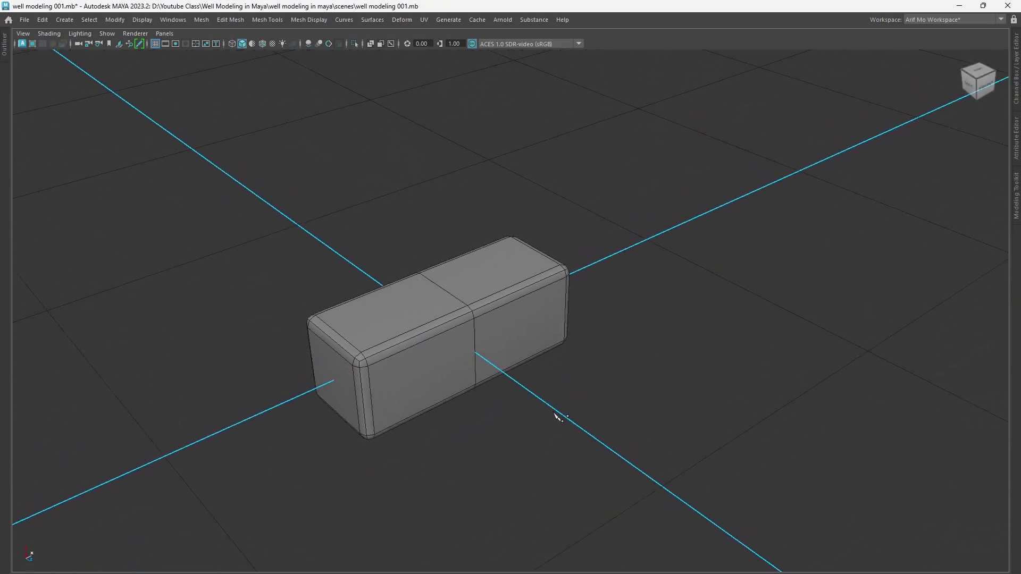
scroll(631, 410, "up", 2)
scroll(654, 406, "up", 1)
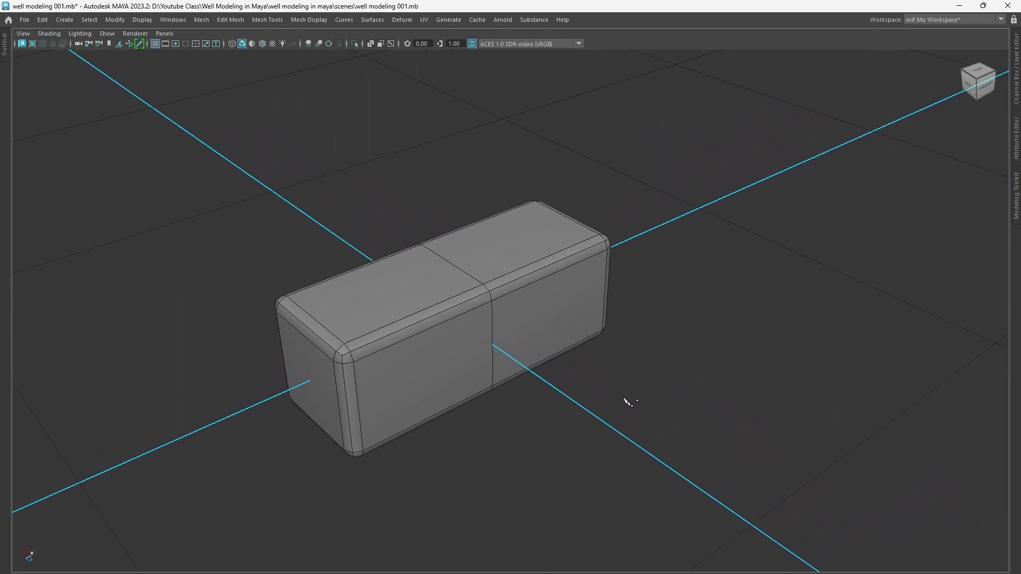
right_click_drag(466, 273, 506, 257)
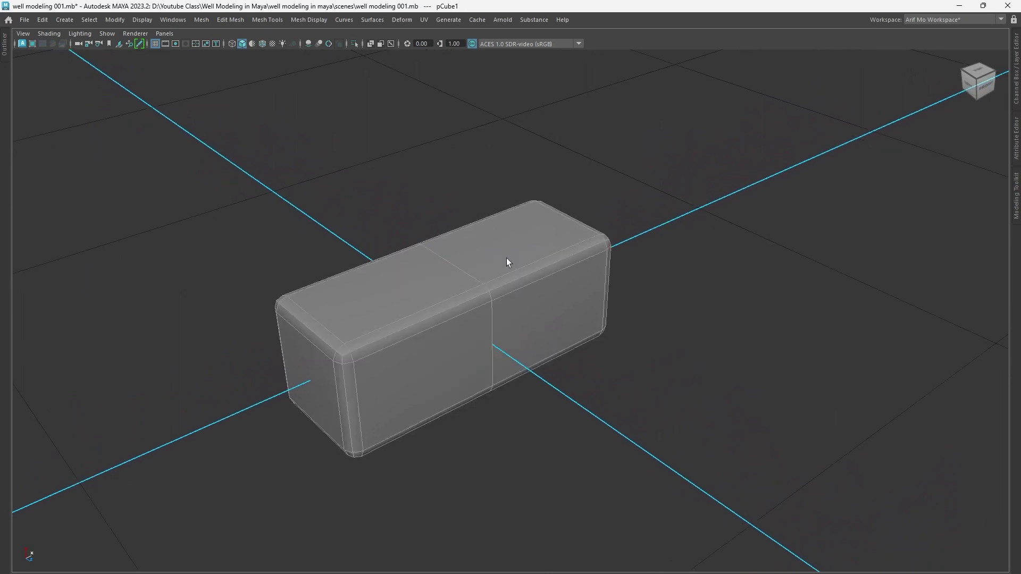
scroll(556, 444, "down", 2)
scroll(660, 413, "up", 2)
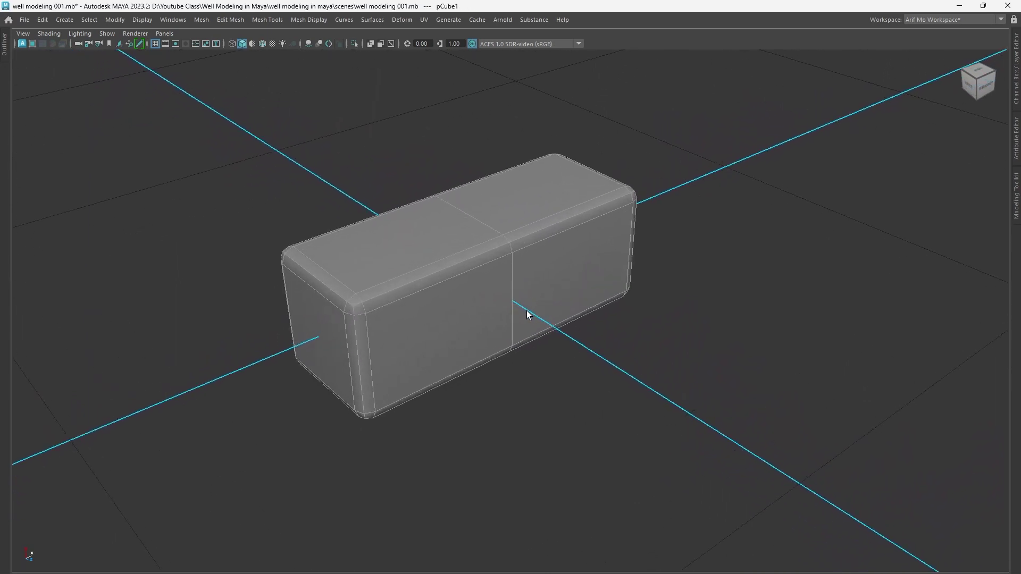
Step: Duplicate the box along its length and shorten the copied block
key("w")
left_click_drag(506, 257, 189, 404, "shift")
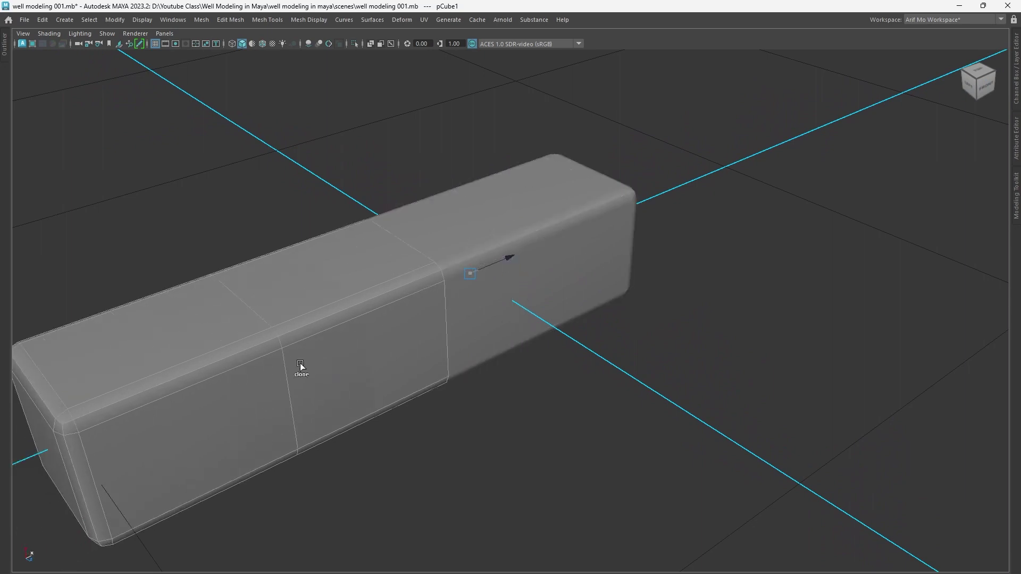
scroll(371, 452, "down", 2)
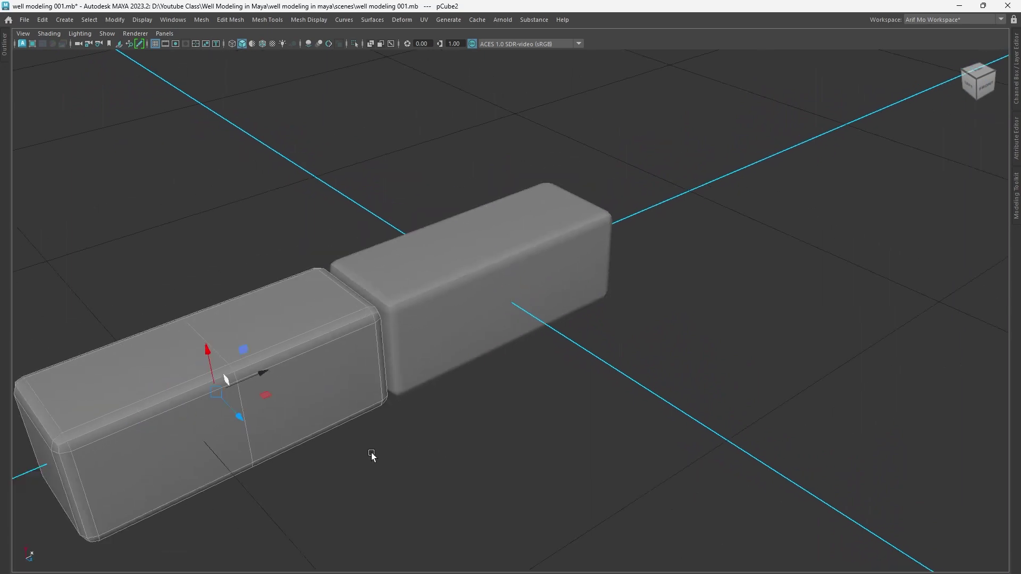
scroll(471, 410, "up", 1)
scroll(327, 346, "up", 1)
mouse_move(343, 335)
left_mouse_down()
mouse_move(309, 341)
mouse_move(447, 298)
mouse_move(370, 318)
mouse_move(419, 317)
mouse_move(265, 353)
left_mouse_up()
key("w")
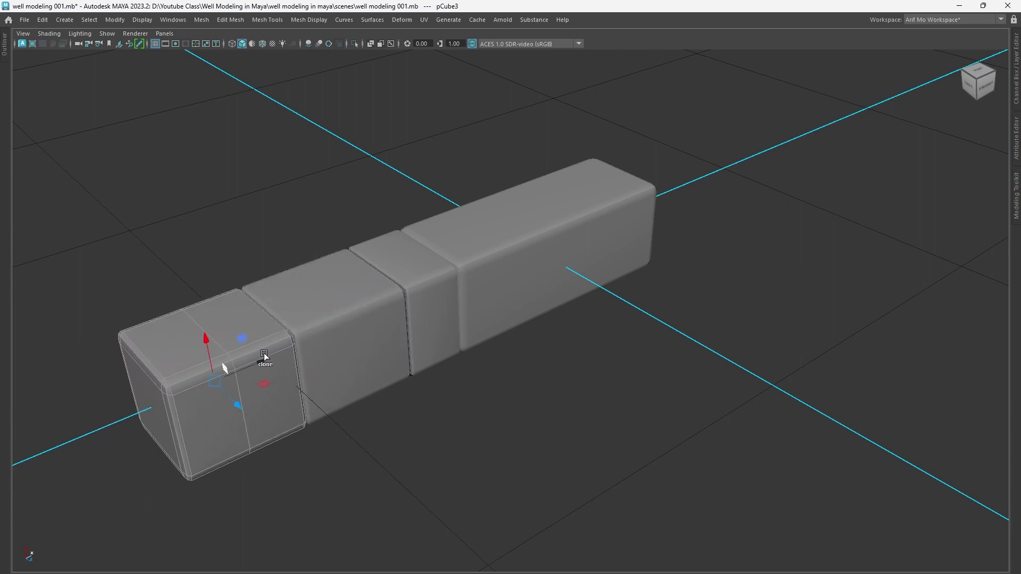
Step: Lengthen the end block and place another copy further along the bar
scroll(346, 410, "down", 2)
scroll(489, 371, "down", 2)
key("r")
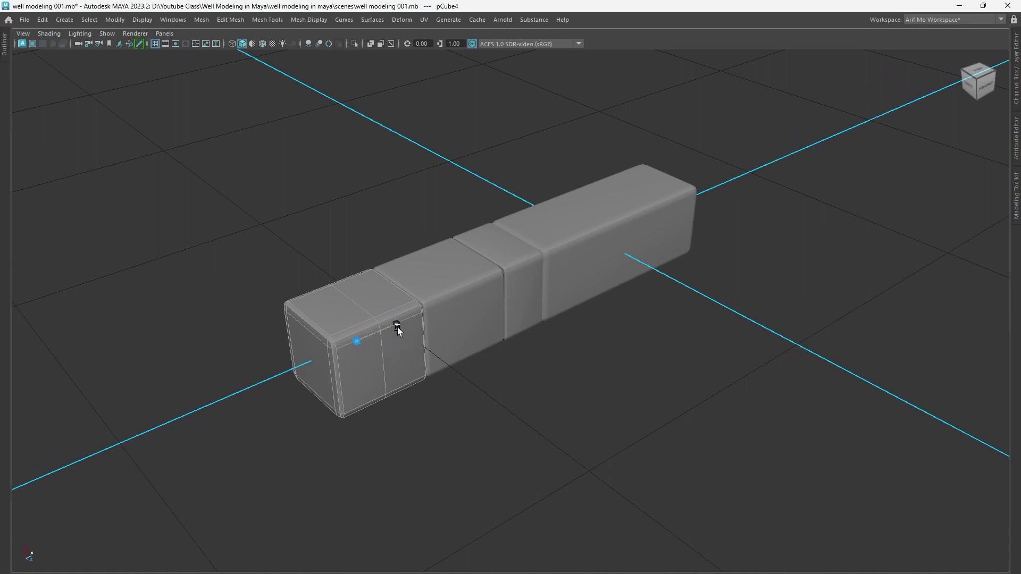
mouse_move(399, 327)
left_mouse_down()
mouse_move(419, 326)
mouse_move(371, 337)
mouse_move(381, 335)
left_mouse_up()
scroll(406, 413, "down", 3)
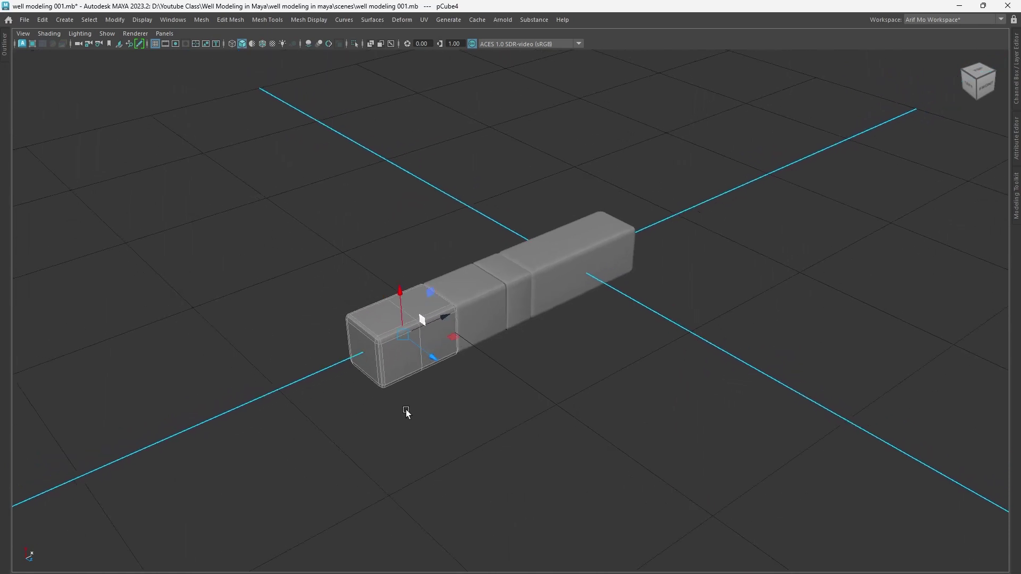
scroll(522, 414, "up", 3)
scroll(536, 407, "up", 1)
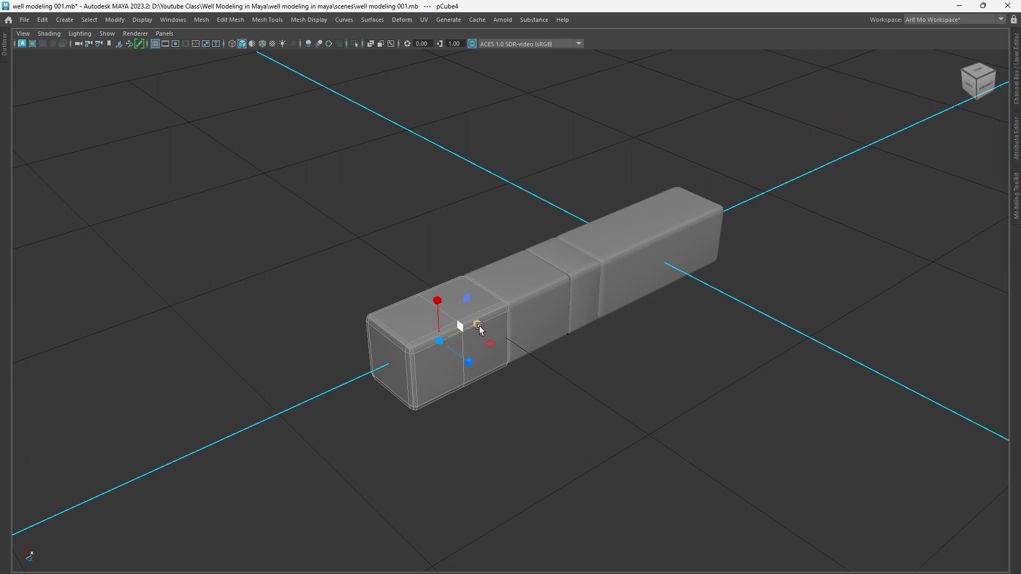
mouse_move(467, 325)
left_mouse_down()
mouse_move(477, 328)
mouse_move(360, 378)
mouse_move(381, 374)
left_mouse_up()
scroll(596, 383, "down", 3)
scroll(564, 404, "down", 2)
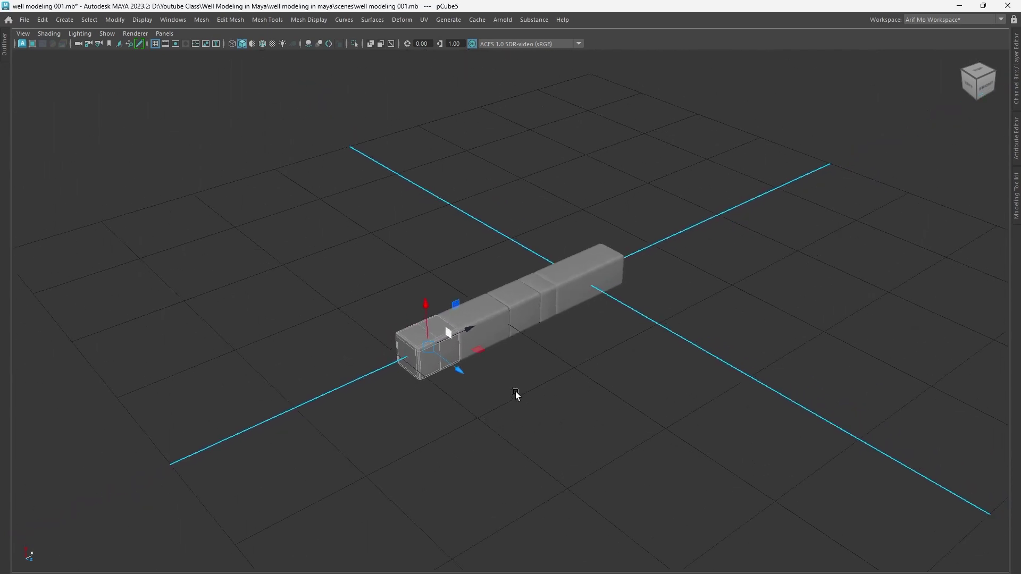
scroll(515, 393, "up", 2)
Step: Copy groups of blocks repeatedly to extend the bar to about twenty pieces, then select them all
left_click_drag(653, 409, 217, 266)
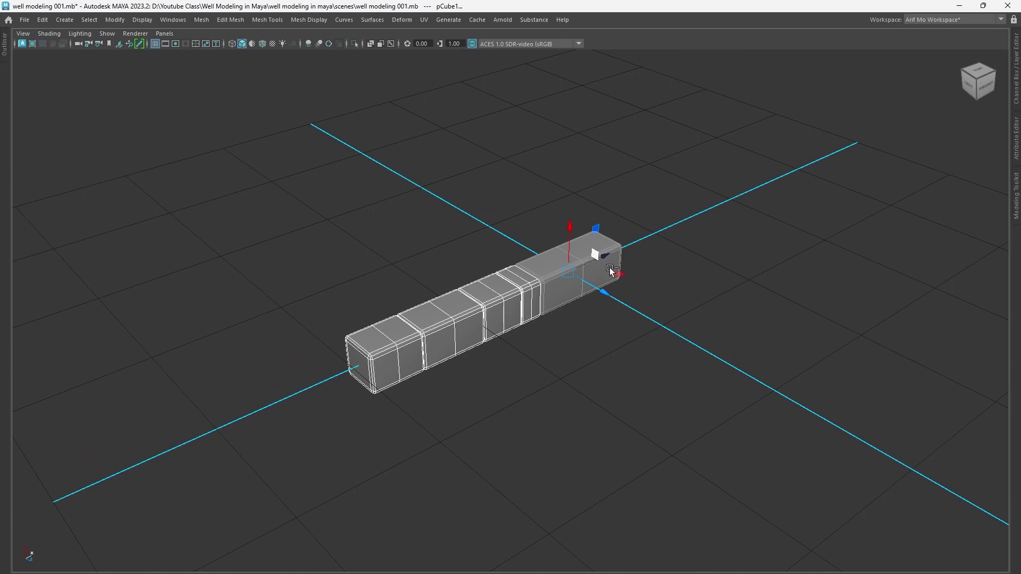
left_click_drag(613, 255, 366, 374)
mouse_move(594, 429)
right_mouse_down("alt")
mouse_move(387, 423)
mouse_move(445, 380)
mouse_move(540, 370)
right_mouse_up("alt")
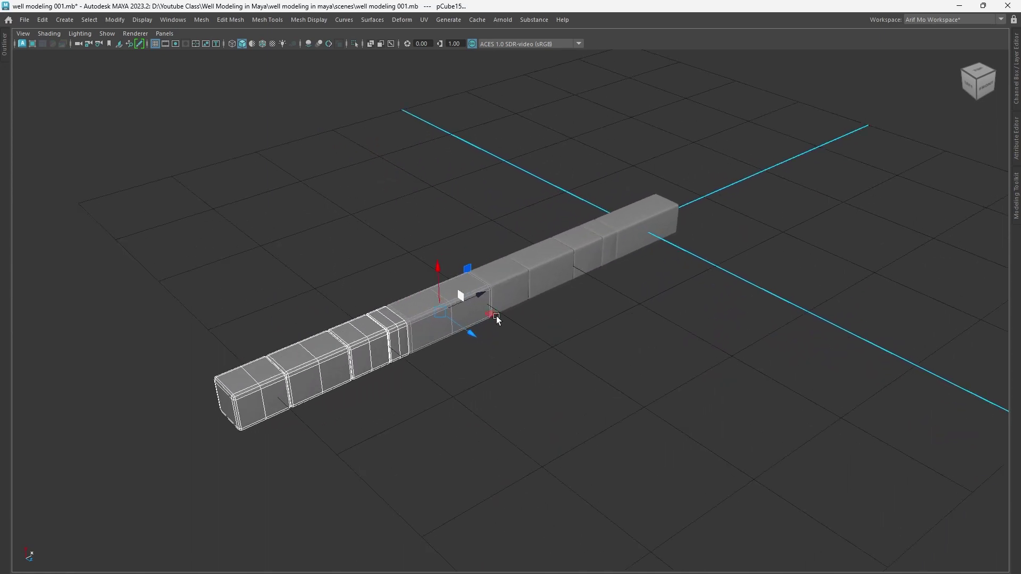
left_click_drag(497, 318, 218, 398)
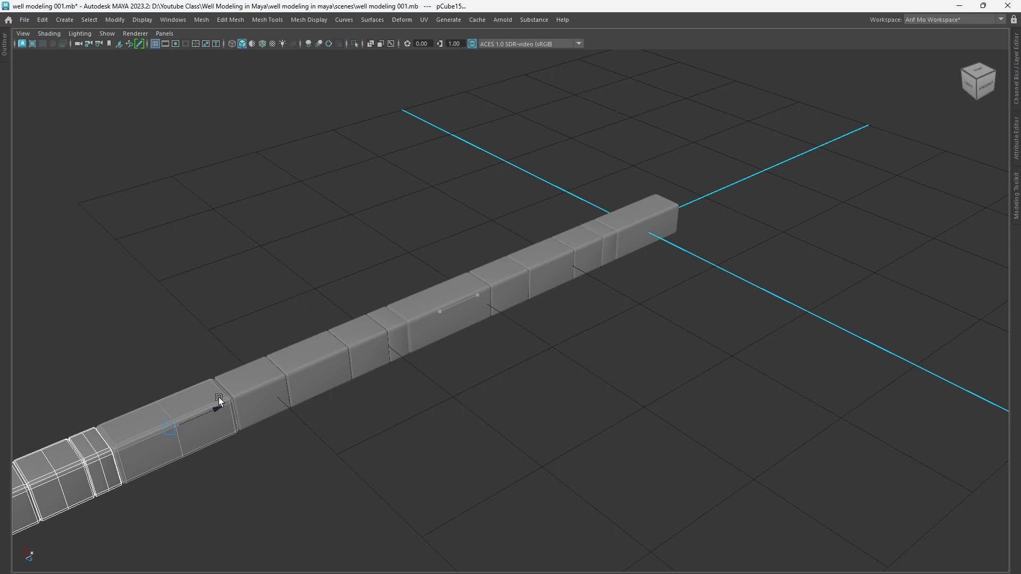
mouse_move(581, 433)
right_mouse_down("alt")
mouse_move(410, 410)
mouse_move(440, 404)
mouse_move(551, 424)
mouse_move(577, 376)
mouse_move(596, 433)
mouse_move(456, 417)
right_mouse_up("alt")
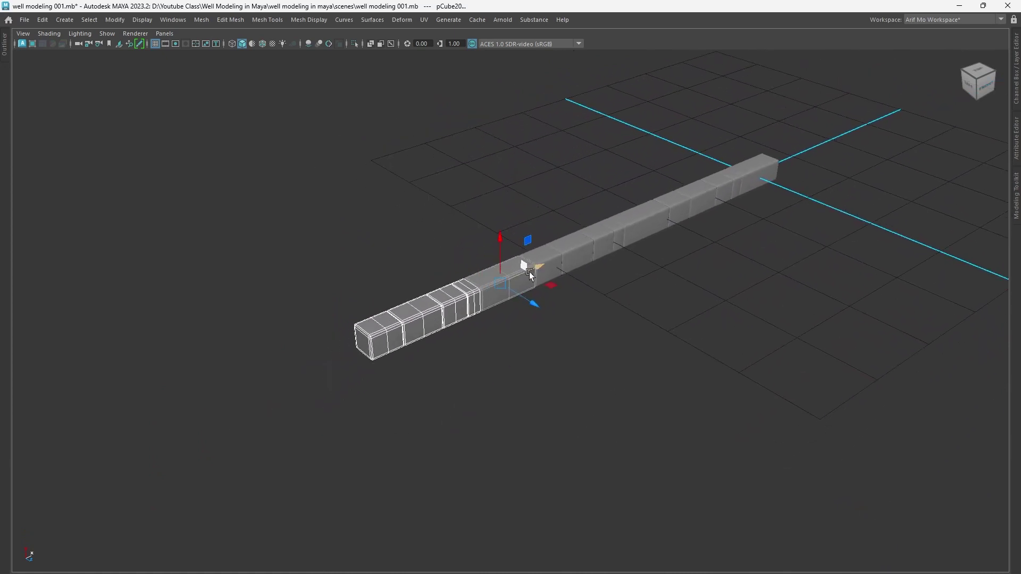
mouse_move(528, 272)
left_mouse_down()
mouse_move(353, 349)
mouse_move(388, 343)
mouse_move(377, 347)
left_mouse_up()
scroll(610, 429, "down", 2)
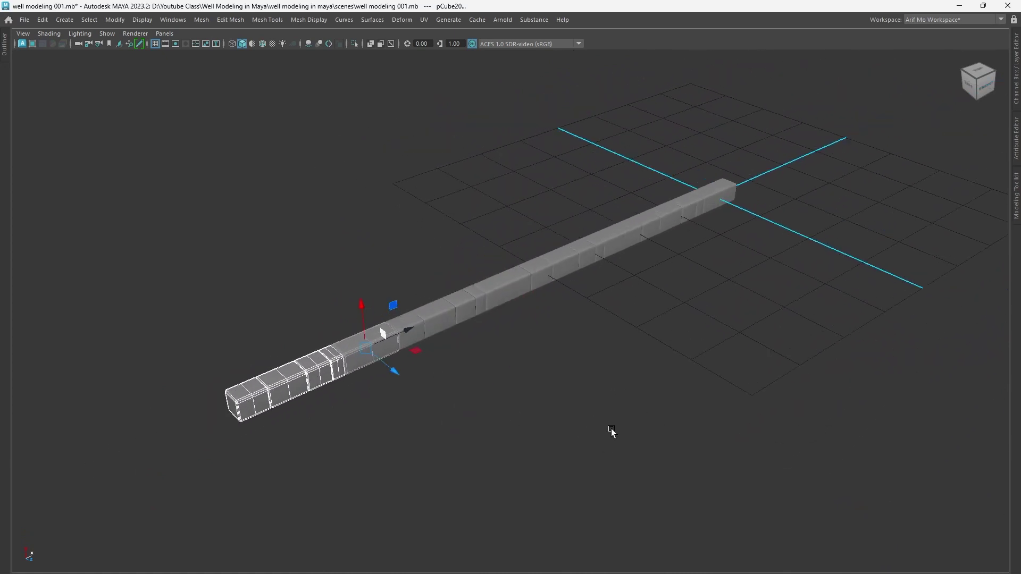
scroll(521, 422, "down", 3)
left_click_drag(667, 394, 280, 241)
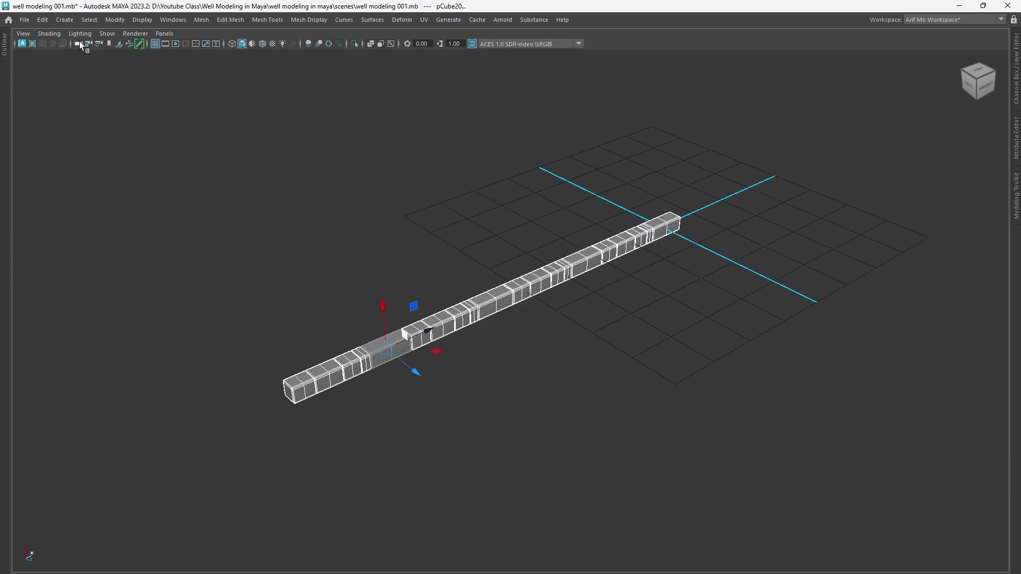
Step: Combine all the bar blocks into a single mesh, pCube21
left_click(14, 47)
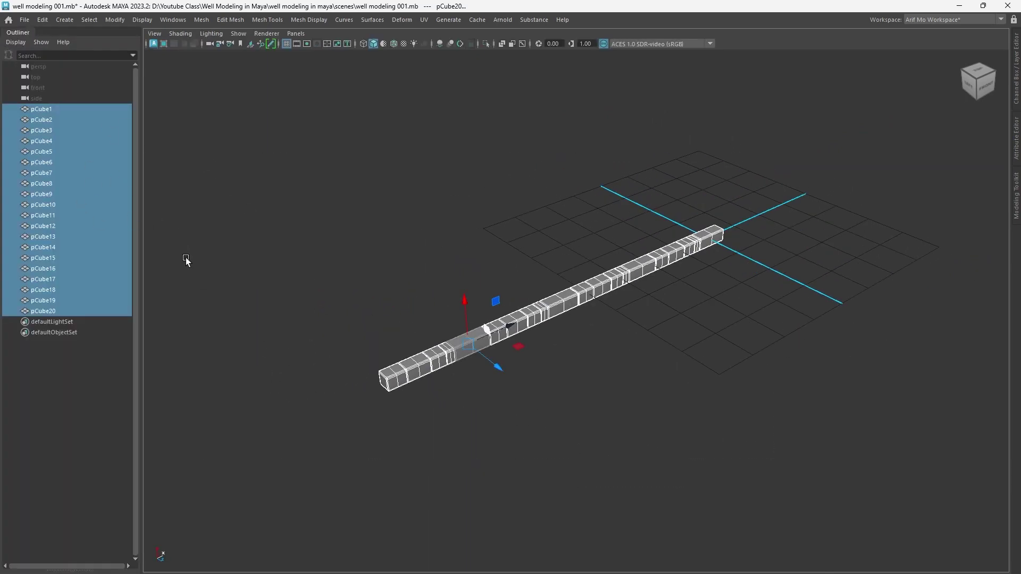
left_click(19, 34)
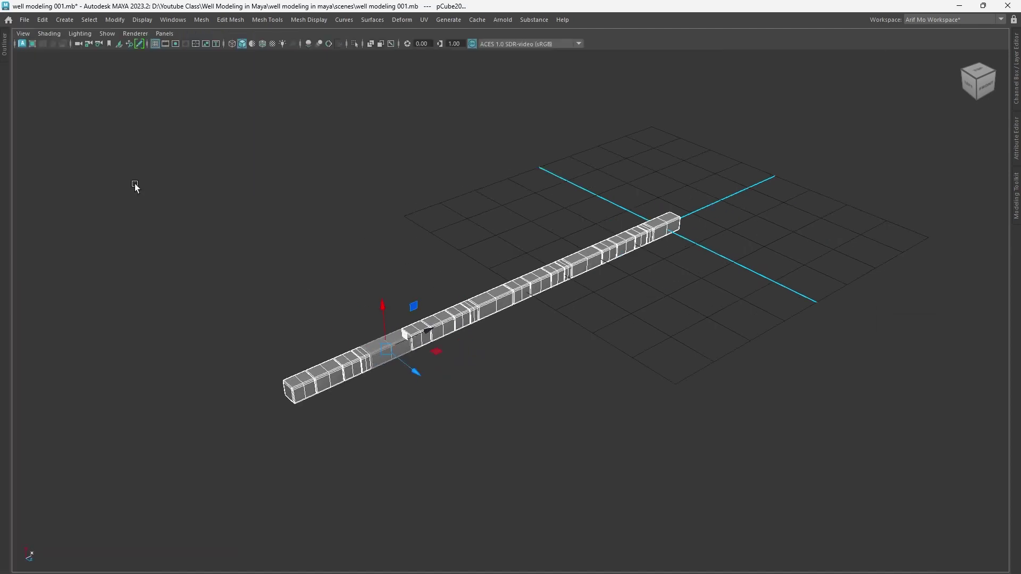
right_click_drag(614, 302, 579, 506, "shift")
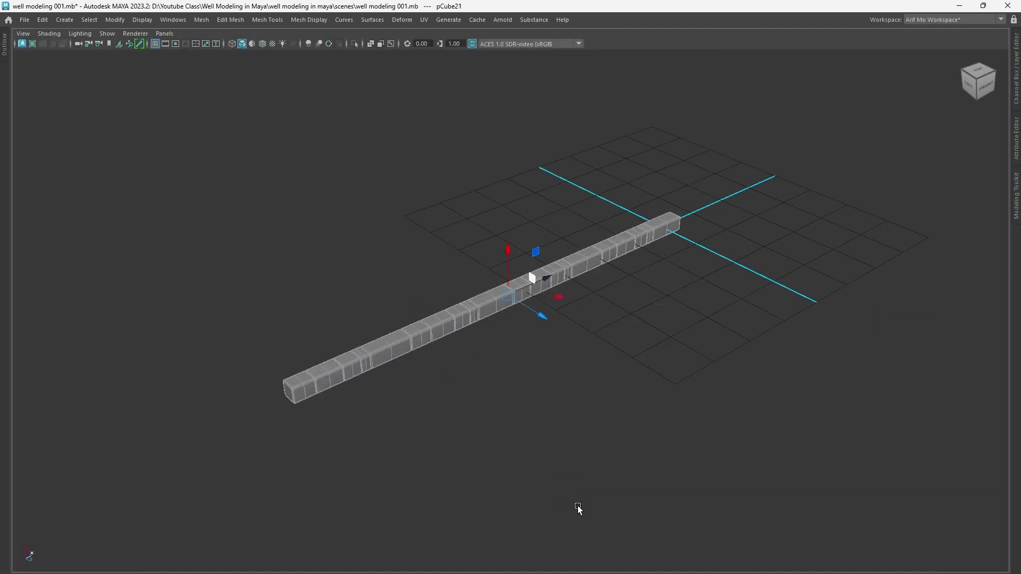
scroll(645, 417, "up", 1)
scroll(633, 404, "up", 1)
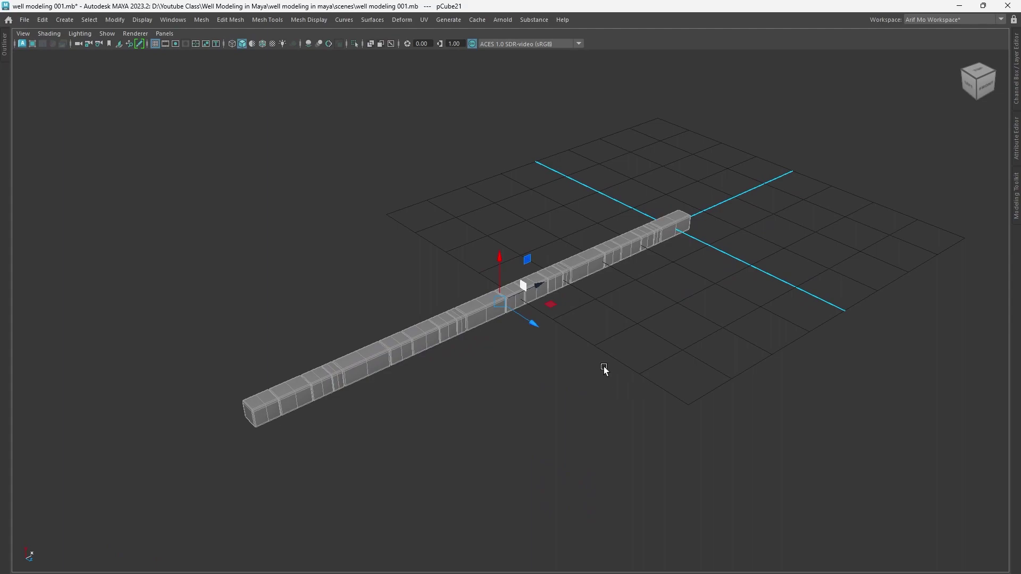
key("ctrl+space")
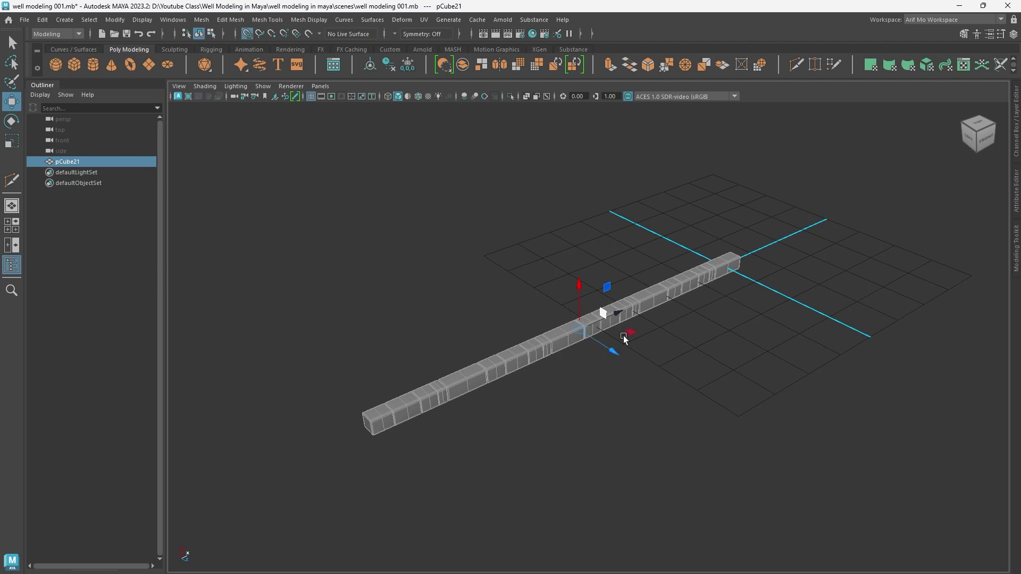
Step: Move pCube21 so the beam is centred on the world origin
left_click_drag(617, 317, 725, 271)
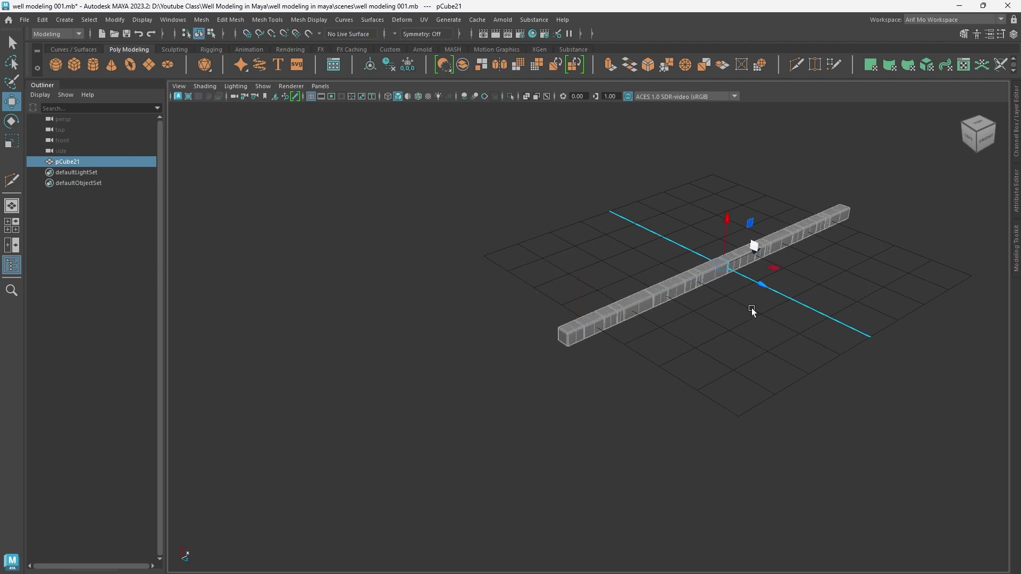
mouse_move(755, 315)
left_mouse_down("alt")
mouse_move(841, 423)
mouse_move(610, 418)
mouse_move(806, 431)
mouse_move(576, 404)
mouse_move(656, 414)
mouse_move(771, 340)
left_mouse_up("alt")
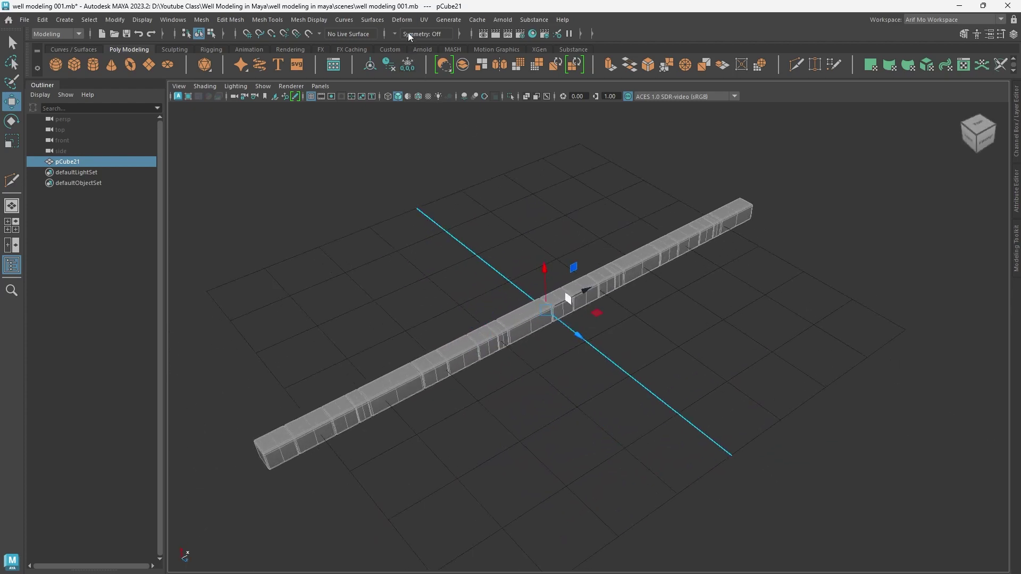
left_click(402, 20)
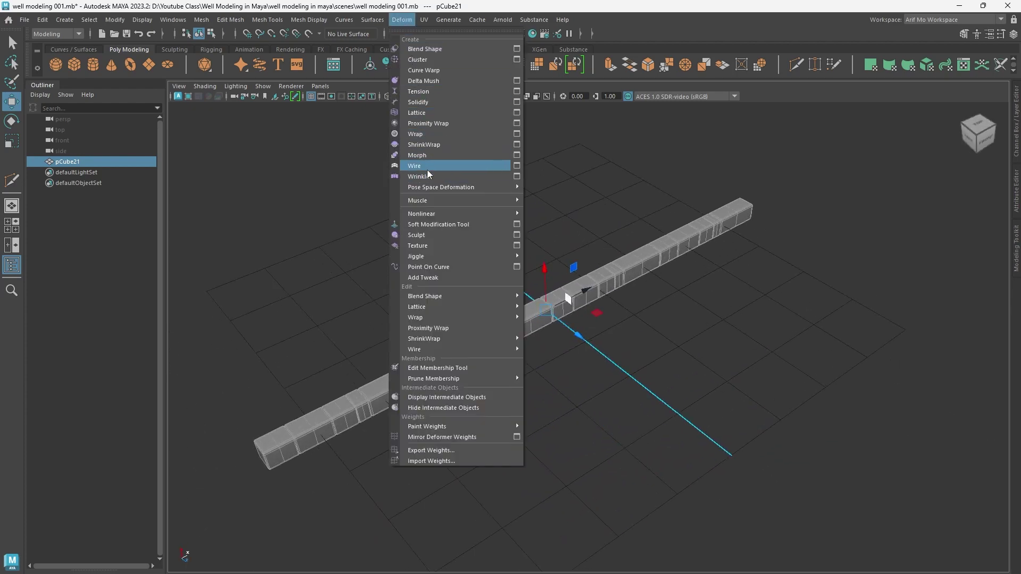
mouse_move(421, 214)
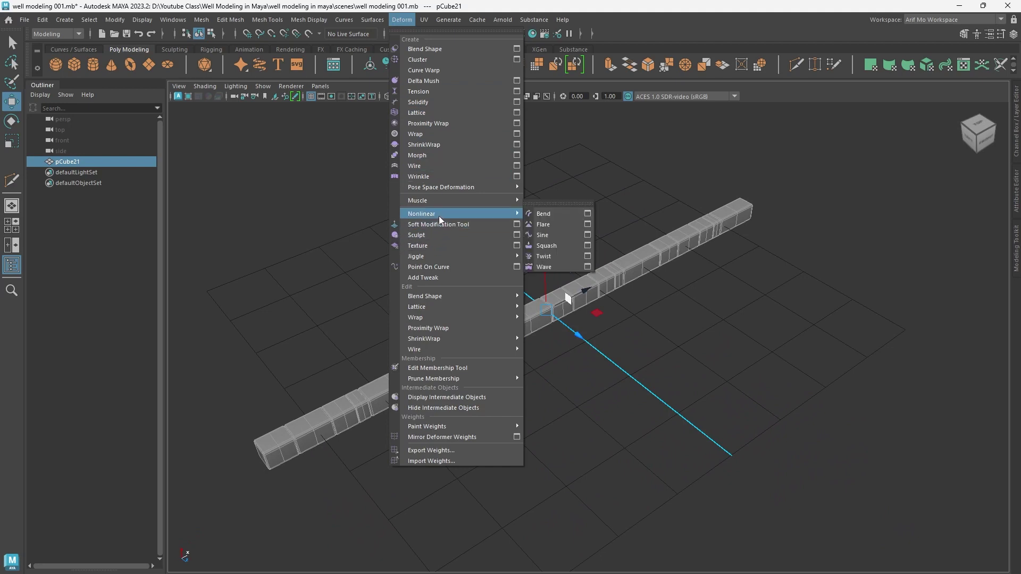
Step: Add a Nonlinear Bend deformer and rotate its handle to line up with the row
left_click(563, 216)
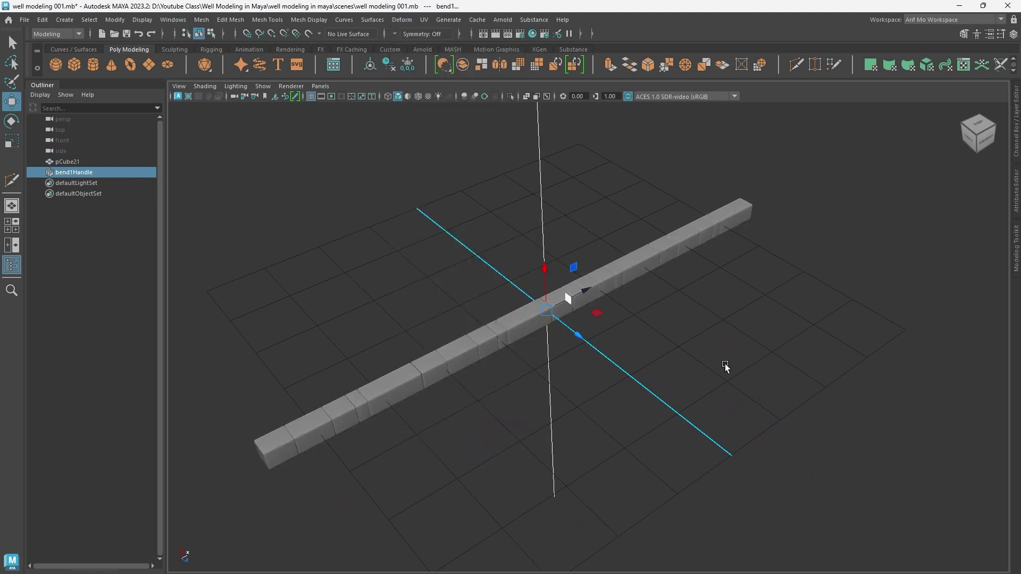
left_click_drag(725, 369, 705, 344, "alt")
scroll(705, 345, "up", 2)
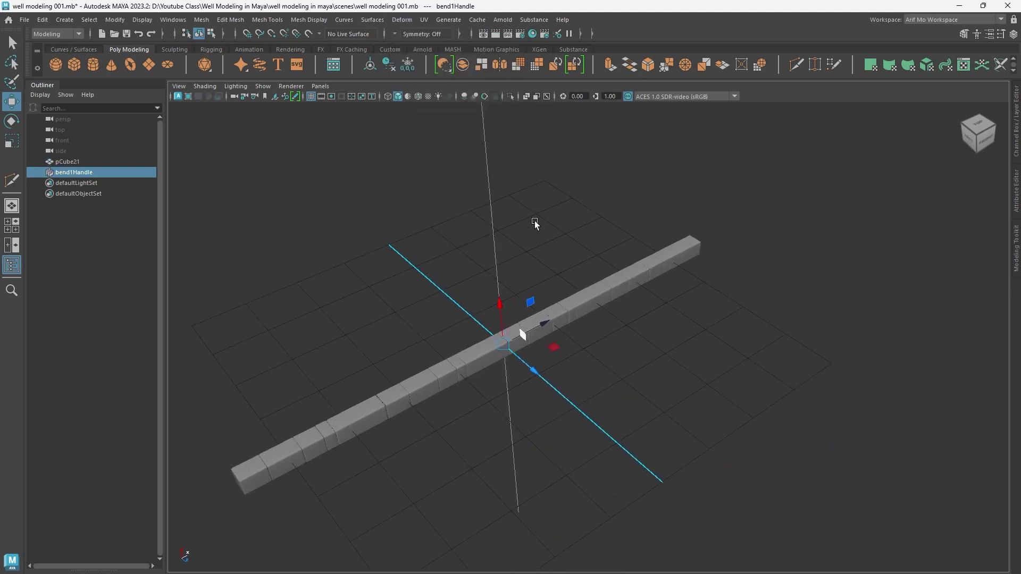
key("e")
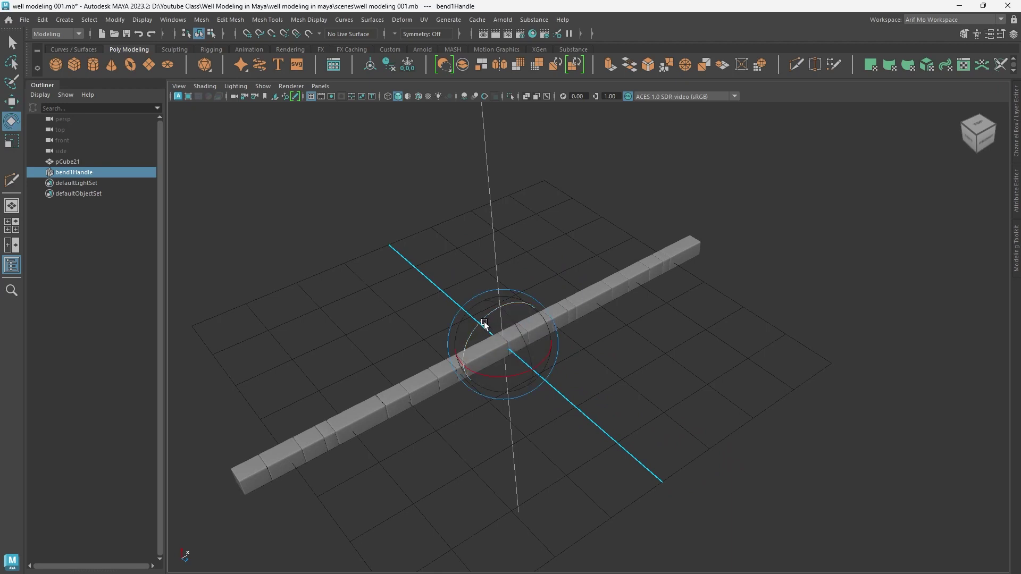
left_click_drag(485, 325, 558, 289)
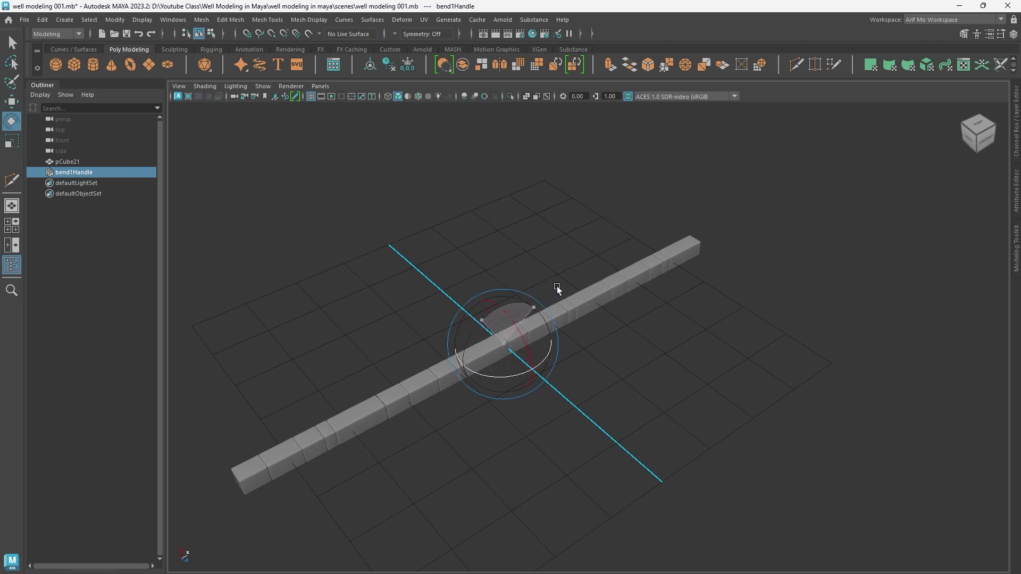
Step: In wireframe, align bend1Handle along the row and curl the beam into a nearly closed ring
left_click(389, 96)
mouse_move(579, 433)
left_mouse_down("alt")
mouse_move(675, 463)
mouse_move(689, 397)
left_mouse_up("alt")
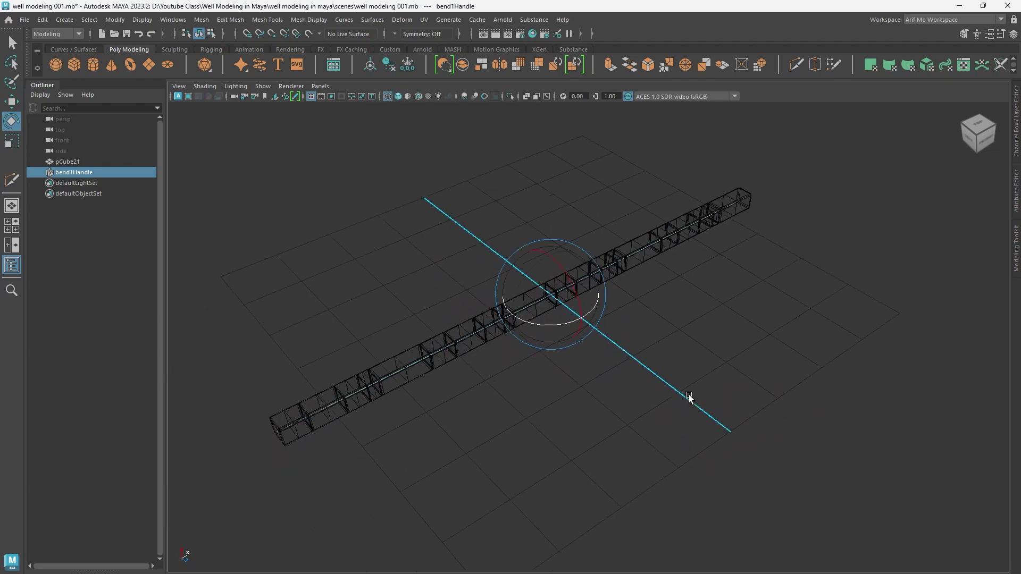
mouse_move(689, 398)
right_mouse_down("alt")
mouse_move(745, 444)
mouse_move(730, 437)
right_mouse_up("alt")
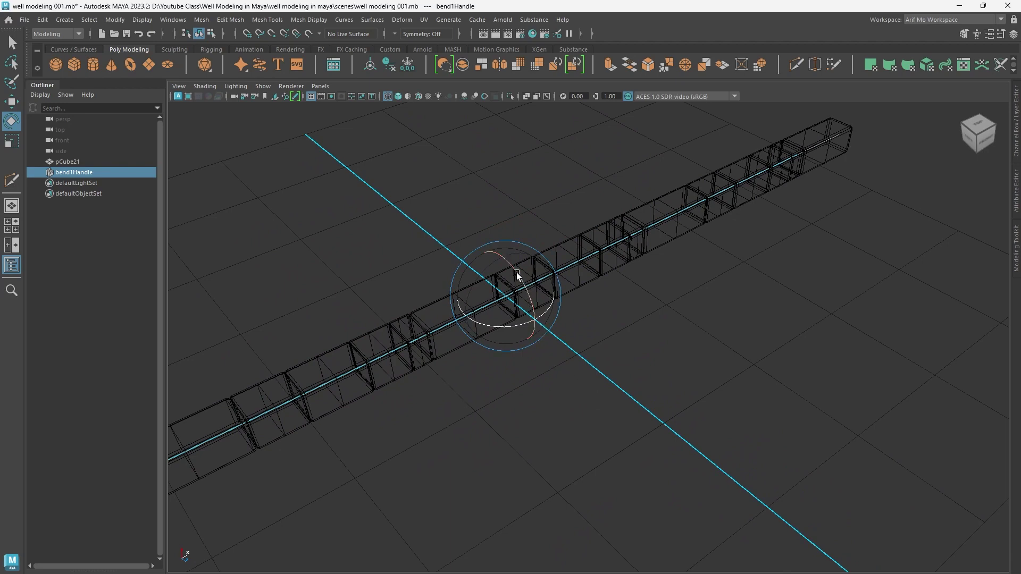
left_click_drag(515, 270, 529, 347)
mouse_move(753, 455)
left_mouse_down("alt")
mouse_move(544, 412)
mouse_move(590, 397)
mouse_move(533, 408)
mouse_move(626, 434)
mouse_move(608, 410)
mouse_move(629, 410)
left_mouse_up("alt")
key("t")
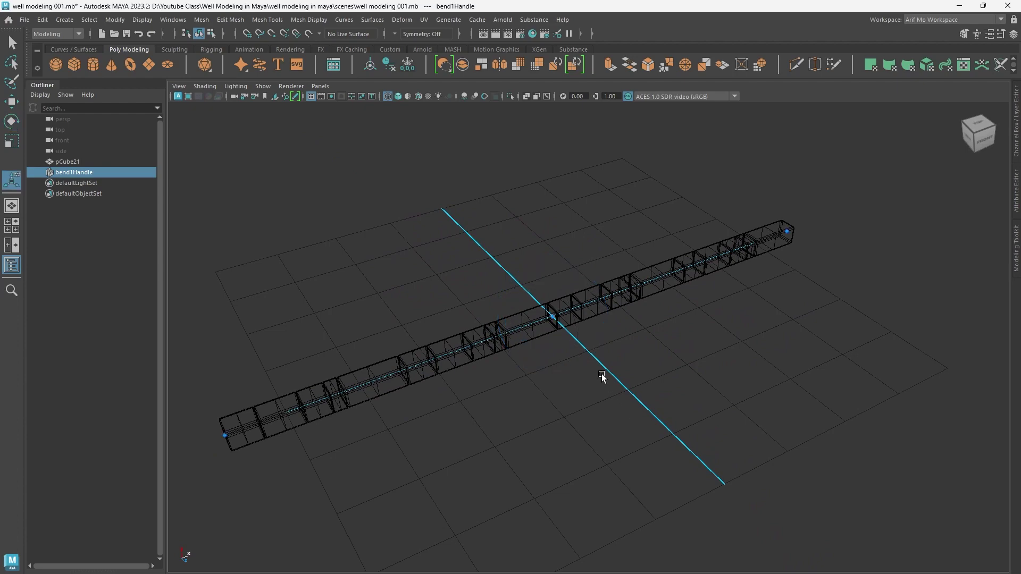
left_click_drag(551, 317, 681, 453)
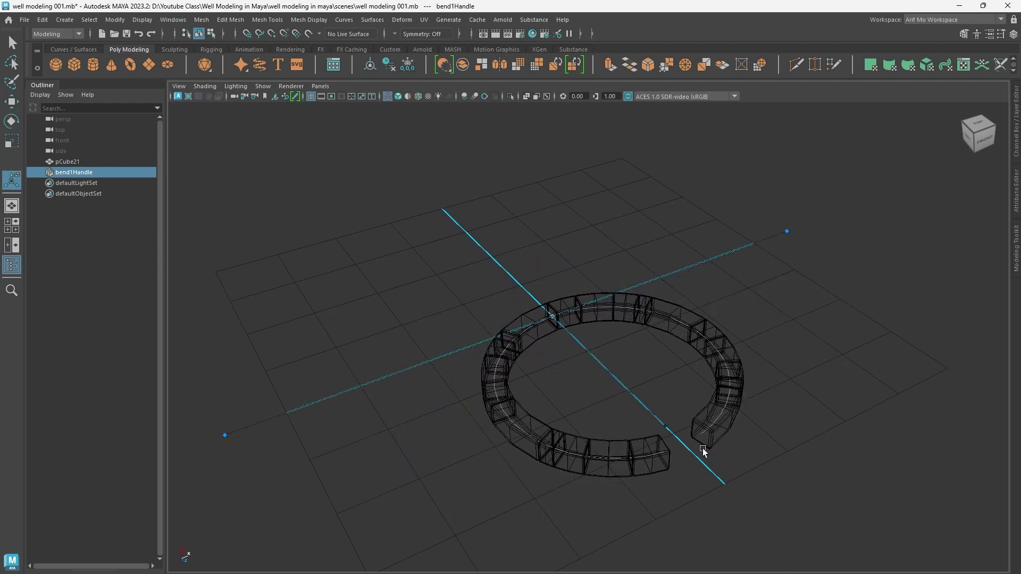
Step: Set bend1 Curvature to 180 in the Attribute Editor to close the ring
left_click(1016, 200)
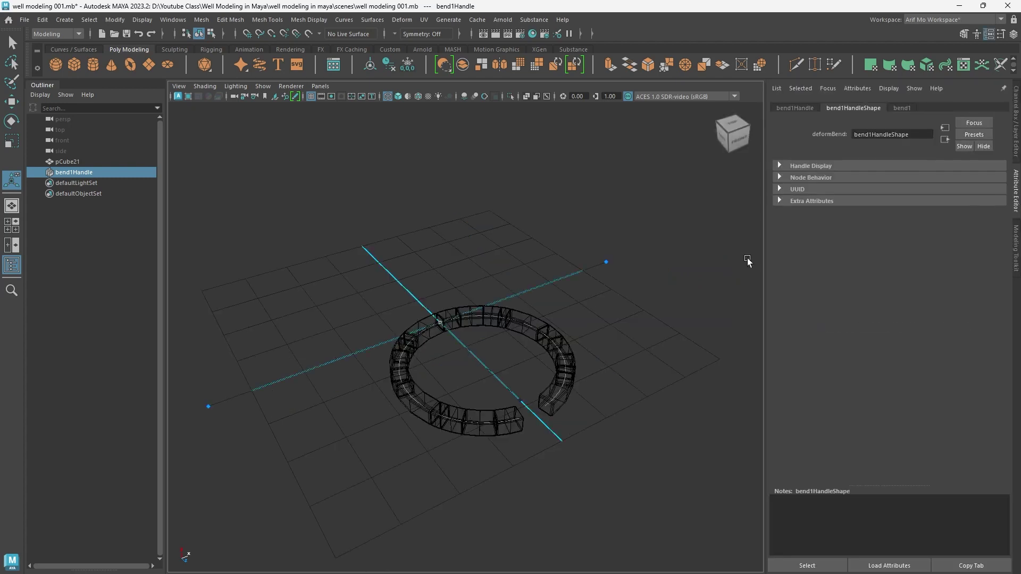
left_click(902, 108)
type("180")
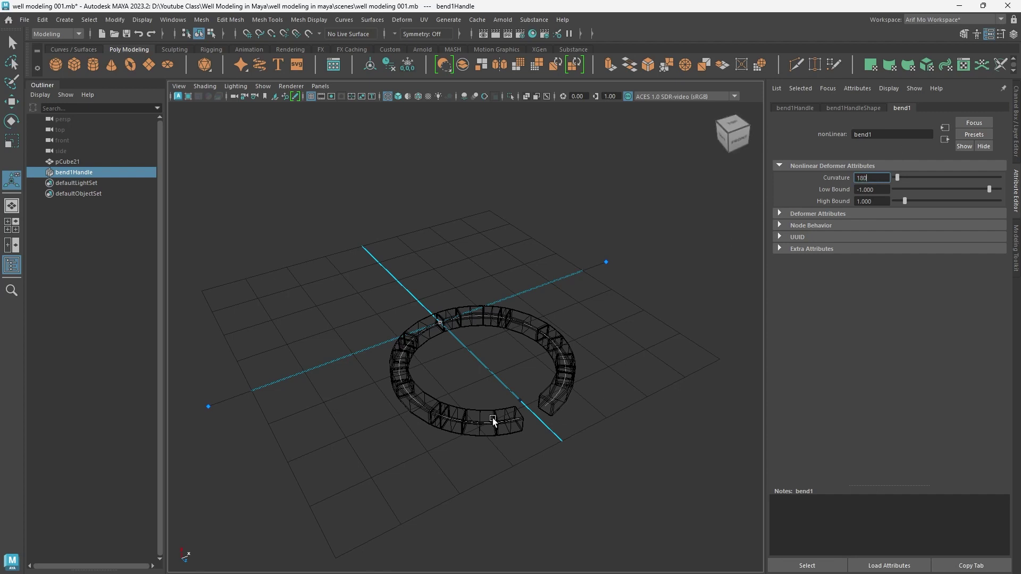
key("Return")
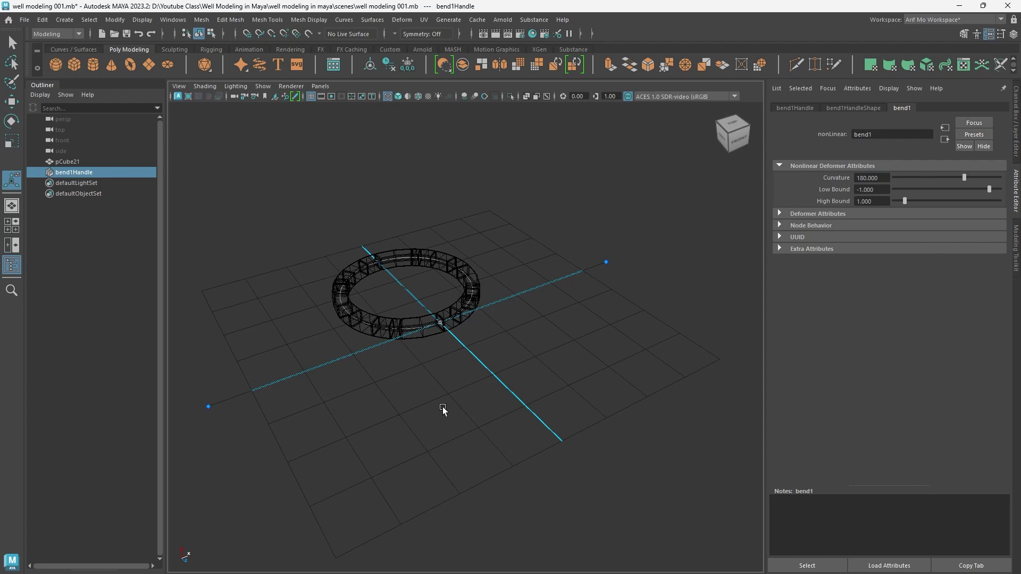
mouse_move(442, 409)
left_mouse_down("alt")
mouse_move(613, 408)
mouse_move(463, 376)
left_mouse_up("alt")
right_click_drag(463, 377, 592, 448, "alt")
Step: Select pCube21 and delete its history to bake the ring and remove bend1Handle
right_click_drag(572, 270, 610, 266)
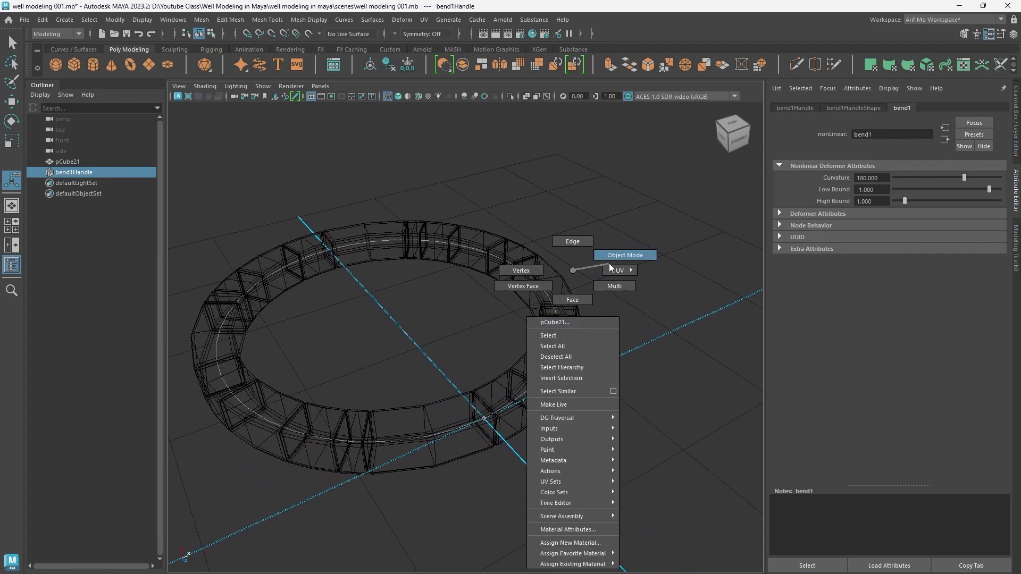
left_click(572, 319)
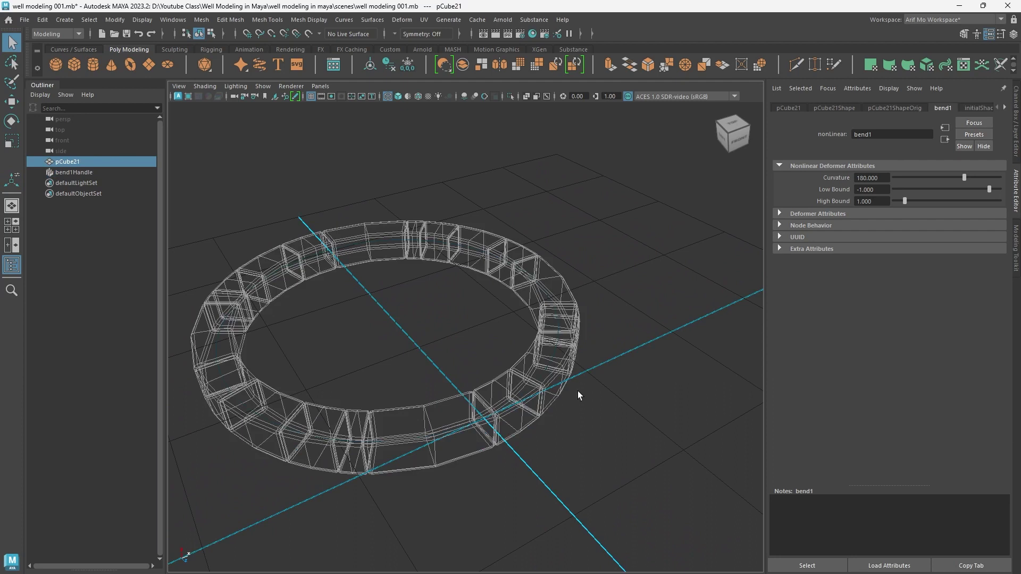
left_click(388, 65)
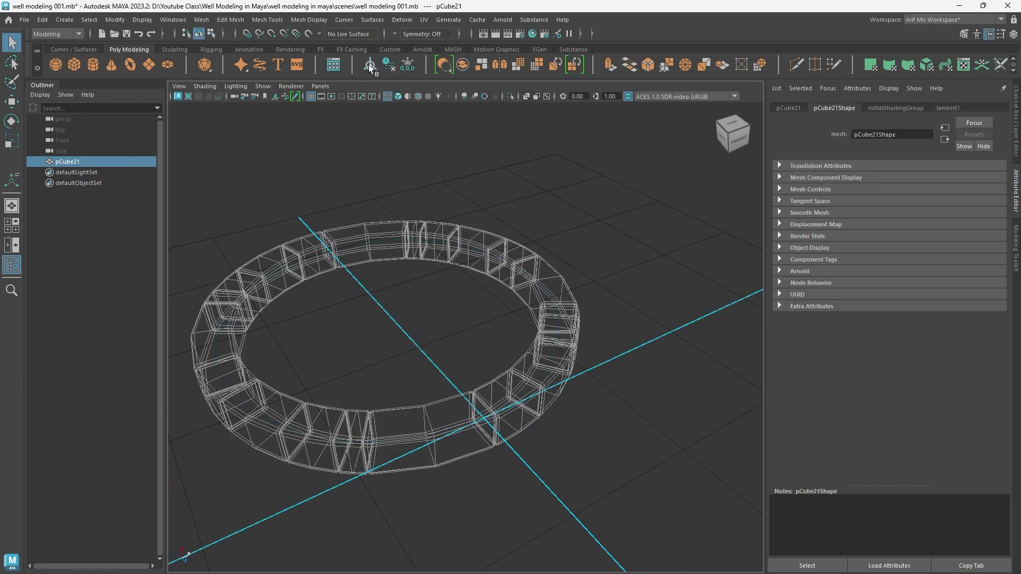
Step: With smooth shading on, clone the ring upward as pCube22 and switch to the four-view layout
key("w")
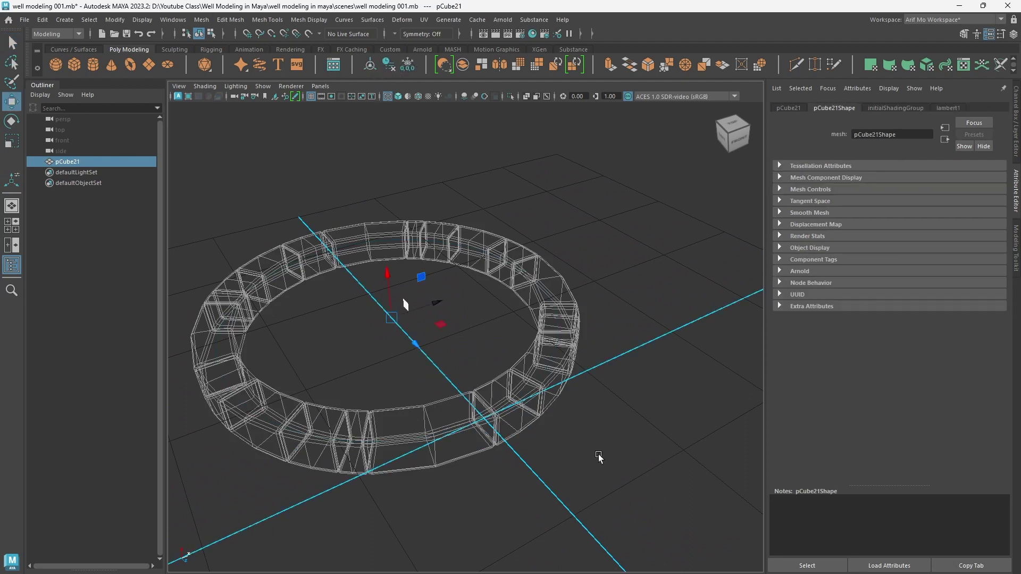
mouse_move(599, 456)
right_mouse_down("alt")
mouse_move(569, 406)
mouse_move(552, 335)
right_mouse_up("alt")
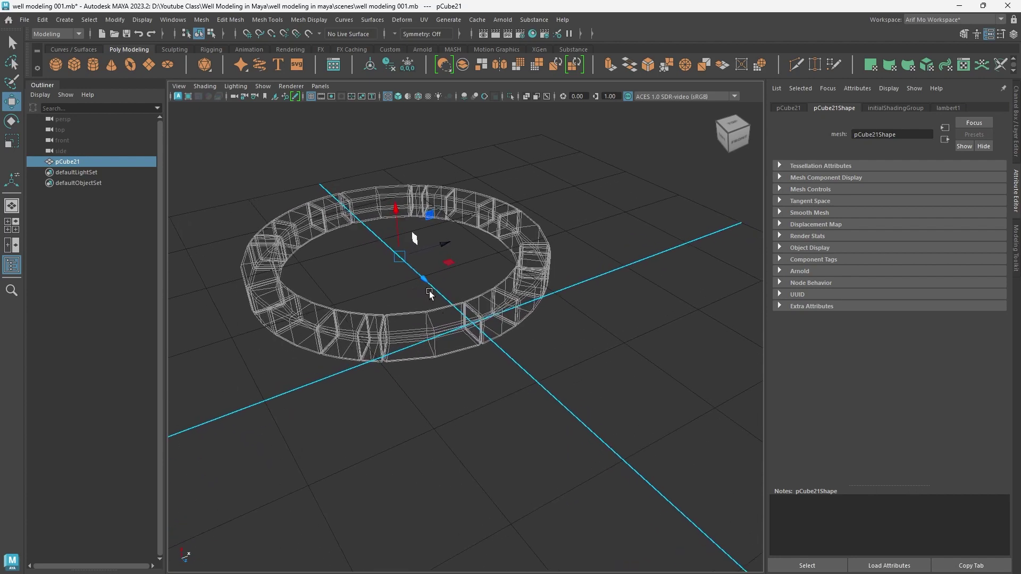
mouse_move(658, 476)
right_mouse_down("alt")
mouse_move(430, 425)
mouse_move(430, 135)
right_mouse_up("alt")
left_click(398, 97)
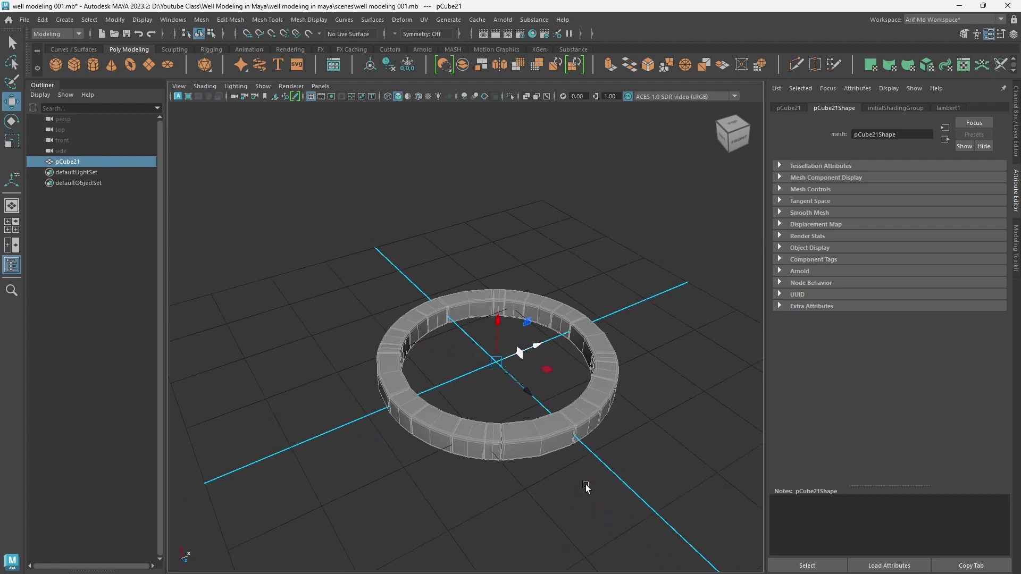
mouse_move(585, 486)
left_mouse_down("alt")
mouse_move(506, 342)
mouse_move(513, 509)
mouse_move(526, 506)
mouse_move(536, 480)
mouse_move(441, 423)
mouse_move(379, 423)
mouse_move(439, 446)
mouse_move(511, 421)
left_mouse_up("alt")
mouse_move(510, 422)
right_mouse_down("alt")
mouse_move(711, 483)
mouse_move(592, 416)
mouse_move(529, 419)
right_mouse_up("alt")
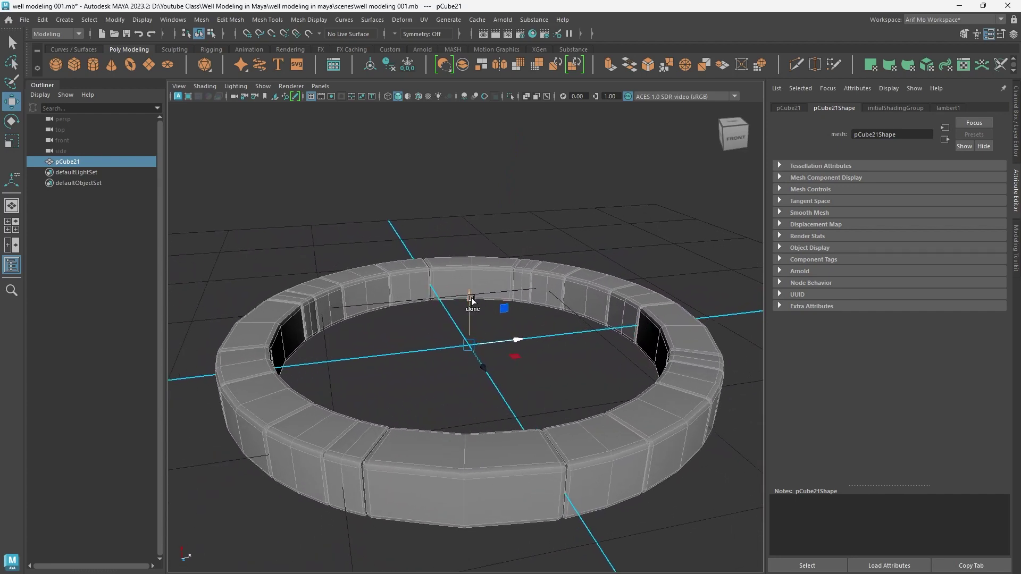
left_click_drag(468, 302, 459, 258, "shift")
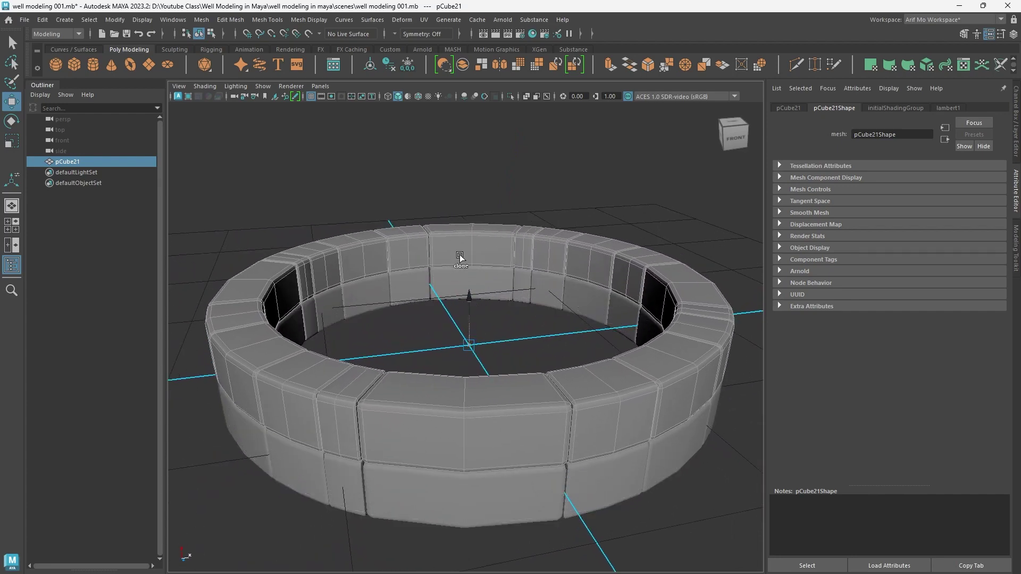
key("space")
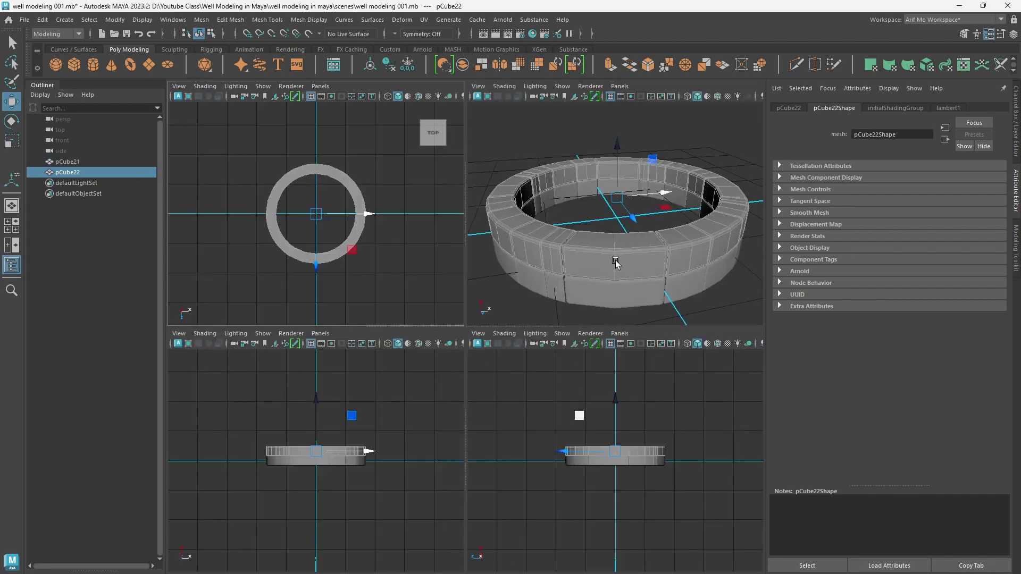
Step: Scale the lower ring up into a wider base in the front view
key("space")
right_click_drag(688, 488, 524, 433, "alt")
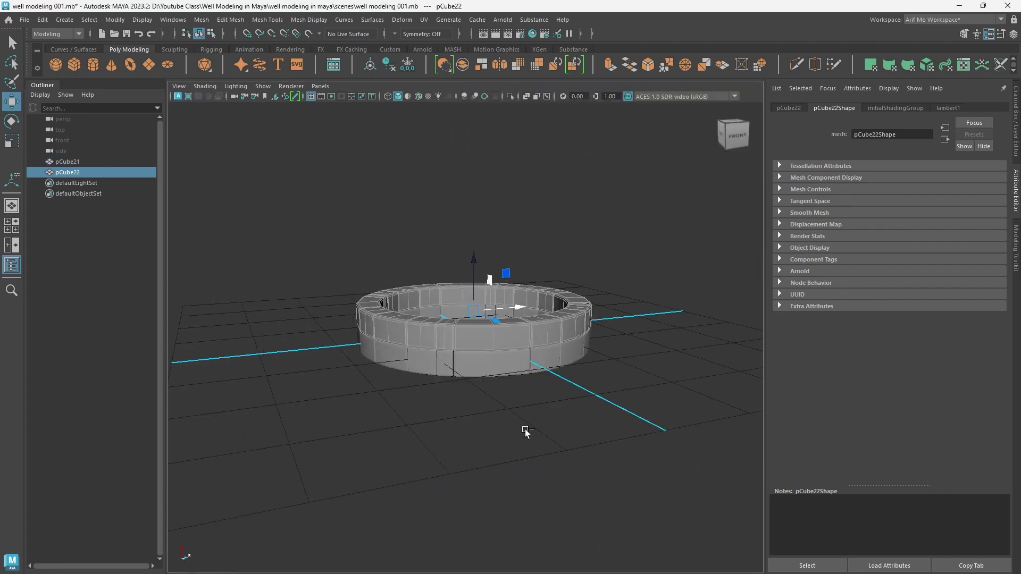
key("ctrl+space")
key("space")
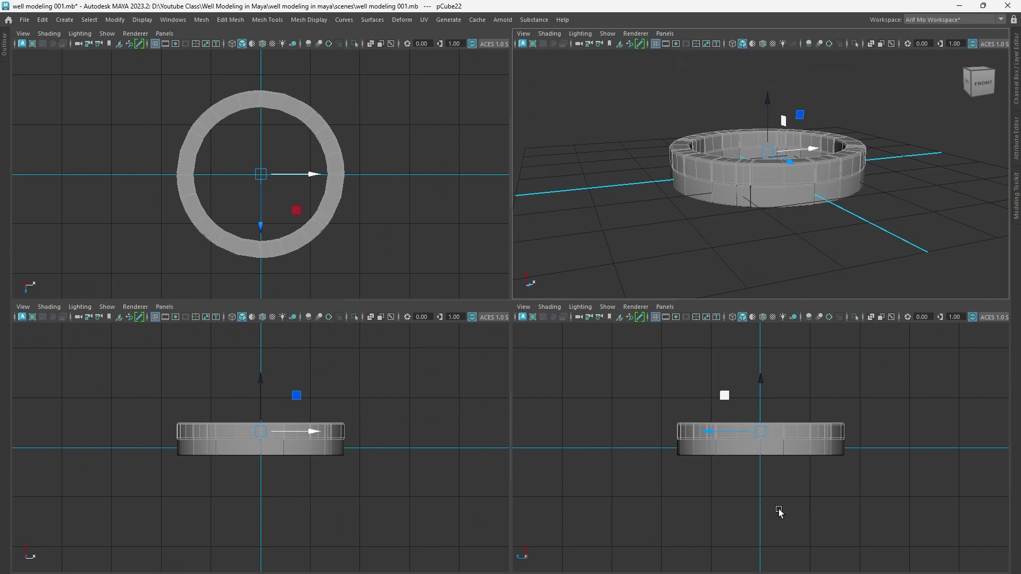
mouse_move(317, 496)
right_mouse_down("alt")
mouse_move(432, 472)
mouse_move(435, 423)
mouse_move(360, 462)
right_mouse_up("alt")
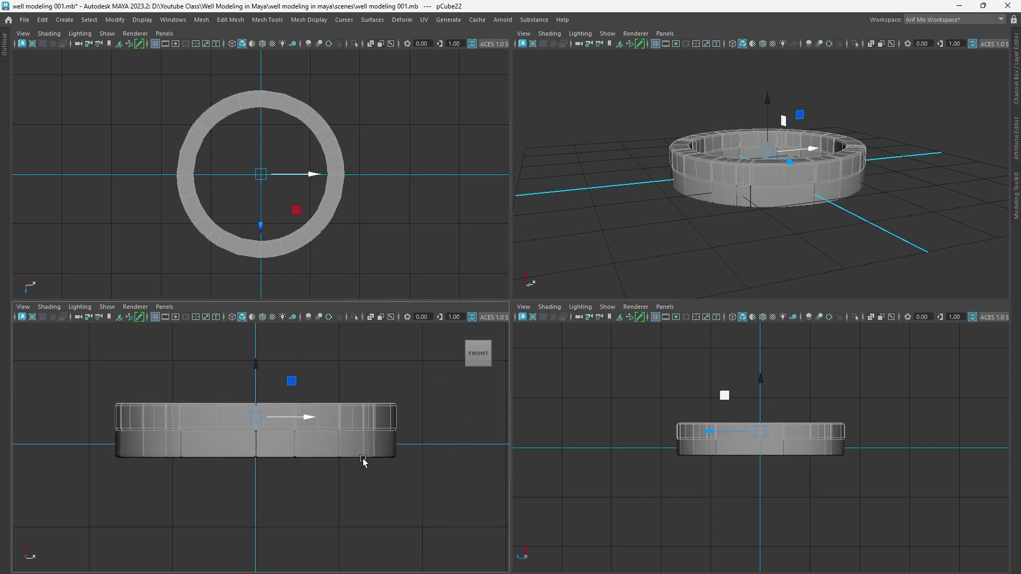
left_click(346, 453)
mouse_move(258, 444)
left_mouse_down()
mouse_move(296, 448)
mouse_move(269, 447)
left_mouse_up()
key("e")
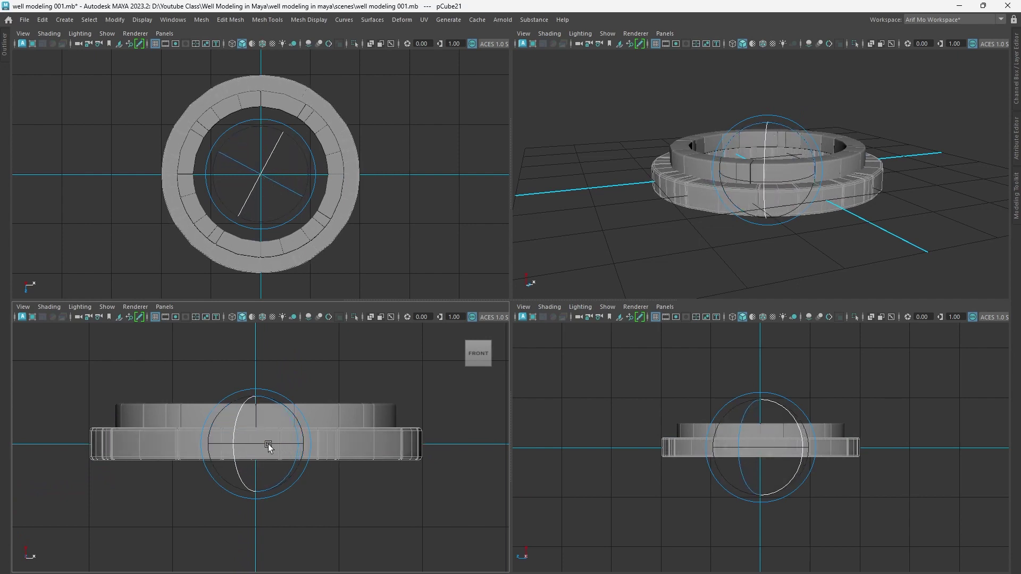
Step: Clone the upper ring and raise the copy above it as a third ring
left_click(334, 419)
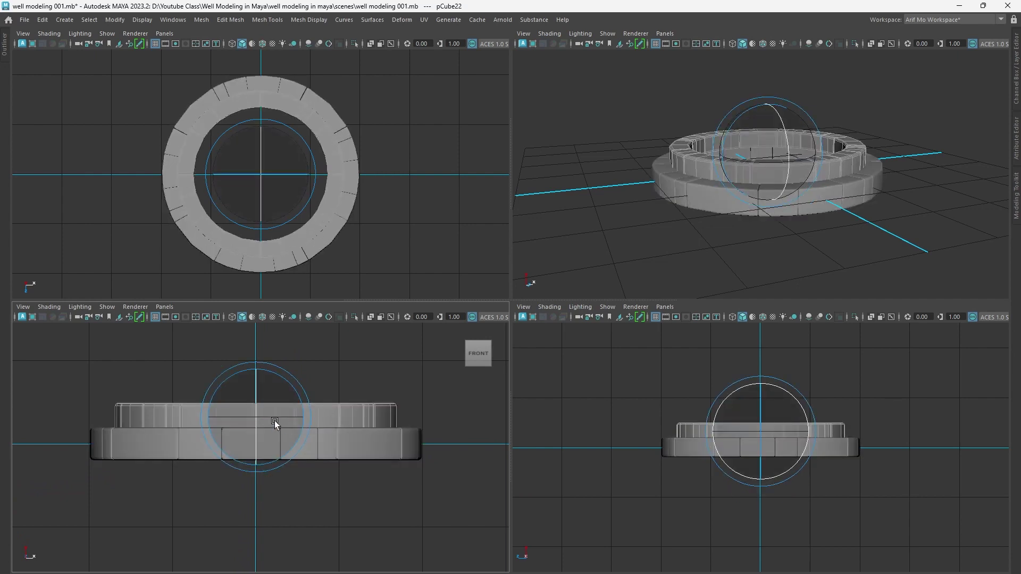
key("w")
left_click_drag(260, 372, 260, 344, "shift")
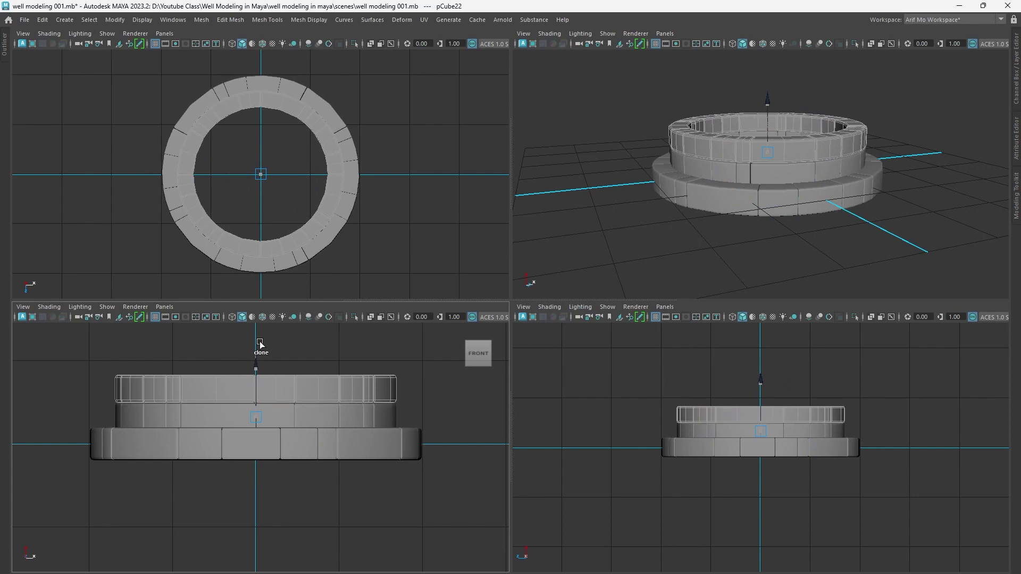
Step: Rotate the new top ring, then copy it with the middle ring upward, rotated to offset the bricks
key("e")
left_click_drag(277, 390, 249, 392)
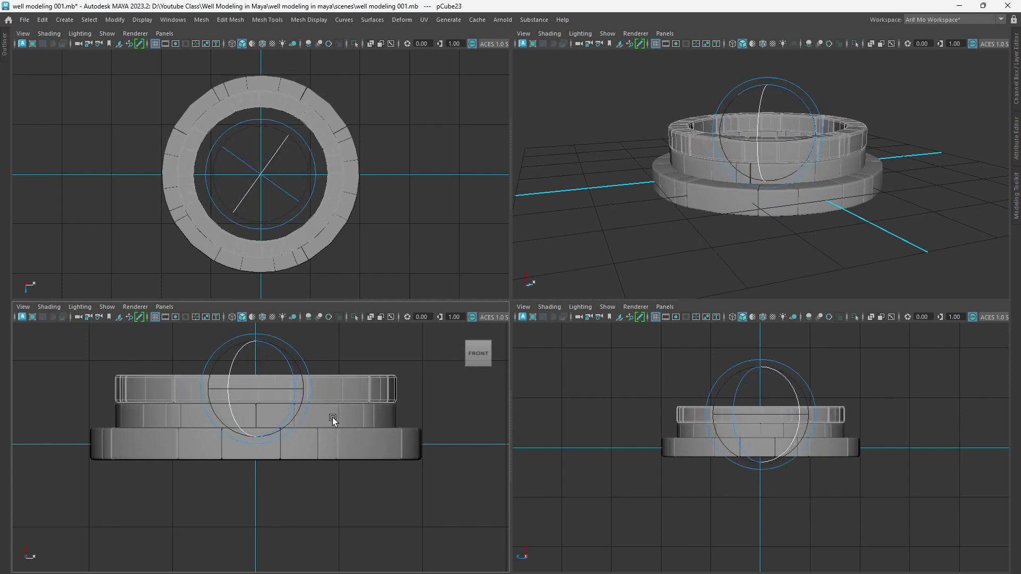
left_click(362, 401, "shift")
scroll(351, 496, "down", 2)
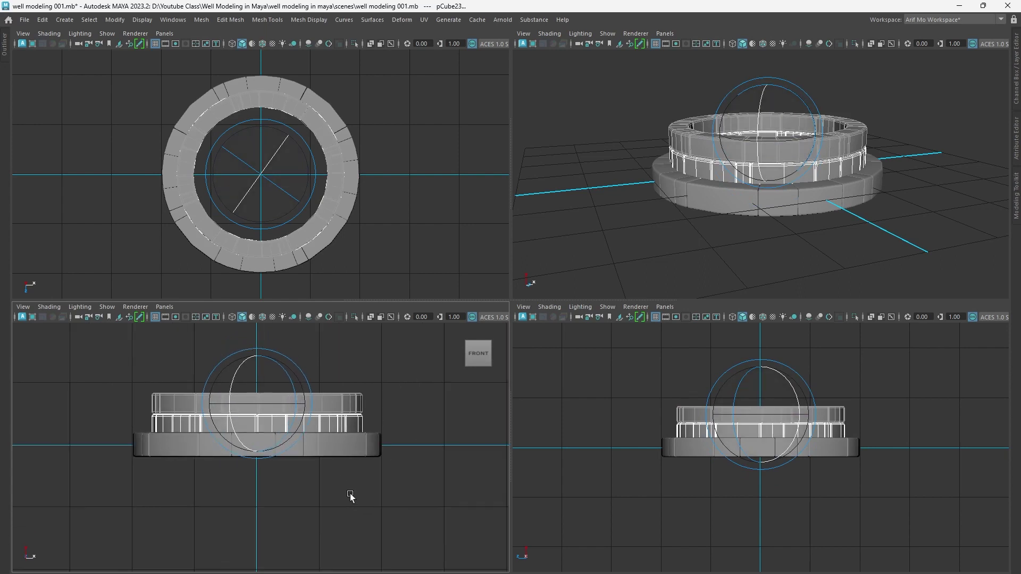
scroll(353, 495, "up", 1)
key("w")
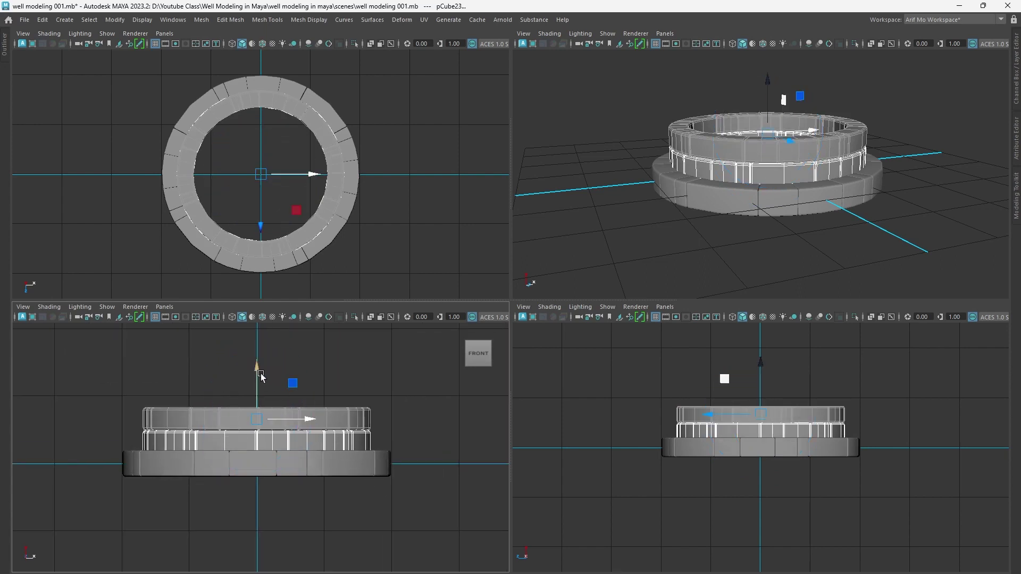
left_click_drag(260, 376, 259, 328, "shift")
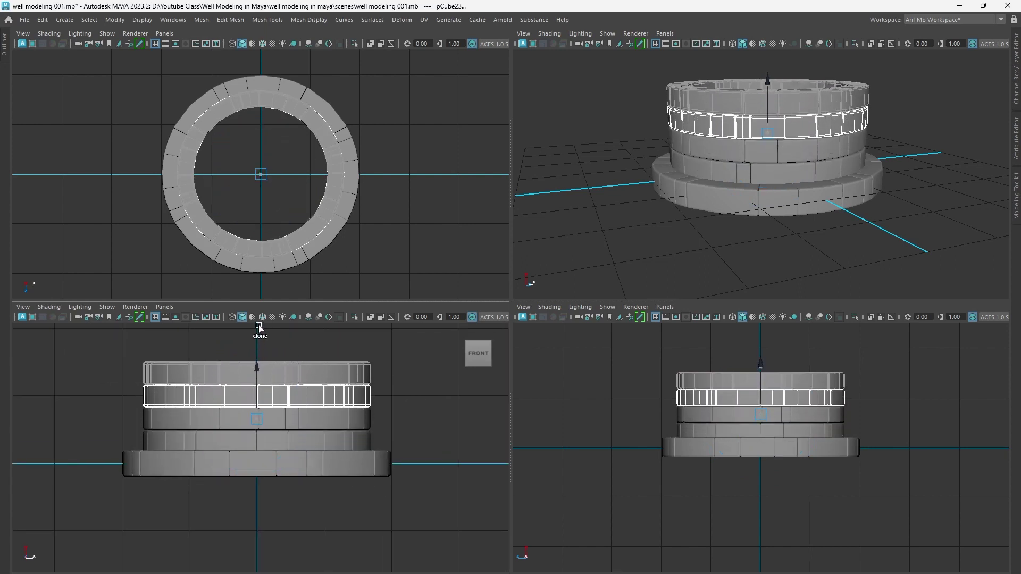
key("e")
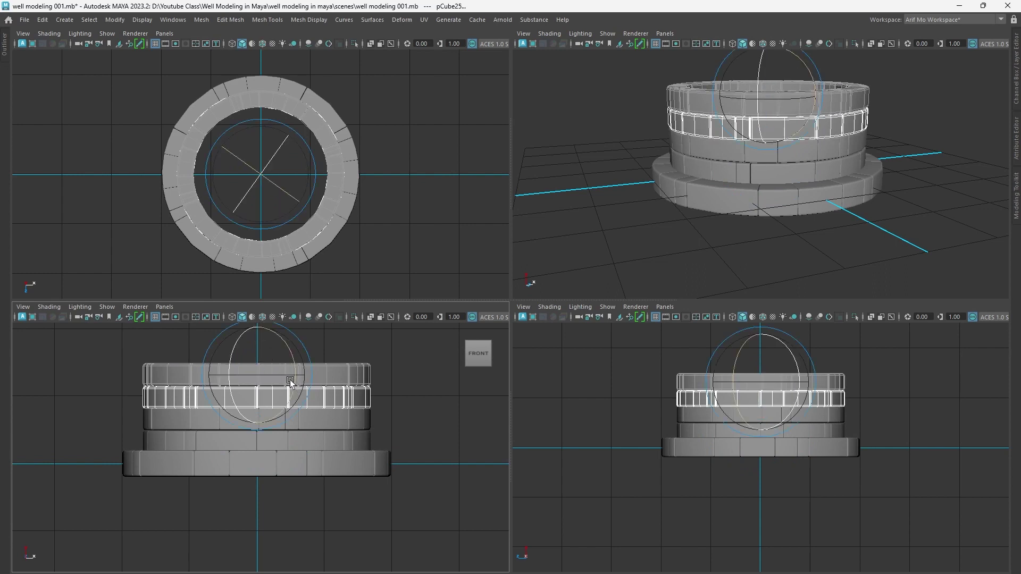
left_click_drag(285, 375, 281, 375)
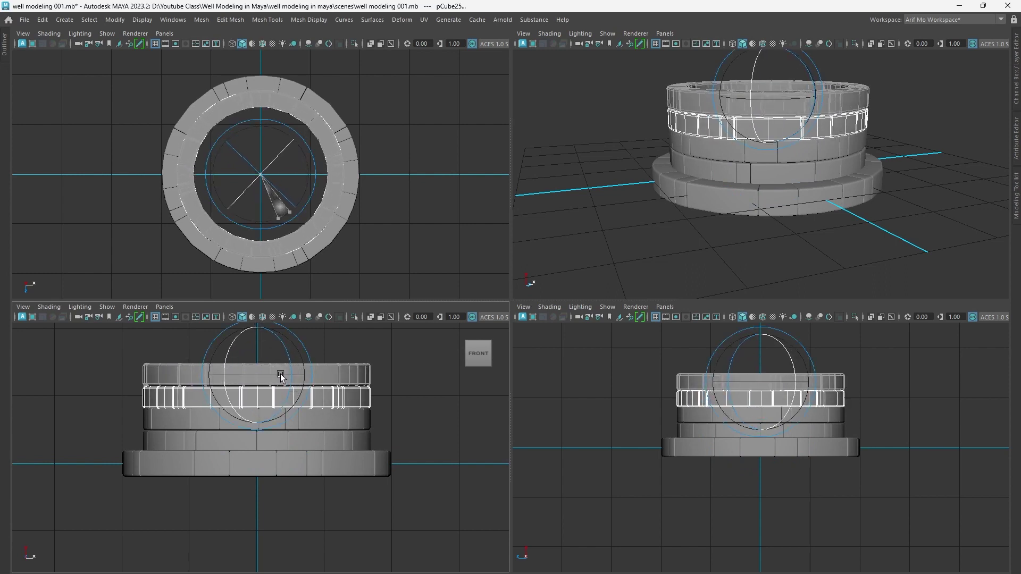
Step: Select more ring rows and copy them onto the top of the wall
scroll(306, 497, "down", 2)
scroll(360, 509, "down", 2)
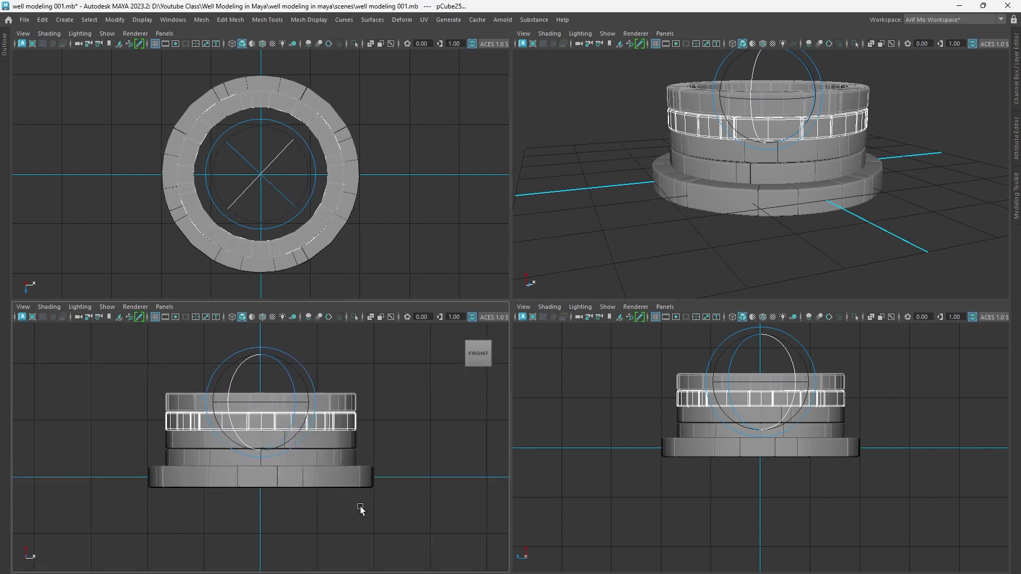
left_click(349, 449, "shift")
middle_click_drag(454, 463, 454, 486, "alt")
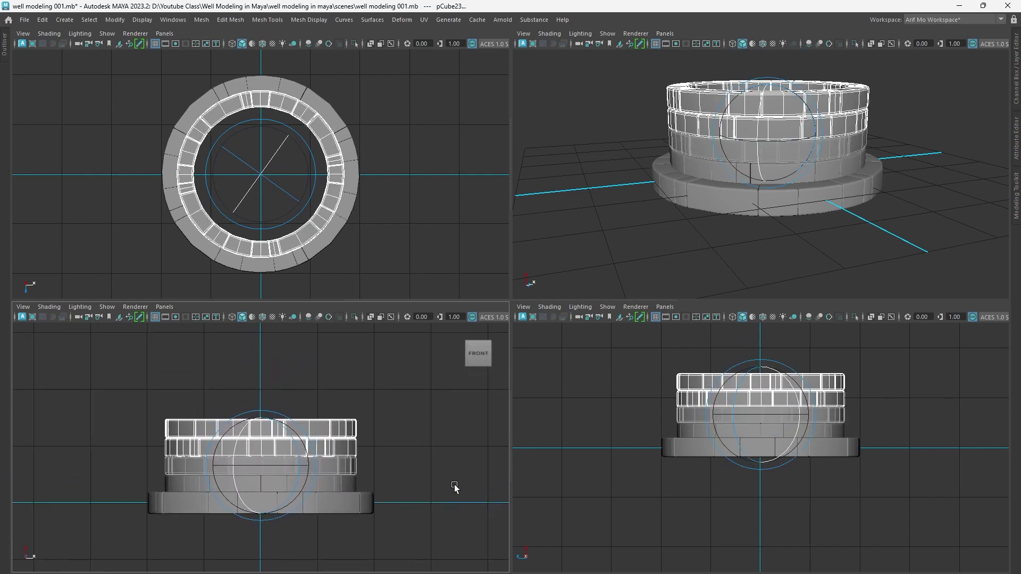
key("w")
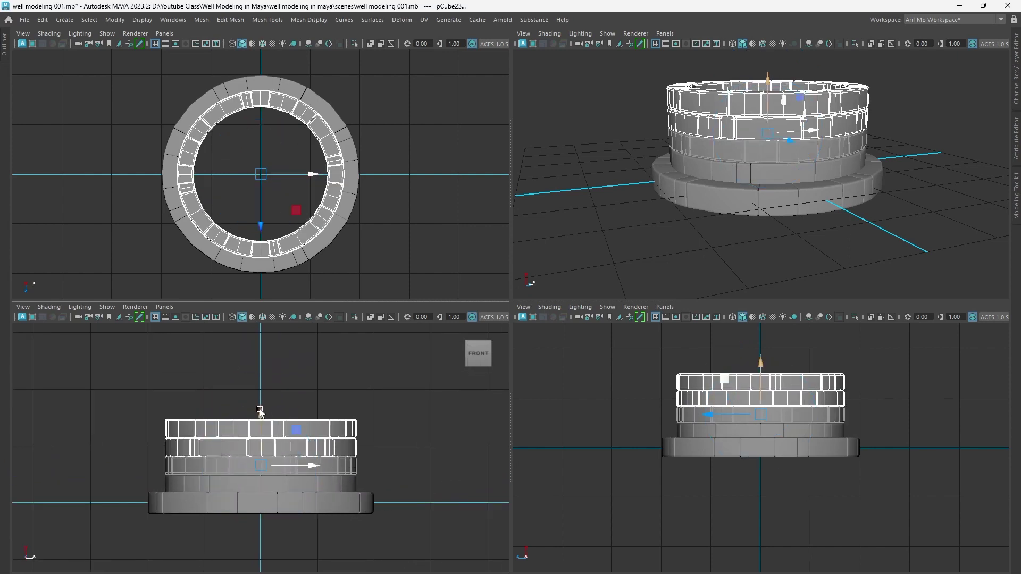
left_click_drag(262, 412, 275, 355, "shift")
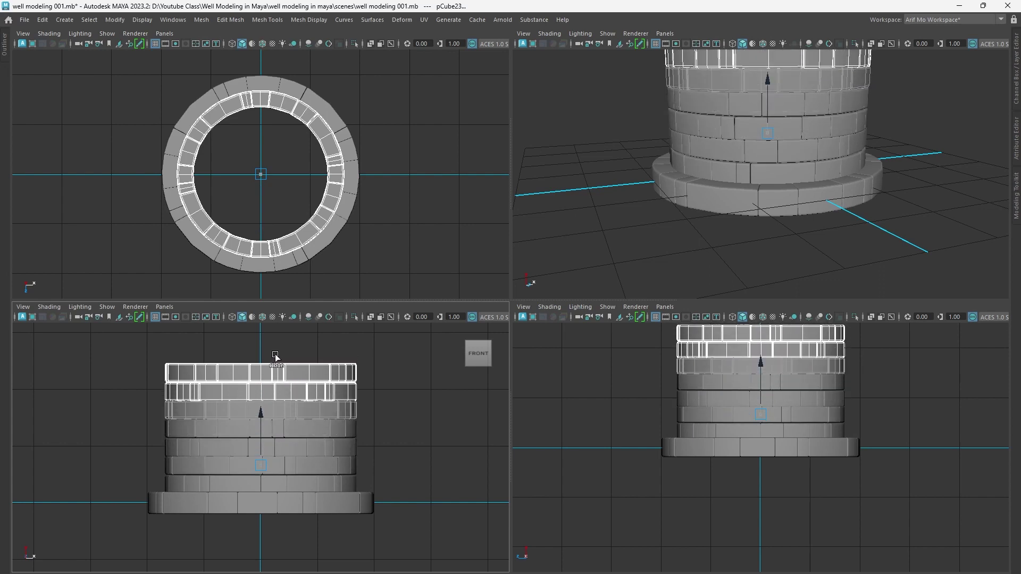
right_click_drag(426, 513, 441, 504, "alt")
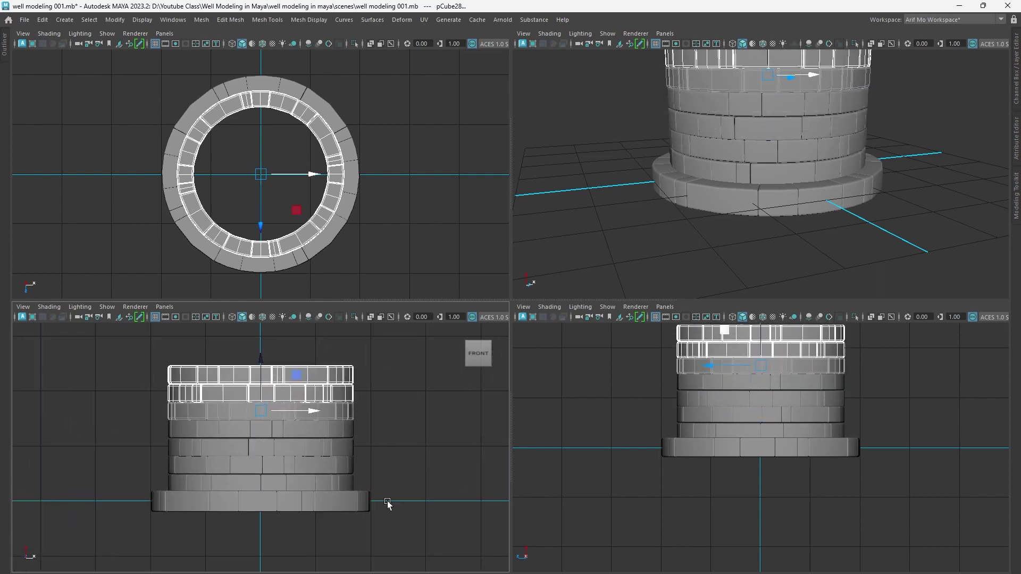
Step: Delete the extra top rim ring and maximize the perspective view
scroll(439, 502, "up", 1)
left_click(383, 443)
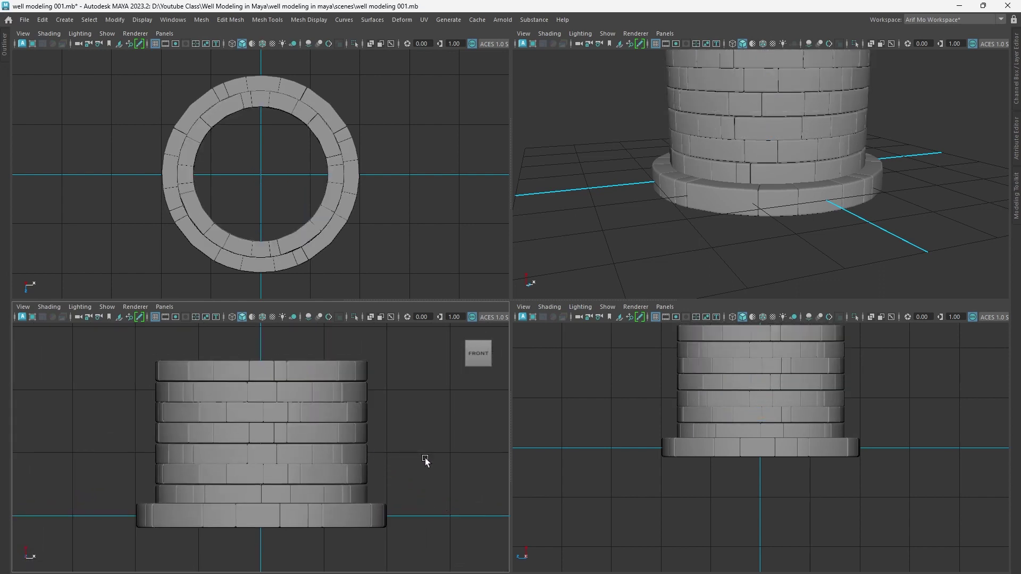
left_click(333, 371)
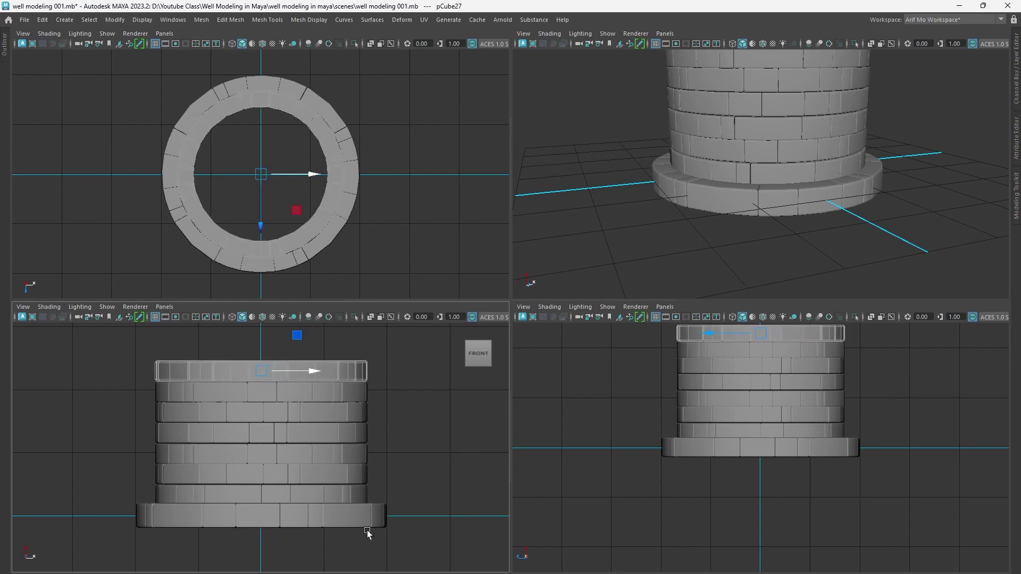
key("Delete")
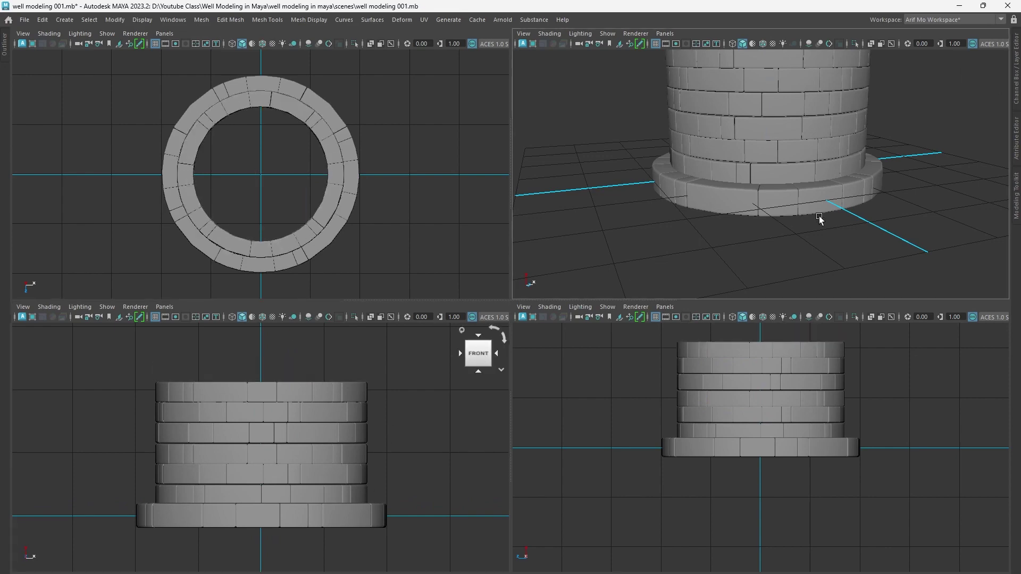
key("space")
scroll(645, 400, "down", 5)
Step: Create a new cube and move it just outside the well's base
mouse_move(646, 400)
left_mouse_down("alt")
mouse_move(520, 372)
mouse_move(606, 410)
mouse_move(517, 433)
mouse_move(543, 387)
mouse_move(695, 414)
mouse_move(540, 453)
mouse_move(614, 424)
left_mouse_up("alt")
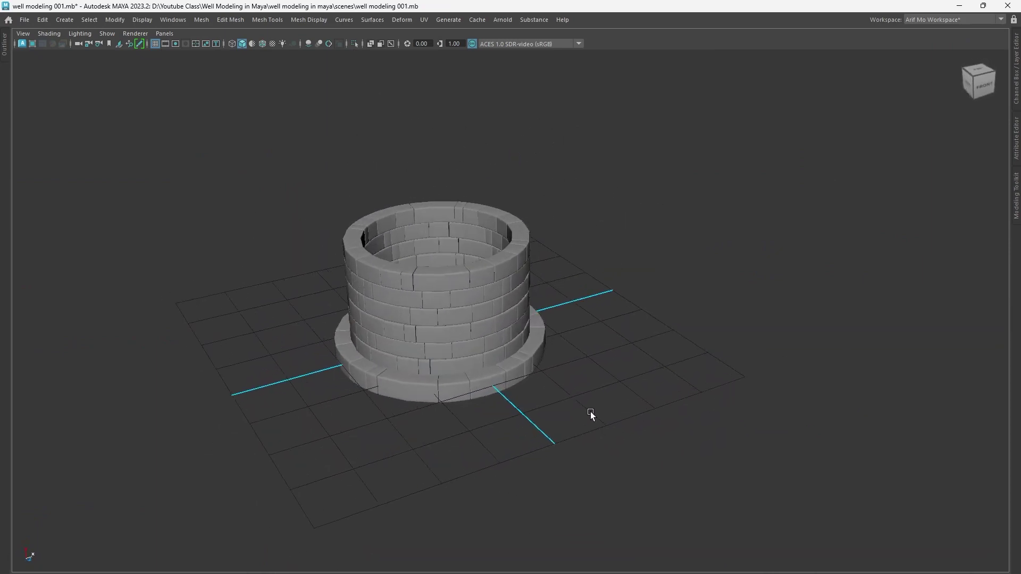
right_click_drag(590, 413, 710, 421, "alt")
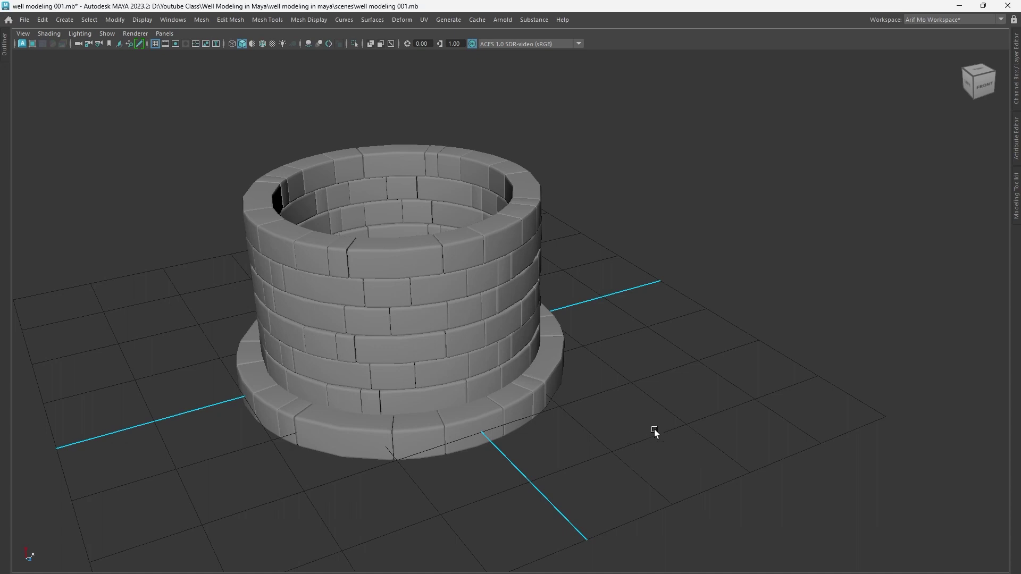
left_click_drag(702, 433, 764, 352, "alt")
right_click(759, 259, "shift")
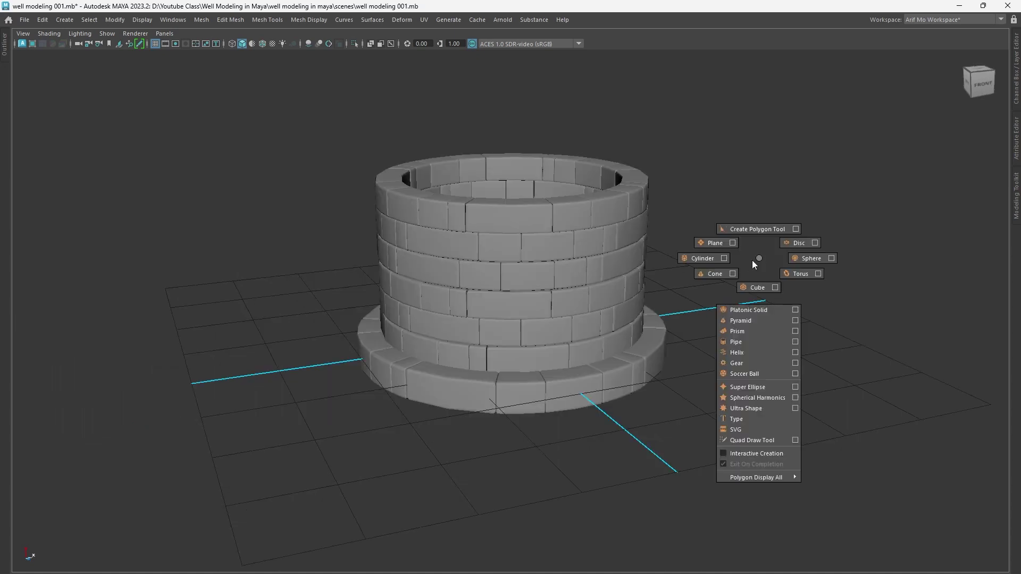
left_click(760, 287)
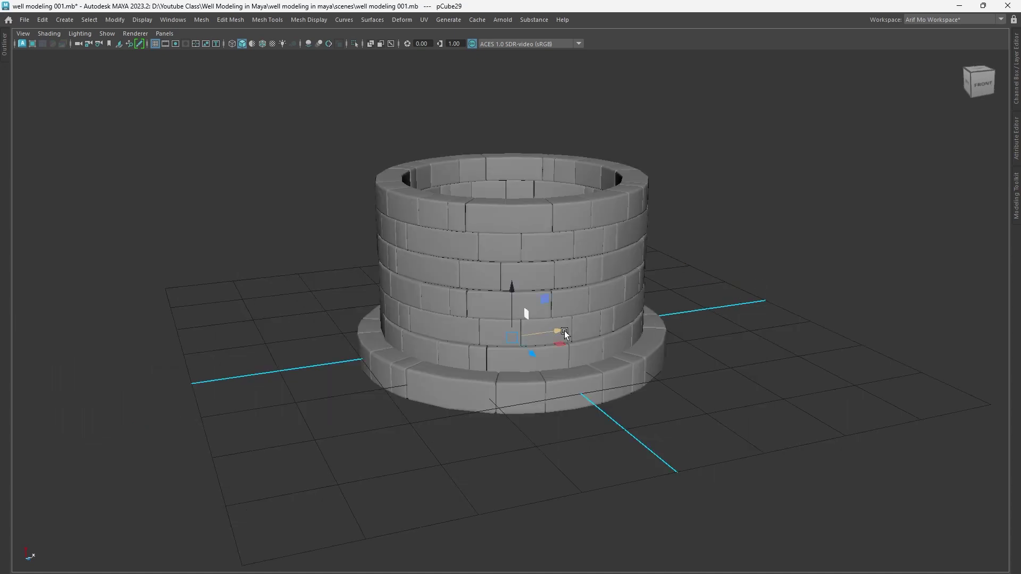
mouse_move(565, 333)
left_mouse_down()
mouse_move(397, 359)
mouse_move(409, 360)
left_mouse_up()
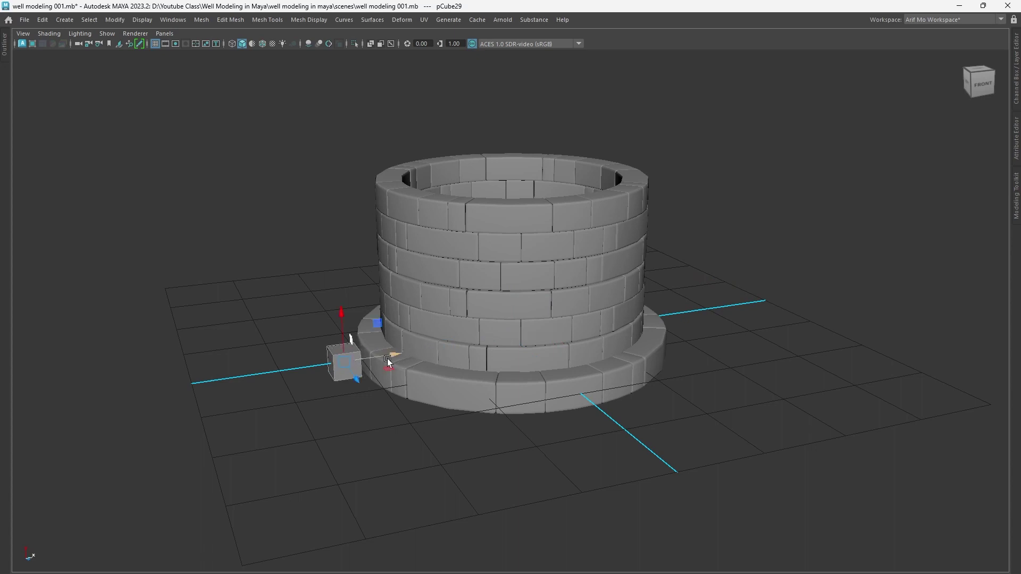
Step: Switch the cube to vertex mode and view the well from a lower front angle
left_click_drag(532, 435, 679, 426, "alt")
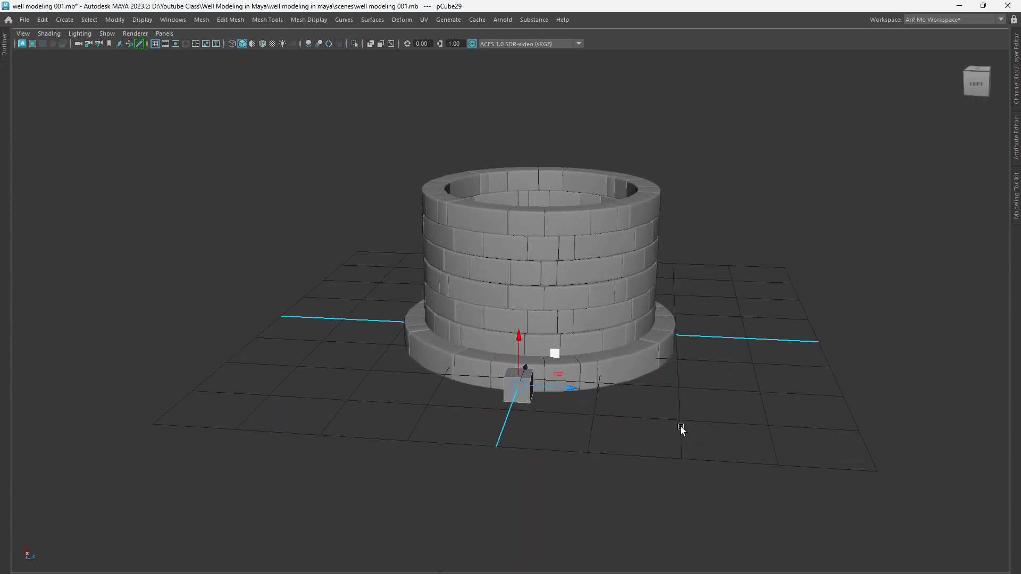
scroll(680, 404, "up", 3)
right_click_drag(410, 285, 369, 278)
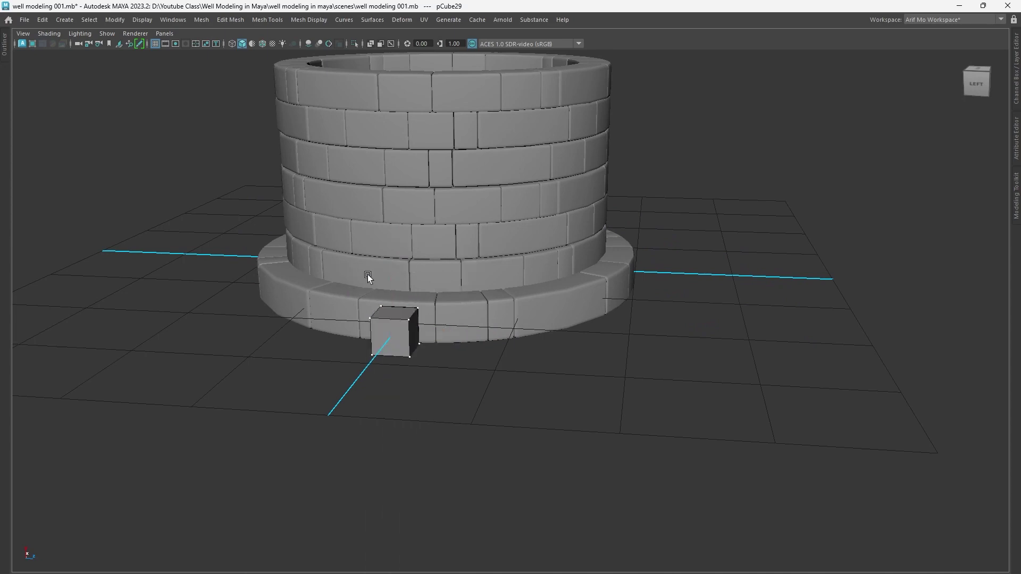
mouse_move(369, 278)
left_mouse_down("alt")
mouse_move(496, 405)
mouse_move(540, 416)
mouse_move(490, 319)
mouse_move(477, 69)
left_mouse_up("alt")
scroll(670, 400, "down", 5)
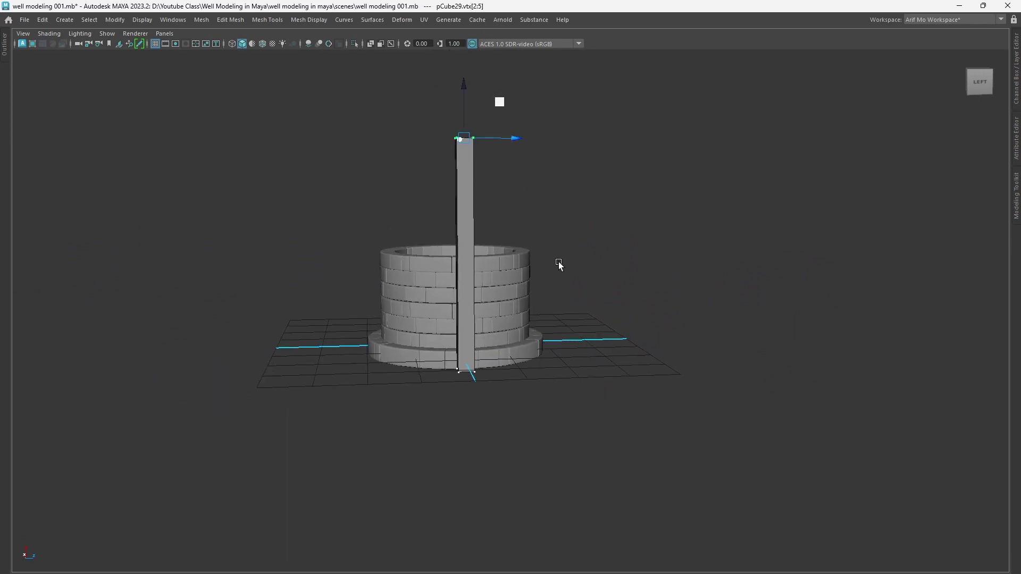
Step: Select the post's bottom vertices and scale them inward to taper its base
mouse_move(558, 264)
left_mouse_down("alt")
mouse_move(535, 280)
mouse_move(555, 330)
left_mouse_up("alt")
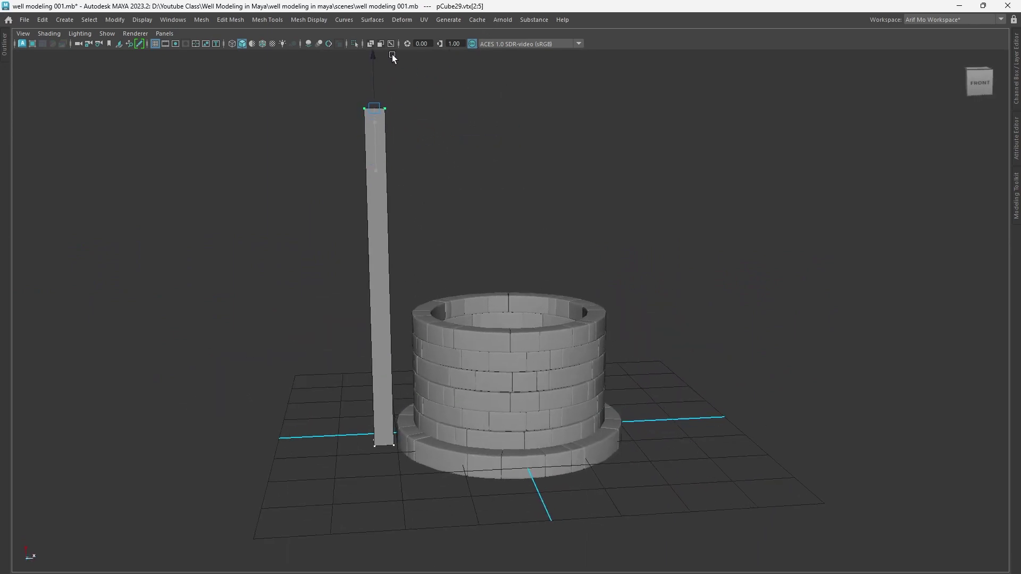
mouse_move(508, 292)
left_mouse_down("alt")
mouse_move(462, 285)
mouse_move(493, 281)
mouse_move(381, 101)
mouse_move(409, 406)
mouse_move(549, 424)
mouse_move(487, 424)
mouse_move(502, 388)
mouse_move(524, 417)
mouse_move(484, 467)
left_mouse_up("alt")
left_click_drag(585, 465, 428, 404)
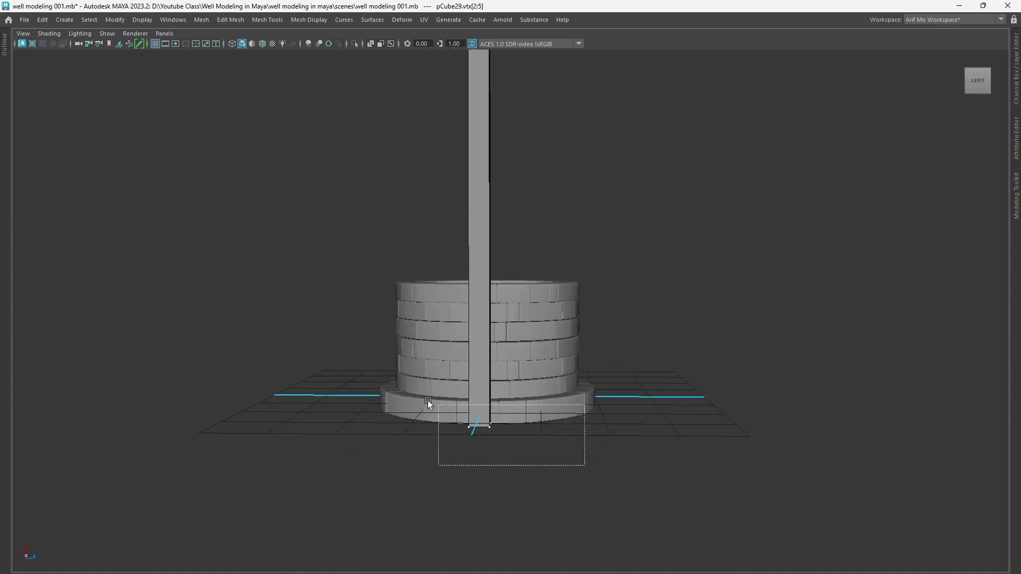
scroll(558, 445, "up", 2)
scroll(533, 459, "up", 2)
mouse_move(525, 448)
left_mouse_down()
mouse_move(608, 449)
mouse_move(605, 486)
mouse_move(477, 422)
left_mouse_up()
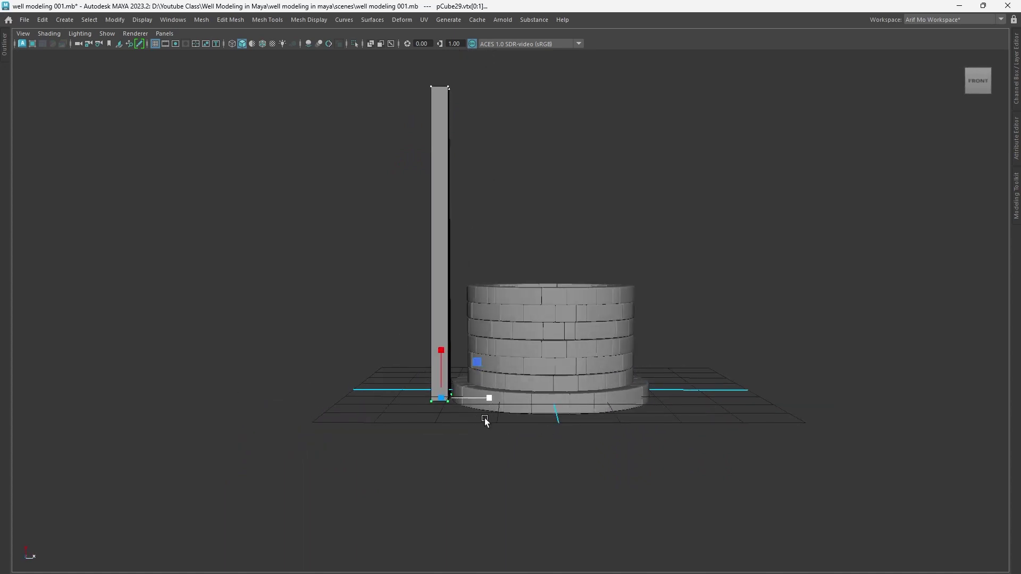
Step: Return the post to Object mode and view the well from near eye level
scroll(505, 422, "down", 2)
scroll(469, 426, "down", 2)
scroll(469, 426, "down", 1)
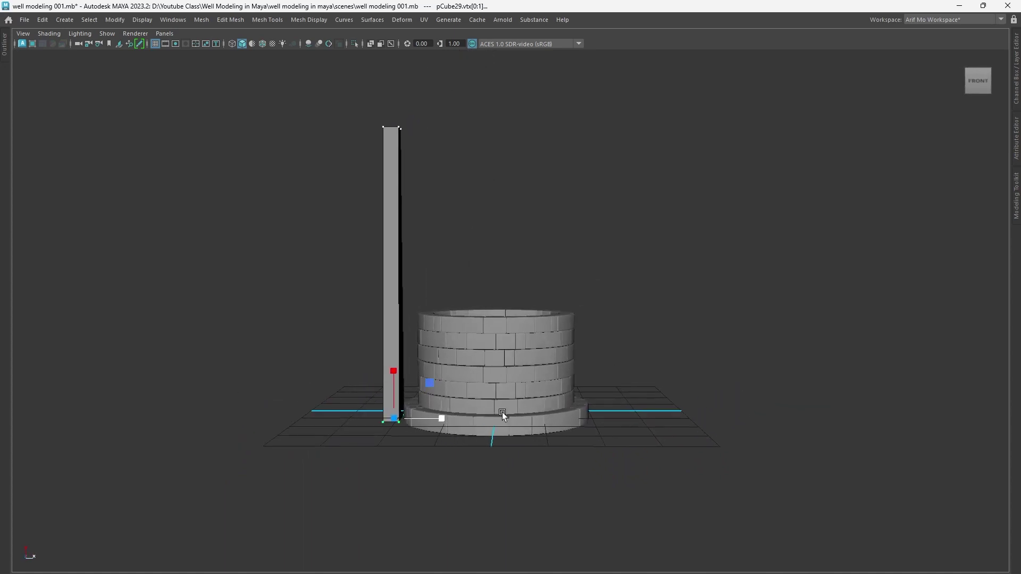
right_click_drag(383, 202, 425, 186)
scroll(486, 352, "down", 1)
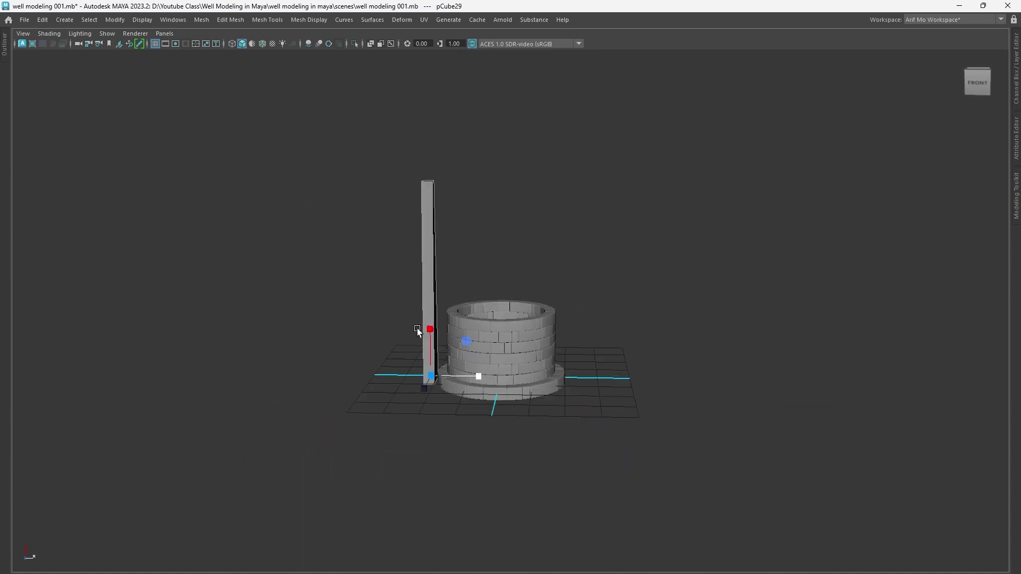
left_click_drag(416, 327, 432, 346, "alt")
scroll(656, 384, "up", 2)
mouse_move(656, 384)
left_mouse_down("alt")
mouse_move(569, 358)
mouse_move(626, 381)
mouse_move(581, 376)
mouse_move(625, 372)
left_mouse_up("alt")
Step: Mirror the post along X in the positive direction, giving a matching post opposite
key("ctrl+space")
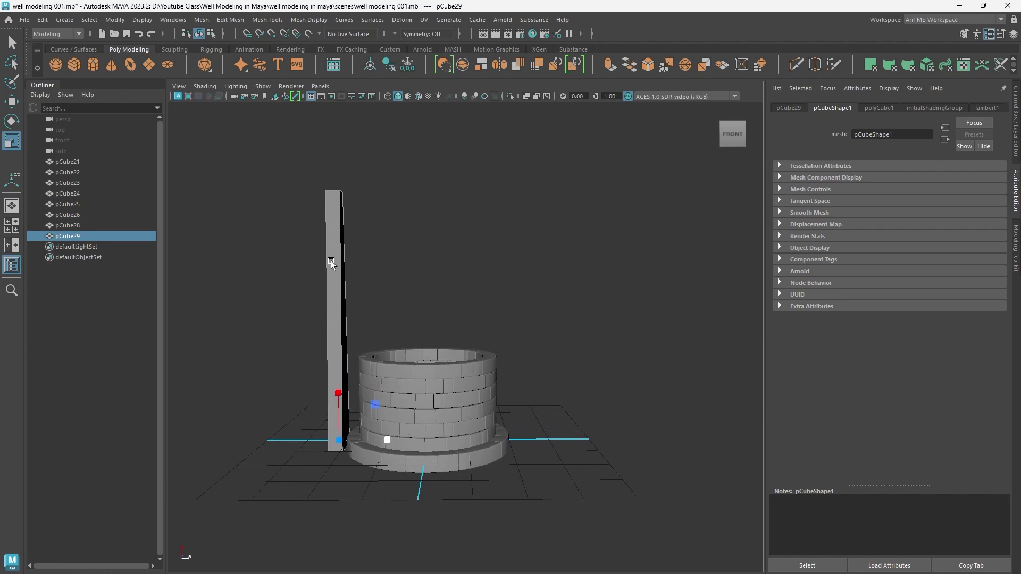
right_click_drag(529, 175, 586, 338, "shift")
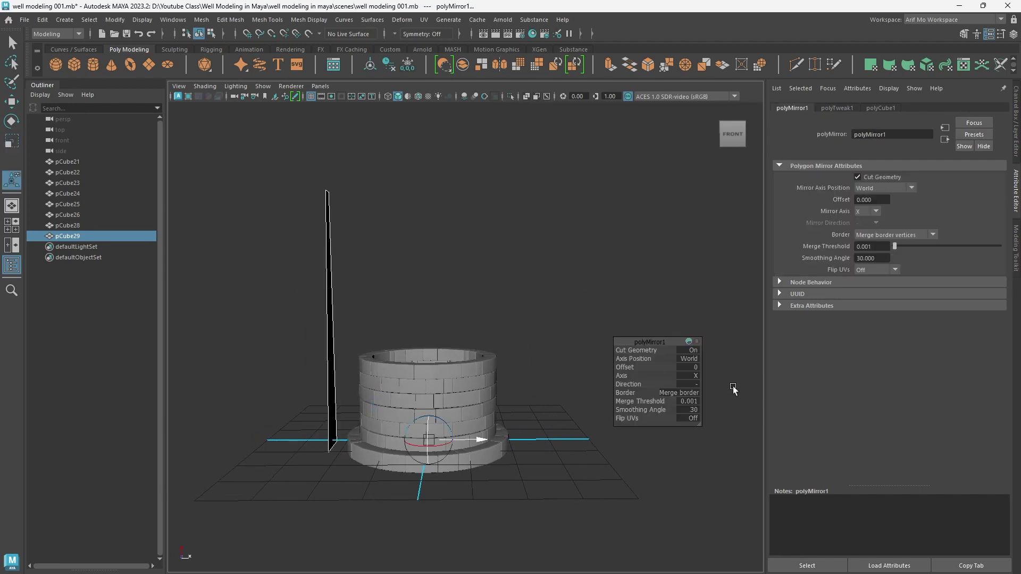
left_click(694, 387)
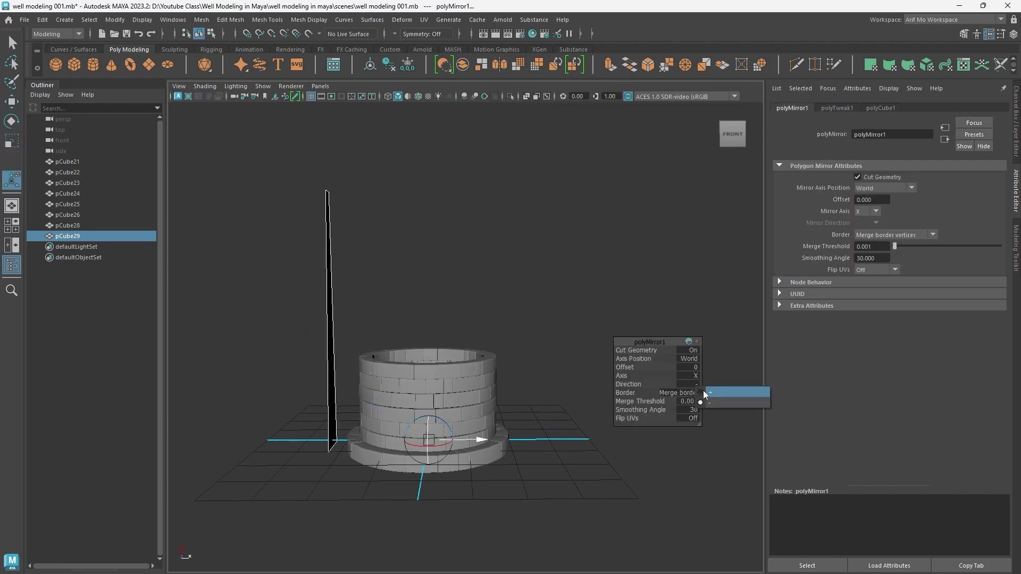
left_click(745, 392)
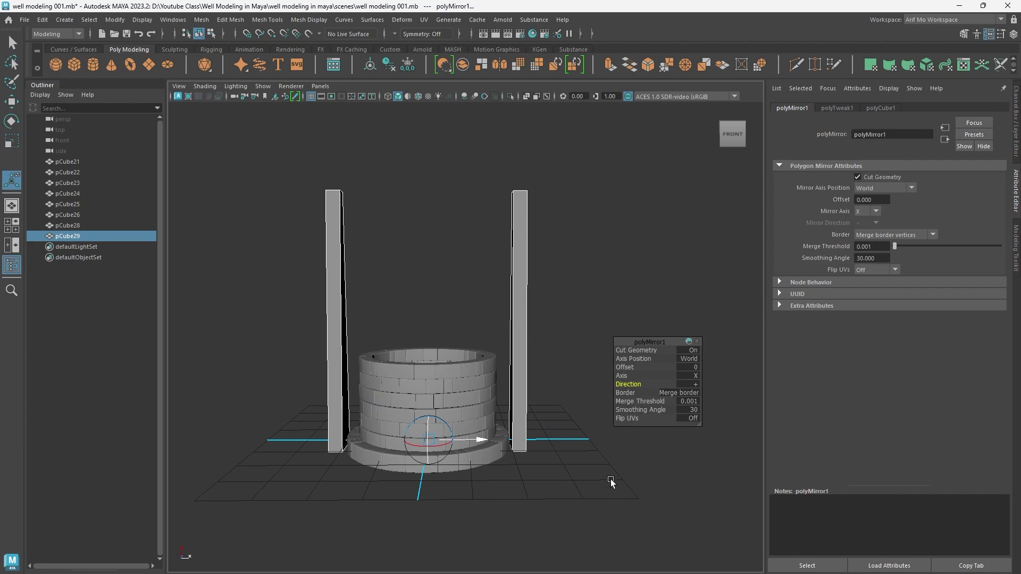
right_click_drag(611, 482, 697, 474, "alt")
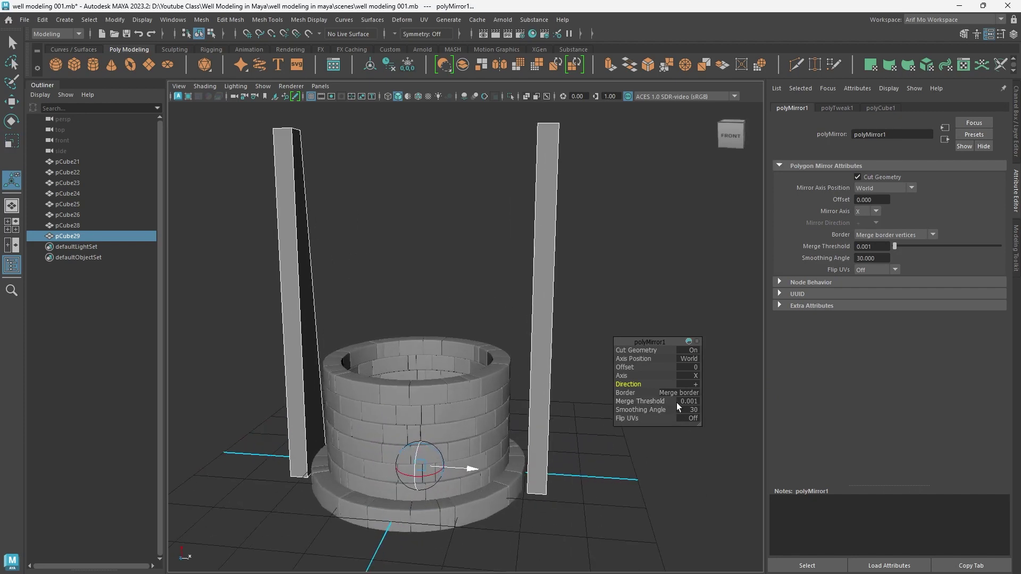
right_click_drag(616, 481, 560, 454, "alt")
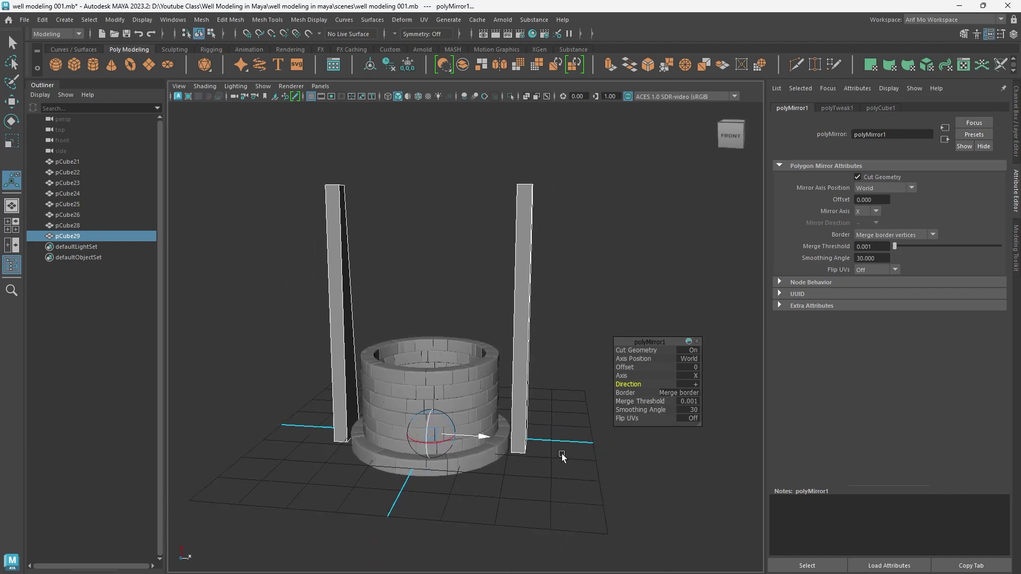
mouse_move(560, 454)
left_mouse_down("alt")
mouse_move(539, 470)
mouse_move(556, 458)
left_mouse_up("alt")
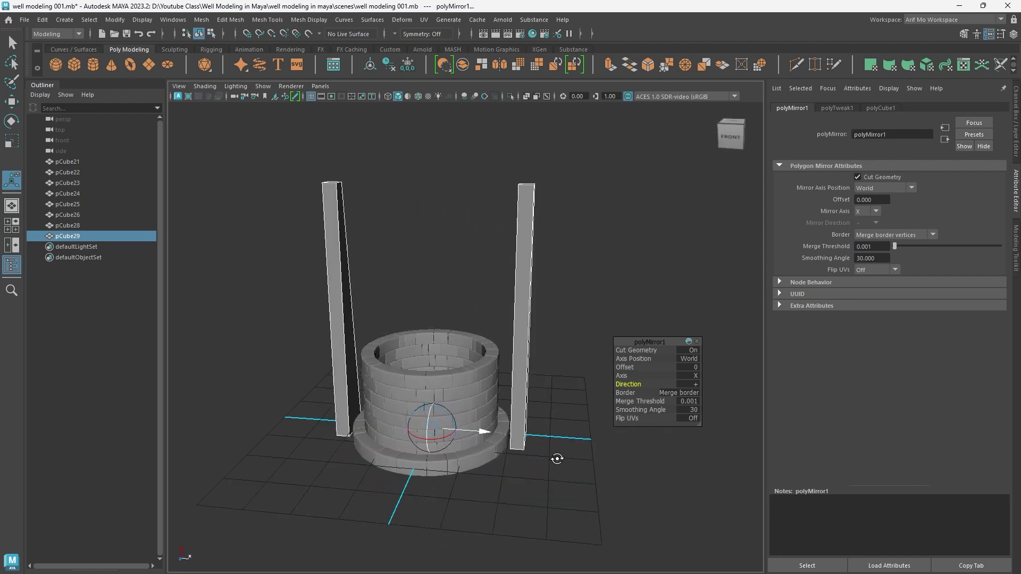
mouse_move(547, 470)
right_mouse_down("alt")
mouse_move(661, 478)
mouse_move(543, 468)
mouse_move(513, 406)
mouse_move(604, 474)
mouse_move(580, 443)
mouse_move(590, 418)
mouse_move(547, 422)
right_mouse_up("alt")
Step: Create a new cube and raise it high above the well
left_click(547, 421)
mouse_move(570, 383)
right_mouse_down("alt")
mouse_move(589, 425)
mouse_move(601, 335)
right_mouse_up("alt")
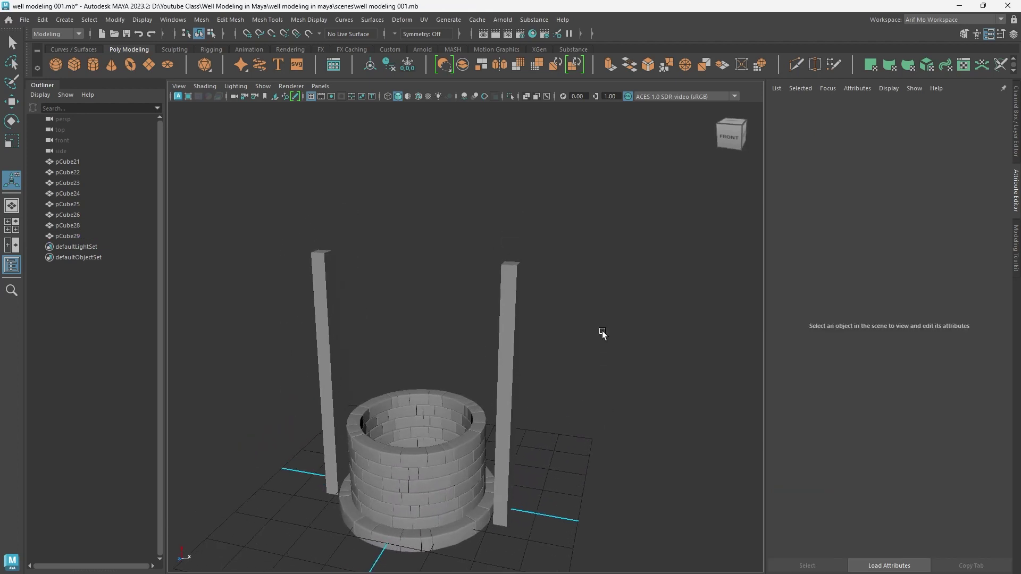
right_click(608, 303, "shift")
left_click(601, 330)
right_click_drag(597, 529, 552, 463, "alt")
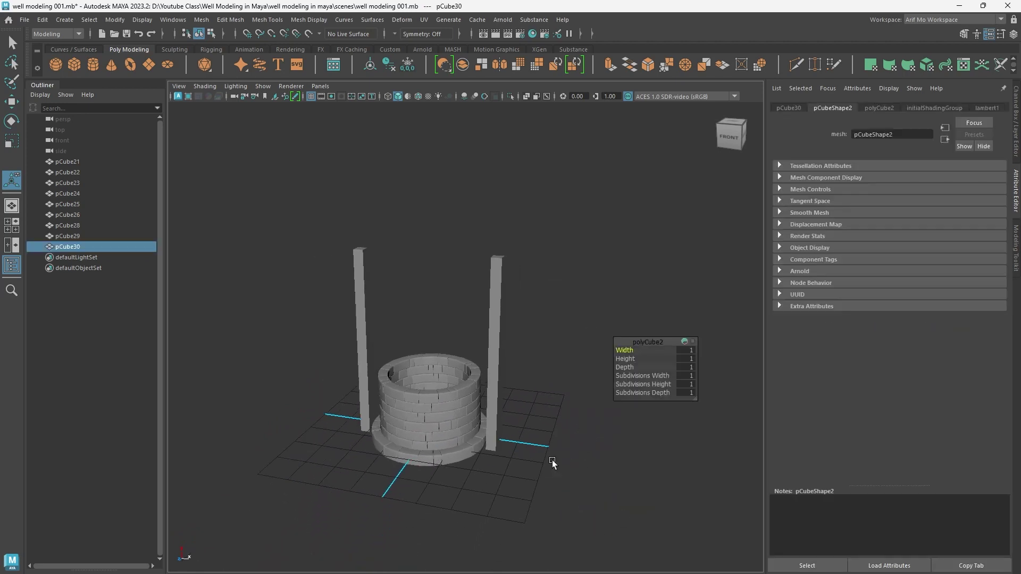
key("w")
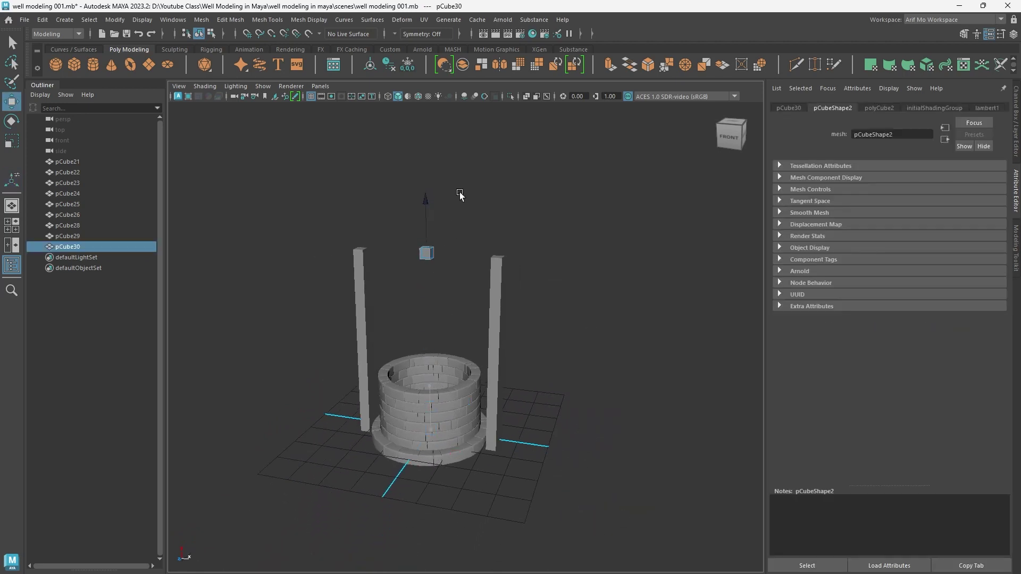
left_click_drag(460, 196, 506, 347, "alt")
scroll(521, 353, "up", 2)
Step: Scale the cube into a crossbeam spanning both posts, working in a full-screen viewport
key("r")
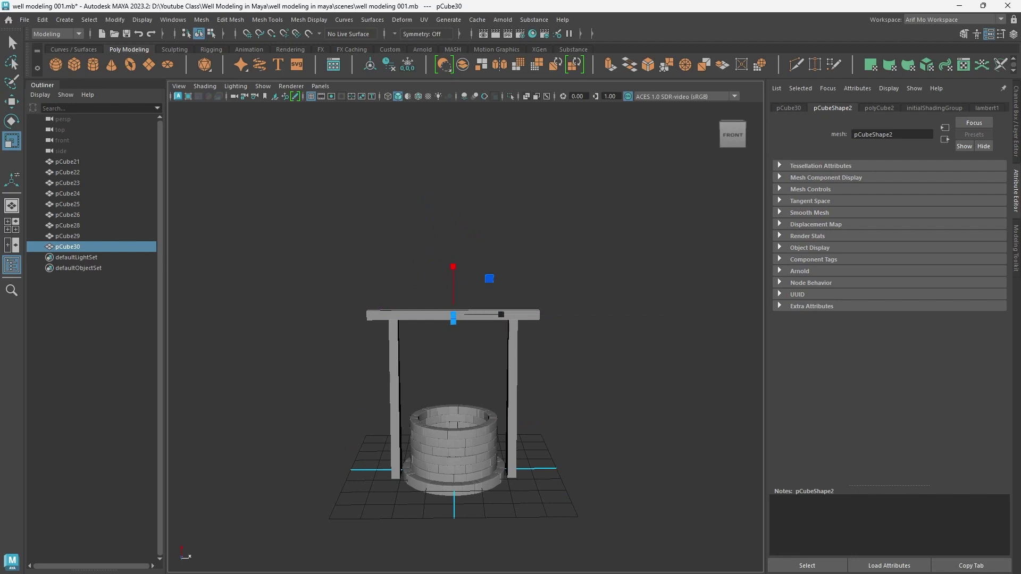
mouse_move(583, 450)
left_mouse_down("alt")
mouse_move(588, 387)
mouse_move(504, 390)
mouse_move(585, 398)
left_mouse_up("alt")
right_click_drag(586, 399, 690, 440, "alt")
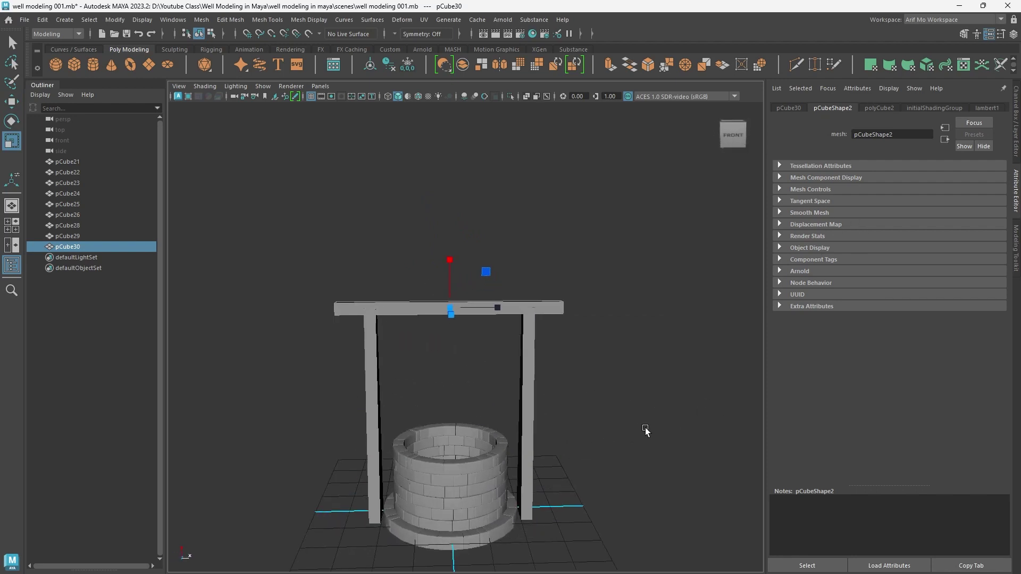
middle_click_drag(691, 440, 614, 332, "alt")
mouse_move(614, 332)
right_mouse_down("alt")
mouse_move(710, 353)
mouse_move(960, 214)
right_mouse_up("alt")
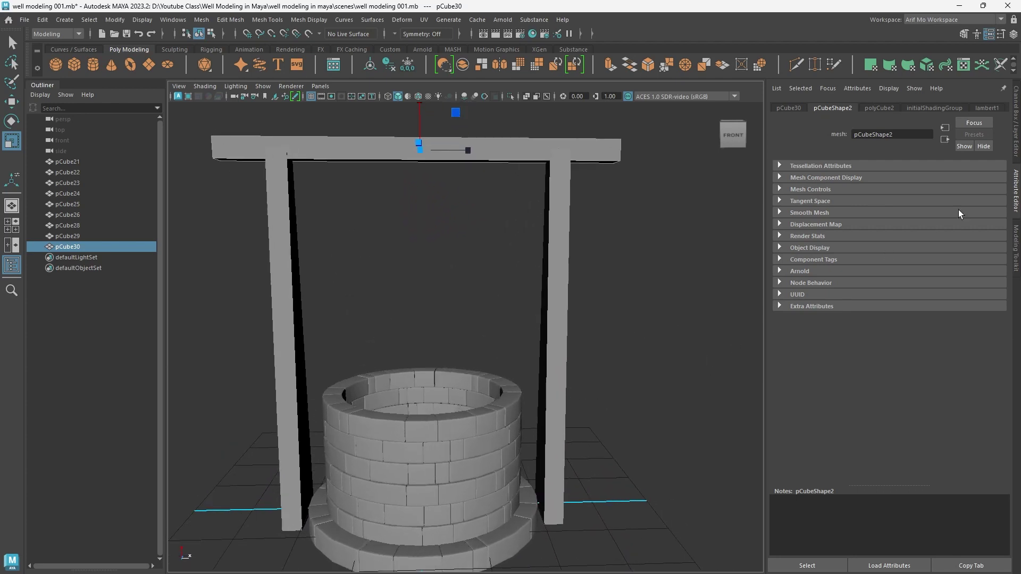
left_click(1010, 190)
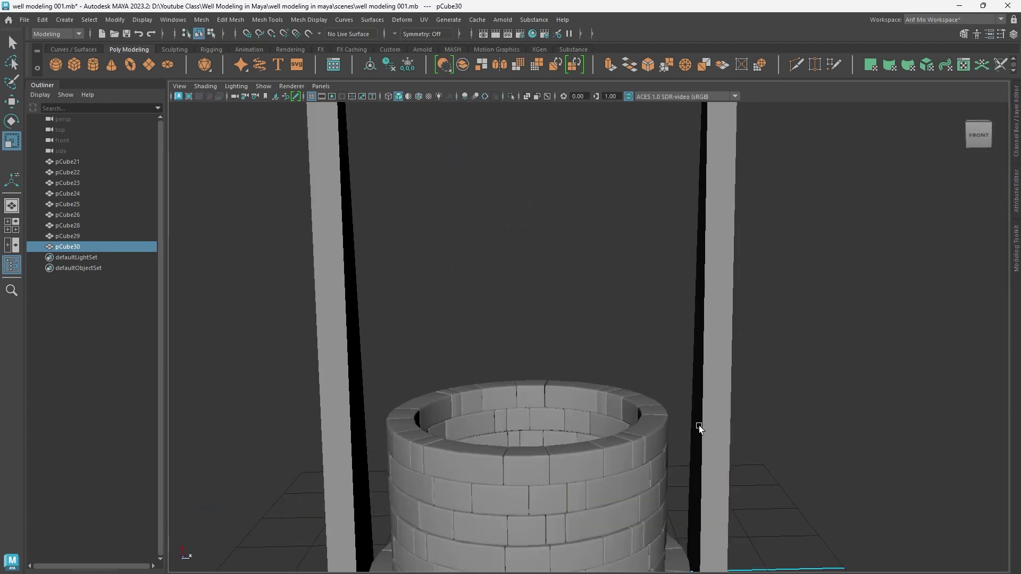
mouse_move(699, 421)
right_mouse_down("alt")
mouse_move(666, 407)
mouse_move(736, 422)
right_mouse_up("alt")
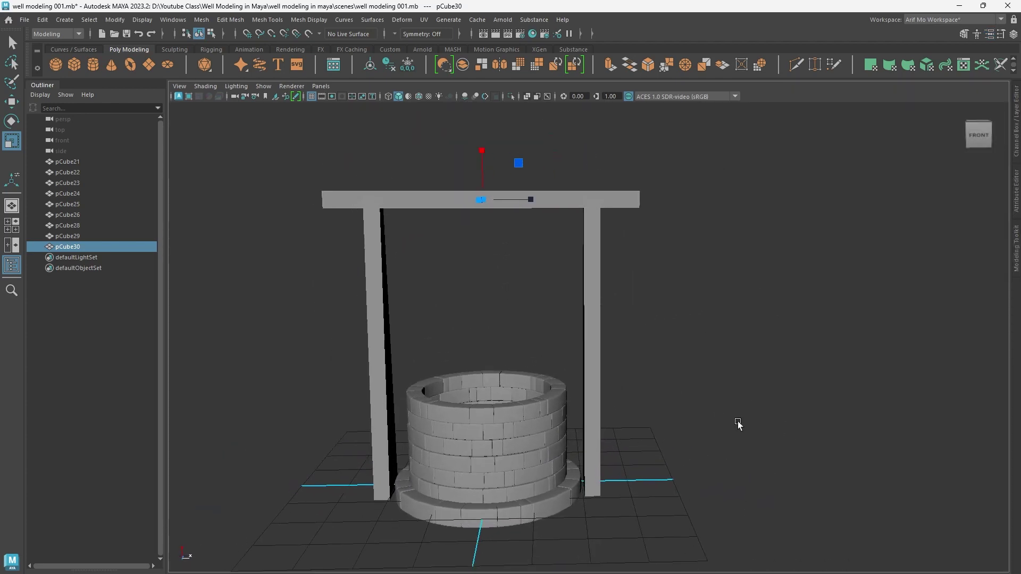
middle_click_drag(736, 422, 711, 403, "alt")
key("ctrl+space")
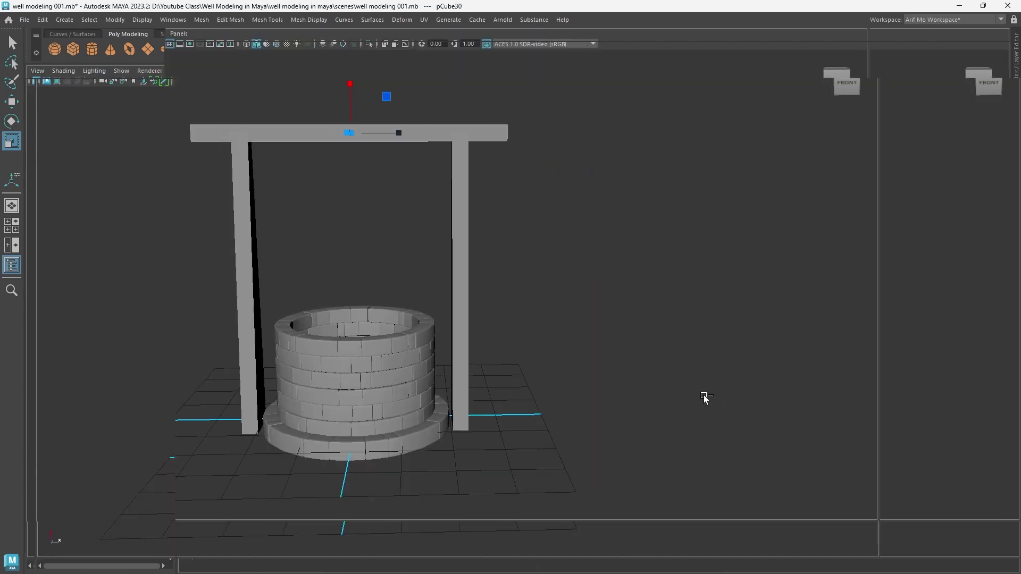
right_click_drag(749, 420, 611, 415, "alt")
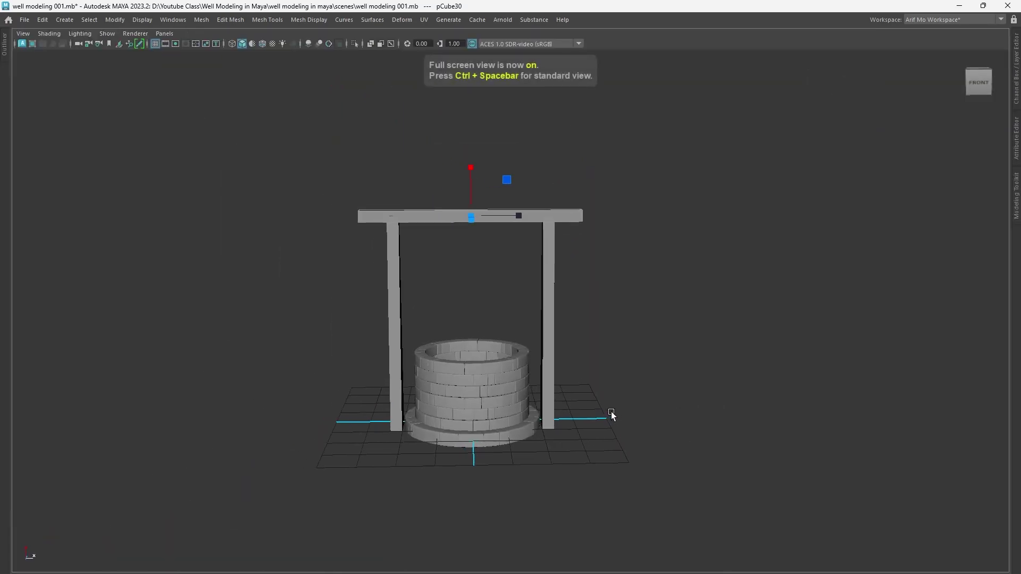
mouse_move(612, 415)
left_mouse_down("alt")
mouse_move(576, 429)
mouse_move(770, 426)
left_mouse_up("alt")
right_click_drag(770, 426, 714, 409, "alt")
left_click_drag(714, 410, 697, 404, "alt")
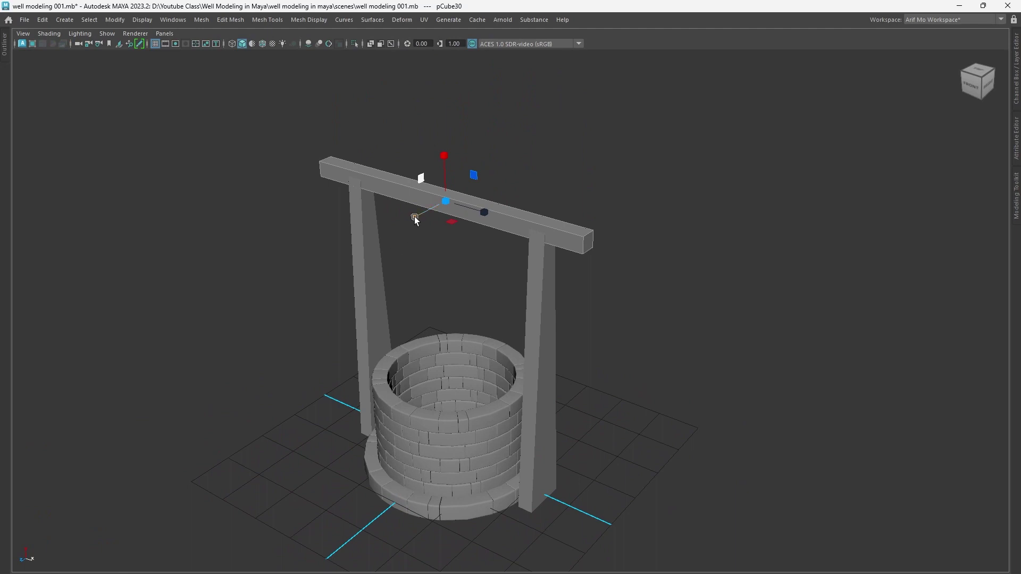
mouse_move(452, 154)
left_mouse_down()
mouse_move(459, 167)
mouse_move(448, 153)
left_mouse_up()
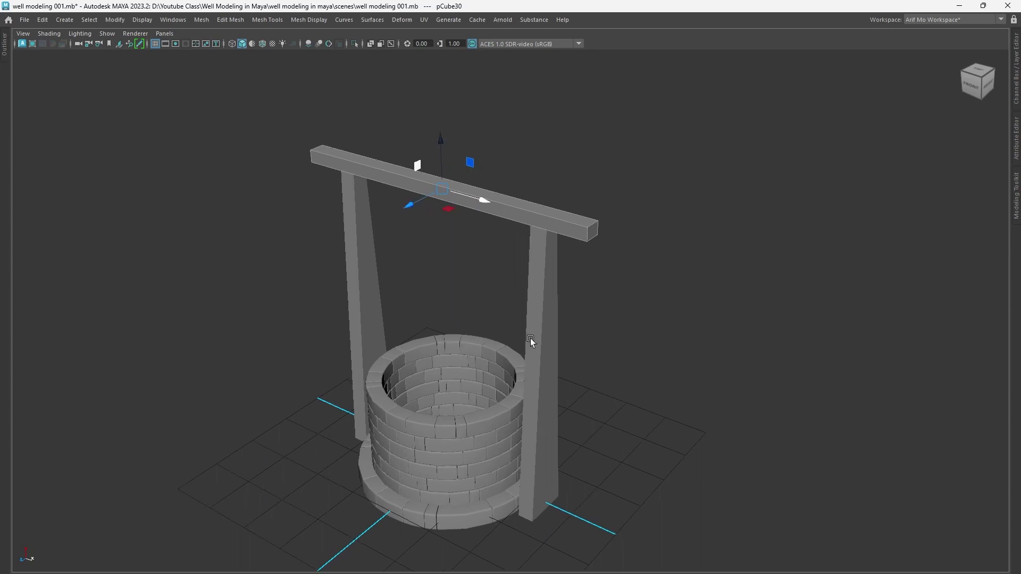
Step: Bevel the crossbeam edges with fraction 0.15 and 2 segments
mouse_move(530, 340)
right_mouse_down("alt")
mouse_move(562, 406)
mouse_move(700, 416)
right_mouse_up("alt")
key("ctrl+b")
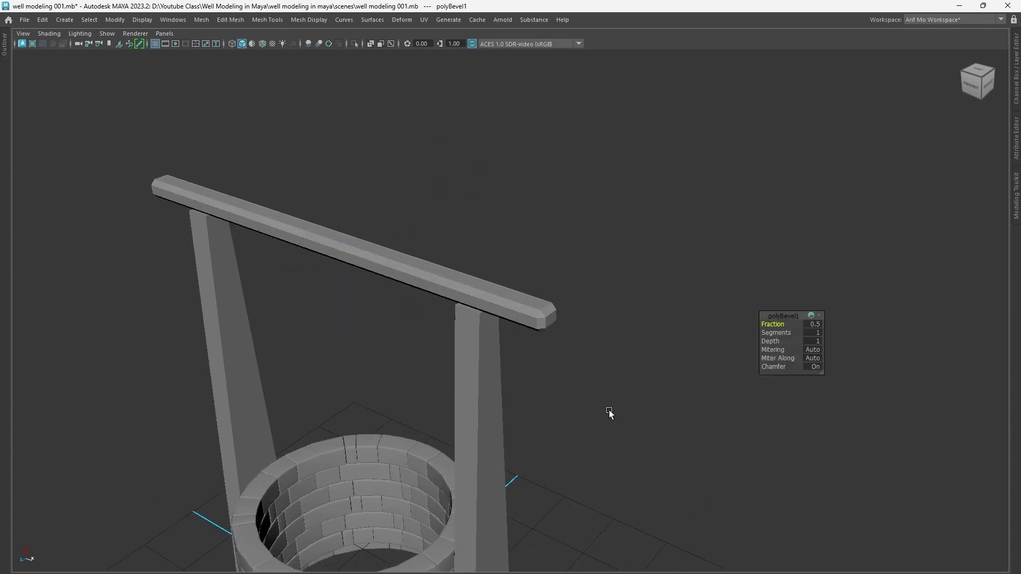
mouse_move(608, 413)
right_mouse_down("alt")
mouse_move(692, 439)
mouse_move(776, 381)
right_mouse_up("alt")
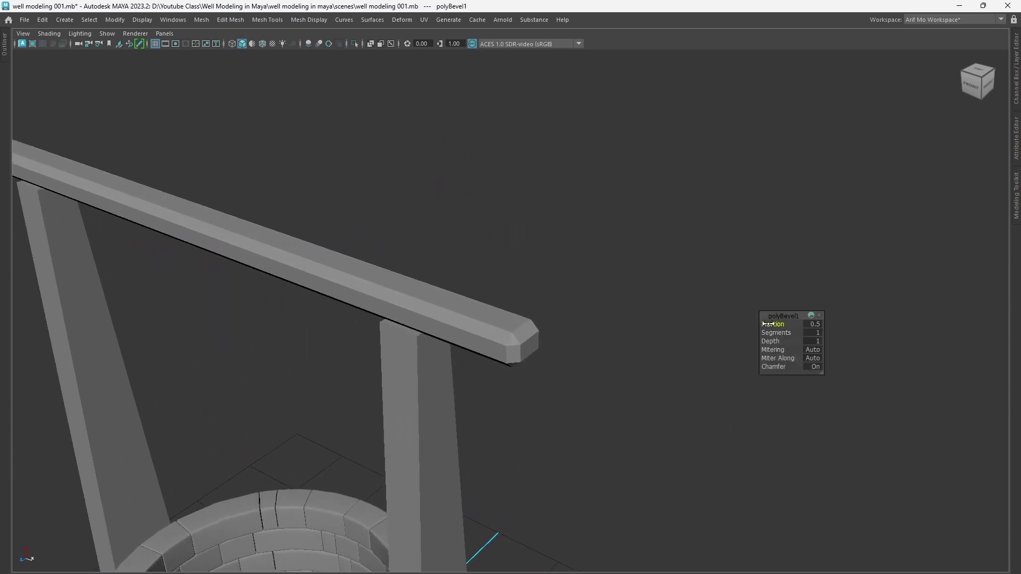
mouse_move(766, 324)
left_mouse_down()
mouse_move(749, 323)
mouse_move(780, 332)
left_mouse_up()
left_click_drag(706, 446, 455, 391, "alt")
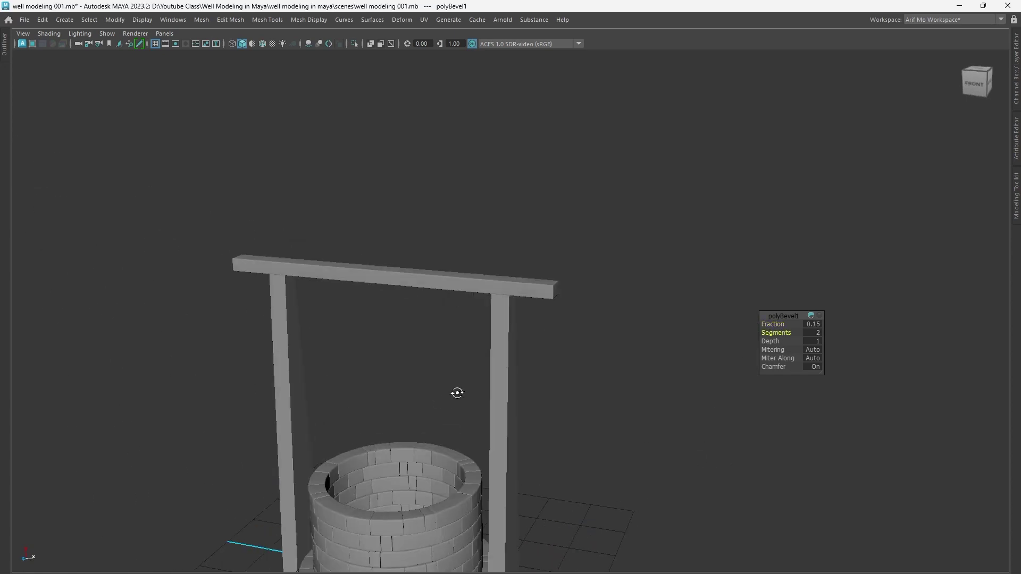
mouse_move(456, 391)
right_mouse_down("alt")
mouse_move(584, 419)
mouse_move(497, 371)
right_mouse_up("alt")
mouse_move(497, 372)
left_mouse_down("alt")
mouse_move(512, 385)
mouse_move(488, 365)
left_mouse_up("alt")
Step: Isolate both posts, bevel them at fraction 0.24 with 2 segments, then unhide everything
left_click(488, 365)
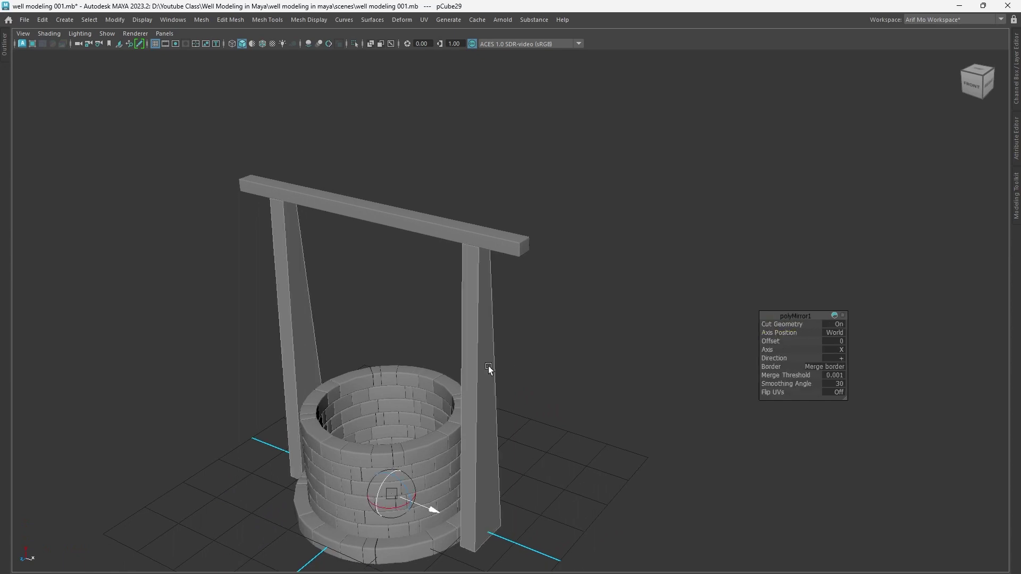
key("ctrl+1")
mouse_move(518, 451)
right_mouse_down("alt")
mouse_move(604, 440)
mouse_move(626, 398)
right_mouse_up("alt")
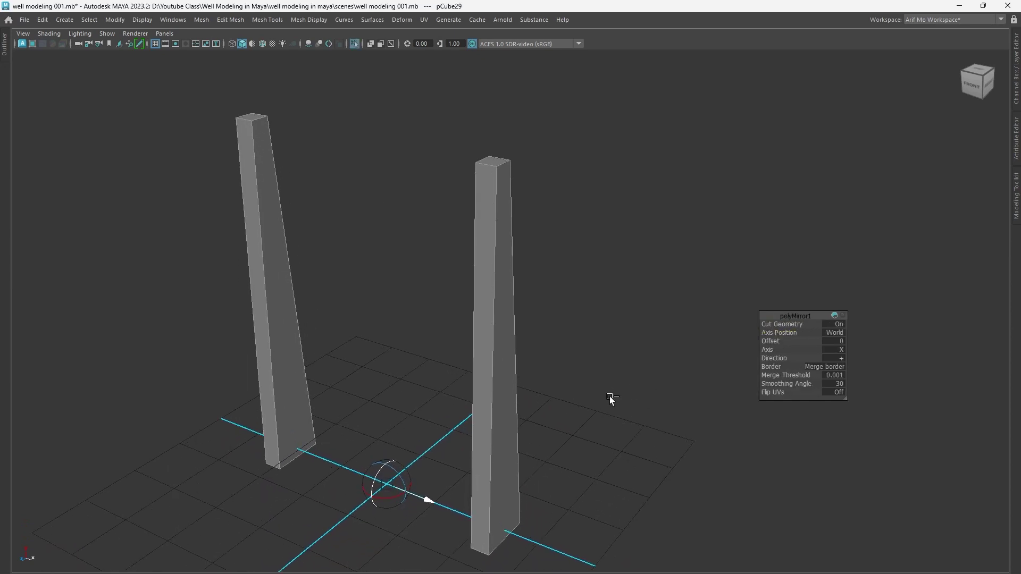
key("ctrl+b")
left_click_drag(771, 322, 756, 323)
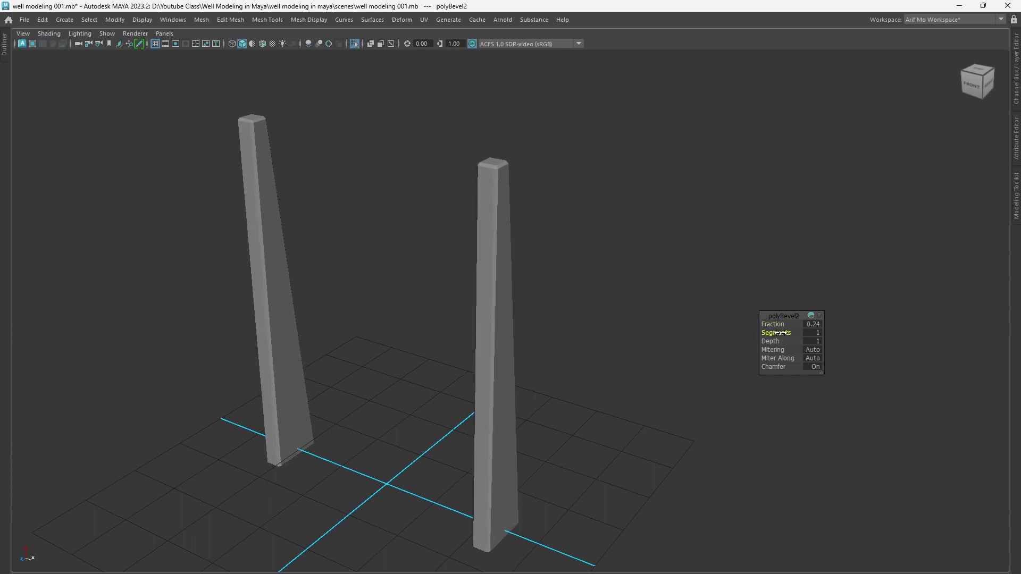
left_click_drag(795, 332, 816, 332)
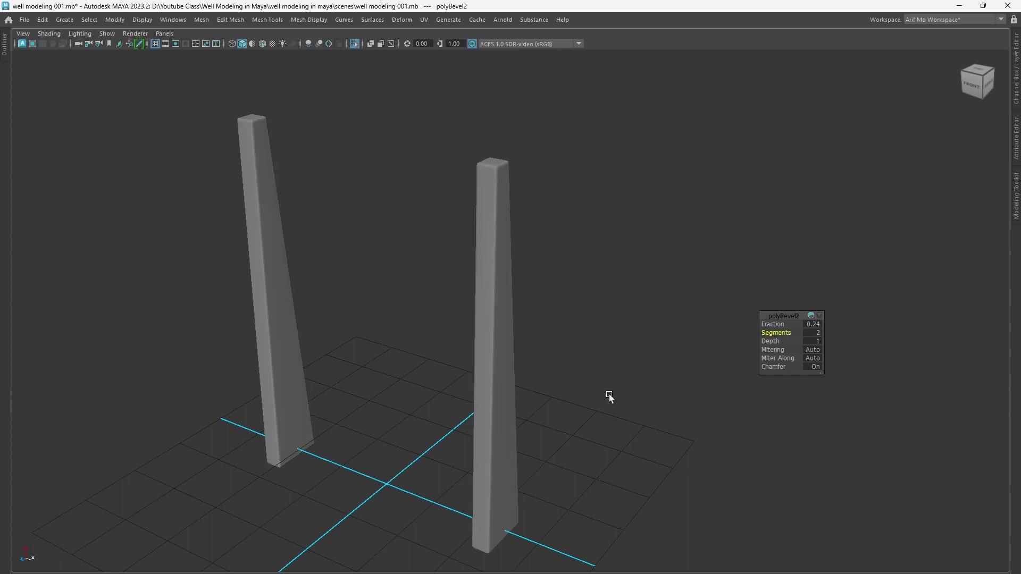
scroll(553, 410, "down", 2)
scroll(554, 410, "down", 1)
right_click_drag(515, 266, 553, 273)
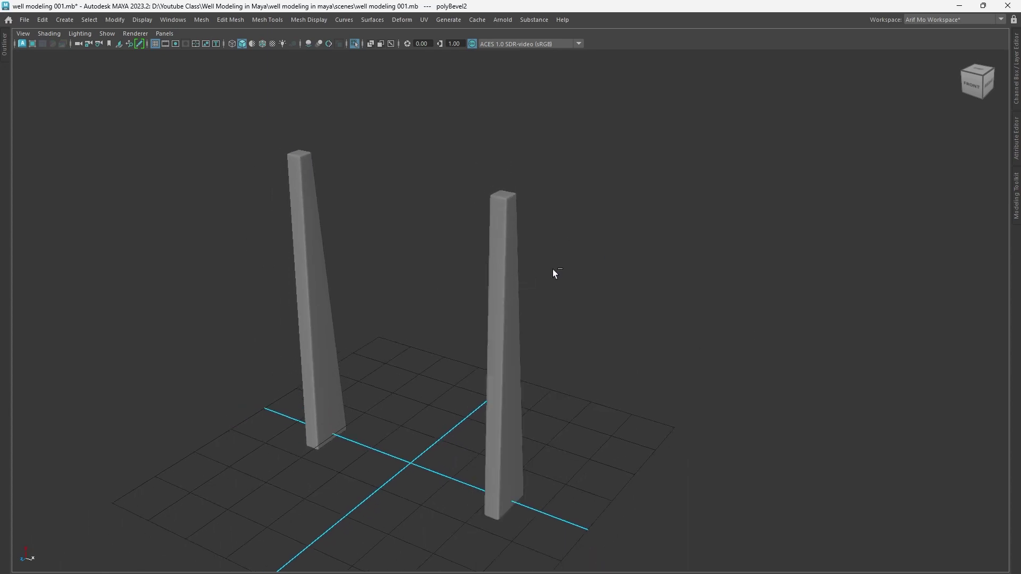
key("ctrl+1")
scroll(505, 404, "down", 1)
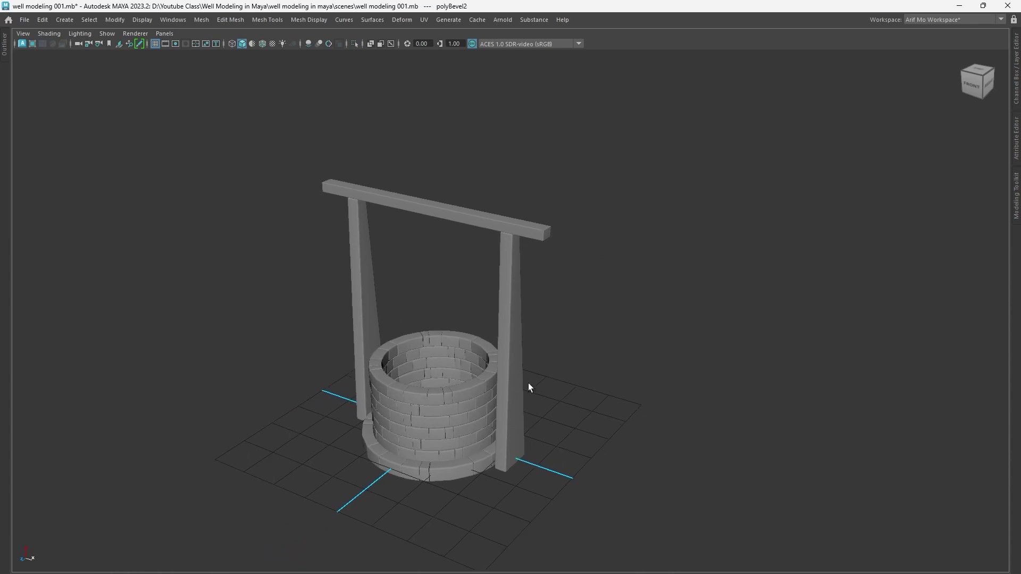
scroll(528, 383, "up", 1)
Step: Turn on Wireframe on Shaded and orbit to a diagonal right view of the well
left_click(262, 43)
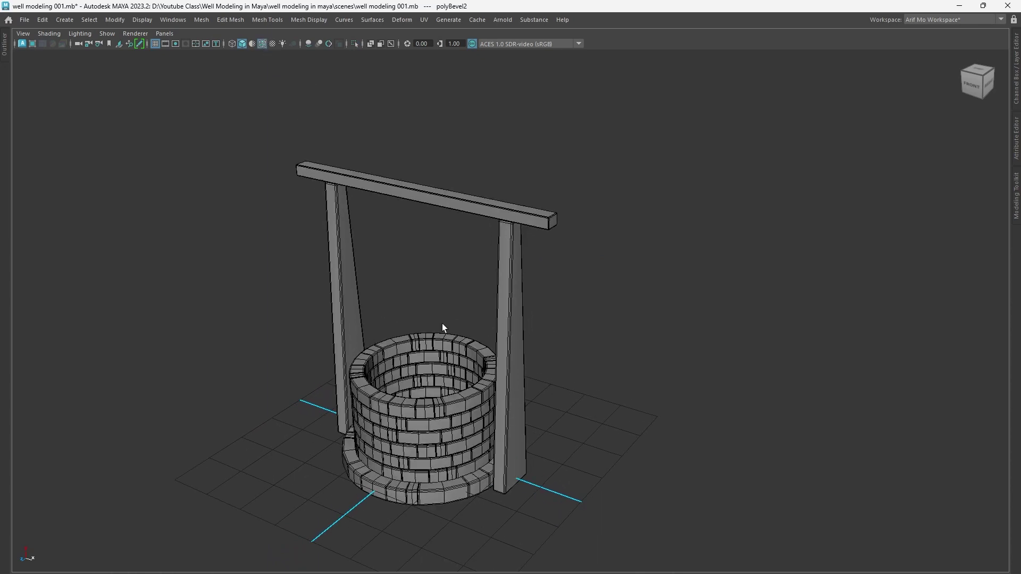
left_click_drag(511, 400, 608, 363, "alt")
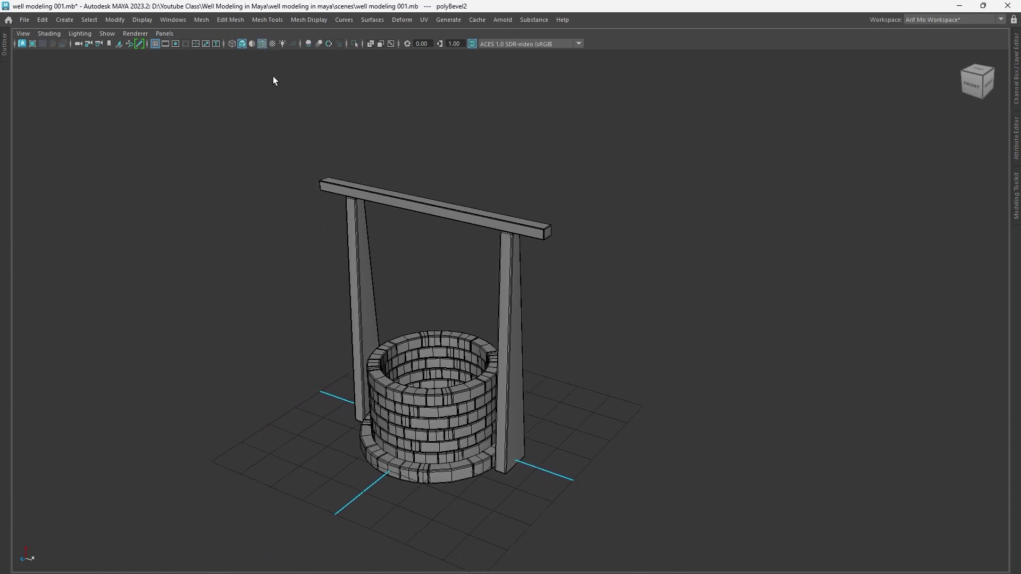
scroll(565, 371, "up", 1)
scroll(675, 405, "up", 1)
scroll(843, 378, "up", 2)
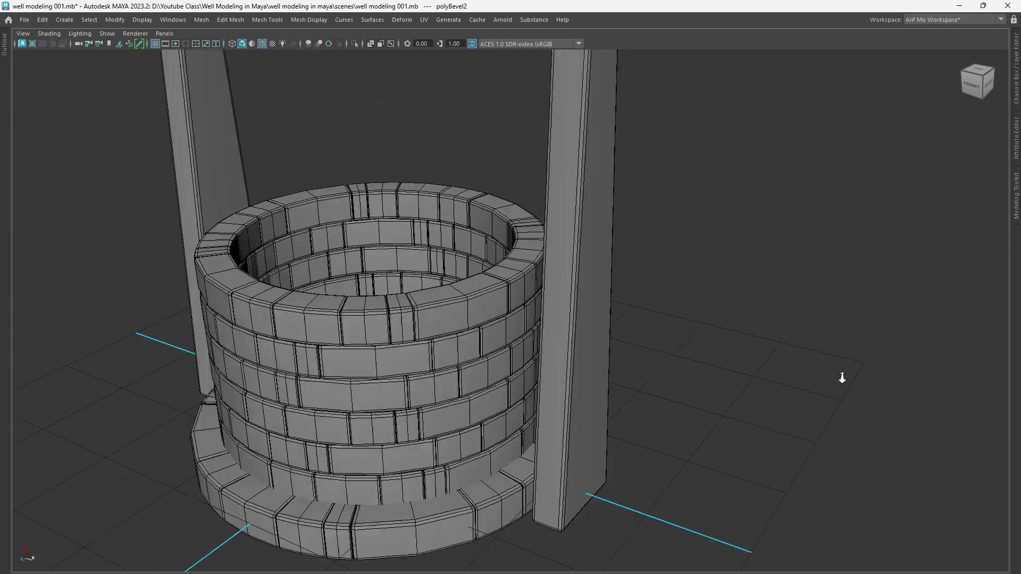
scroll(843, 378, "up", 1)
scroll(851, 298, "down", 3)
scroll(699, 291, "down", 3)
scroll(501, 257, "down", 3)
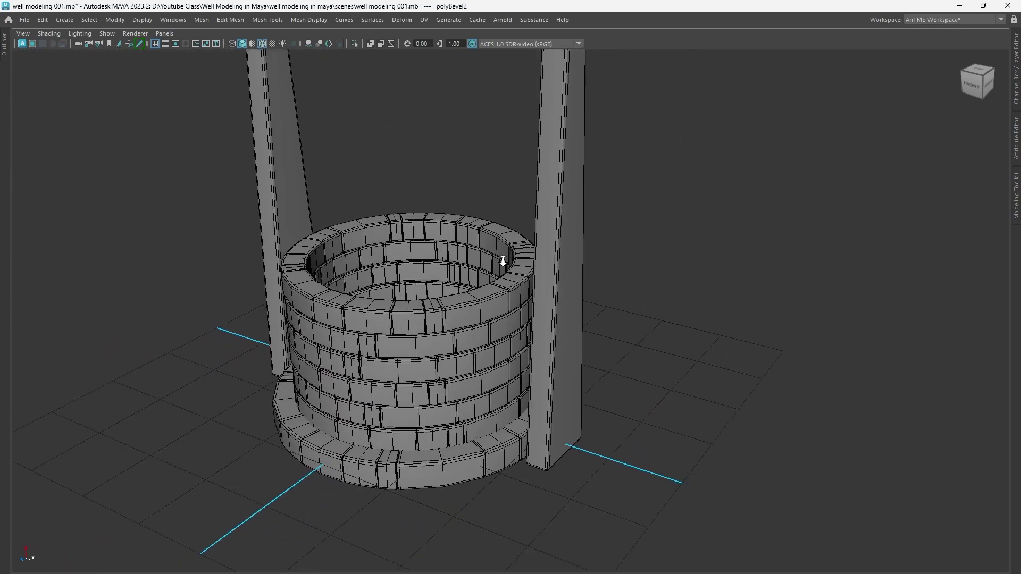
scroll(435, 234, "down", 2)
scroll(457, 271, "down", 3)
mouse_move(479, 311)
left_mouse_down("alt")
mouse_move(524, 289)
mouse_move(474, 246)
left_mouse_up("alt")
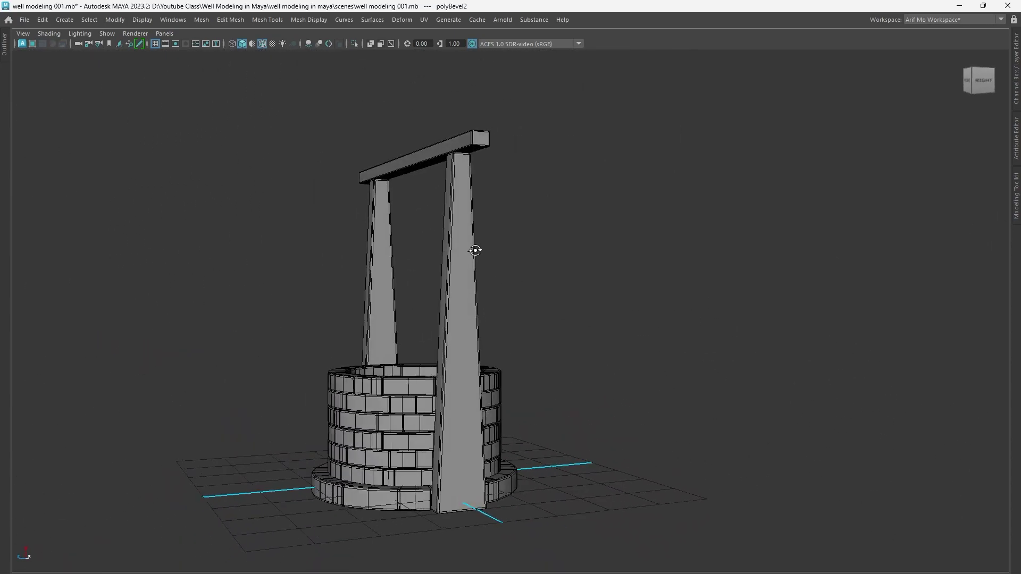
mouse_move(474, 246)
right_mouse_down("alt")
mouse_move(547, 267)
mouse_move(585, 315)
right_mouse_up("alt")
mouse_move(585, 314)
left_mouse_down("alt")
mouse_move(515, 330)
mouse_move(625, 303)
mouse_move(613, 251)
left_mouse_up("alt")
Step: Create a small cube and slide it onto the crossbeam end above a post
right_click(634, 183, "shift")
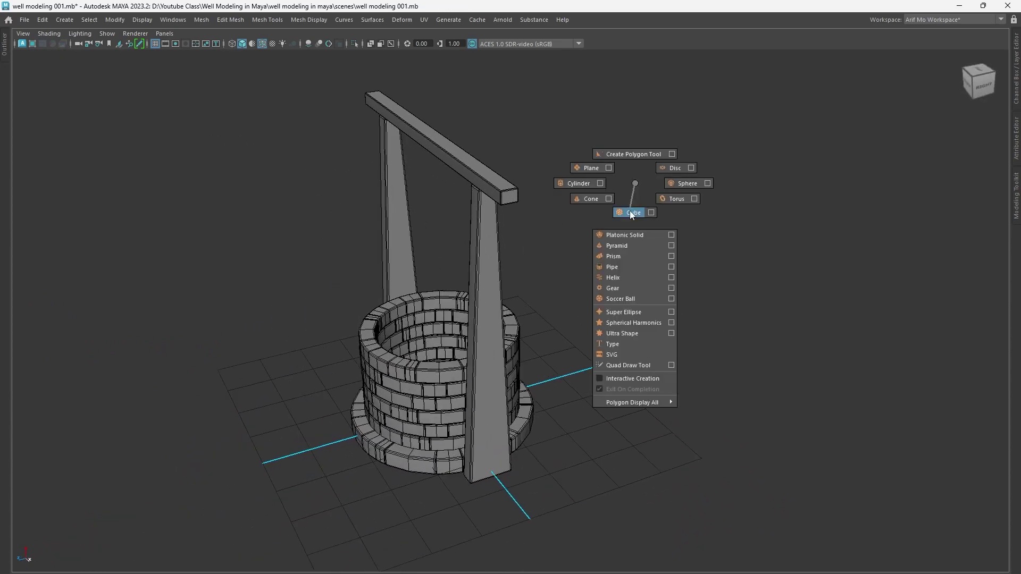
mouse_move(699, 410)
right_mouse_down("alt")
mouse_move(565, 378)
mouse_move(608, 373)
right_mouse_up("alt")
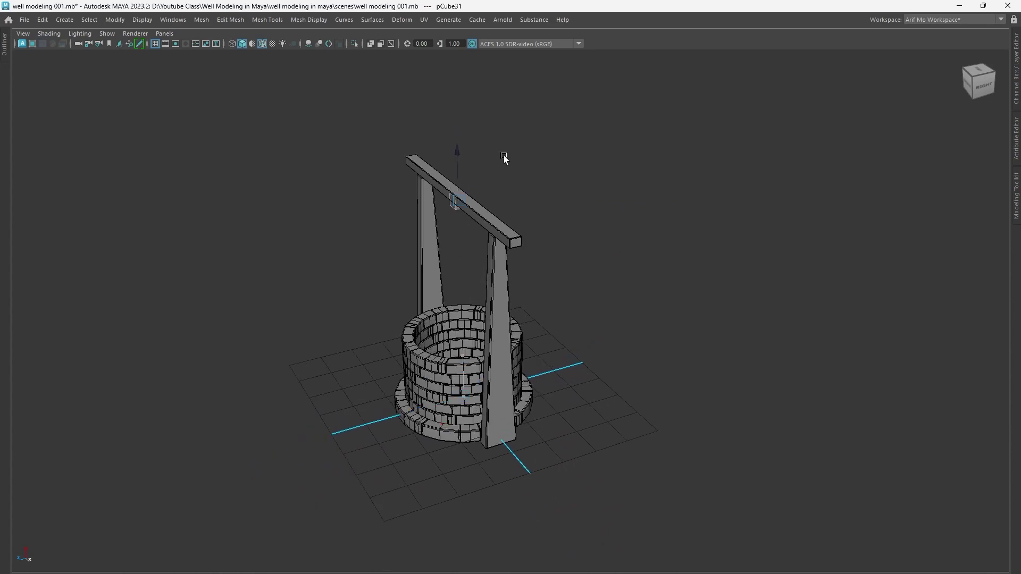
mouse_move(542, 236)
left_mouse_down("alt")
mouse_move(576, 283)
mouse_move(513, 240)
left_mouse_up("alt")
middle_click_drag(596, 258, 605, 269)
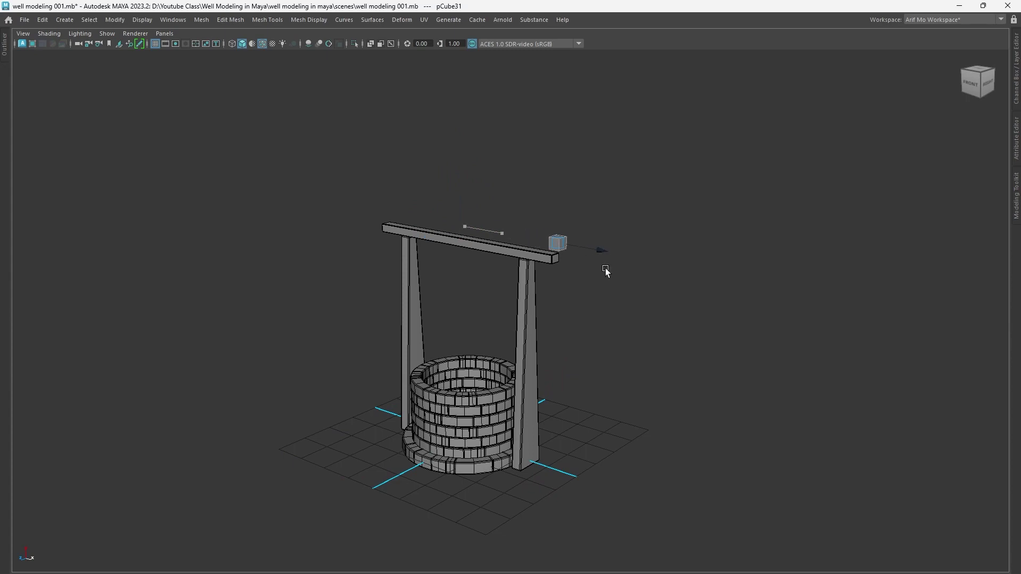
mouse_move(607, 272)
right_mouse_down("alt")
mouse_move(695, 349)
mouse_move(724, 335)
right_mouse_up("alt")
middle_click_drag(724, 334, 588, 422, "alt")
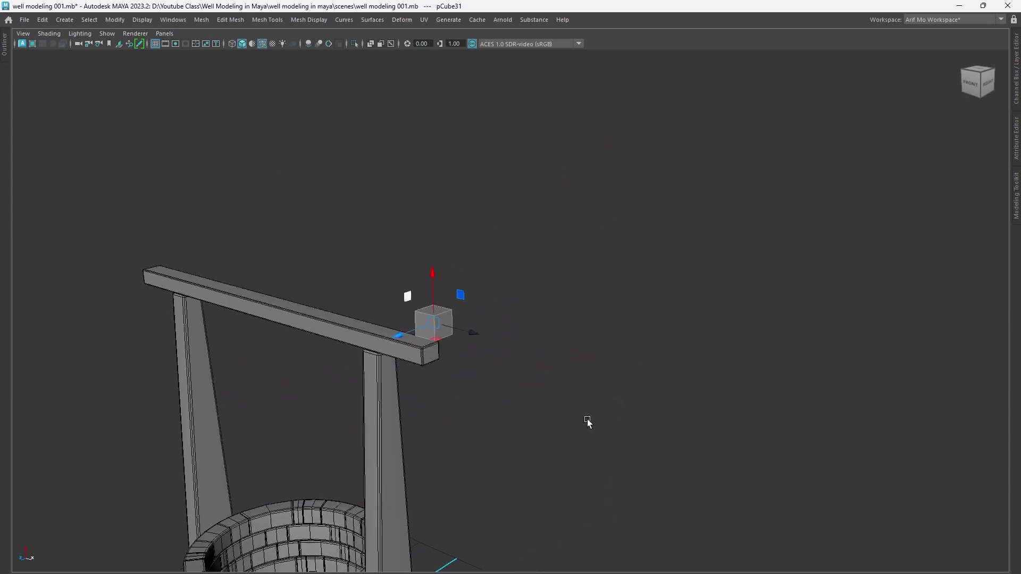
right_click_drag(588, 421, 596, 386, "alt")
mouse_move(595, 385)
left_mouse_down("alt")
mouse_move(583, 392)
mouse_move(590, 358)
mouse_move(512, 358)
mouse_move(684, 317)
mouse_move(676, 314)
left_mouse_up("alt")
left_click_drag(386, 240, 357, 254)
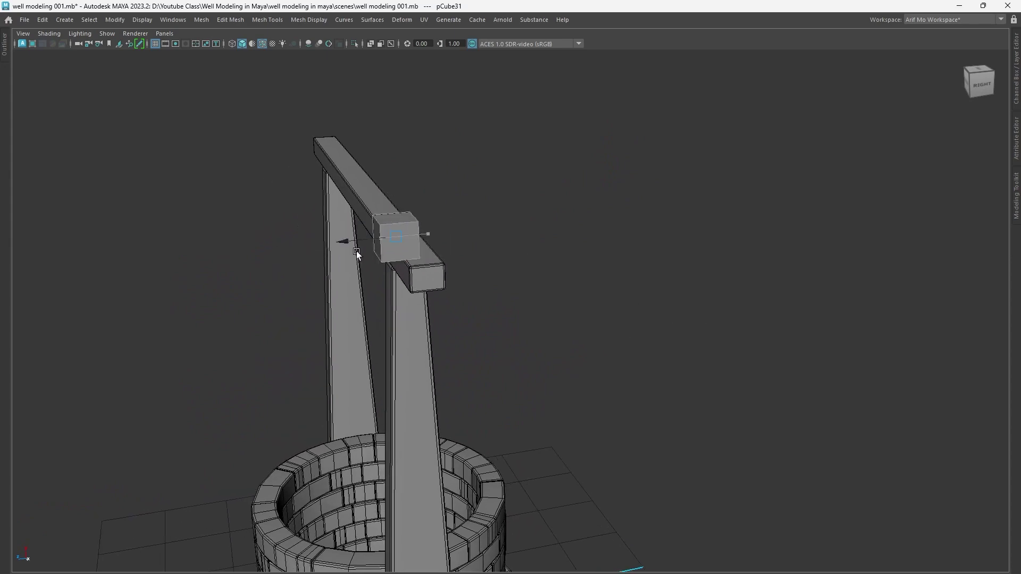
mouse_move(537, 319)
left_mouse_down("alt")
mouse_move(464, 305)
mouse_move(520, 307)
left_mouse_up("alt")
key("space")
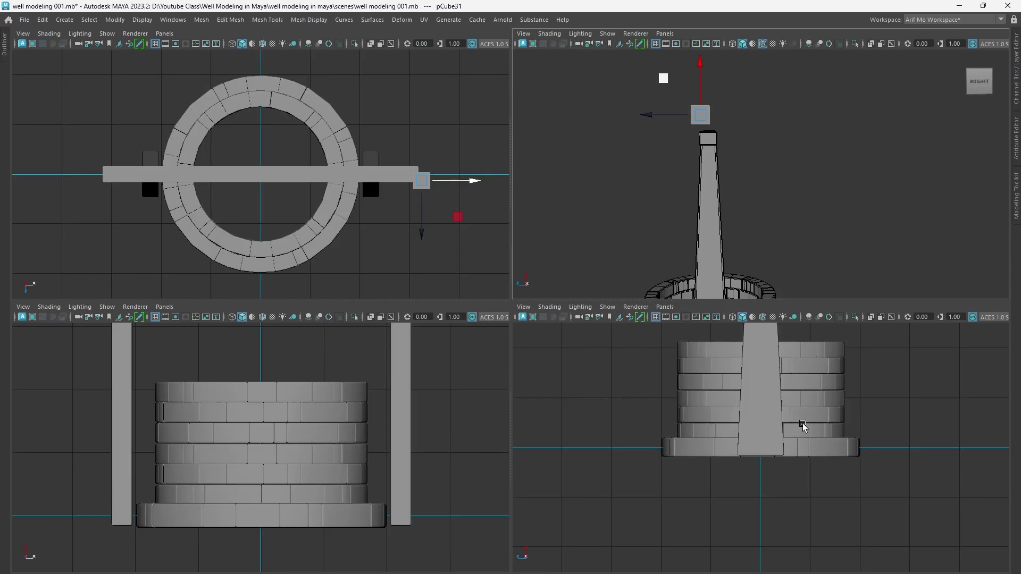
Step: In the side view, lower the small cube onto the post top and center it
key("space")
mouse_move(777, 432)
right_mouse_down("alt")
mouse_move(531, 322)
mouse_move(448, 193)
mouse_move(448, 170)
right_mouse_up("alt")
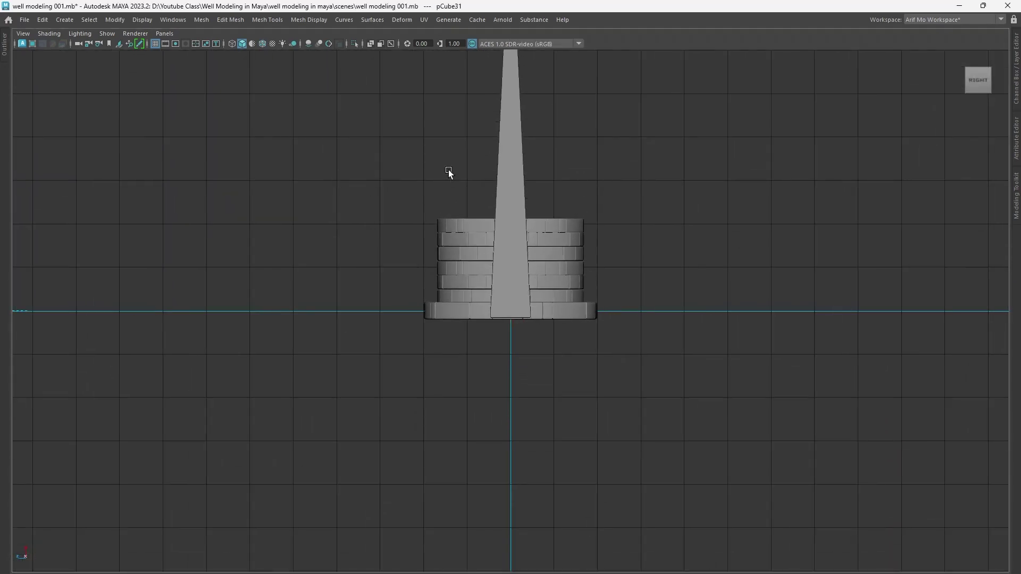
middle_click_drag(448, 170, 452, 377, "alt")
scroll(500, 390, "up", 3)
scroll(505, 402, "up", 2)
scroll(521, 399, "up", 1)
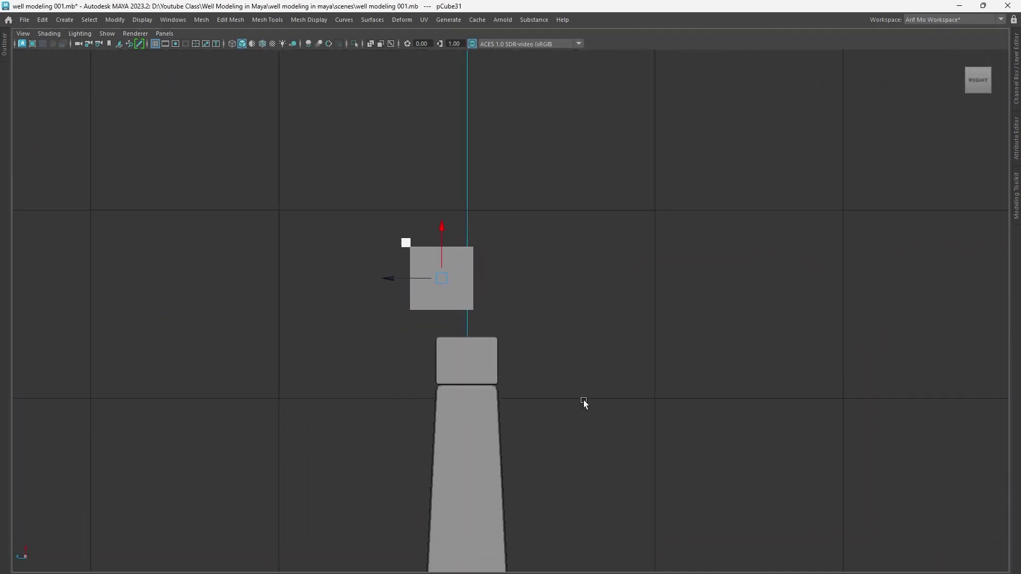
scroll(526, 381, "up", 1)
left_click_drag(442, 237, 435, 266)
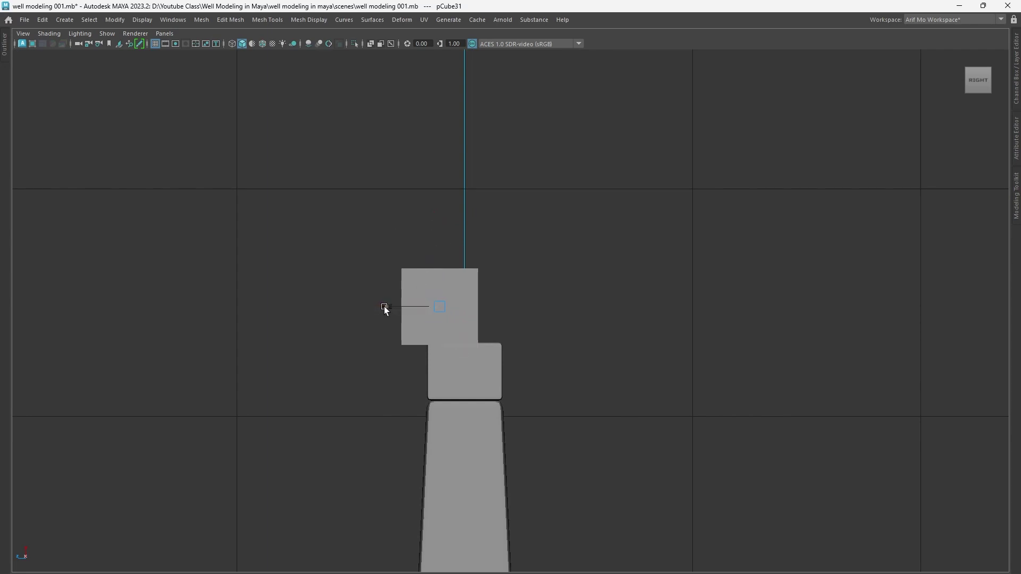
left_click_drag(400, 307, 407, 309)
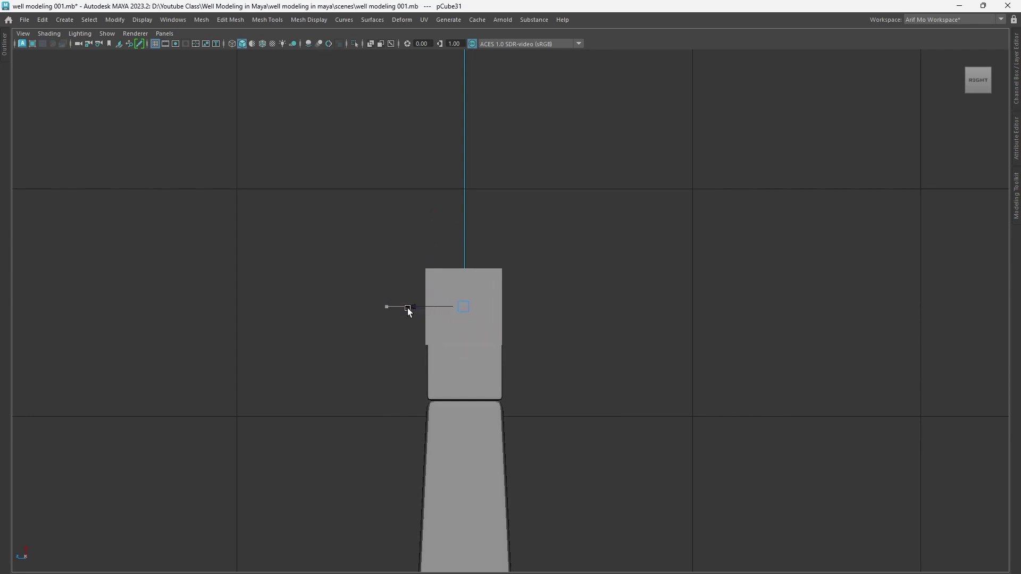
Step: Insert an edge loop splitting the cube down its middle
right_click_drag(557, 237, 503, 237, "shift")
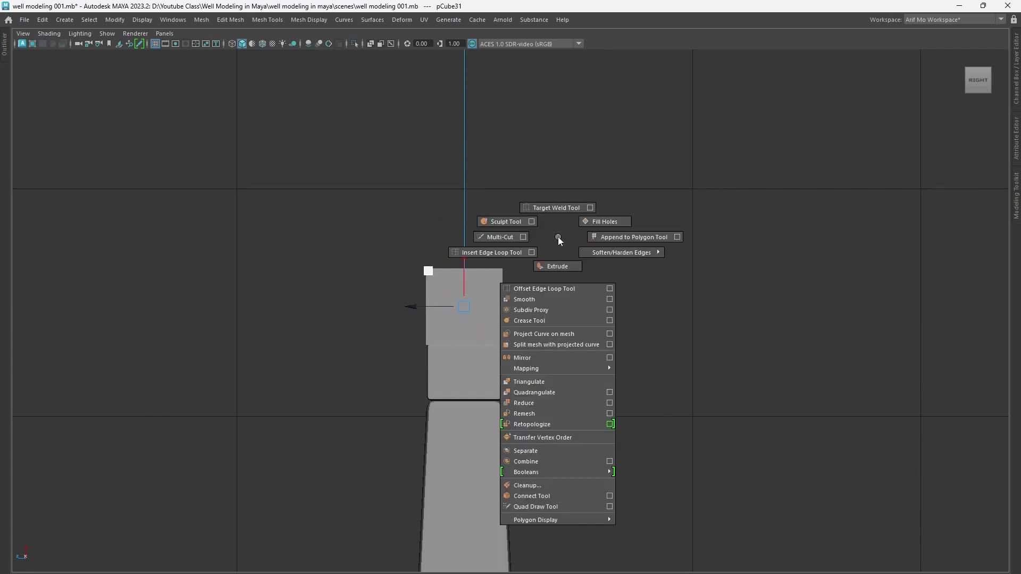
left_click(468, 288)
scroll(666, 406, "down", 1)
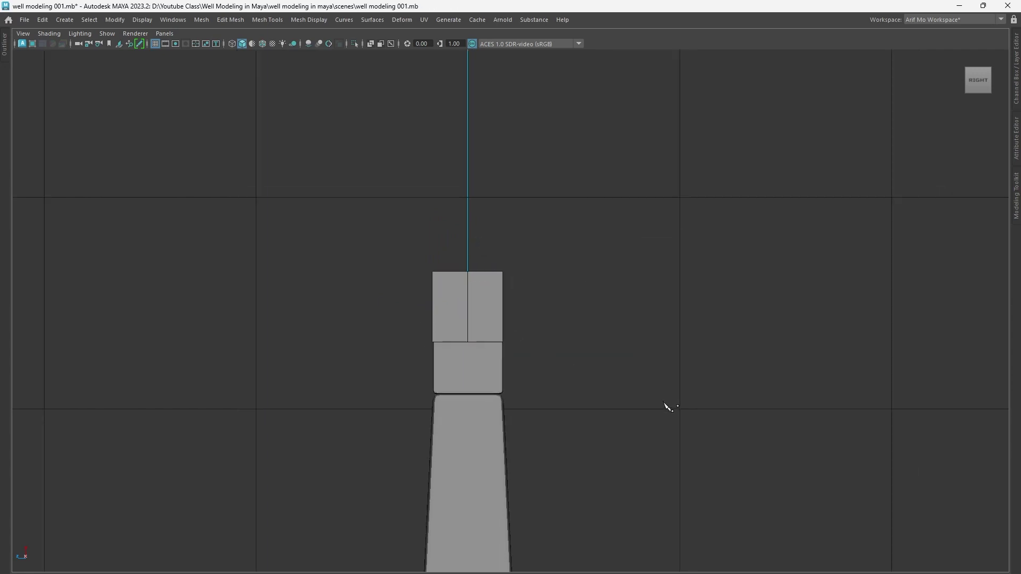
scroll(662, 338, "down", 2)
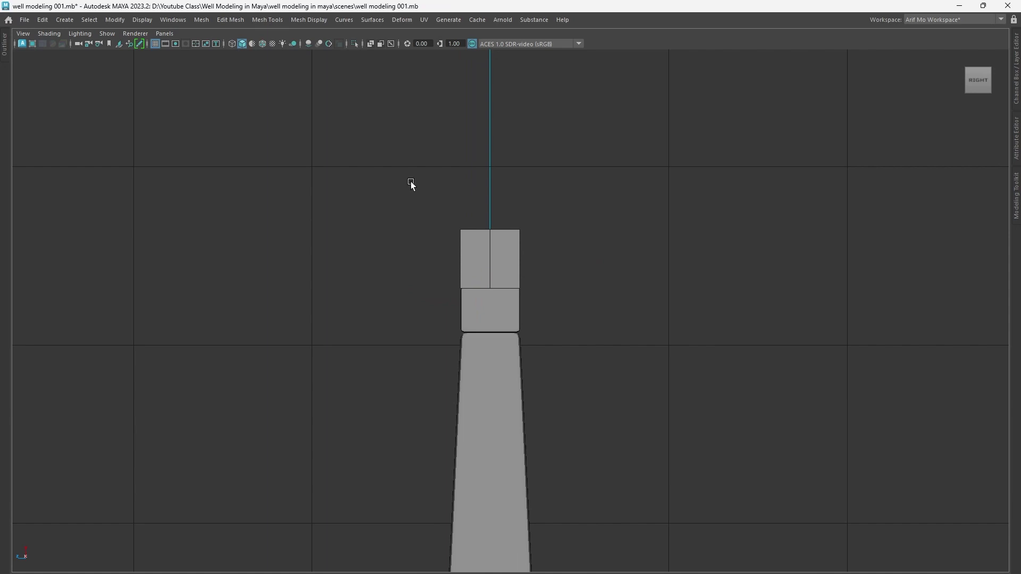
Step: Move the cube's left vertices outward and down, slanting it into a sloping plank
right_click_drag(410, 184, 372, 182)
left_click_drag(356, 140, 475, 312)
left_click_drag(472, 356, 471, 356)
key("w")
left_click_drag(405, 258, 206, 258)
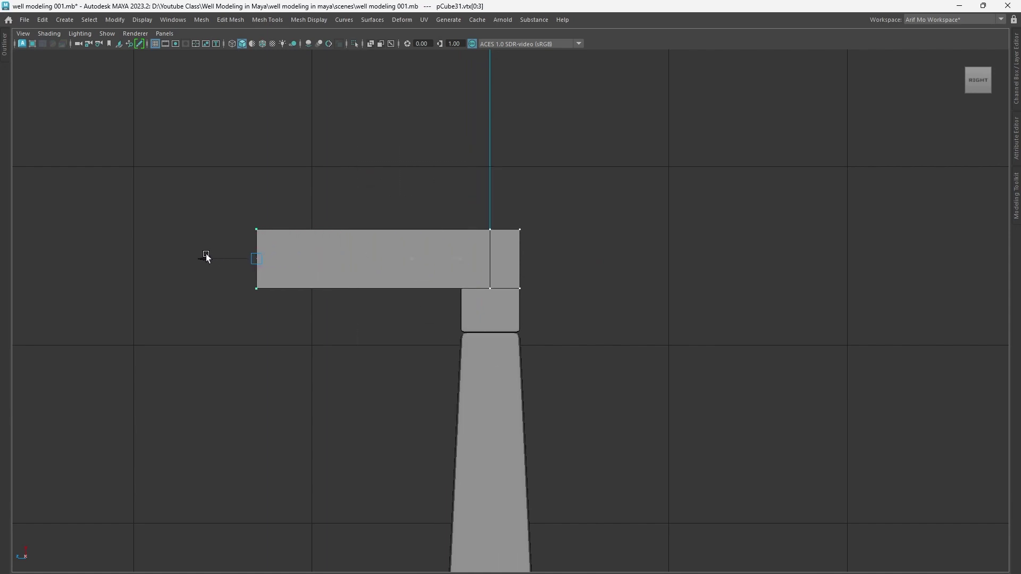
left_click_drag(254, 217, 266, 353)
scroll(464, 431, "down", 3)
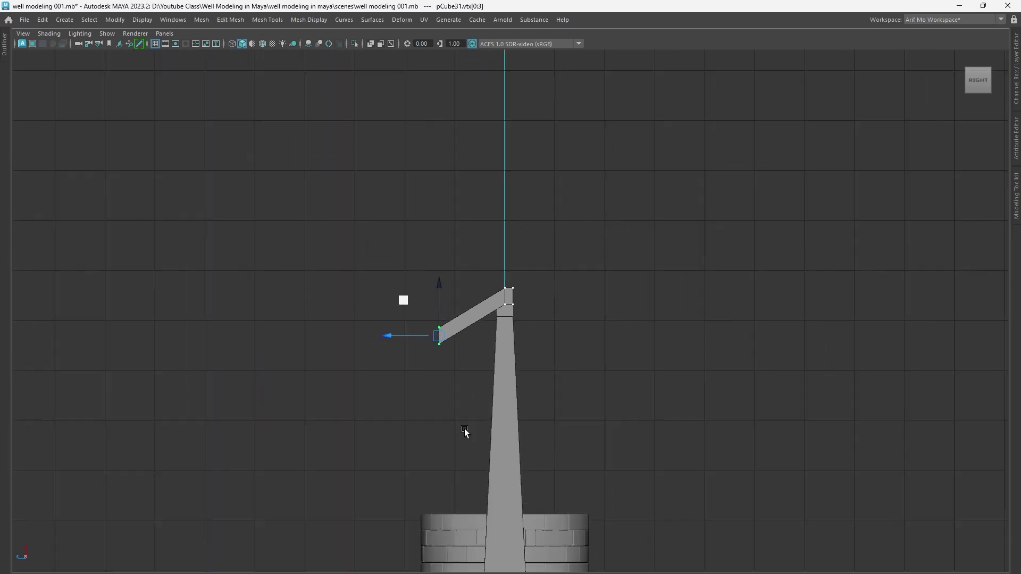
scroll(489, 347, "down", 2)
scroll(556, 365, "down", 2)
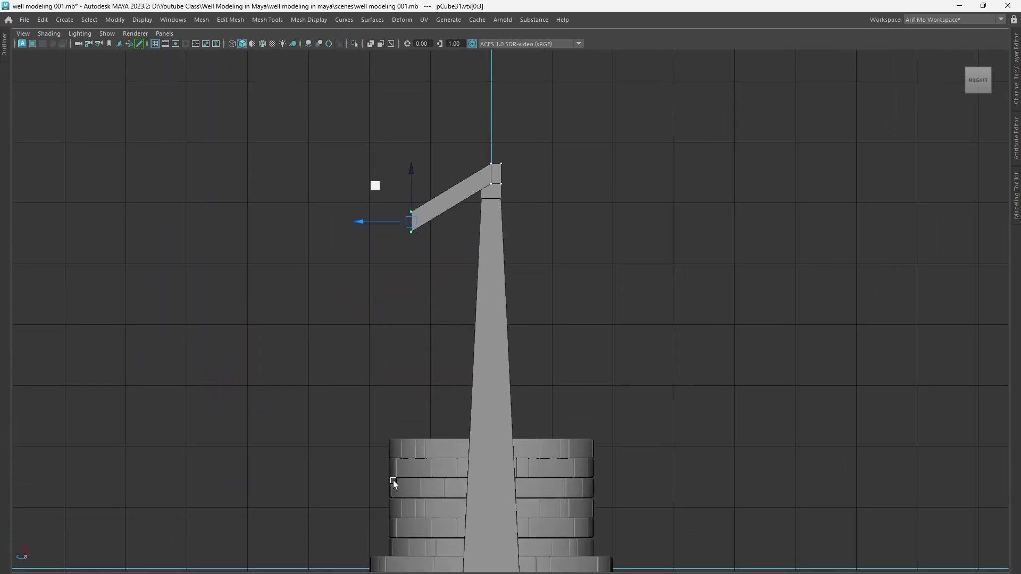
scroll(558, 429, "down", 2)
scroll(572, 371, "down", 2)
scroll(569, 367, "up", 3)
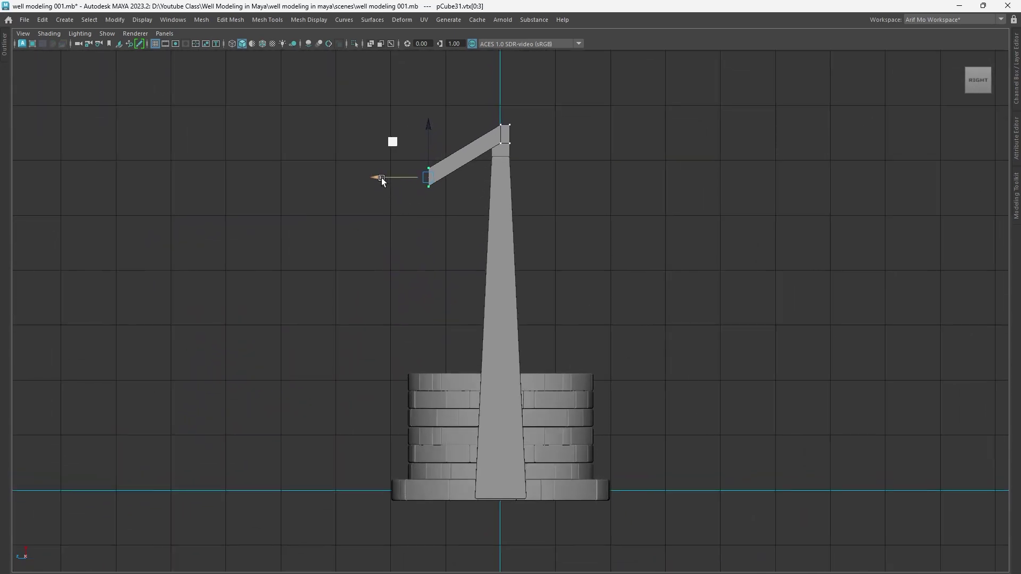
left_click_drag(381, 178, 344, 178)
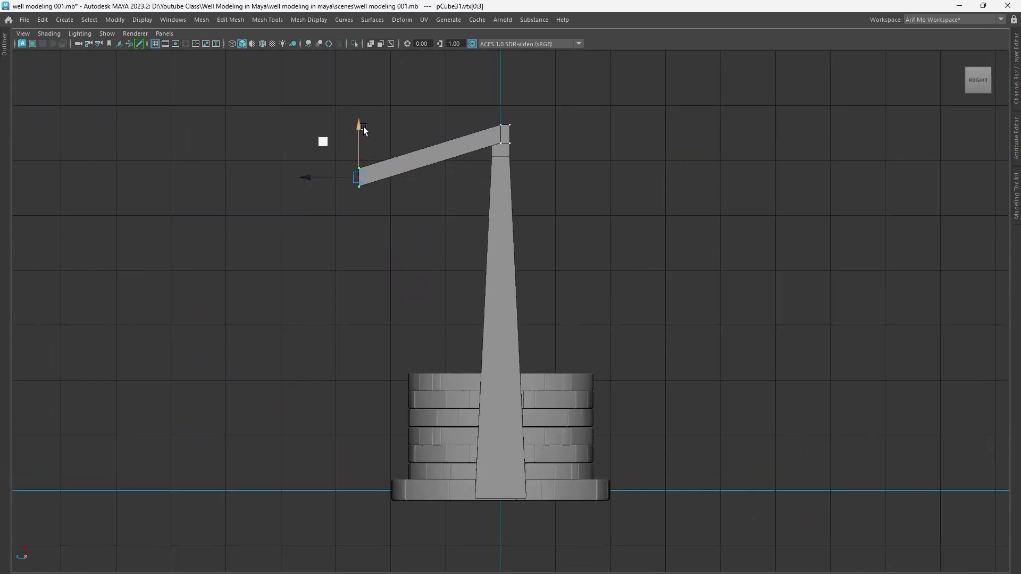
left_click_drag(364, 130, 355, 142)
Step: Try stretching the plank's right end, undo it, and reselect the whole plank
scroll(585, 236, "up", 2)
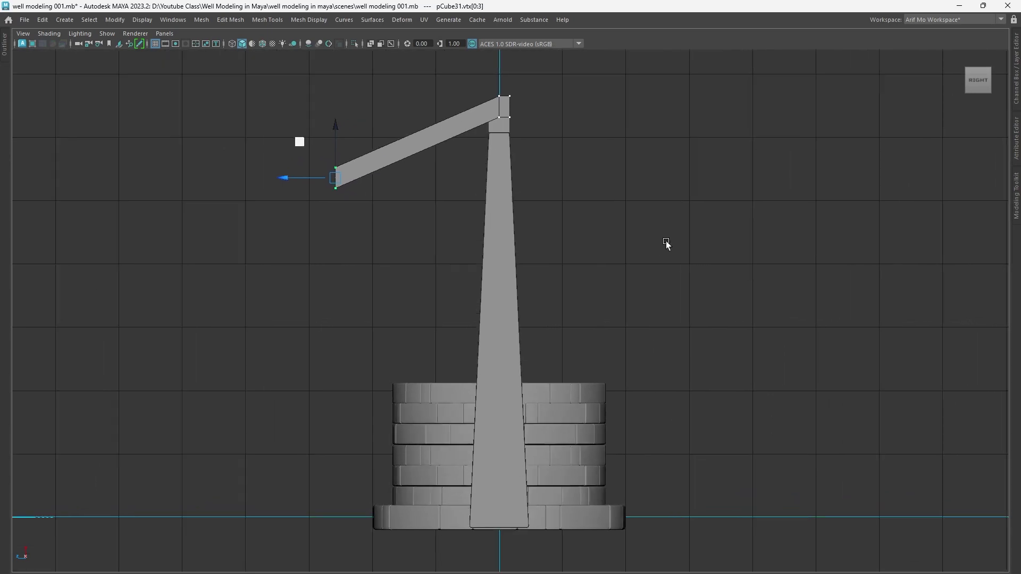
middle_click_drag(666, 243, 623, 298, "alt")
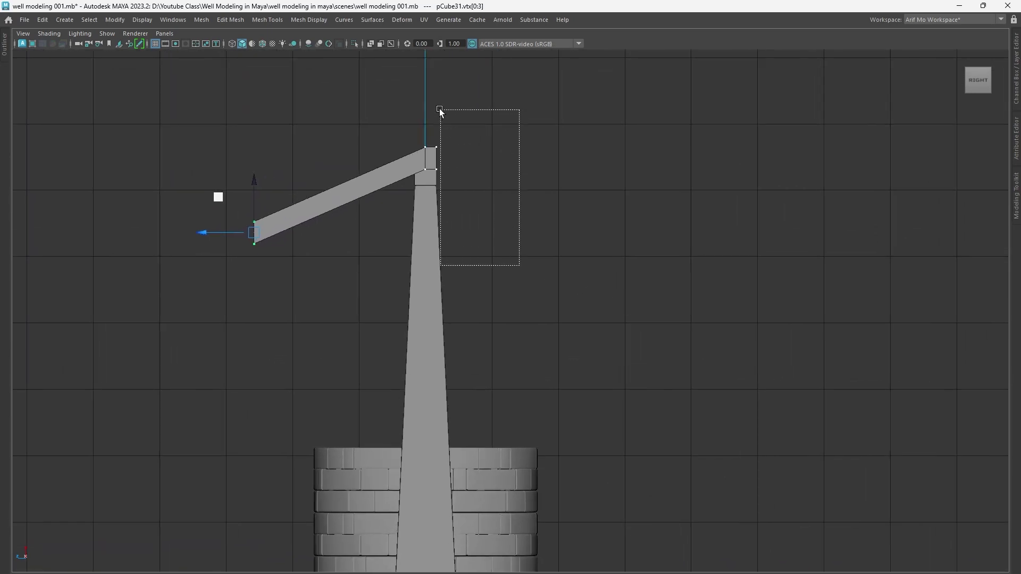
left_click_drag(440, 108, 431, 100)
left_click_drag(378, 152, 512, 174)
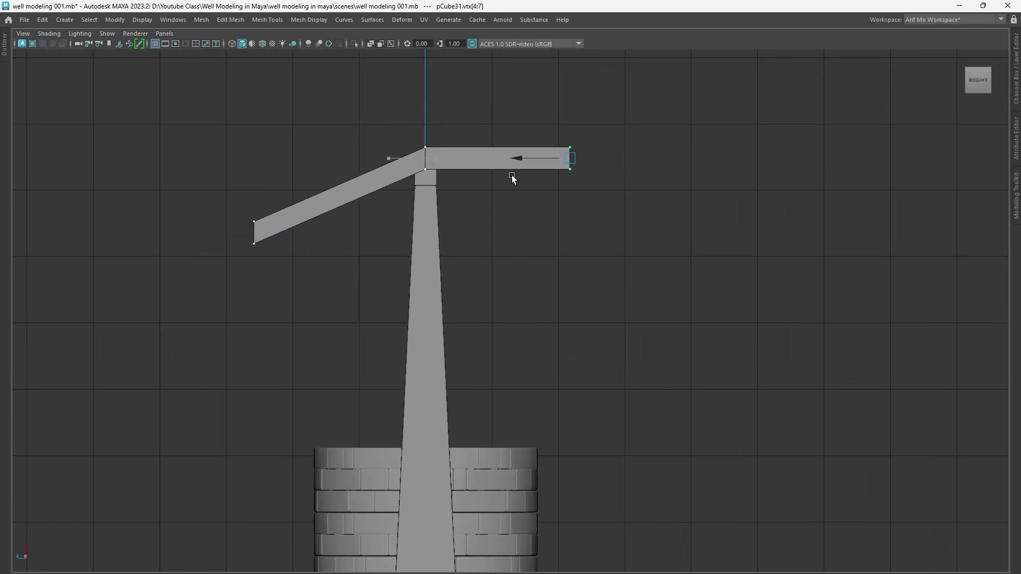
key("ctrl+z")
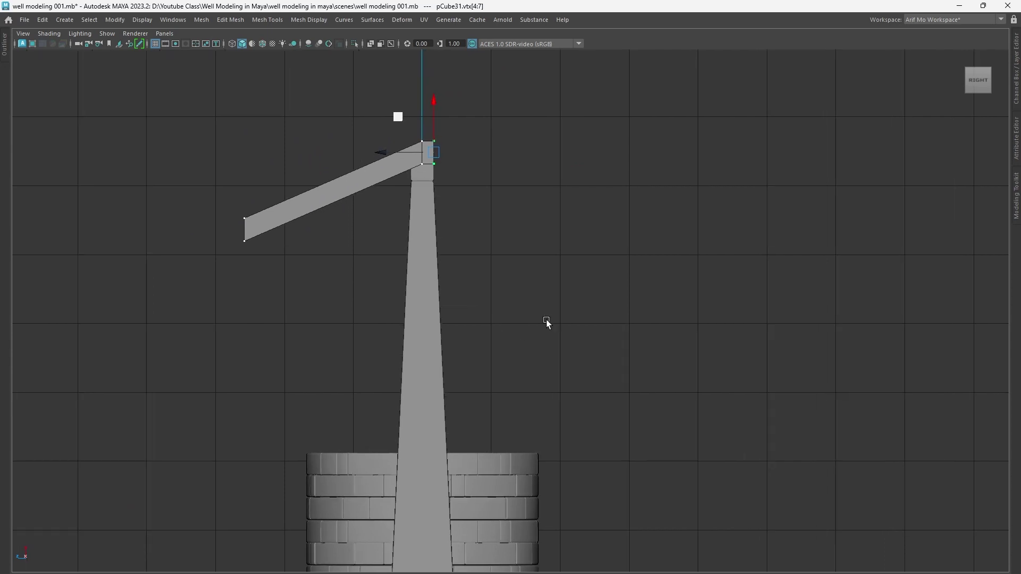
right_click_drag(546, 320, 586, 334, "alt")
middle_click_drag(595, 333, 445, 167, "alt")
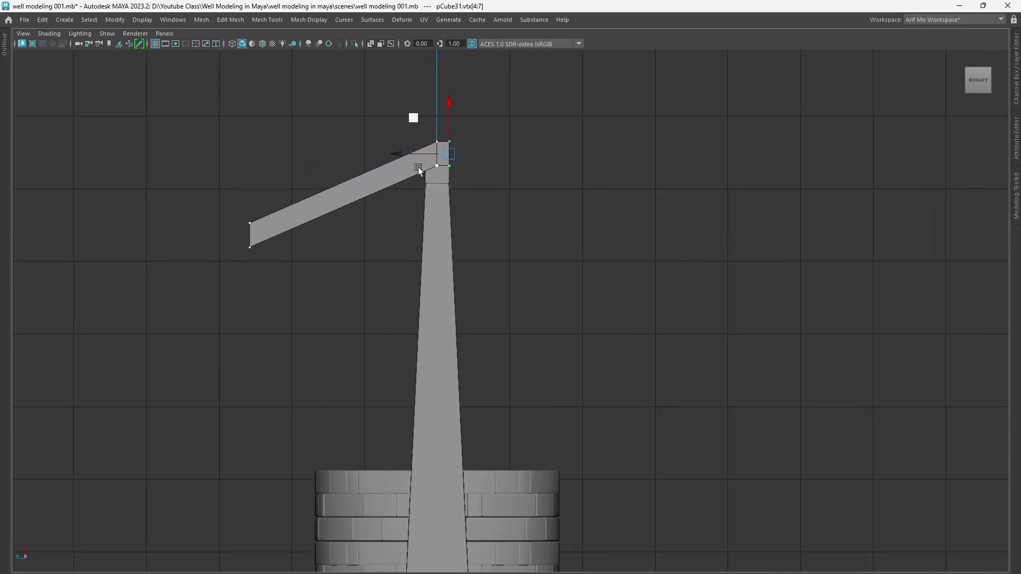
right_click_drag(418, 167, 462, 152)
mouse_move(572, 246)
right_mouse_down("alt")
mouse_move(418, 270)
mouse_move(464, 316)
mouse_move(440, 324)
mouse_move(619, 344)
mouse_move(698, 333)
mouse_move(476, 210)
right_mouse_up("alt")
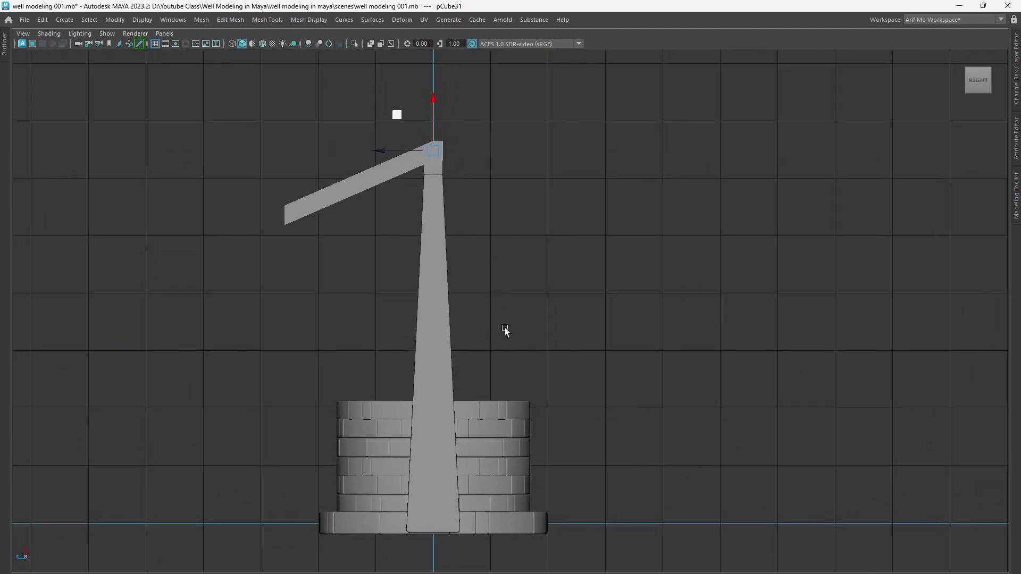
right_click_drag(521, 280, 483, 538, "shift")
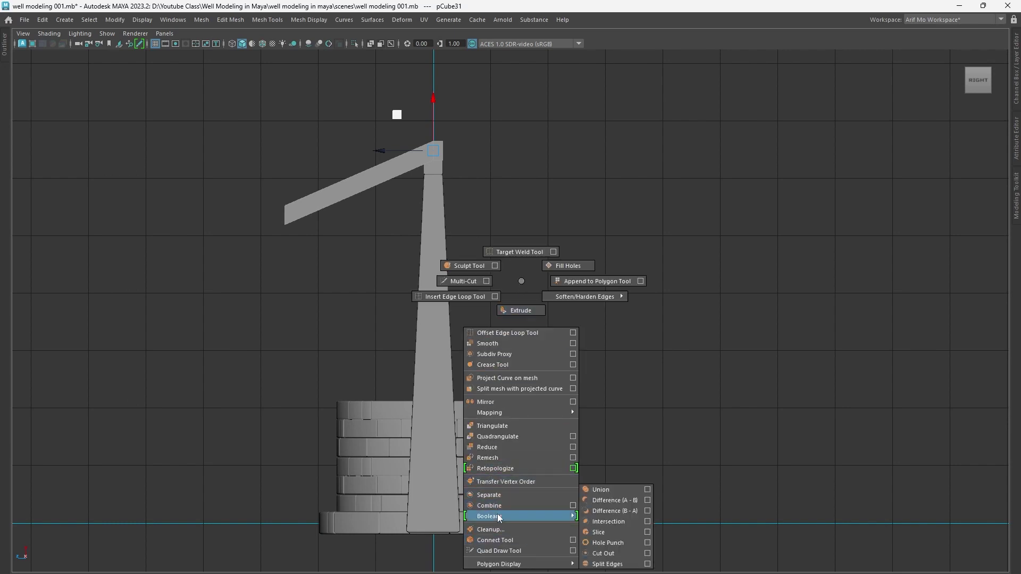
Step: Mirror the plank along the Z axis into a pointed peak and view it in perspective
right_click_drag(494, 400, 493, 401, "shift")
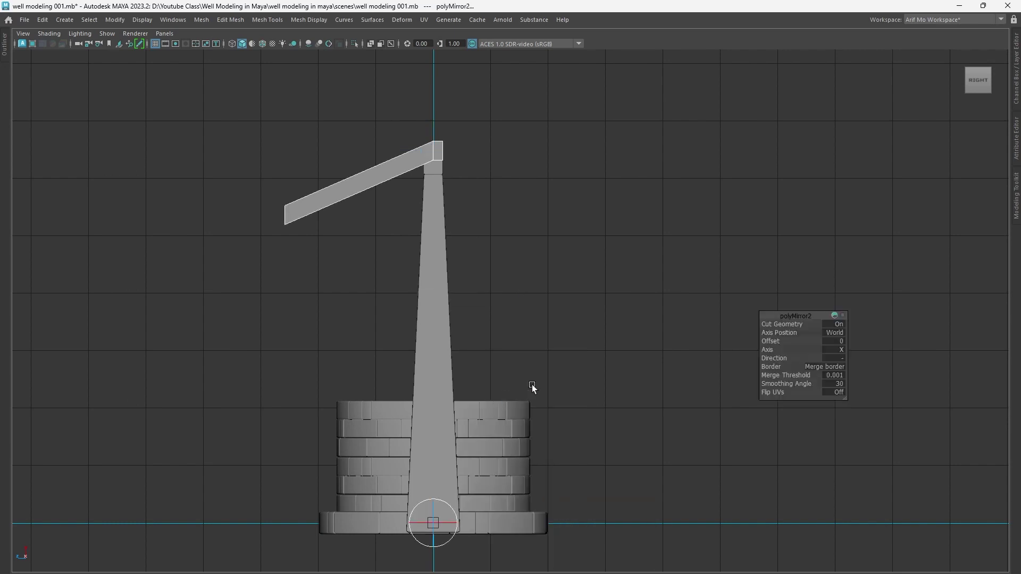
left_click(840, 349)
left_click(858, 375)
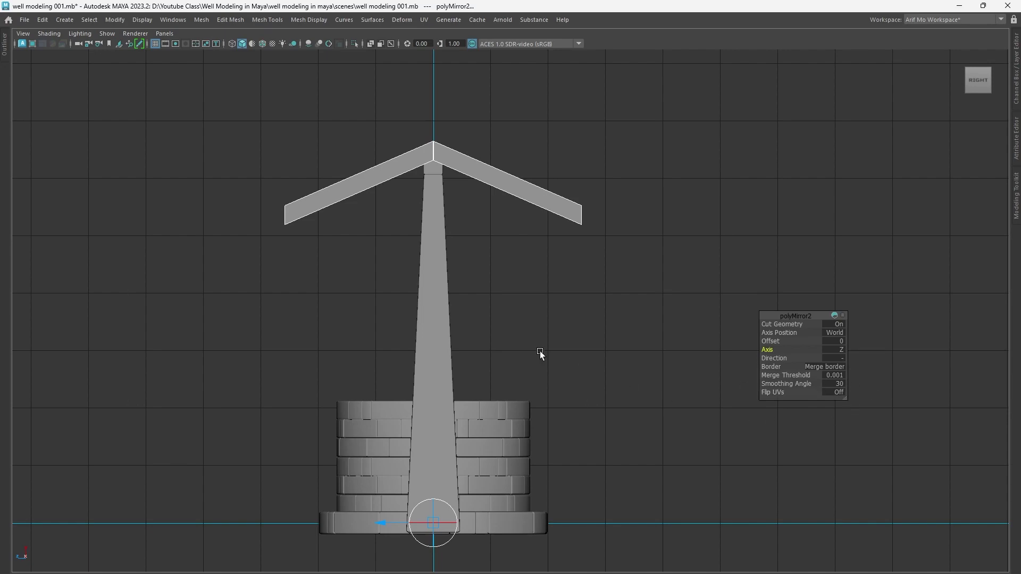
key("space")
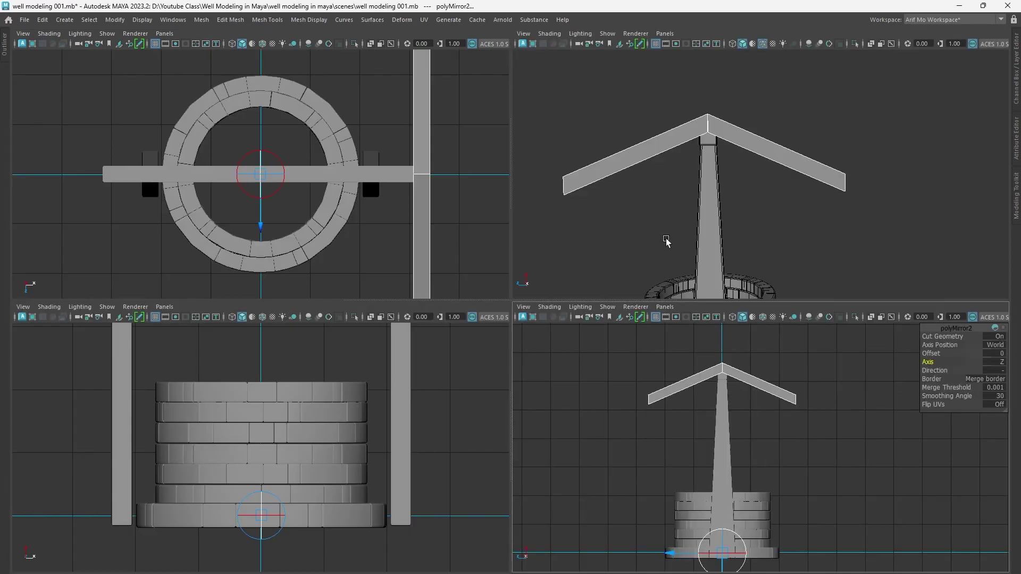
key("space")
right_click_drag(665, 337, 400, 356, "alt")
mouse_move(400, 356)
left_mouse_down("alt")
mouse_move(684, 387)
mouse_move(652, 388)
left_mouse_up("alt")
right_click_drag(652, 388, 714, 406, "alt")
mouse_move(713, 406)
middle_mouse_down("alt")
mouse_move(744, 406)
mouse_move(689, 322)
mouse_move(501, 266)
middle_mouse_up("alt")
Step: Widen the pointed roof plank along X on both sides
left_click(503, 178)
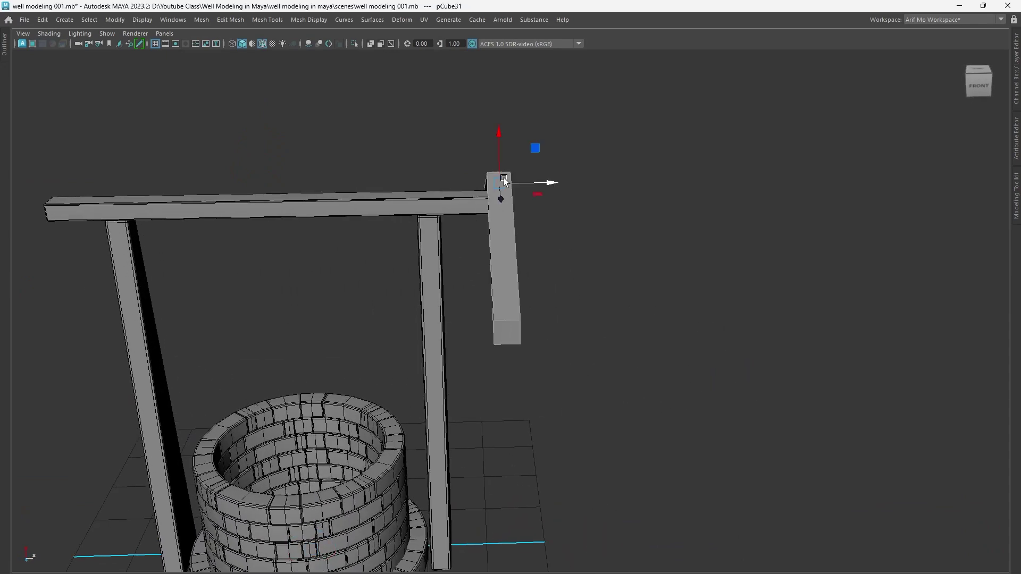
left_click_drag(545, 183, 577, 186)
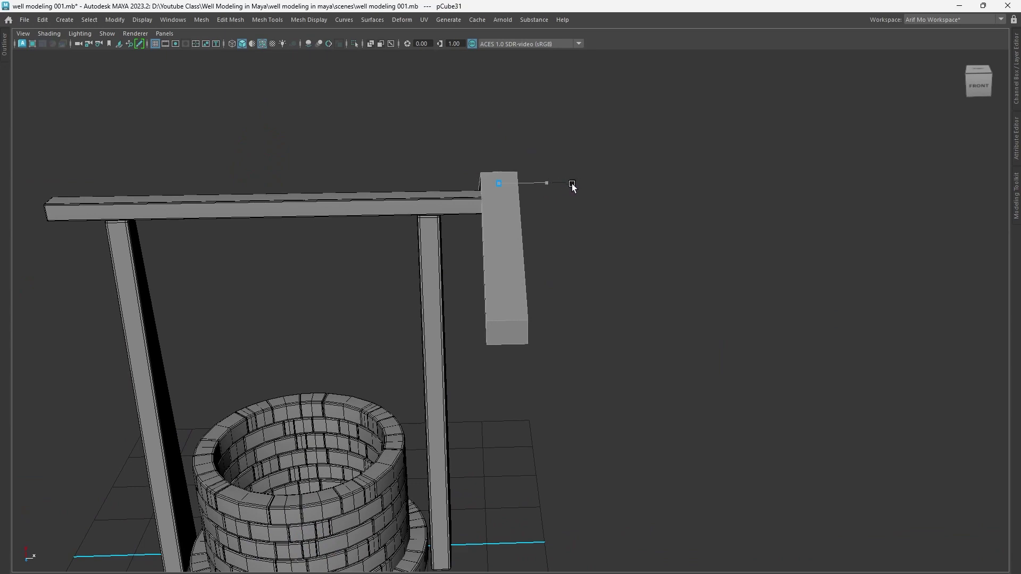
mouse_move(573, 268)
left_mouse_down("alt")
mouse_move(601, 362)
mouse_move(405, 341)
mouse_move(530, 348)
mouse_move(597, 331)
mouse_move(697, 328)
mouse_move(631, 257)
left_mouse_up("alt")
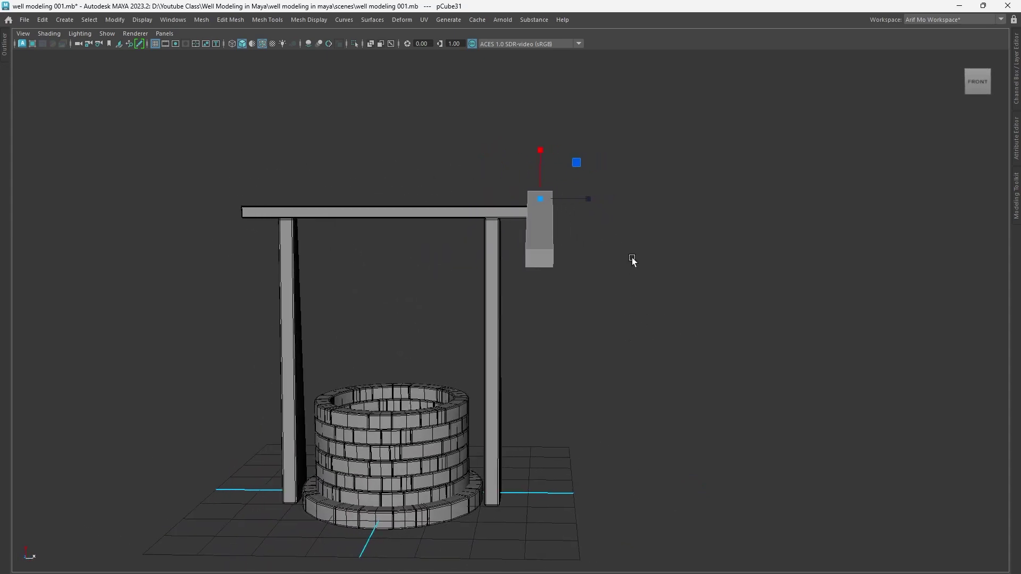
Step: Mirror the roof plank across X onto the opposite post and check both planks
right_click_drag(632, 258, 617, 355, "shift")
right_click_drag(595, 451, 596, 380, "shift")
mouse_move(645, 424)
left_mouse_down("alt")
mouse_move(405, 438)
mouse_move(486, 392)
mouse_move(382, 409)
mouse_move(486, 417)
mouse_move(505, 441)
mouse_move(451, 408)
mouse_move(484, 437)
left_mouse_up("alt")
scroll(615, 427, "up", 2)
scroll(585, 415, "down", 2)
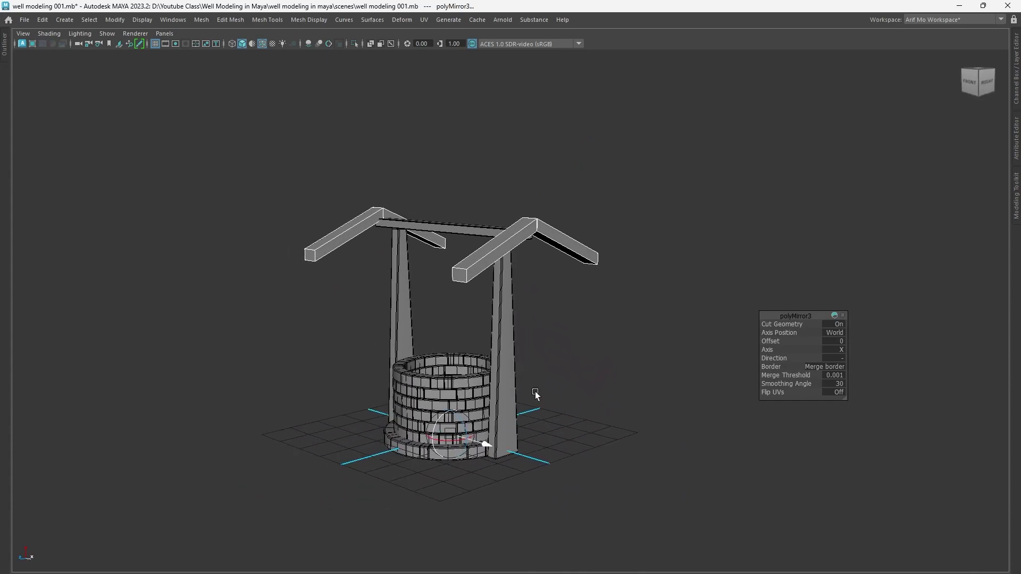
left_click_drag(535, 398, 562, 371, "alt")
left_click(552, 407)
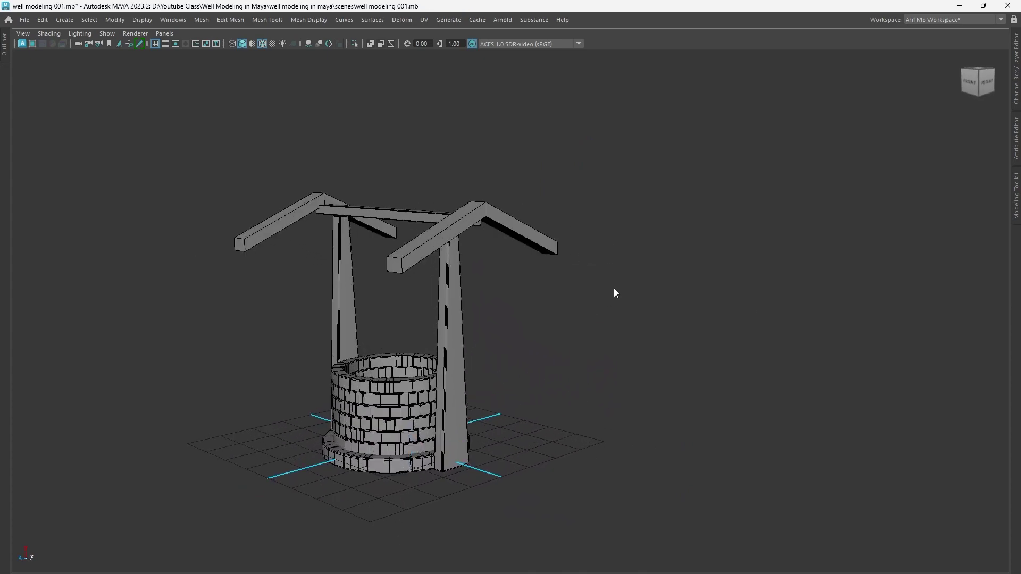
right_click_drag(614, 292, 574, 483, "shift")
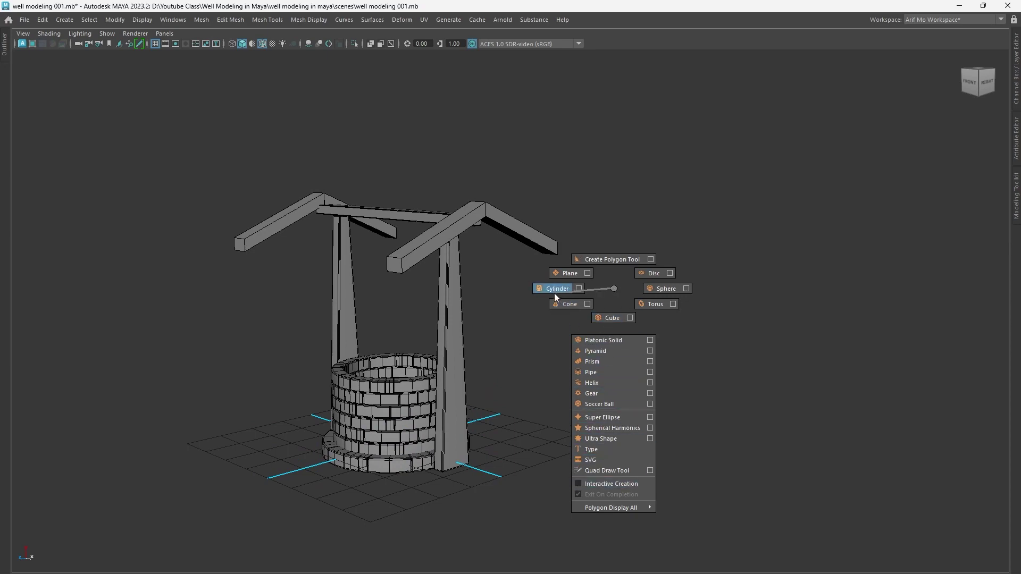
Step: Create a new cylinder, isolate it, and delete its cap faces
right_click_drag(559, 295, 554, 292, "shift")
scroll(567, 424, "down", 2)
left_click_drag(540, 365, 537, 346, "alt")
key("ctrl+1")
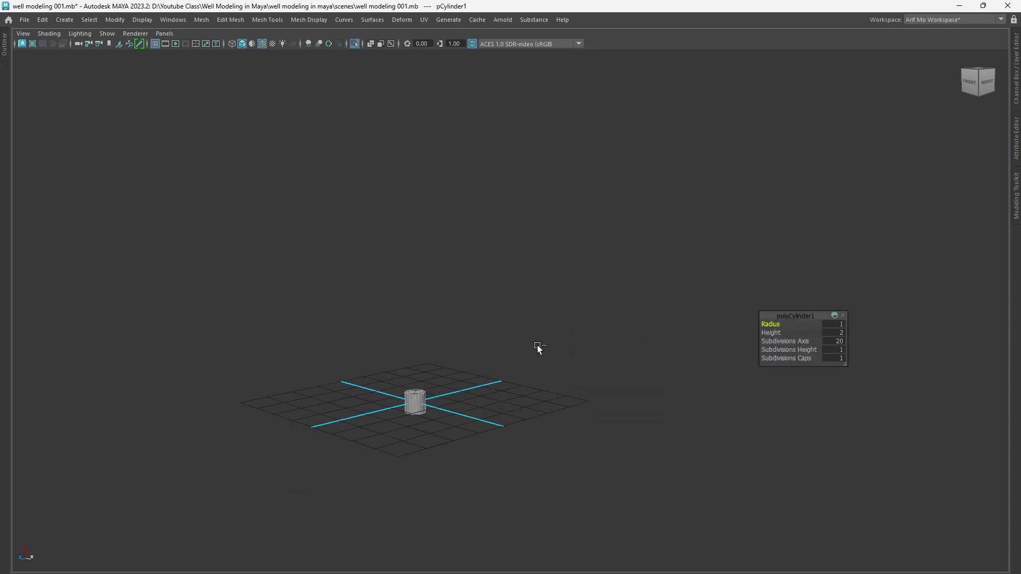
key("f")
scroll(813, 442, "down", 2)
mouse_move(597, 421)
left_mouse_down("alt")
mouse_move(697, 411)
mouse_move(564, 381)
mouse_move(597, 376)
mouse_move(627, 442)
mouse_move(652, 391)
left_mouse_up("alt")
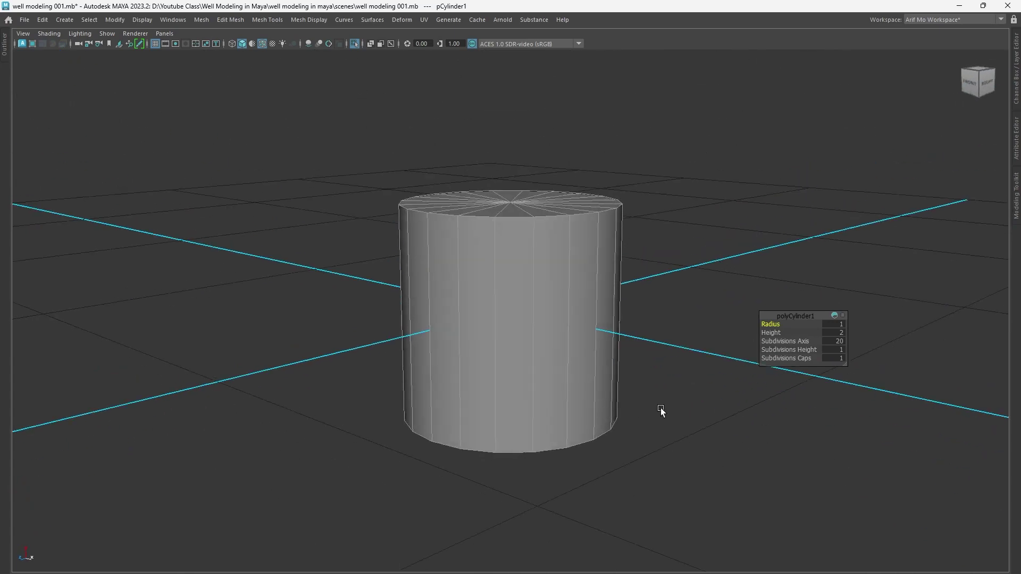
scroll(597, 375, "up", 2)
scroll(567, 397, "down", 1)
right_click(483, 289)
left_click(481, 298)
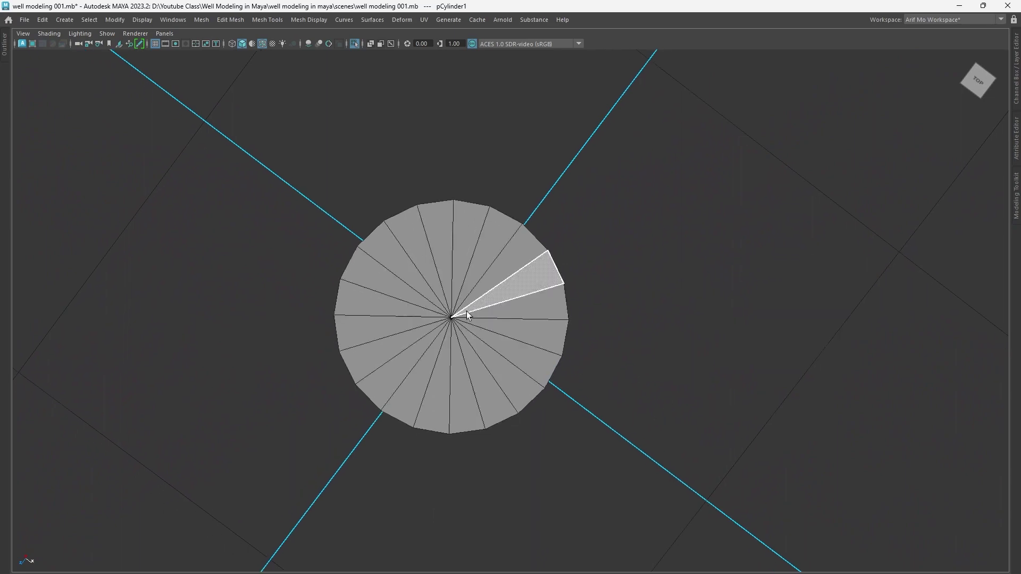
left_click_drag(464, 352, 470, 356)
key("Delete")
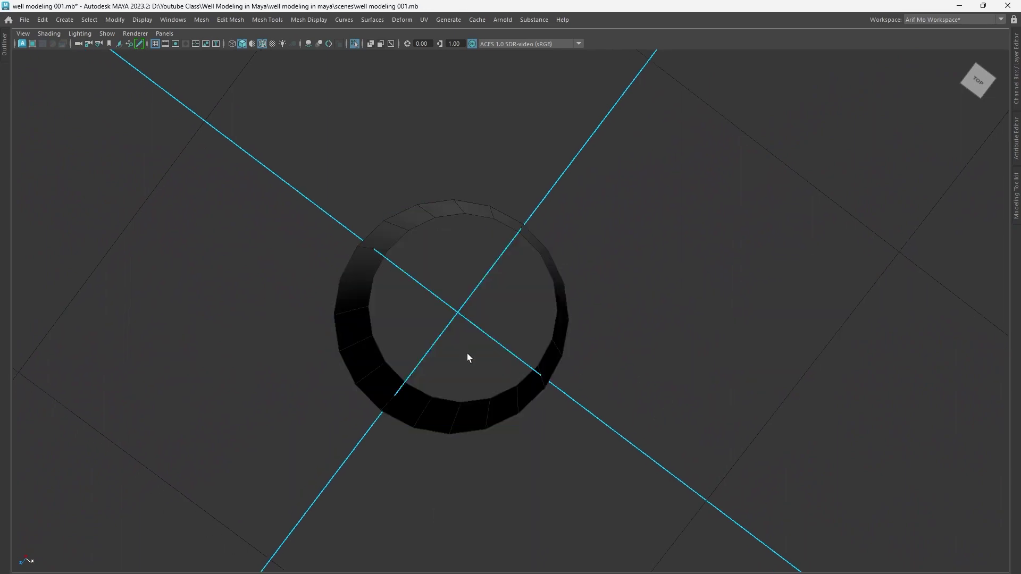
Step: In an enlarged front view, isolate the cylinder and delete the left half of its faces
mouse_move(618, 442)
left_mouse_down("alt")
mouse_move(568, 367)
mouse_move(408, 445)
mouse_move(538, 437)
mouse_move(922, 119)
left_mouse_up("alt")
left_click(978, 82)
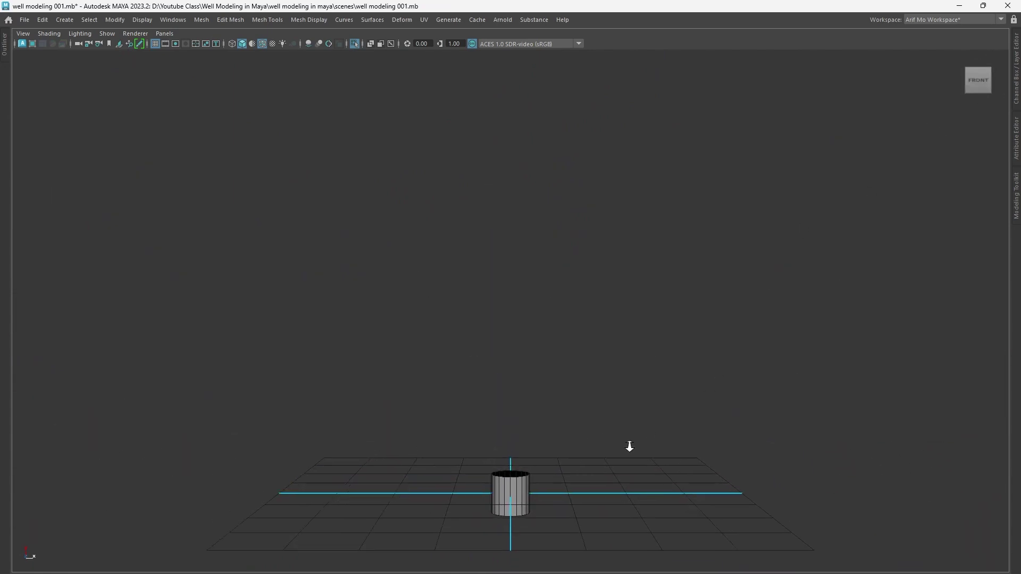
key("space")
key("space")
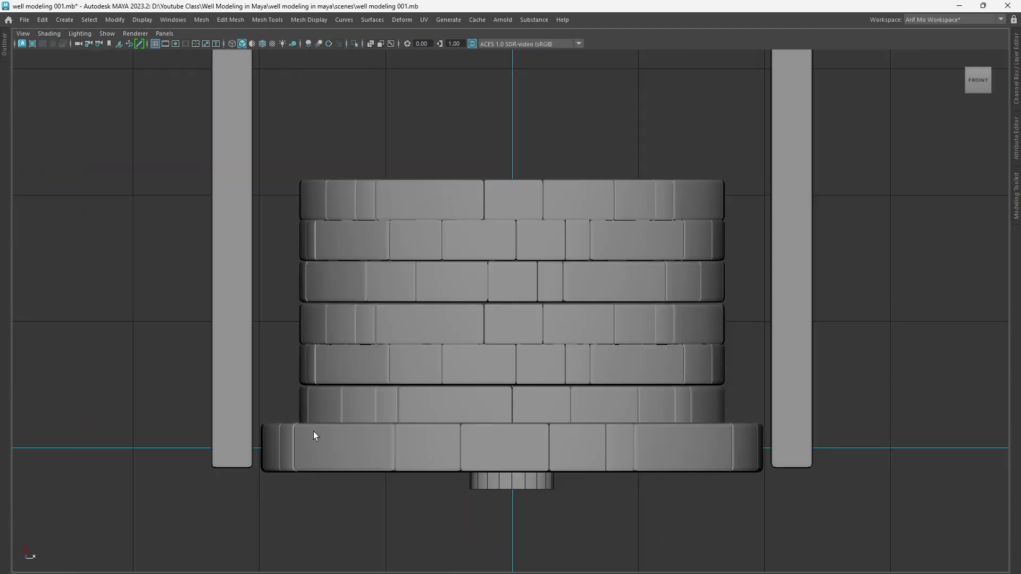
right_click_drag(518, 473, 573, 238)
key("ctrl+1")
mouse_move(561, 478)
middle_mouse_down("alt")
mouse_move(633, 280)
mouse_move(652, 391)
middle_mouse_up("alt")
scroll(633, 387, "up", 2)
right_click_drag(486, 292, 483, 298)
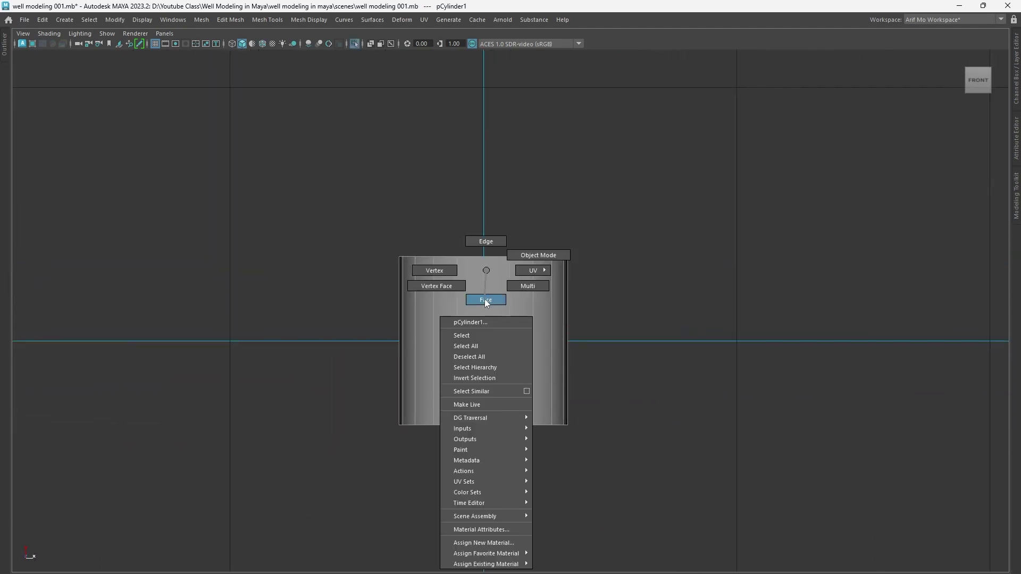
mouse_move(361, 177)
left_mouse_down()
mouse_move(424, 396)
mouse_move(465, 481)
left_mouse_up()
key("Delete")
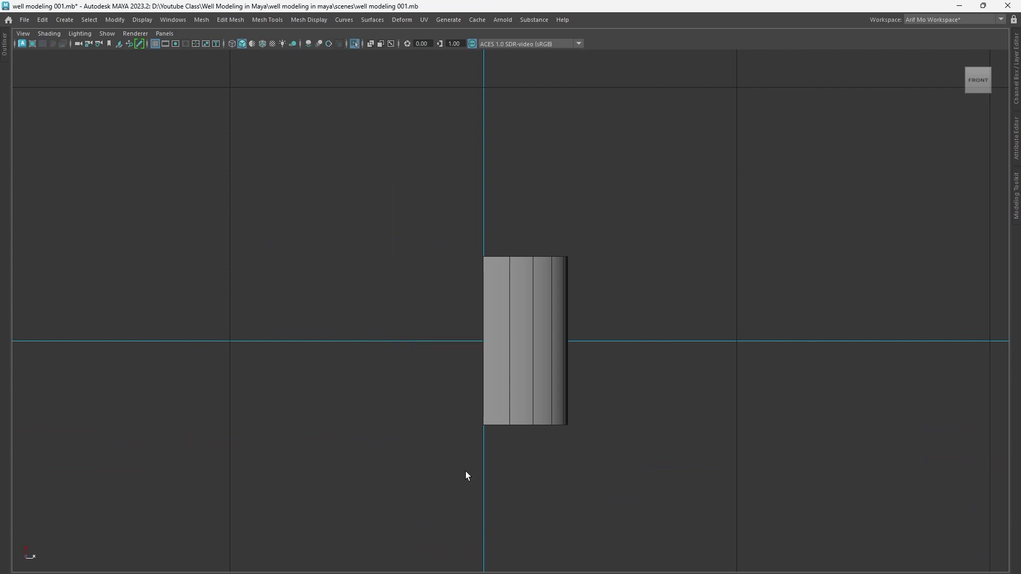
Step: Return to the four-view layout and orbit the half-cylinder, ready for face selection
mouse_move(625, 461)
right_mouse_down("alt")
mouse_move(688, 432)
mouse_move(767, 466)
mouse_move(858, 479)
mouse_move(829, 422)
right_mouse_up("alt")
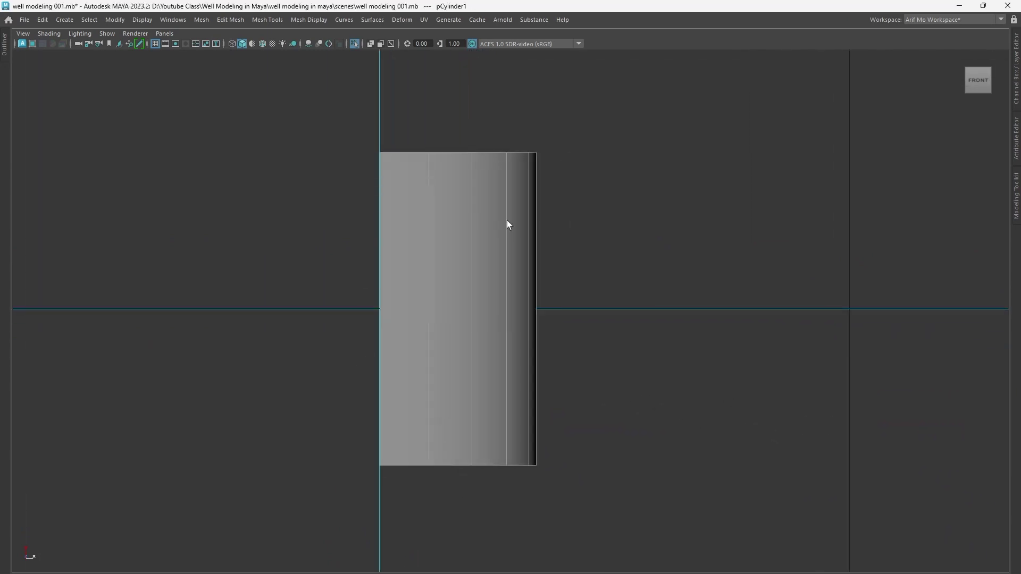
key("space")
key("space")
mouse_move(517, 358)
left_mouse_down("alt")
mouse_move(565, 382)
mouse_move(606, 429)
mouse_move(625, 430)
mouse_move(656, 425)
mouse_move(615, 376)
mouse_move(701, 360)
left_mouse_up("alt")
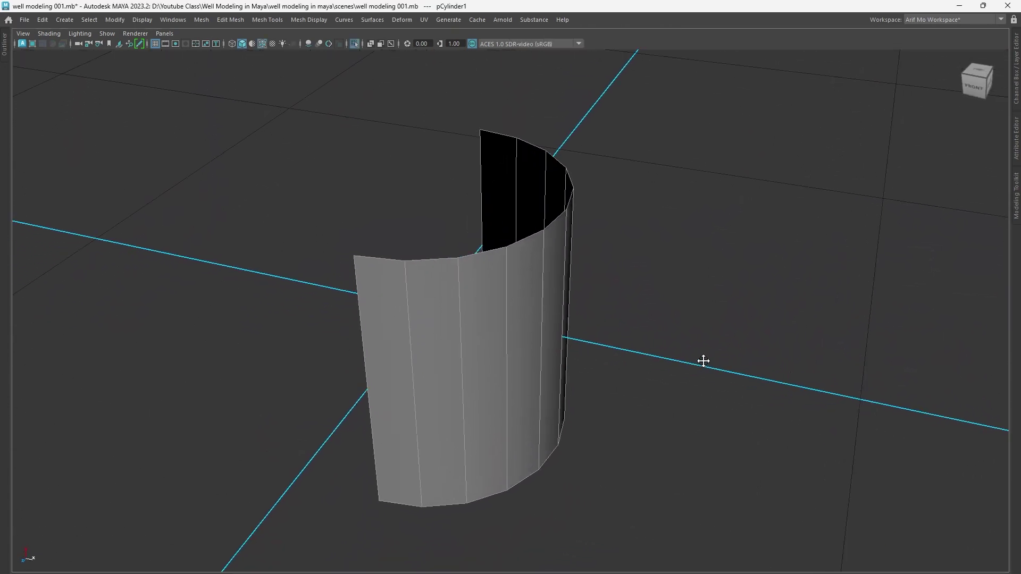
scroll(499, 277, "up", 3)
right_click_drag(470, 235, 503, 212)
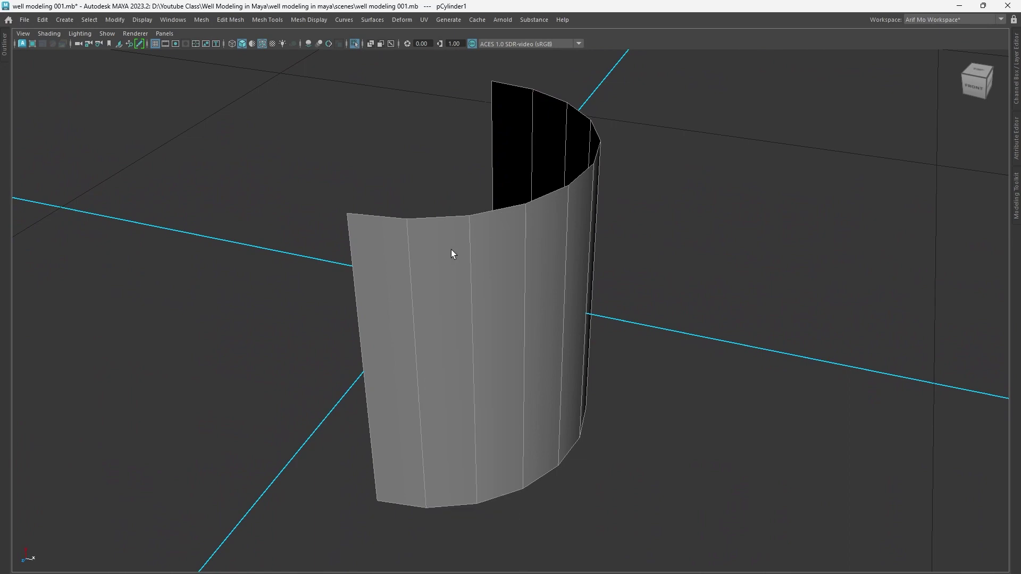
Step: Extrude the half-shell's faces to give the curved wall thickness
key("ctrl+e")
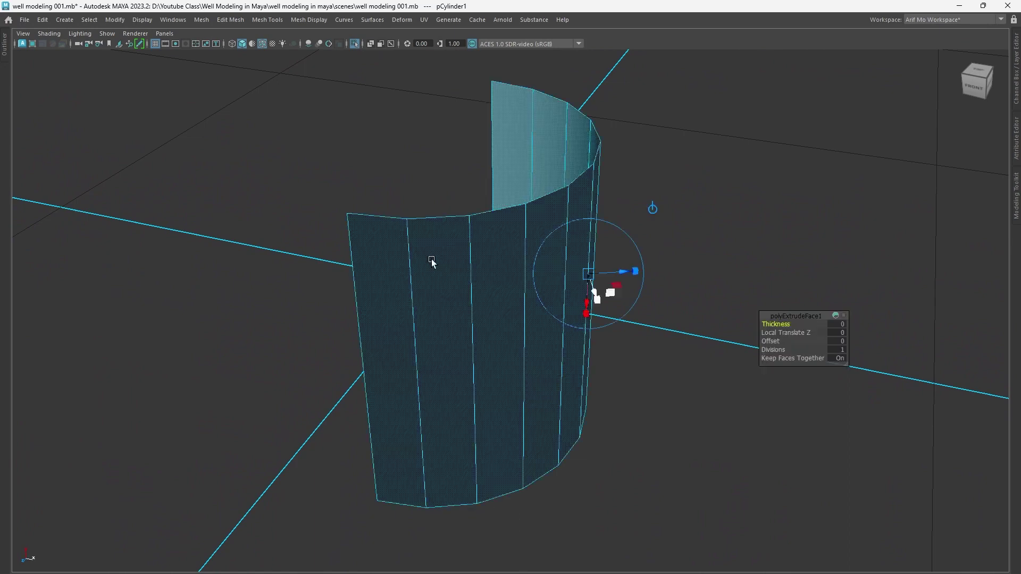
mouse_move(623, 272)
left_mouse_down()
mouse_move(645, 275)
mouse_move(654, 382)
left_mouse_up()
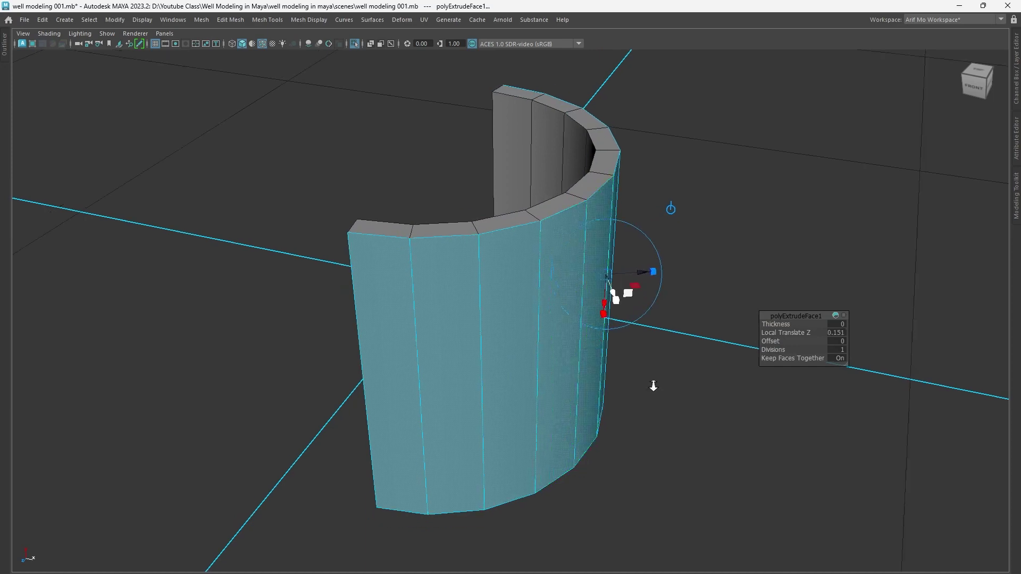
mouse_move(654, 383)
right_mouse_down("alt")
mouse_move(550, 365)
mouse_move(665, 377)
right_mouse_up("alt")
left_click_drag(665, 377, 637, 367, "alt")
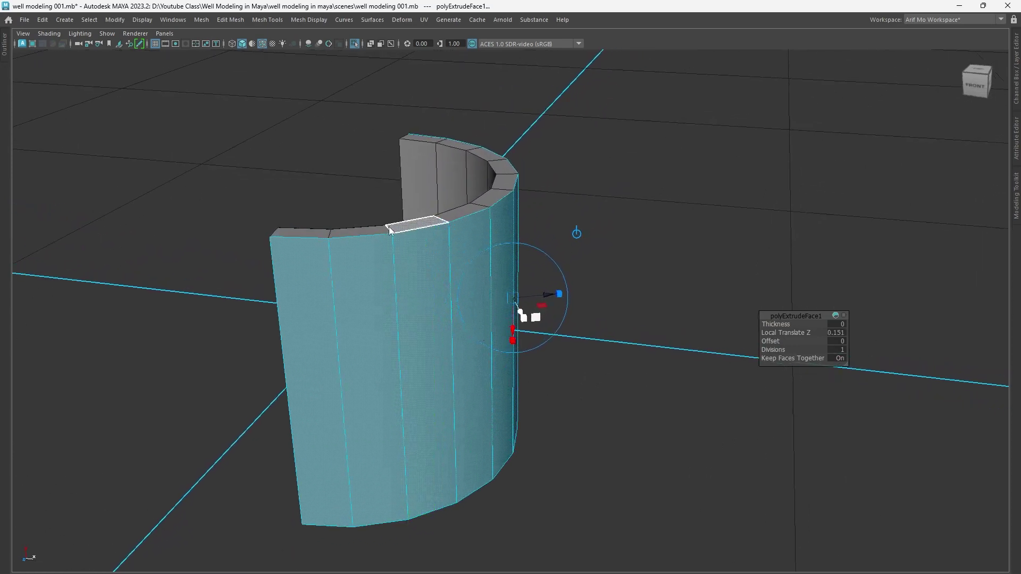
mouse_move(389, 227)
right_mouse_down()
mouse_move(401, 234)
mouse_move(353, 235)
right_mouse_up()
Step: Add Multi-Cut edge loops near the wall's top and near its side end
left_click(387, 203)
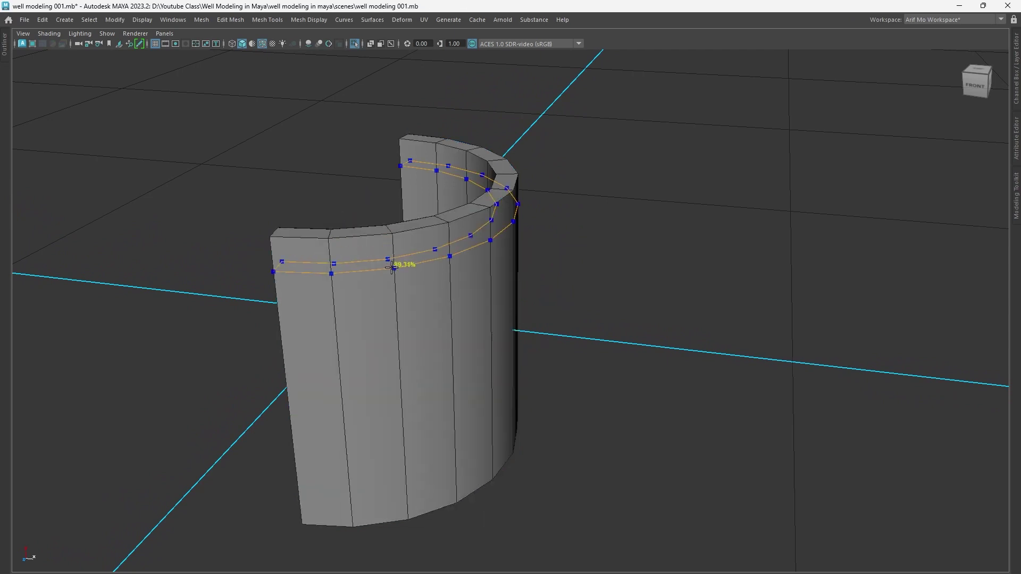
left_click(391, 268, "ctrl")
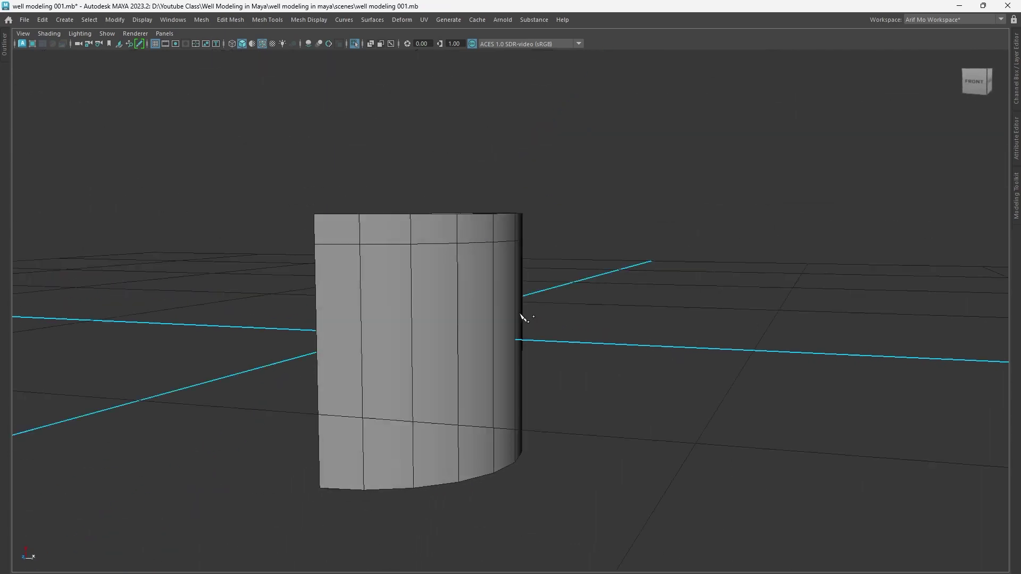
left_click_drag(592, 353, 642, 284, "alt")
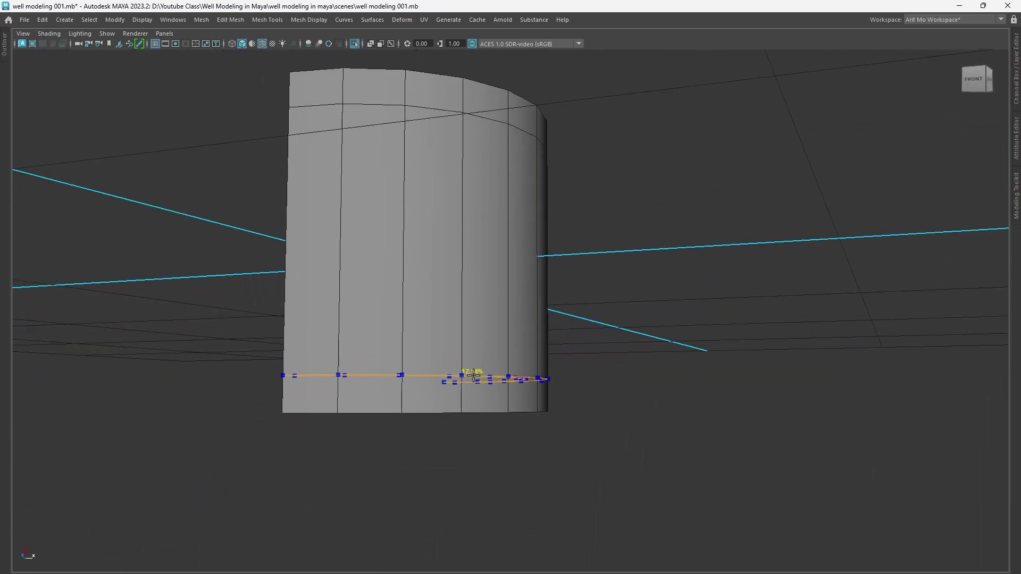
mouse_move(594, 415)
left_mouse_down("alt")
mouse_move(752, 394)
mouse_move(640, 369)
mouse_move(611, 373)
mouse_move(702, 378)
mouse_move(686, 362)
left_mouse_up("alt")
left_click(331, 204)
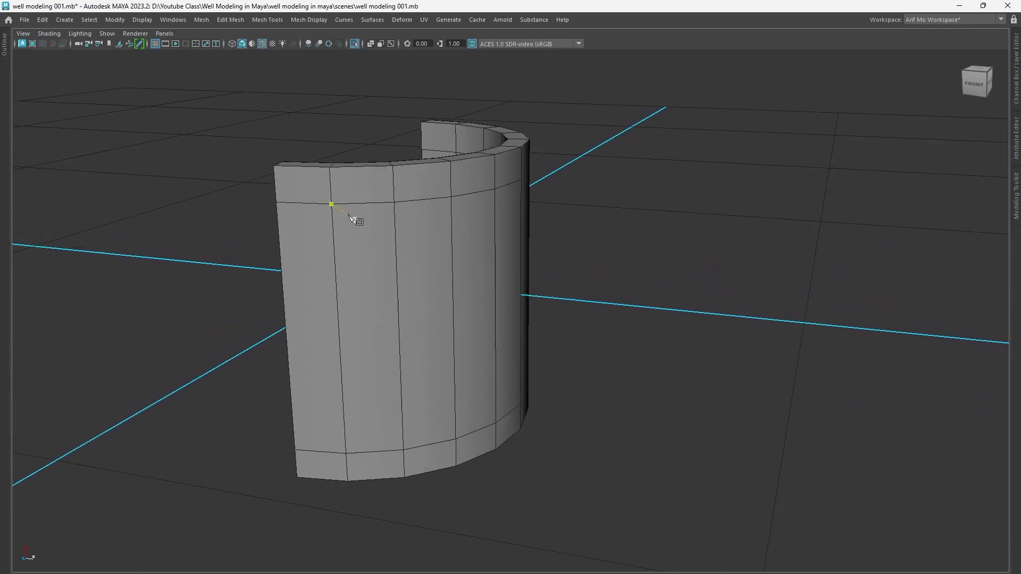
left_click(281, 168, "ctrl")
mouse_move(592, 360)
left_mouse_down("alt")
mouse_move(576, 303)
mouse_move(445, 301)
mouse_move(647, 226)
left_mouse_up("alt")
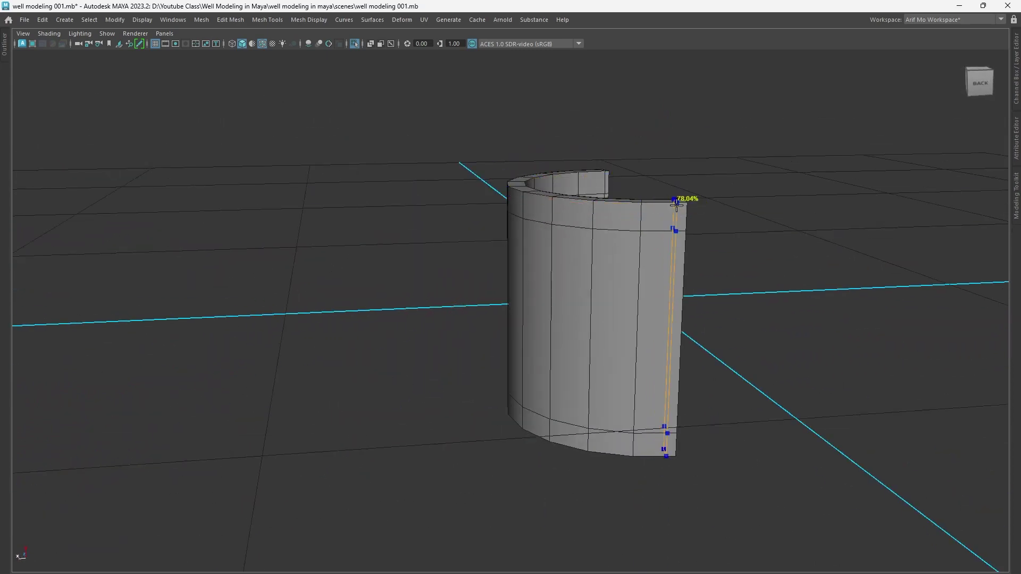
mouse_move(677, 202)
left_mouse_down("alt")
mouse_move(554, 358)
mouse_move(611, 333)
mouse_move(602, 340)
left_mouse_up("alt")
scroll(556, 360, "up", 3)
scroll(704, 380, "up", 2)
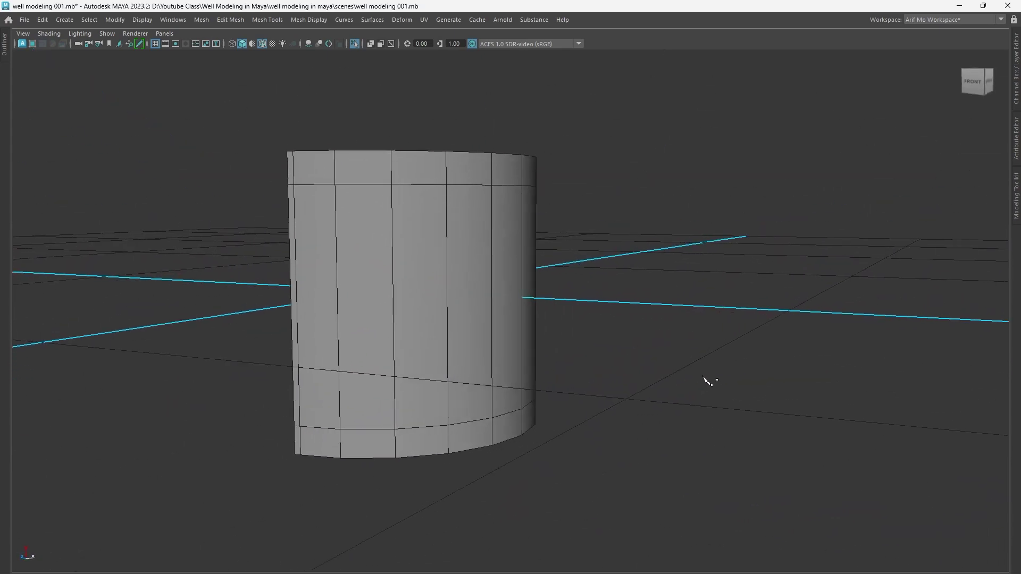
scroll(703, 392, "up", 1)
scroll(560, 301, "up", 1)
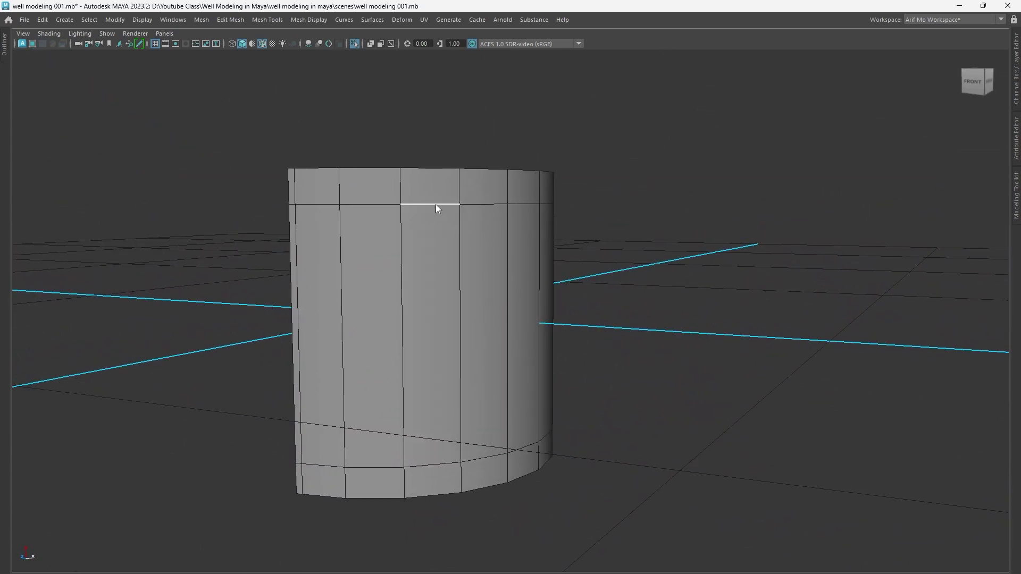
Step: Select the top and bottom face rings and extrude them outward into bands
right_click_drag(435, 205, 432, 230)
left_click(318, 177)
left_click_drag(740, 335, 509, 324, "alt")
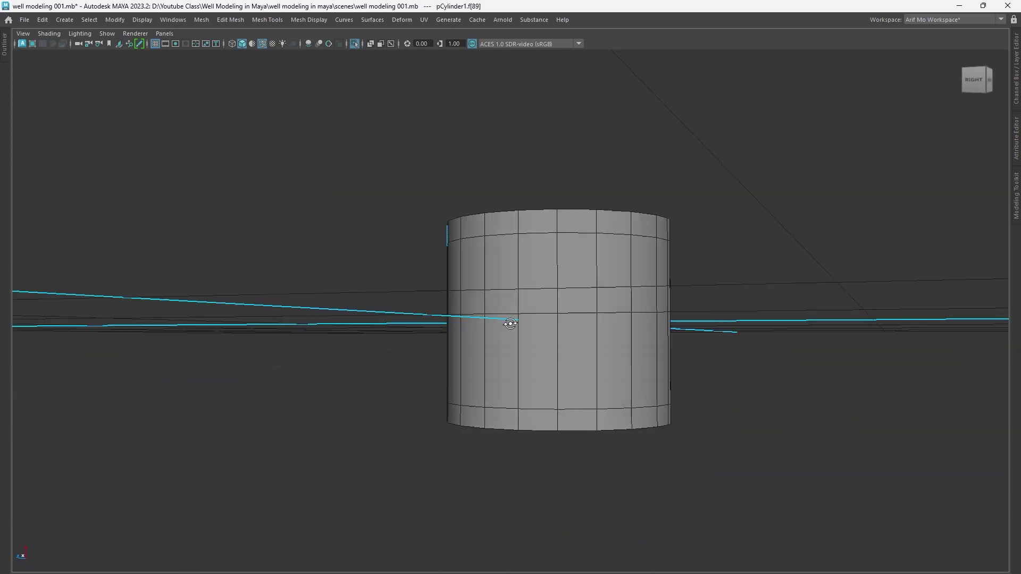
double_click(658, 225)
mouse_move(688, 360)
left_mouse_down("alt")
mouse_move(652, 420)
mouse_move(724, 452)
left_mouse_up("alt")
double_click(383, 413, "shift")
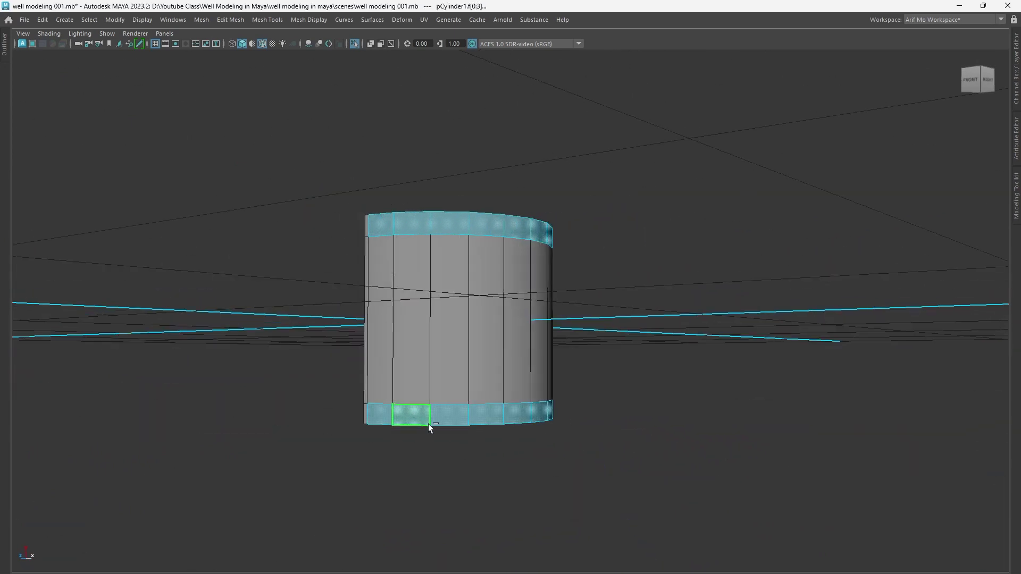
mouse_move(428, 423)
left_mouse_down("alt")
mouse_move(655, 445)
mouse_move(618, 407)
mouse_move(640, 407)
left_mouse_up("alt")
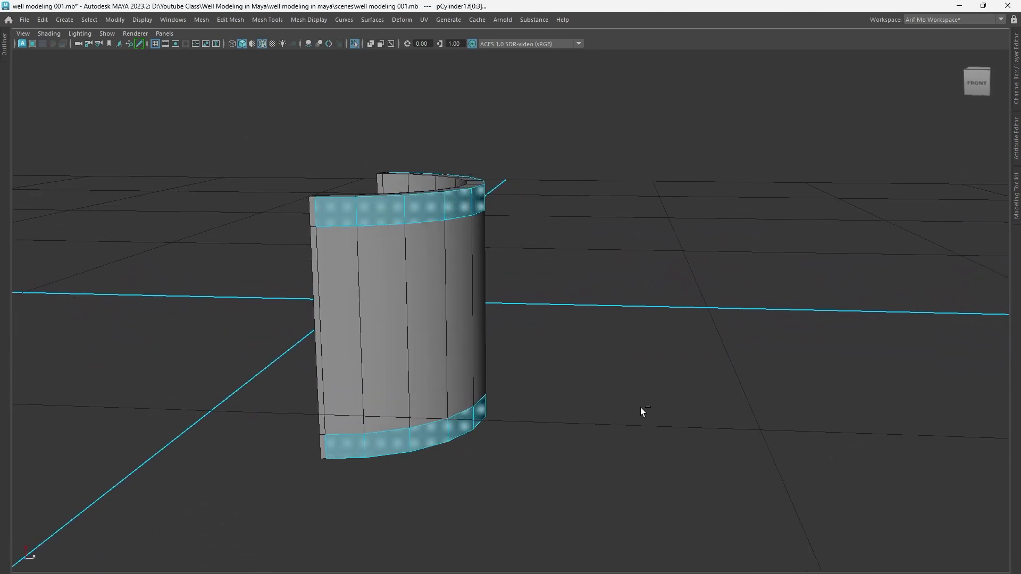
key("ctrl+e")
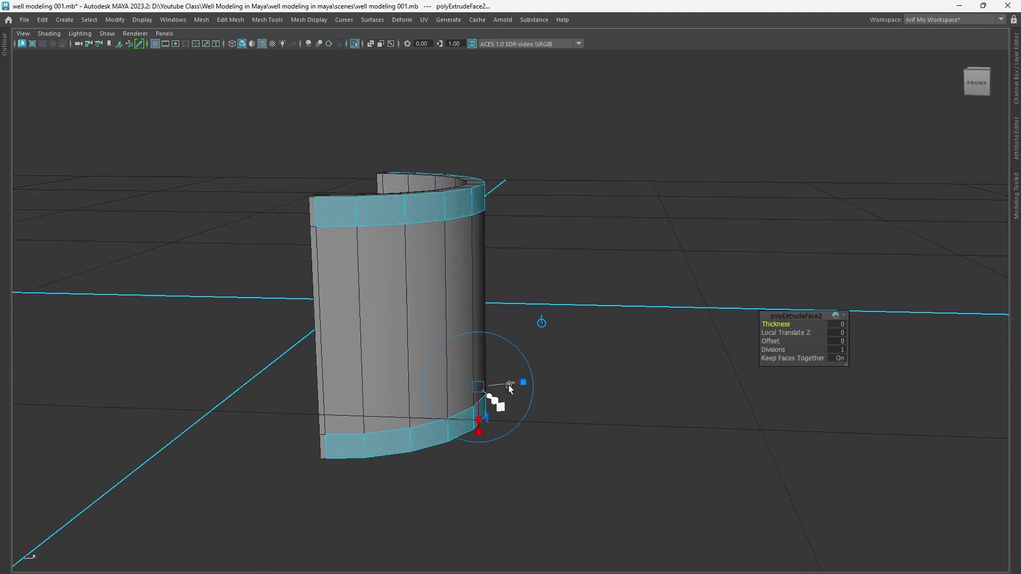
left_click_drag(508, 384, 526, 385)
Step: Return to object mode and preview the banded wall smoothed (key 3)
left_click_drag(604, 431, 631, 405, "alt")
right_click_drag(441, 238, 460, 263)
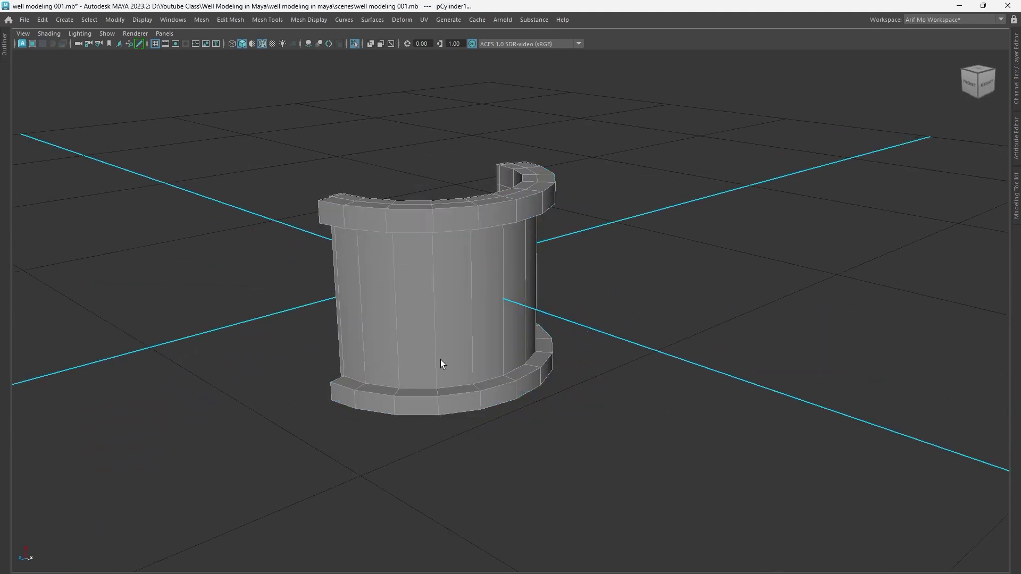
key("3")
left_click(611, 380)
mouse_move(681, 397)
left_mouse_down("alt")
mouse_move(323, 250)
mouse_move(182, 298)
left_mouse_up("alt")
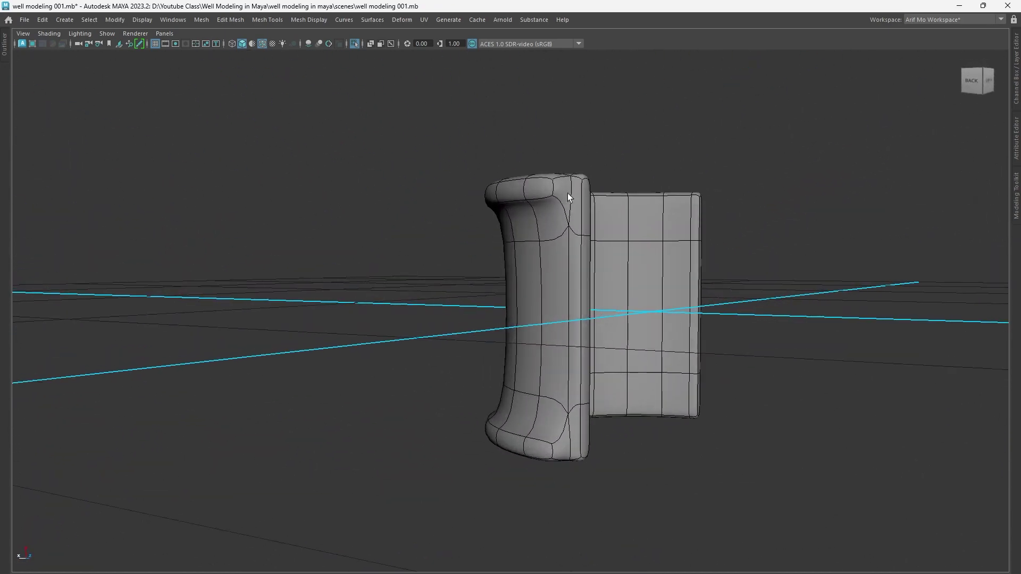
mouse_move(598, 344)
left_mouse_down("alt")
mouse_move(425, 298)
mouse_move(691, 313)
mouse_move(535, 311)
mouse_move(604, 372)
mouse_move(725, 382)
left_mouse_up("alt")
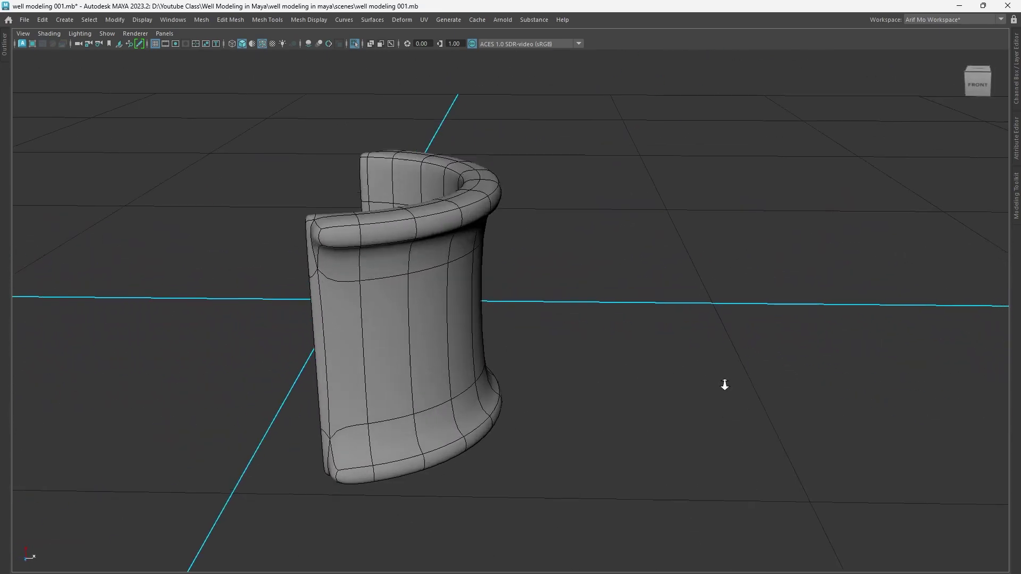
left_click(434, 271)
mouse_move(434, 271)
left_mouse_down("alt")
mouse_move(521, 346)
mouse_move(615, 360)
mouse_move(467, 349)
mouse_move(622, 359)
mouse_move(675, 388)
mouse_move(615, 363)
left_mouse_up("alt")
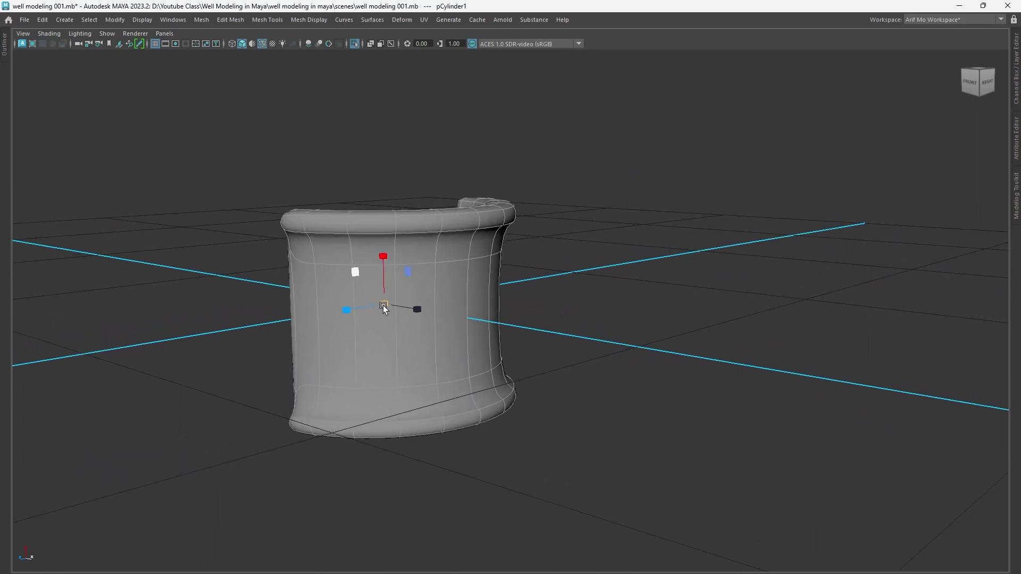
Step: Lift the curved shell from the well up above the top beam
mouse_move(383, 307)
right_mouse_down("alt")
mouse_move(454, 321)
mouse_move(289, 339)
right_mouse_up("alt")
mouse_move(457, 356)
right_mouse_down("alt")
mouse_move(479, 360)
mouse_move(299, 360)
mouse_move(303, 349)
right_mouse_up("alt")
middle_click_drag(303, 349, 414, 410, "alt")
mouse_move(414, 410)
left_mouse_down("alt")
mouse_move(512, 454)
mouse_move(617, 454)
left_mouse_up("alt")
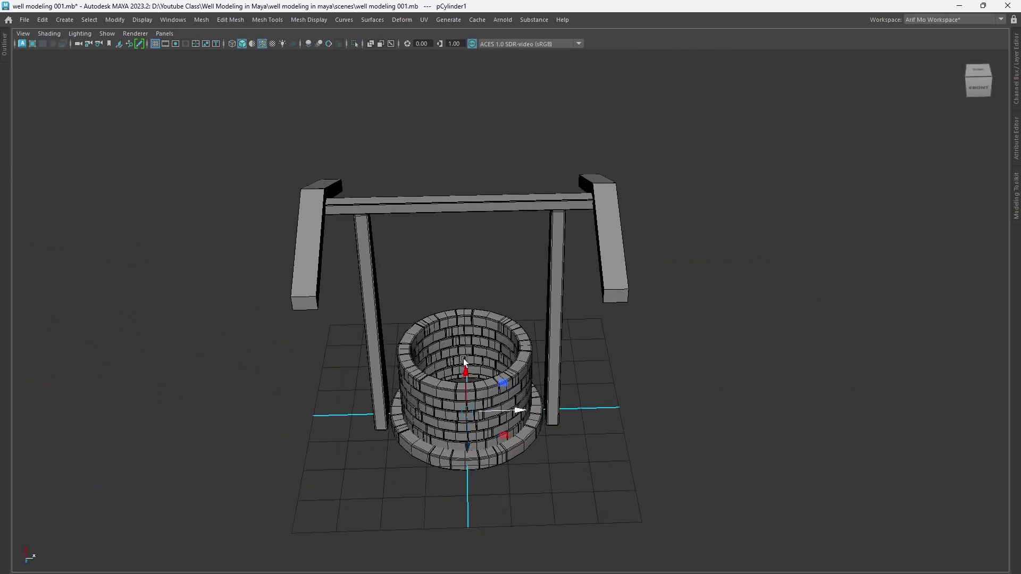
left_click_drag(462, 371, 458, 114)
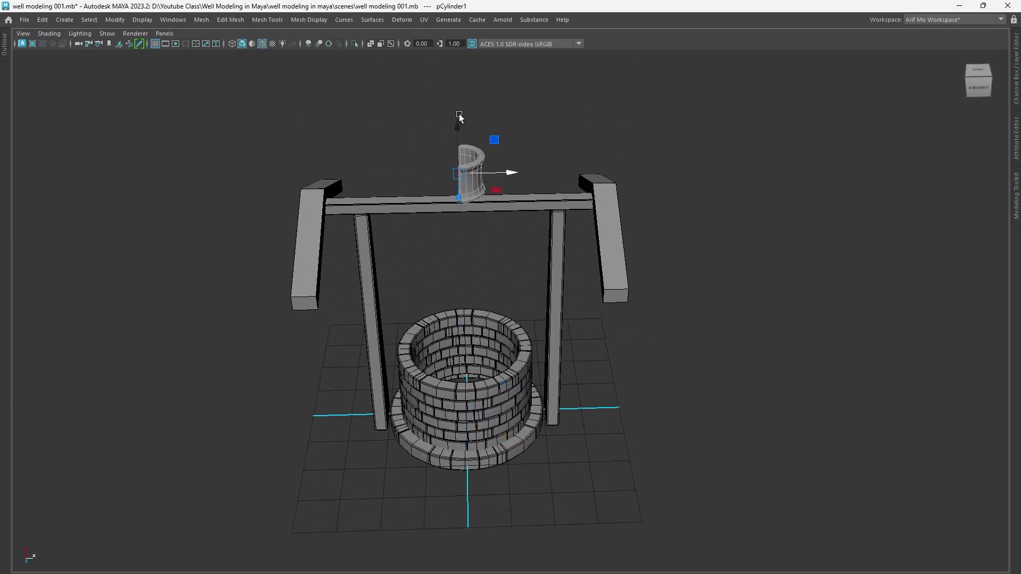
scroll(511, 281, "down", 1)
mouse_move(511, 281)
left_mouse_down("alt")
mouse_move(394, 269)
mouse_move(528, 375)
mouse_move(610, 412)
mouse_move(604, 403)
left_mouse_up("alt")
scroll(487, 373, "up", 3)
scroll(541, 381, "up", 3)
Step: Rotate the shell sideways so it lies along the beam
key("e")
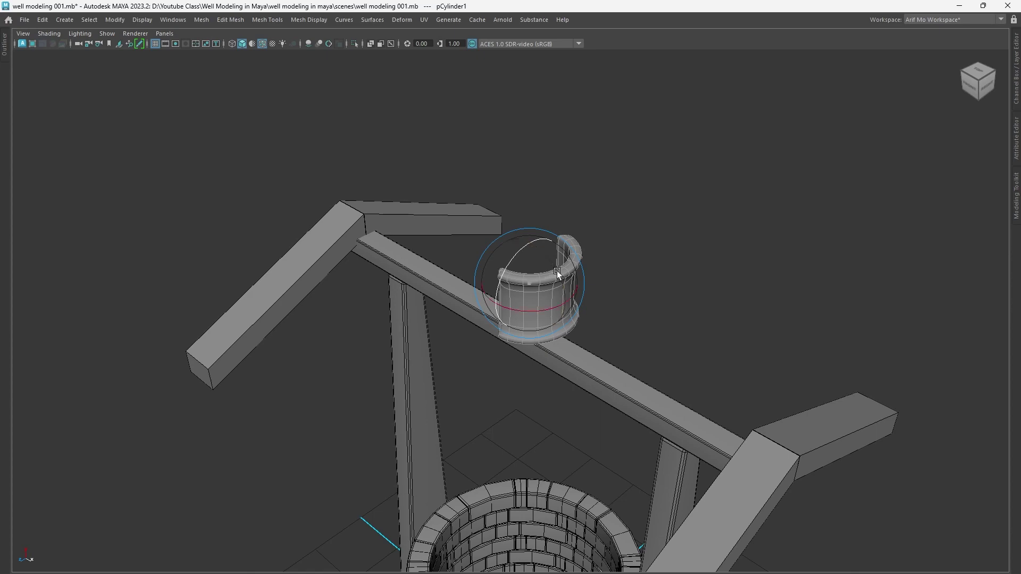
mouse_move(557, 272)
left_mouse_down()
mouse_move(518, 212)
mouse_move(529, 292)
left_mouse_up()
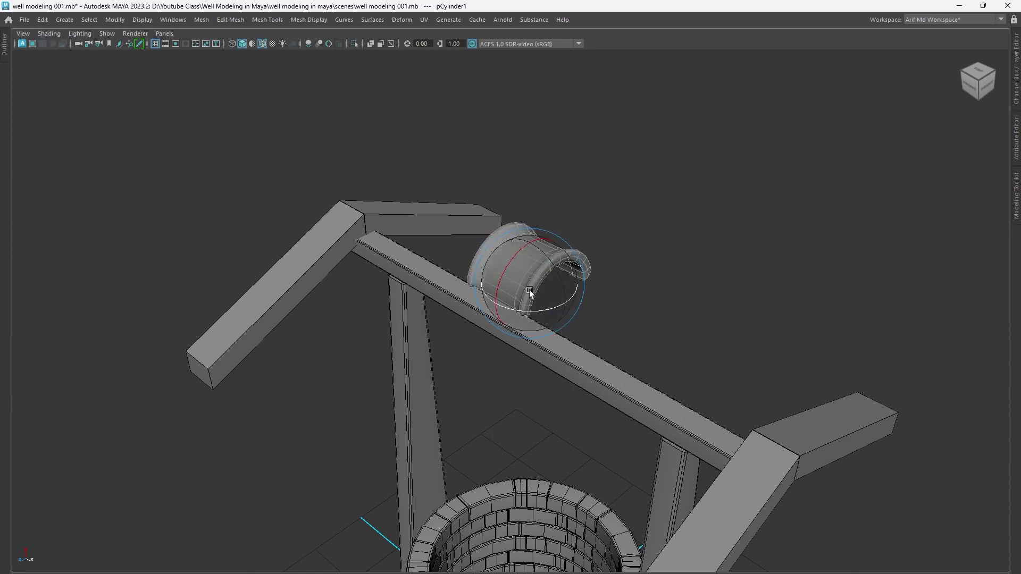
scroll(734, 428, "down", 5)
left_click_drag(733, 428, 553, 378, "alt")
scroll(554, 378, "up", 2)
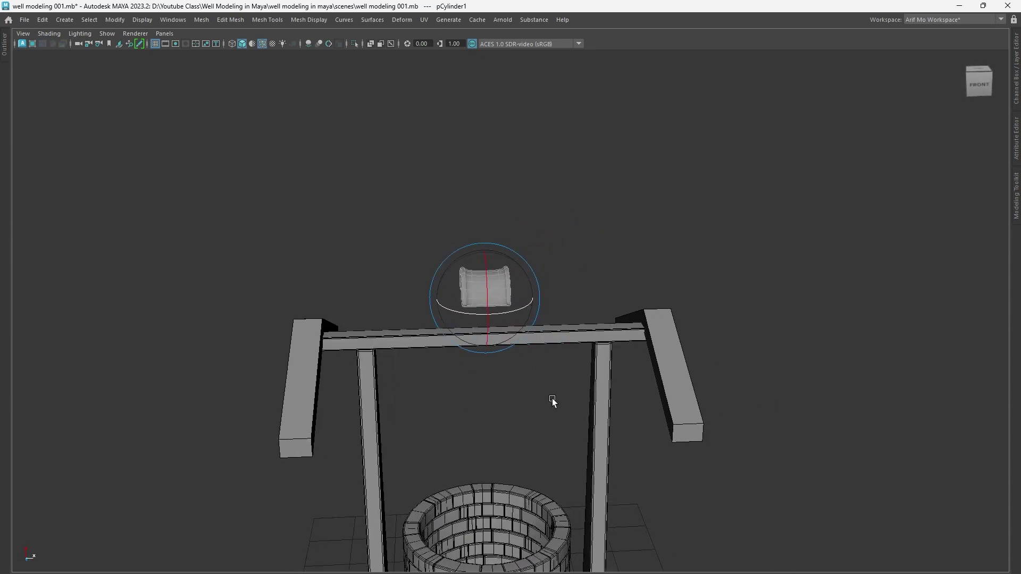
scroll(552, 401, "up", 2)
Step: Shrink the shell, seat it on the beam's left end, and pull out a duplicate
key("r")
left_click_drag(479, 296, 453, 297)
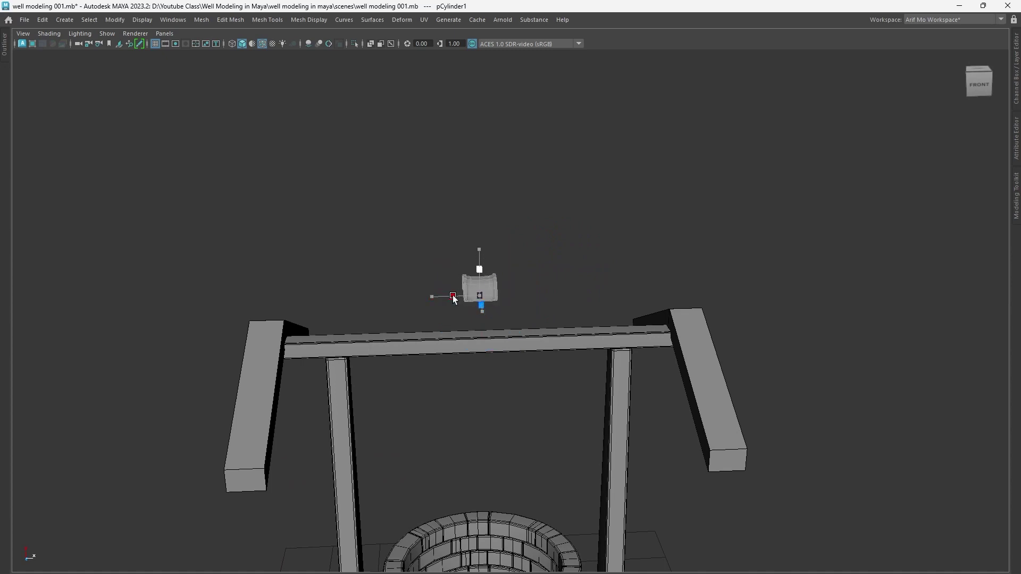
key("w")
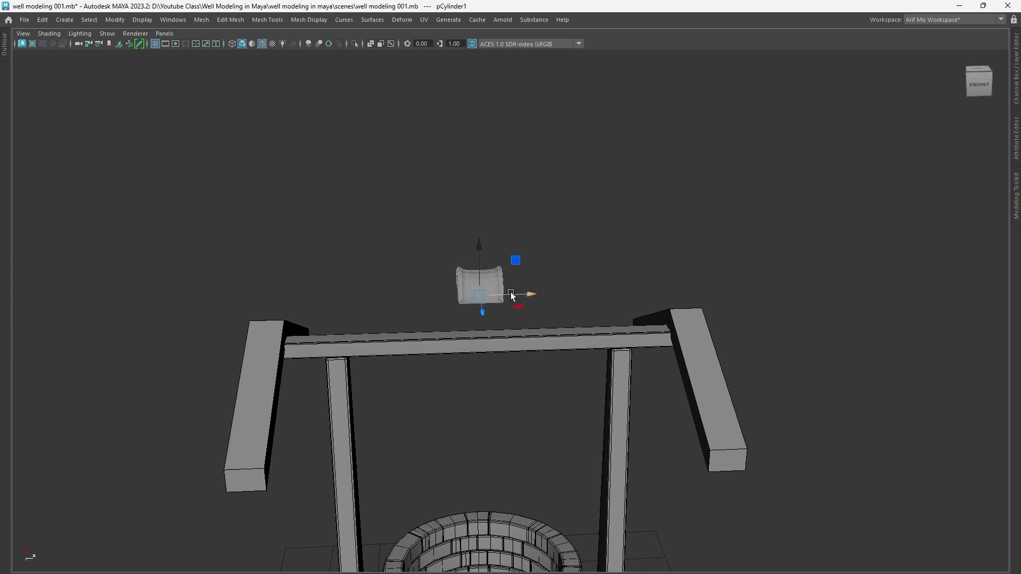
key("r")
key("w")
left_click_drag(481, 269, 483, 304)
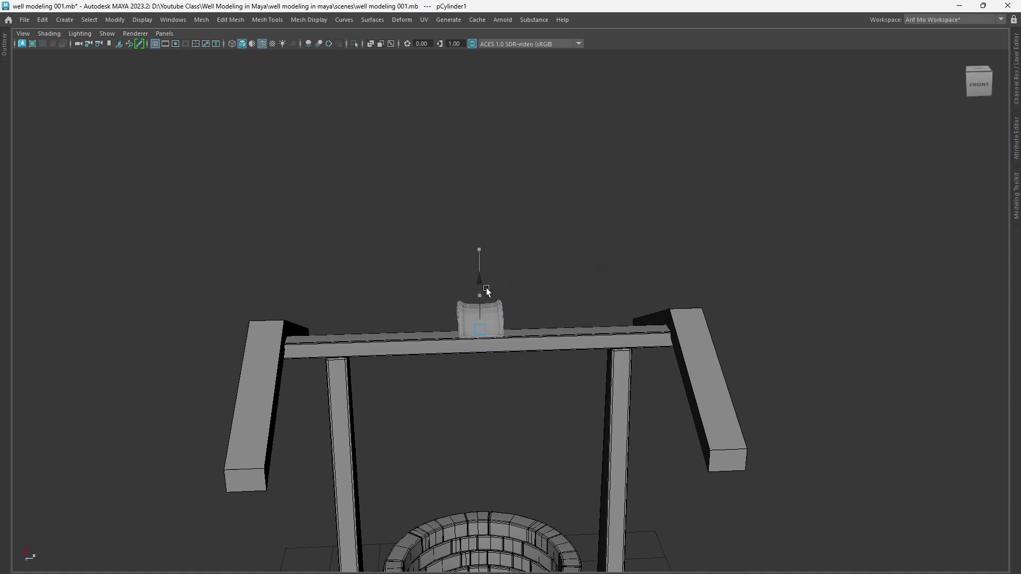
mouse_move(524, 332)
left_mouse_down()
mouse_move(357, 334)
mouse_move(310, 397)
mouse_move(410, 405)
mouse_move(495, 448)
mouse_move(419, 378)
left_mouse_up()
scroll(418, 379, "up", 3)
scroll(513, 415, "up", 3)
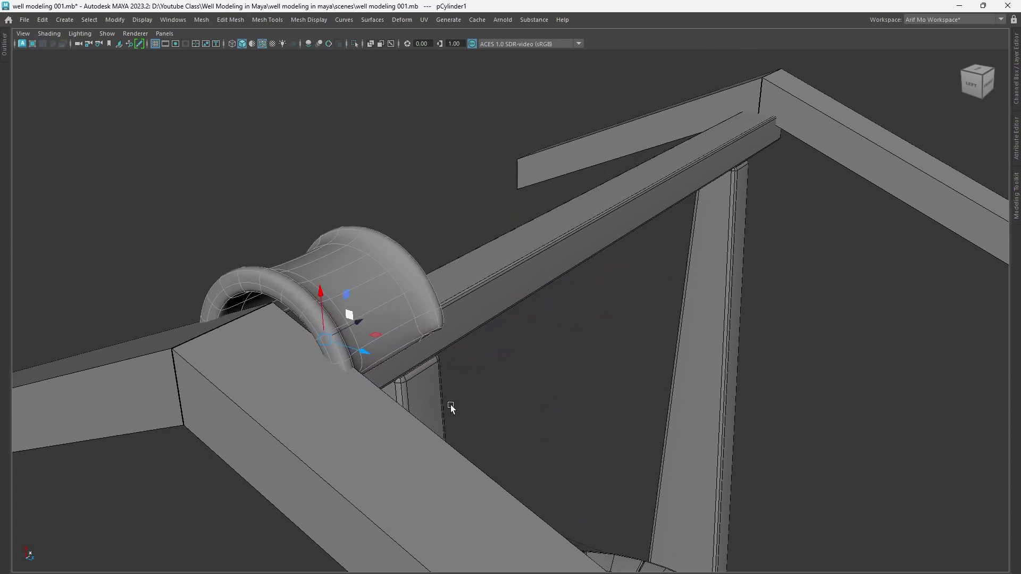
mouse_move(353, 330)
left_mouse_down()
mouse_move(362, 324)
mouse_move(497, 414)
mouse_move(428, 412)
mouse_move(554, 428)
mouse_move(525, 422)
left_mouse_up()
mouse_move(365, 261)
left_mouse_down()
mouse_move(356, 280)
mouse_move(724, 486)
mouse_move(490, 515)
mouse_move(469, 505)
mouse_move(510, 448)
mouse_move(563, 476)
mouse_move(672, 473)
mouse_move(519, 458)
mouse_move(483, 442)
mouse_move(563, 456)
mouse_move(481, 417)
left_mouse_up()
left_click_drag(398, 318, 504, 319, "shift")
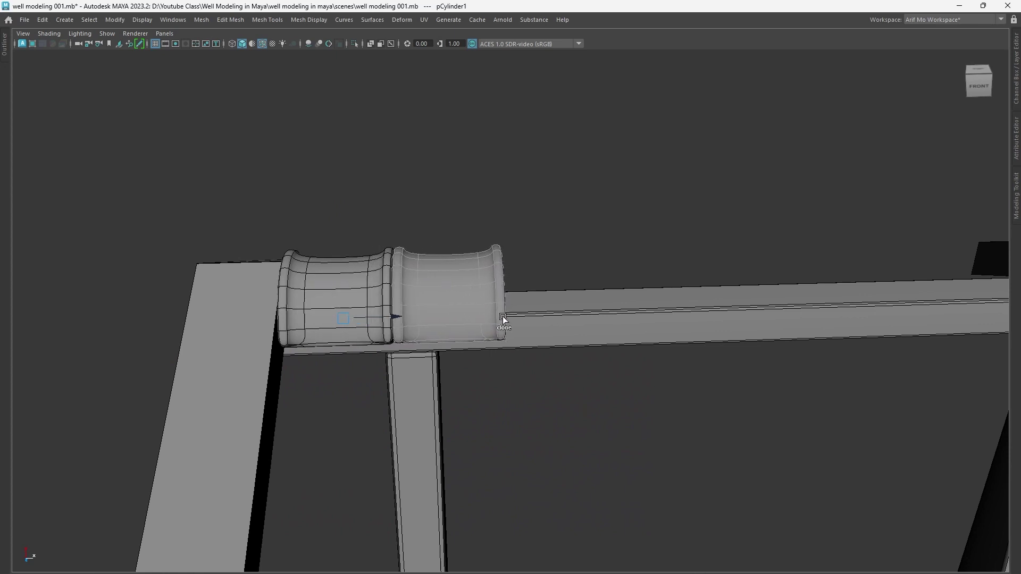
Step: Narrow pCylinder2 along its length, slide it against the original, and isolate it
left_click_drag(499, 313, 490, 314)
left_click_drag(441, 276, 441, 281)
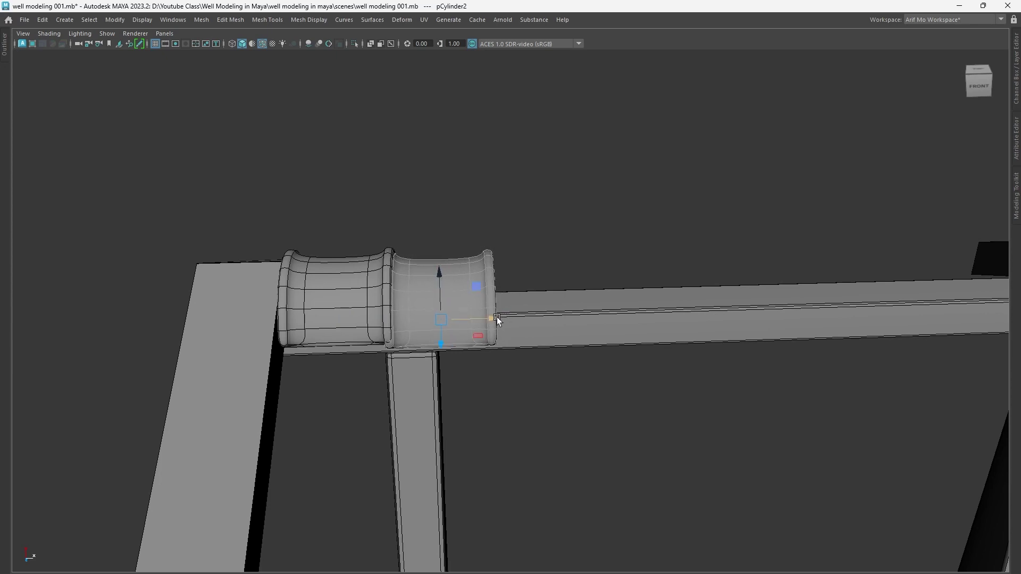
left_click_drag(497, 317, 491, 317)
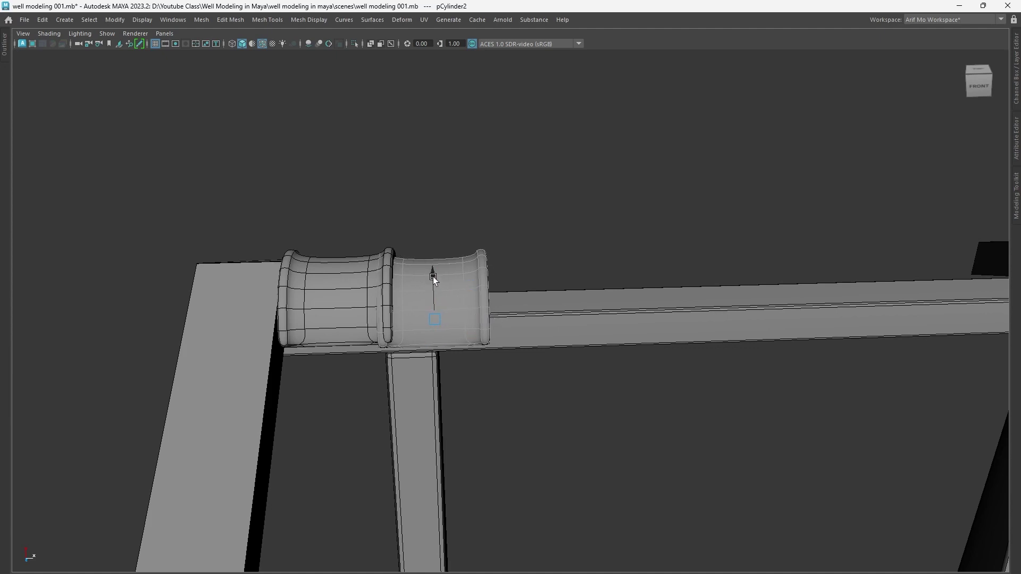
left_click_drag(433, 276, 433, 276)
key("ctrl+1")
mouse_move(421, 379)
left_mouse_down("alt")
mouse_move(477, 413)
mouse_move(594, 416)
mouse_move(537, 404)
left_mouse_up("alt")
right_click(406, 257)
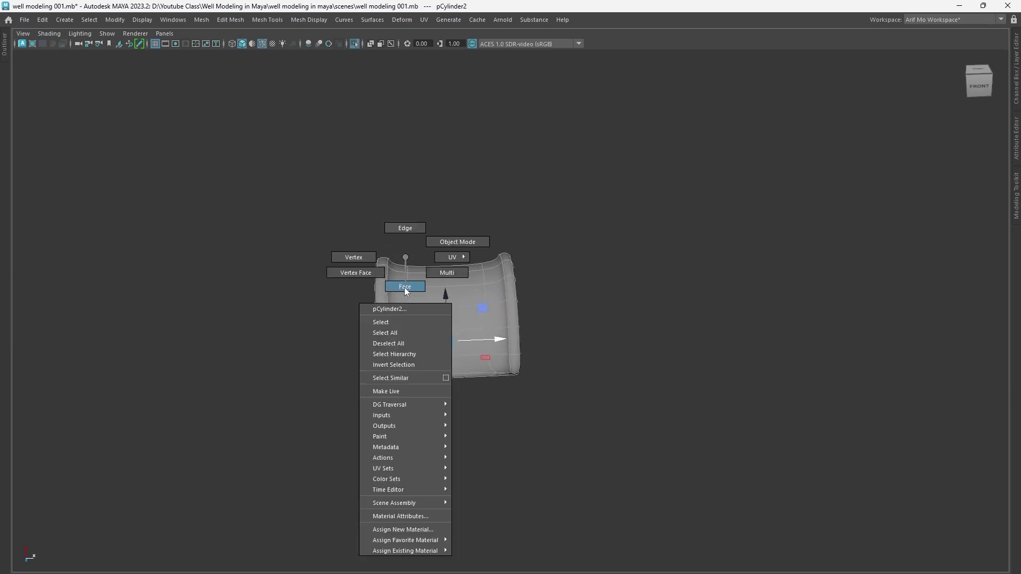
Step: In low-poly view, delete the face ring of one end flange on pCylinder2
left_click(405, 287)
key("1")
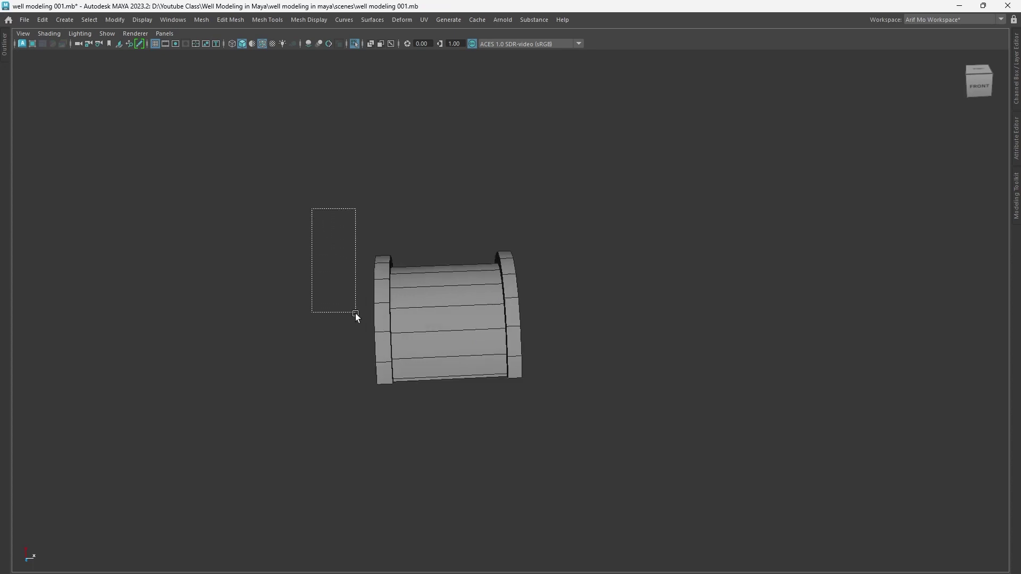
mouse_move(373, 384)
left_mouse_down()
mouse_move(385, 420)
mouse_move(407, 421)
left_mouse_up()
left_click(379, 462)
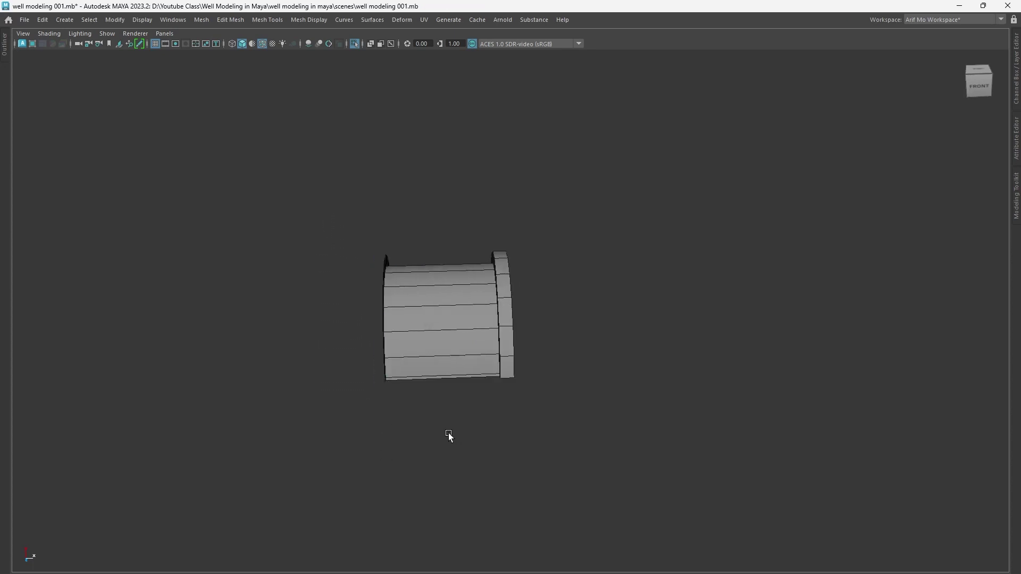
middle_click_drag(407, 421, 499, 426, "alt")
left_click(412, 433)
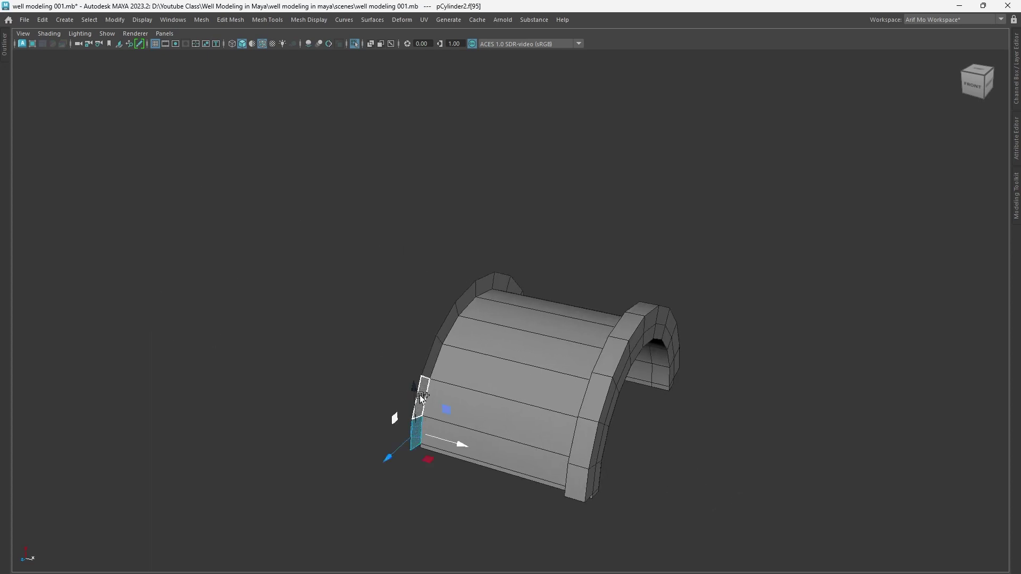
double_click(497, 281, "shift")
left_click_drag(454, 423, 361, 421, "alt")
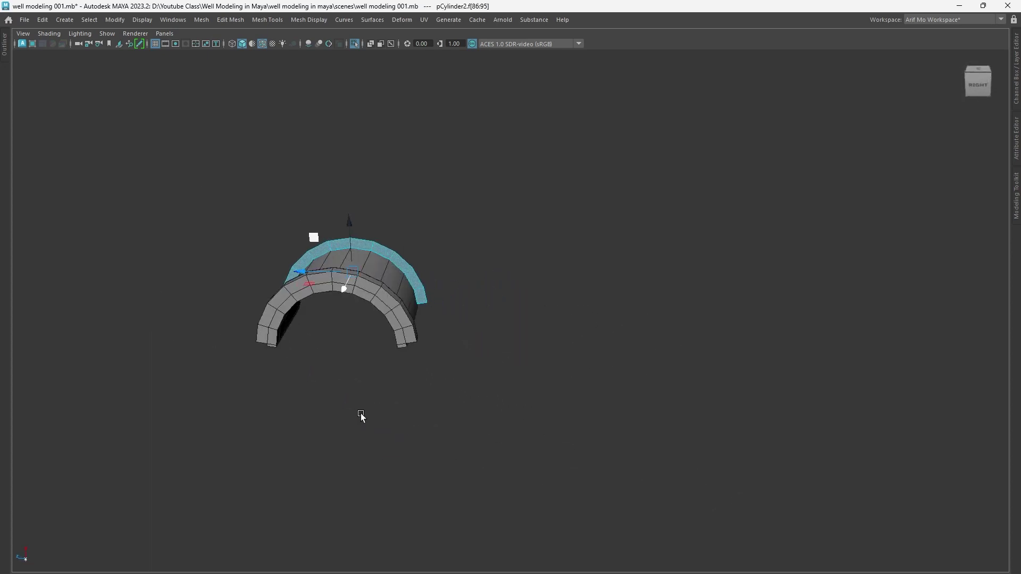
key("Delete")
Step: Insert two edge loops across the arch, near the front edge and through the middle
right_click_drag(524, 426, 371, 387, "alt")
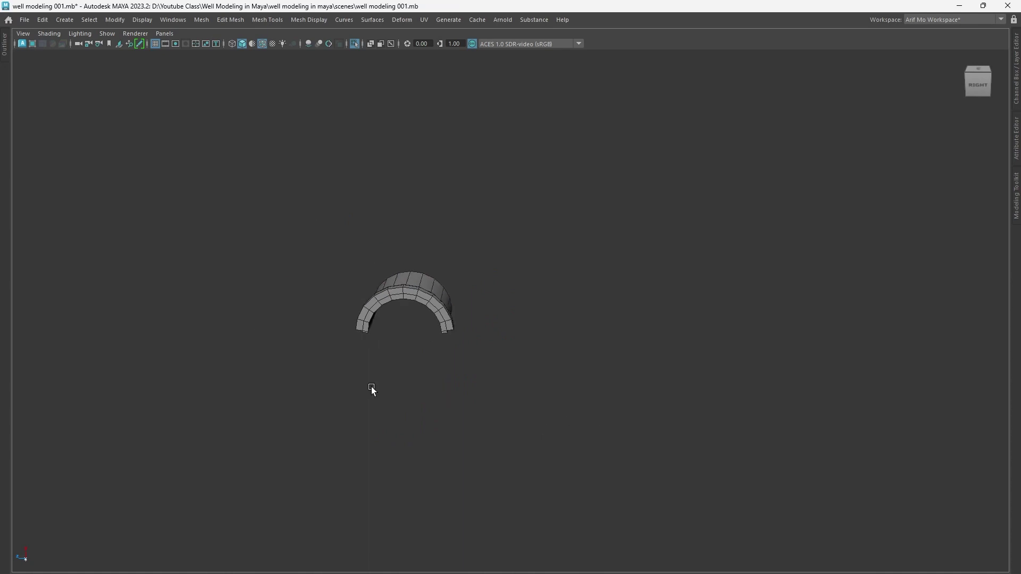
mouse_move(371, 387)
left_mouse_down("alt")
mouse_move(518, 393)
mouse_move(483, 375)
left_mouse_up("alt")
right_click_drag(484, 375, 809, 474, "alt")
middle_click_drag(808, 475, 451, 431, "alt")
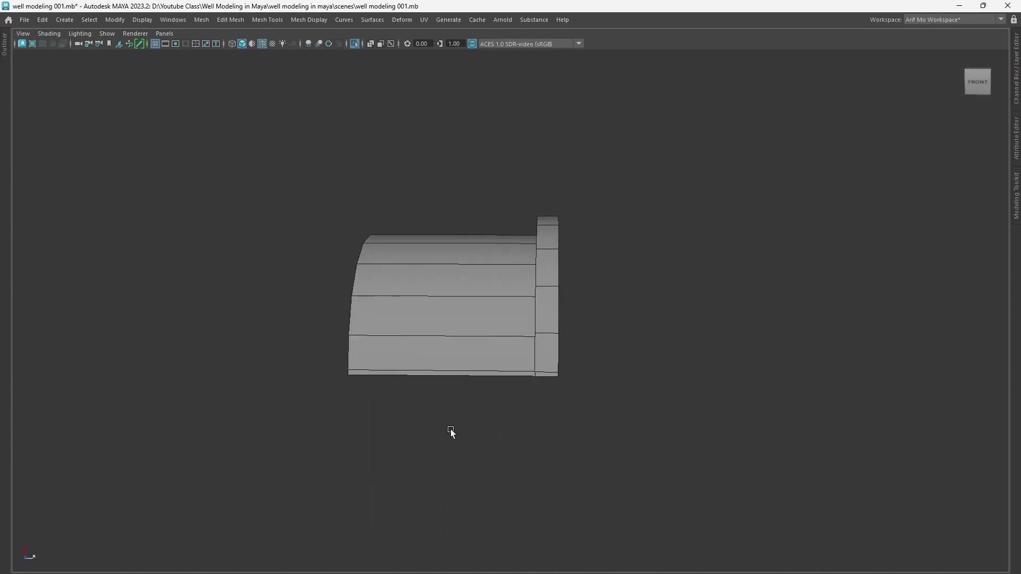
mouse_move(451, 431)
left_mouse_down("alt")
mouse_move(558, 433)
mouse_move(462, 256)
left_mouse_up("alt")
right_click_drag(462, 257, 396, 258, "shift")
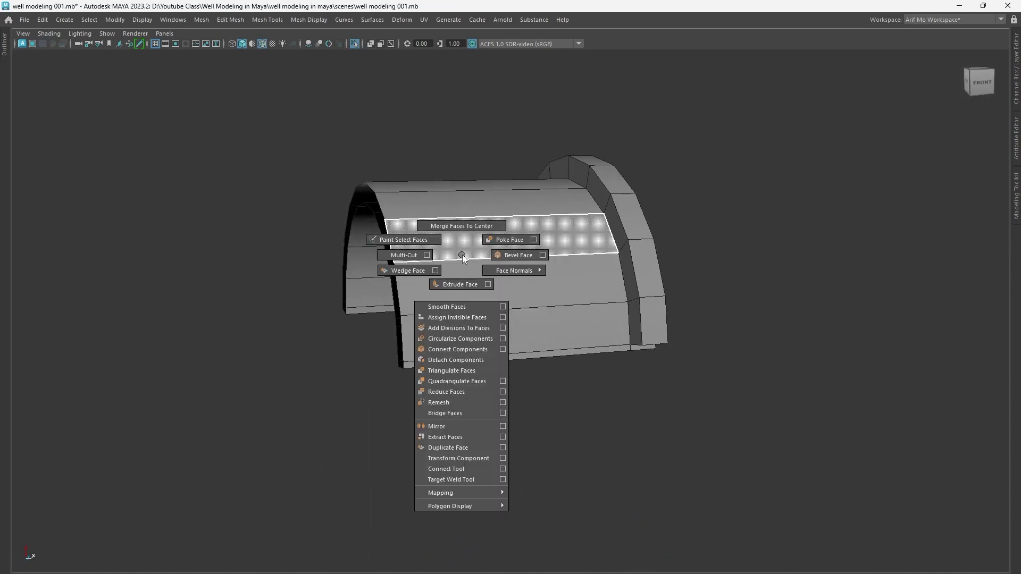
left_click(403, 262)
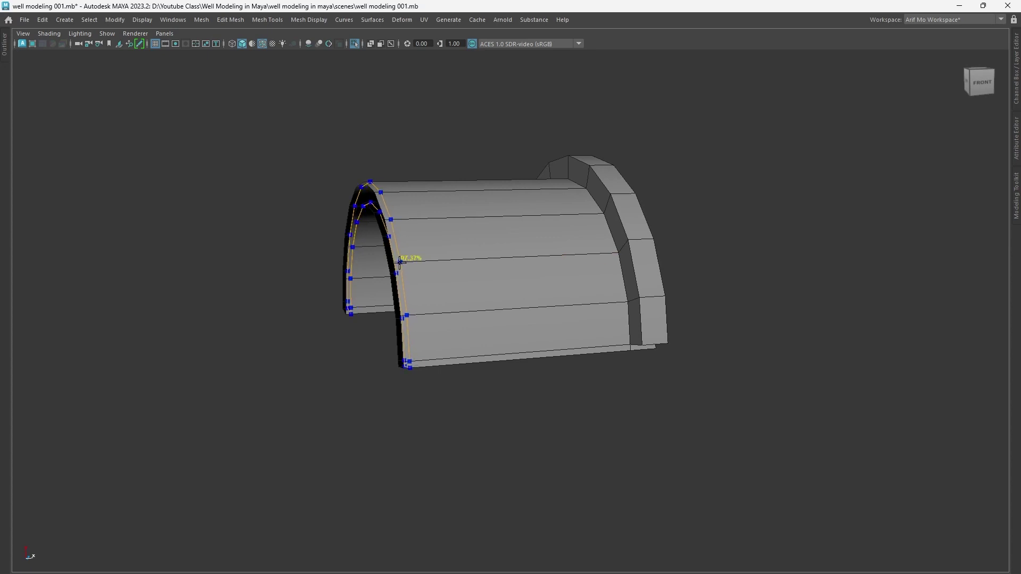
left_click(512, 258)
scroll(465, 394, "down", 2)
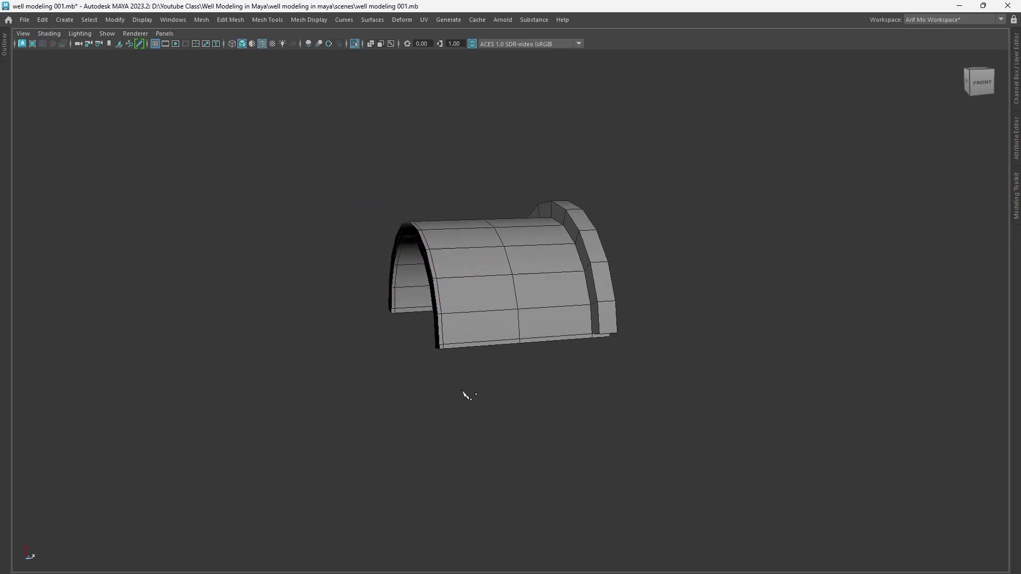
mouse_move(464, 394)
left_mouse_down("alt")
mouse_move(458, 375)
mouse_move(439, 429)
mouse_move(488, 426)
mouse_move(456, 392)
mouse_move(466, 367)
mouse_move(456, 426)
left_mouse_up("alt")
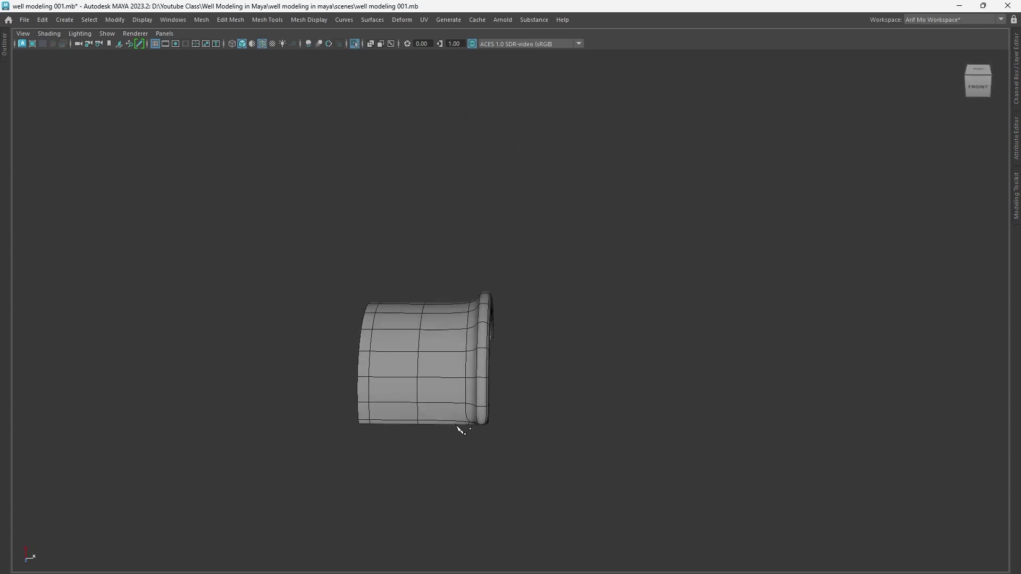
right_click_drag(434, 273, 482, 250)
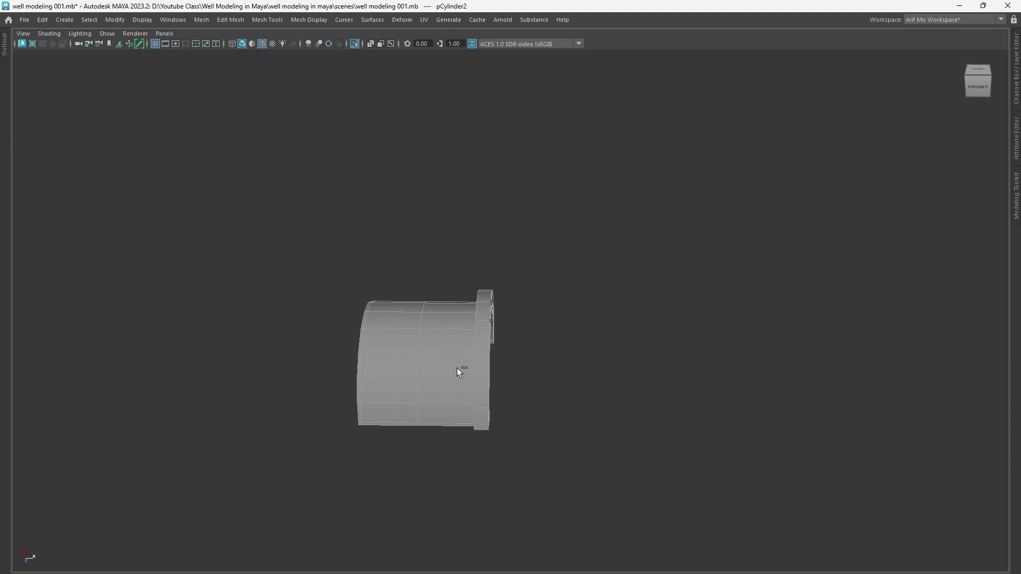
Step: Exit isolation and move pCylinder2 left and up until it meets the first spool
key("ctrl+1")
mouse_move(458, 390)
right_mouse_down("alt")
mouse_move(510, 480)
mouse_move(540, 417)
mouse_move(574, 413)
right_mouse_up("alt")
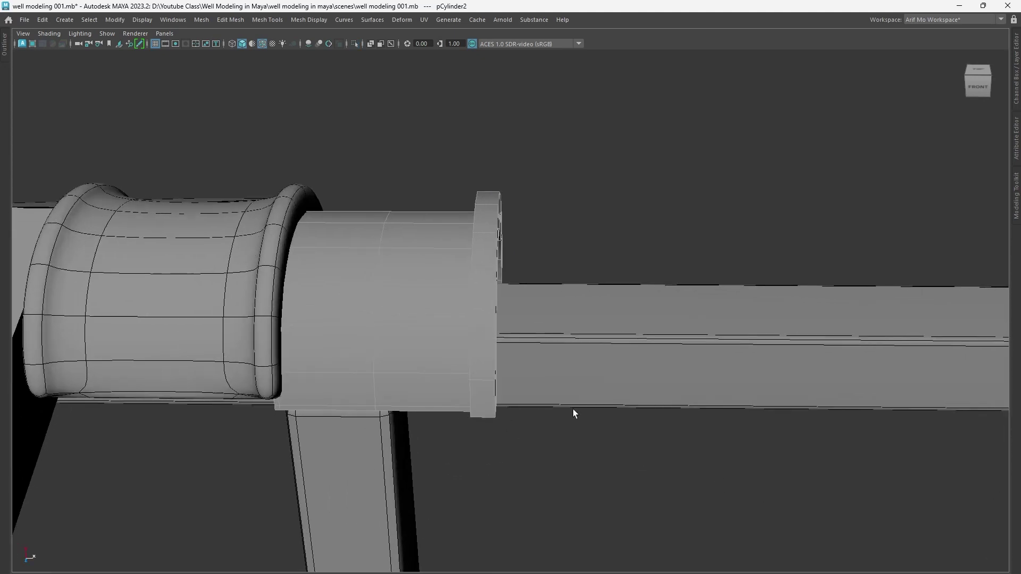
right_click_drag(448, 256, 467, 258)
key("w")
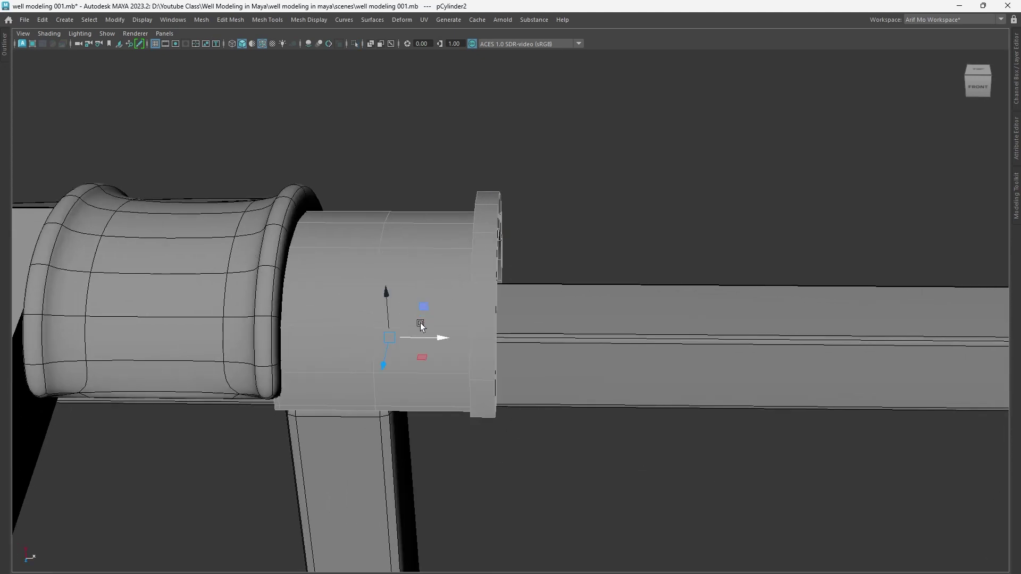
left_click_drag(430, 341, 424, 338)
left_click_drag(376, 297, 375, 293)
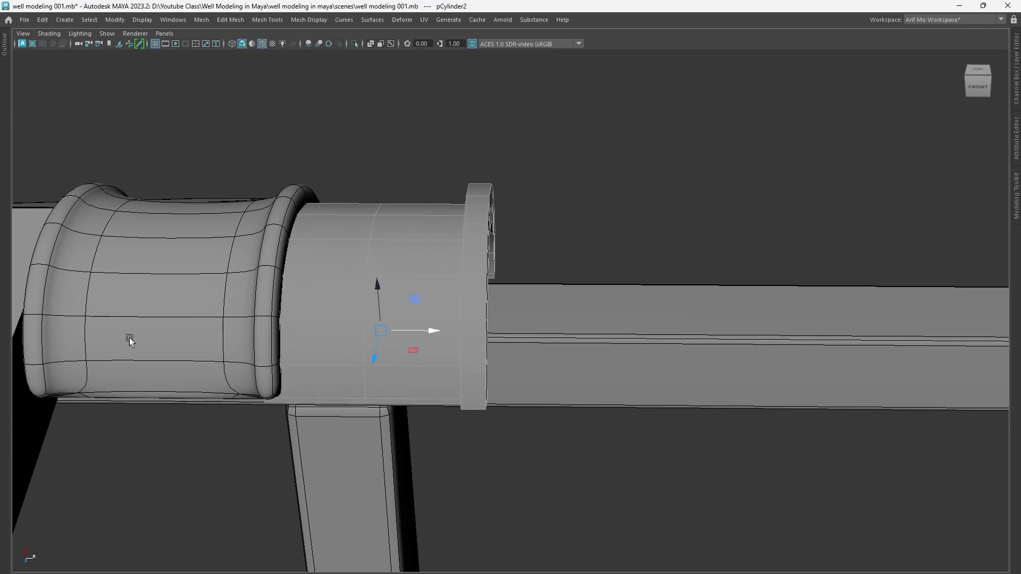
scroll(601, 492, "down", 3)
mouse_move(572, 413)
left_mouse_down("alt")
mouse_move(435, 417)
mouse_move(404, 429)
mouse_move(451, 394)
mouse_move(658, 450)
mouse_move(562, 416)
mouse_move(474, 402)
mouse_move(491, 378)
mouse_move(526, 372)
mouse_move(538, 351)
mouse_move(546, 407)
mouse_move(700, 453)
mouse_move(553, 426)
mouse_move(608, 415)
mouse_move(599, 399)
mouse_move(439, 312)
left_mouse_up("alt")
left_click(509, 462)
scroll(540, 410, "down", 2)
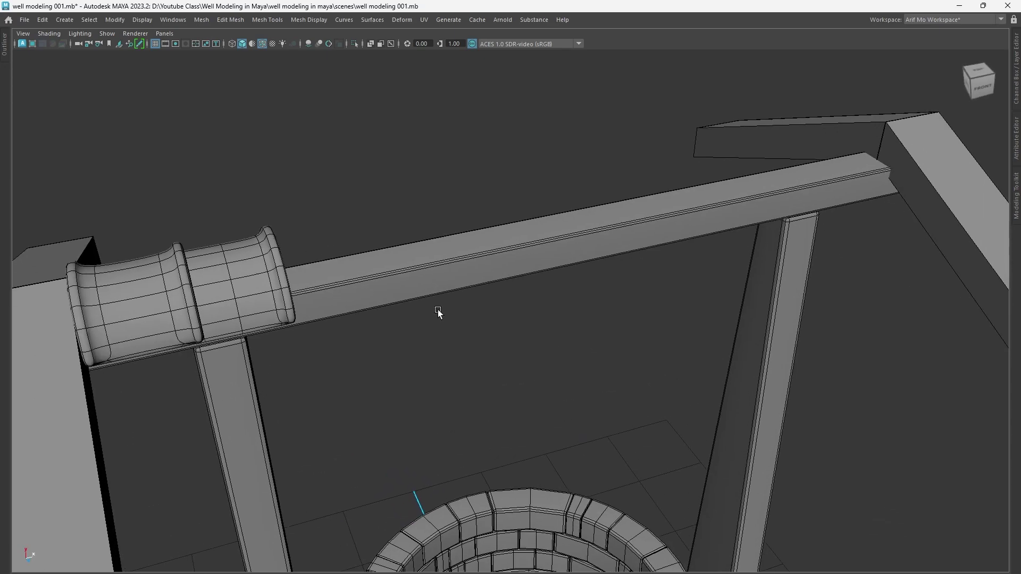
Step: Duplicate the drum spool piece repeatedly along the crossbeam to its right end
left_click(266, 264)
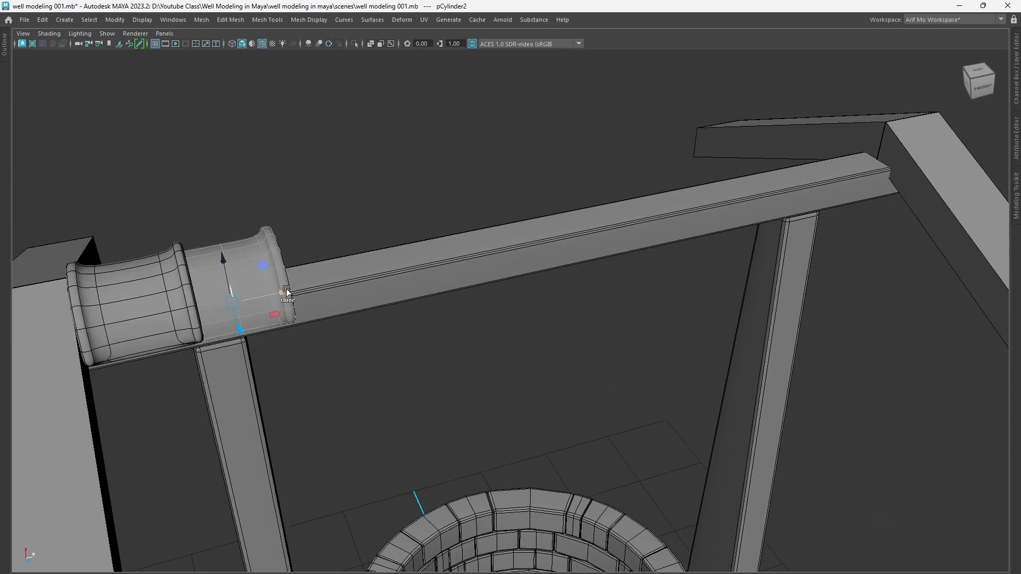
mouse_move(286, 291)
left_mouse_down("shift")
mouse_move(386, 279)
mouse_move(369, 280)
left_mouse_up("shift")
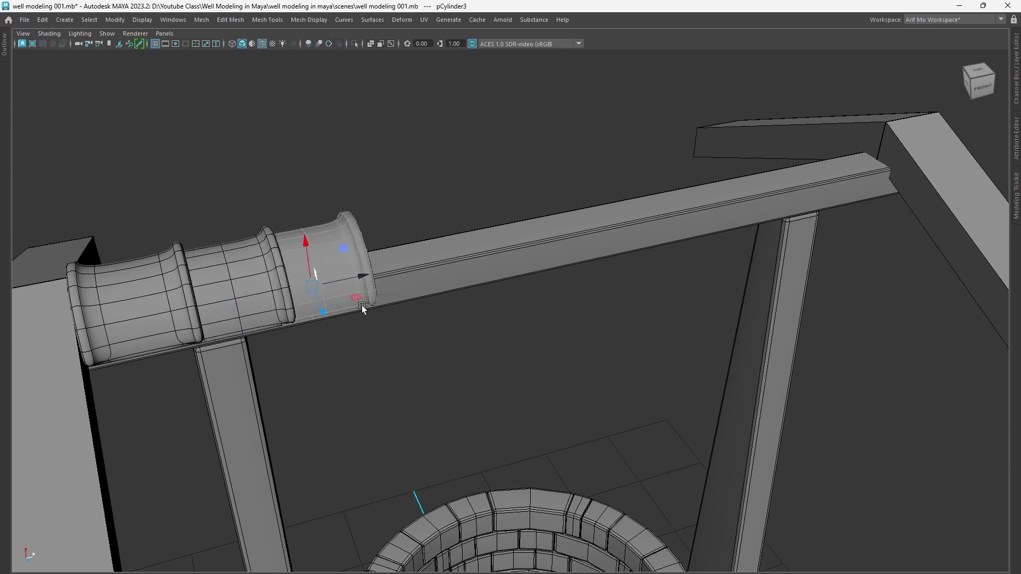
key("shift+d")
key("shift+d")
key("shift+d")
key("shift+d")
key("shift+d")
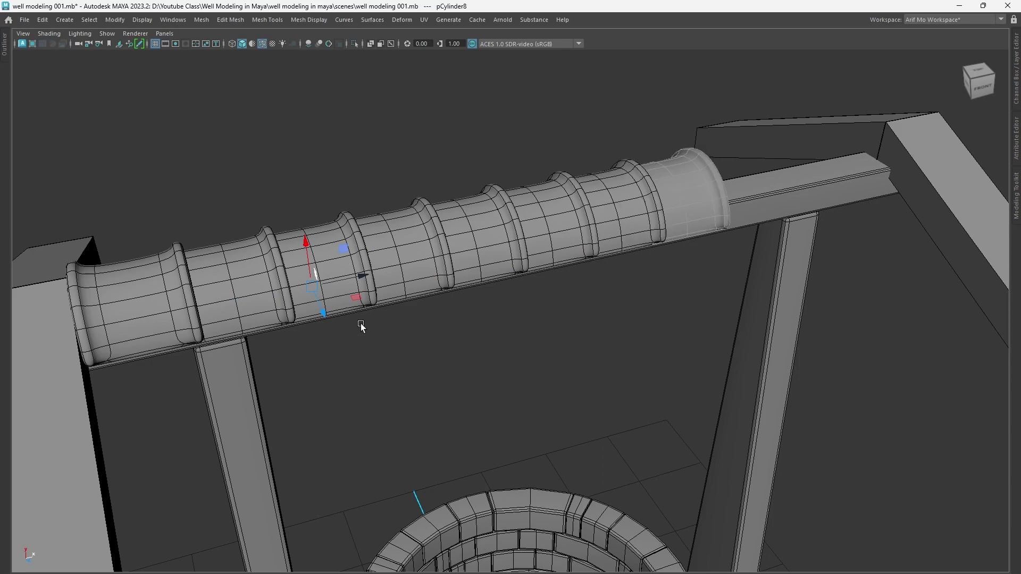
key("shift+d")
key("shift+d")
key("shift+d")
mouse_move(433, 341)
left_mouse_down("alt")
mouse_move(664, 337)
mouse_move(604, 319)
mouse_move(732, 363)
mouse_move(806, 358)
mouse_move(490, 335)
mouse_move(628, 363)
mouse_move(495, 344)
left_mouse_up("alt")
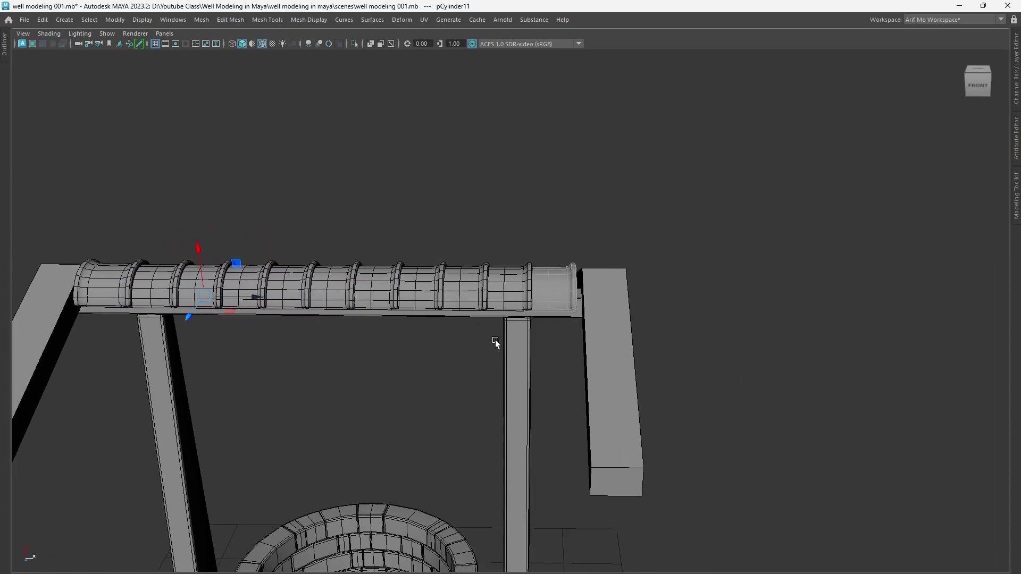
key("shift+d")
left_click_drag(553, 372, 525, 343, "alt")
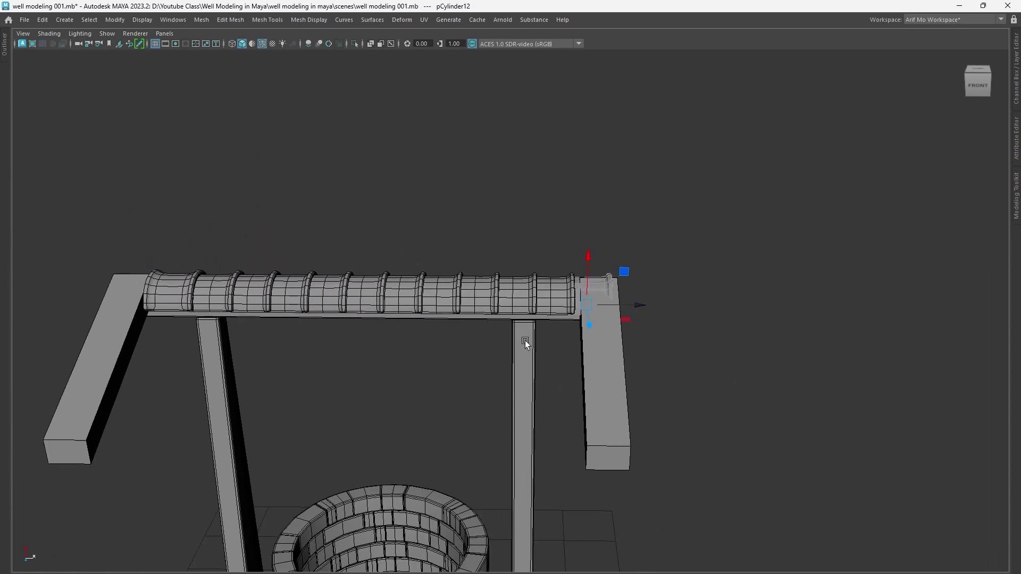
Step: Select all the spool copies along the beam and combine them into one mesh
left_click(532, 288, "shift")
left_click(479, 289, "shift")
left_click(425, 290, "shift")
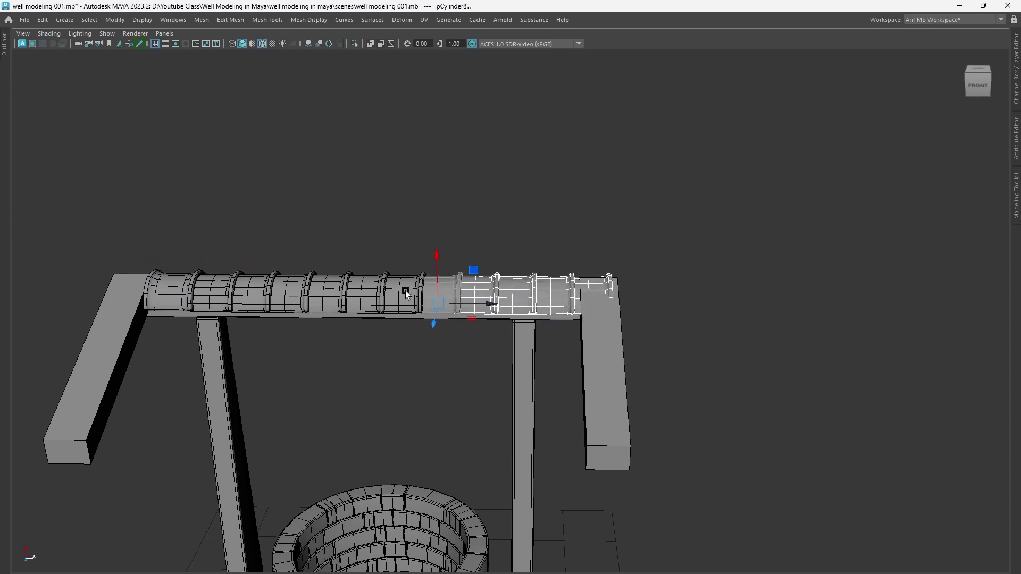
left_click(388, 291, "shift")
left_click(329, 290, "shift")
left_click(289, 289, "shift")
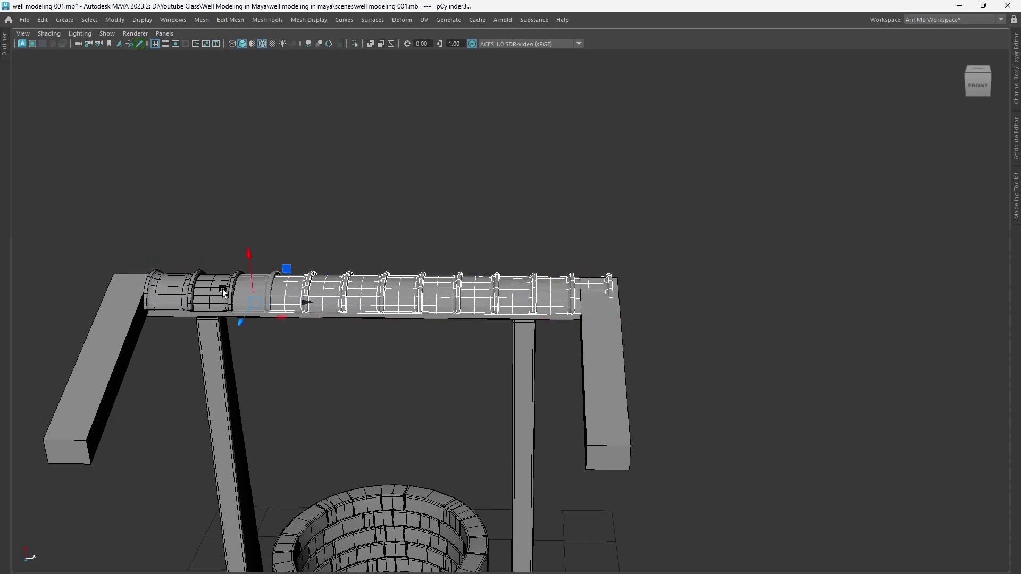
left_click(224, 290, "shift")
left_click(184, 290, "shift")
right_click_drag(312, 346, 337, 497, "shift")
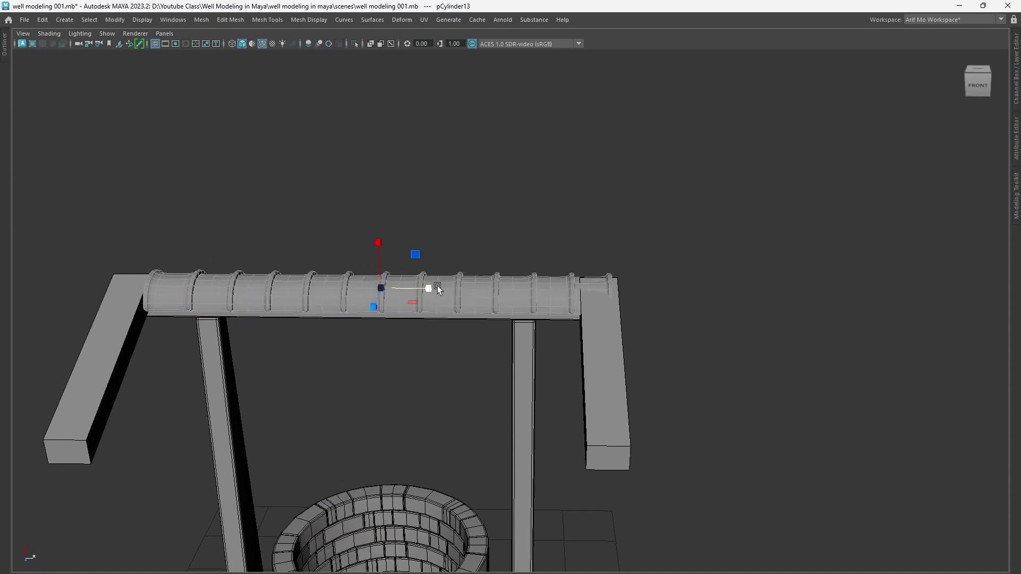
Step: Scale the ribbed roller along X to compress it and evenly respace its rings
left_click_drag(429, 287, 415, 291)
mouse_move(473, 403)
left_mouse_down("alt")
mouse_move(647, 462)
mouse_move(754, 449)
mouse_move(640, 440)
mouse_move(650, 424)
left_mouse_up("alt")
scroll(649, 423, "up", 2)
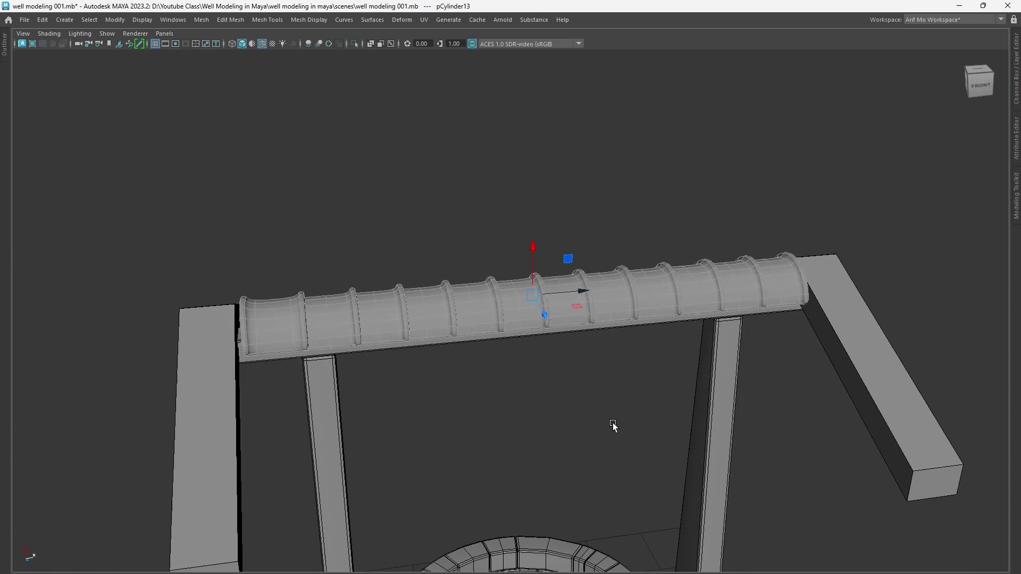
scroll(612, 425, "up", 2)
scroll(647, 425, "up", 2)
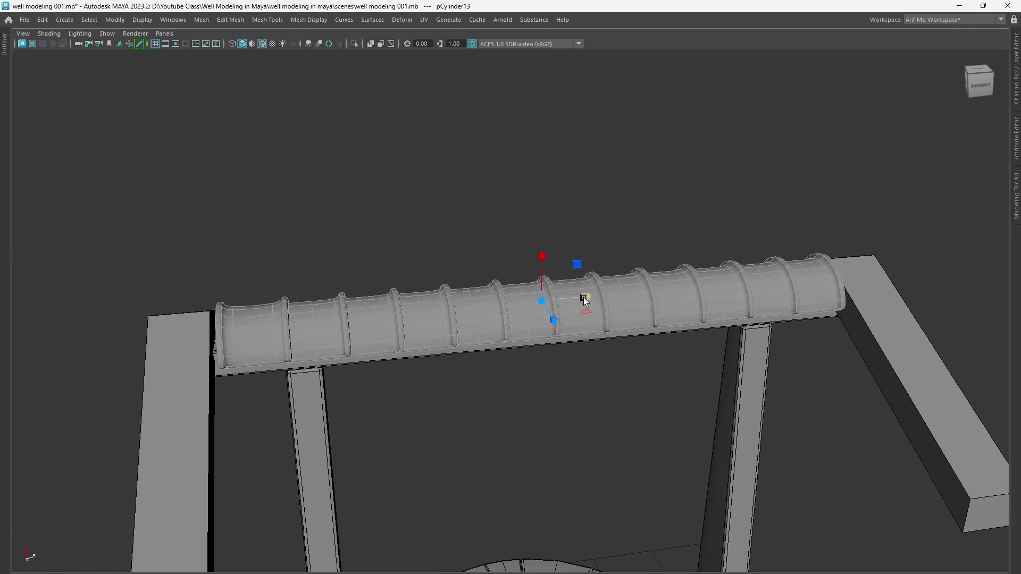
mouse_move(596, 301)
left_mouse_down()
mouse_move(578, 402)
mouse_move(665, 426)
mouse_move(659, 269)
mouse_move(734, 440)
mouse_move(569, 410)
mouse_move(719, 451)
mouse_move(690, 456)
mouse_move(673, 435)
left_mouse_up()
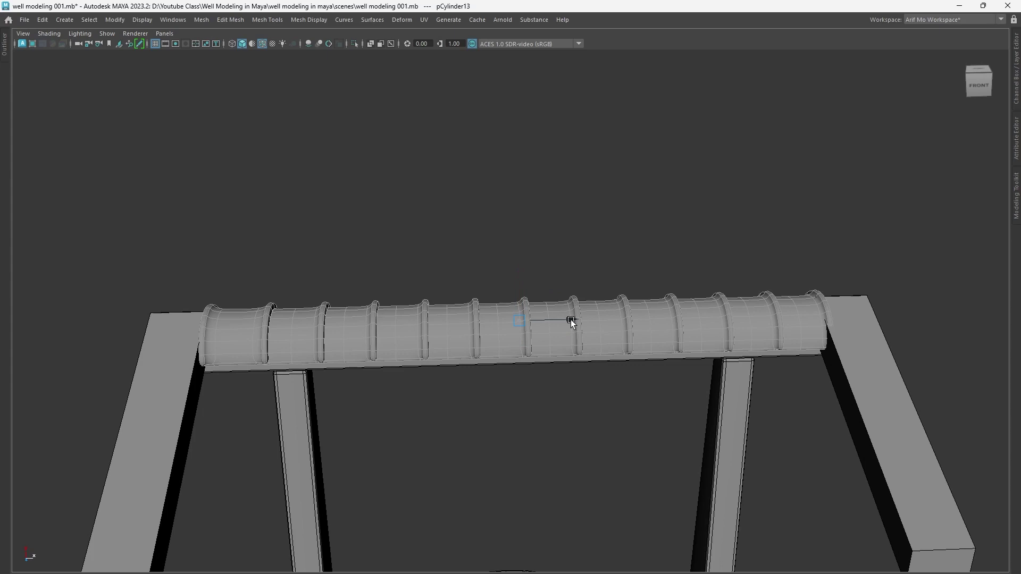
scroll(604, 449, "down", 2)
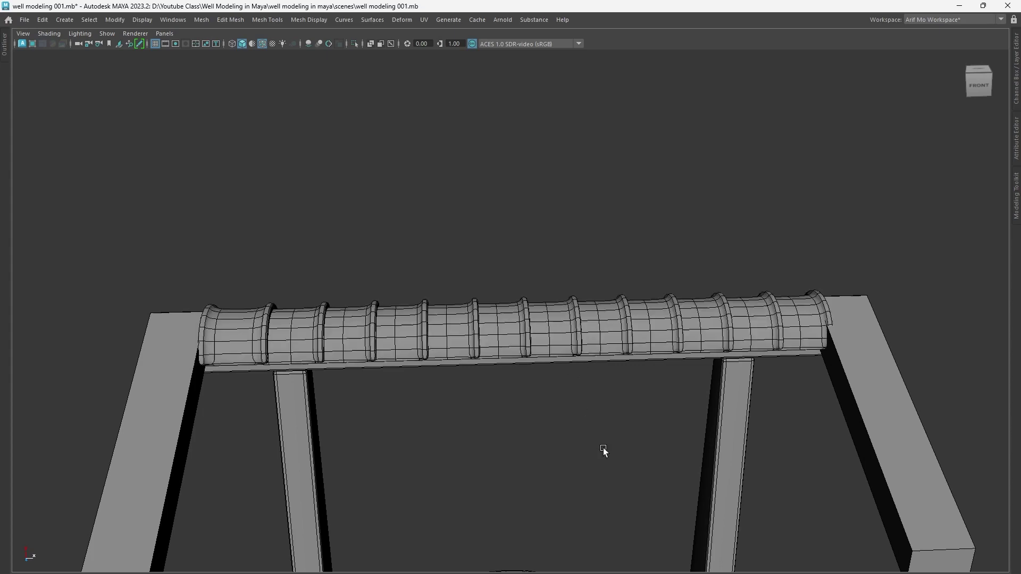
scroll(699, 448, "down", 5)
mouse_move(699, 448)
left_mouse_down("alt")
mouse_move(658, 439)
mouse_move(796, 471)
mouse_move(720, 410)
mouse_move(661, 340)
mouse_move(764, 430)
mouse_move(676, 410)
mouse_move(694, 408)
left_mouse_up("alt")
Step: Select the right roof beam, restore the full interface and set Symmetry to World X
left_click(660, 340)
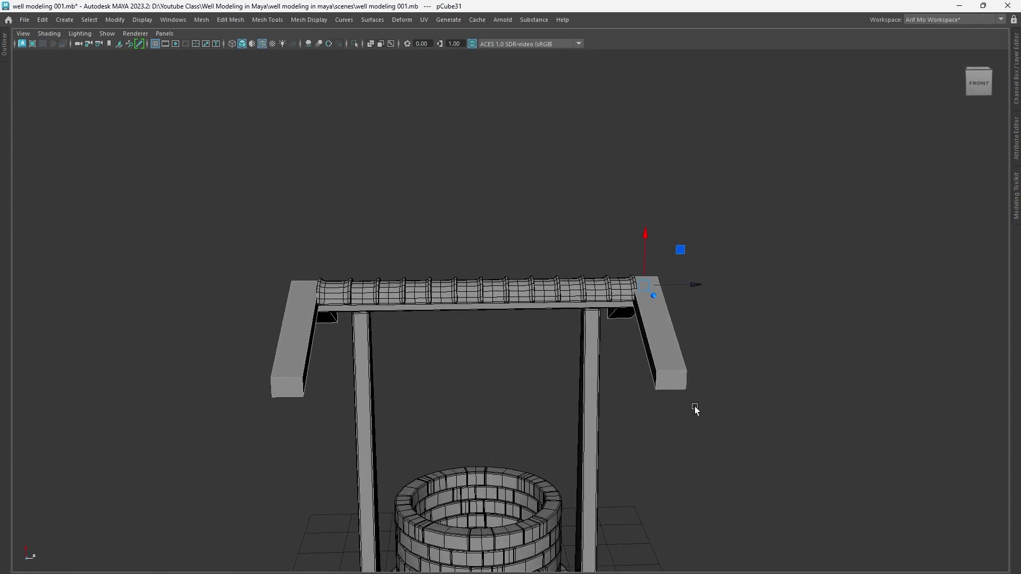
scroll(694, 408, "up", 2)
mouse_move(813, 449)
left_mouse_down("alt")
mouse_move(764, 435)
mouse_move(667, 436)
mouse_move(657, 422)
mouse_move(670, 425)
left_mouse_up("alt")
key("ctrl+space")
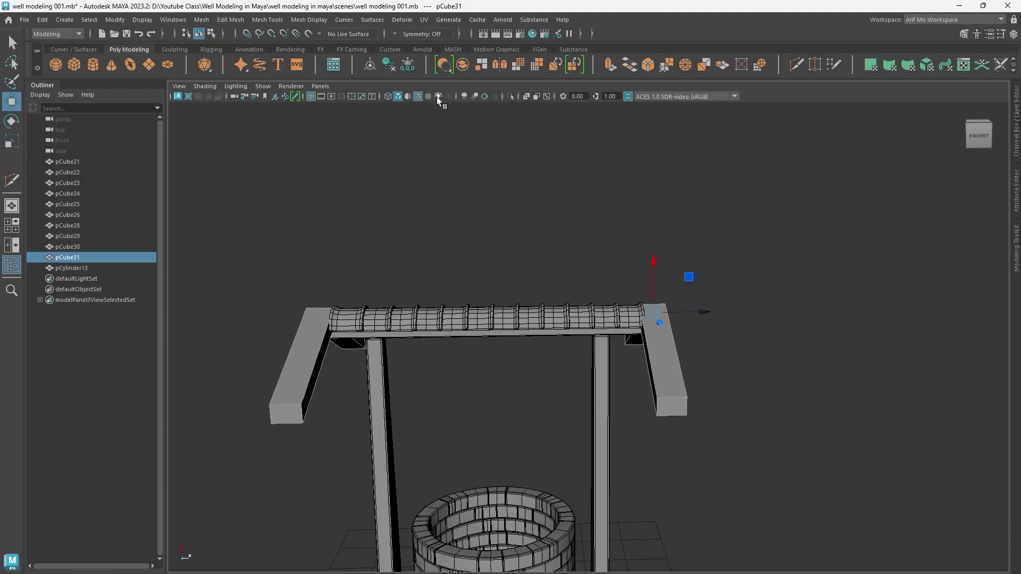
left_click(396, 33)
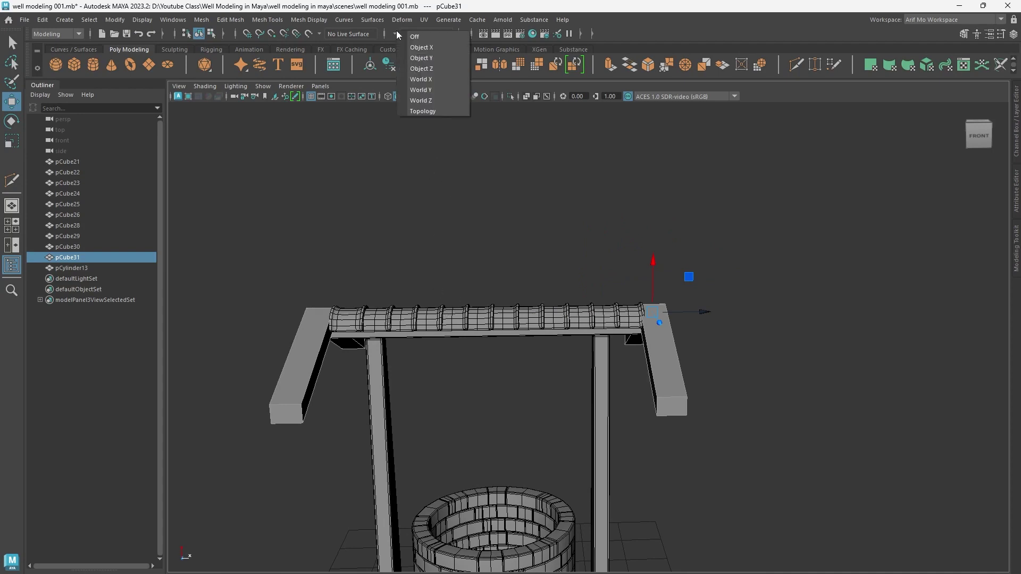
left_click(424, 81)
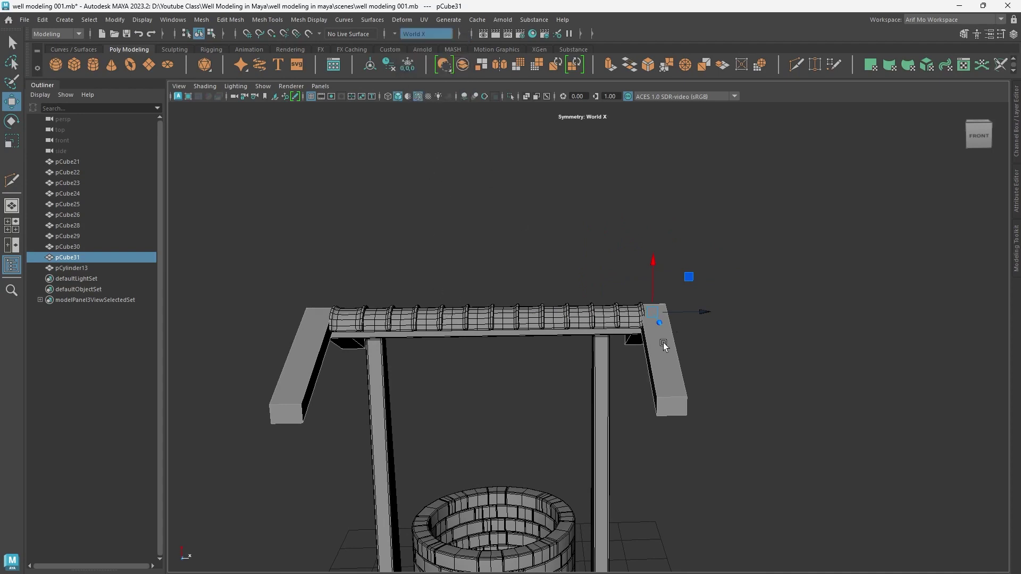
Step: Move both roof beams' end vertices outward along X, then return to object mode
right_click_drag(663, 343, 609, 263)
left_click_drag(752, 504, 751, 504)
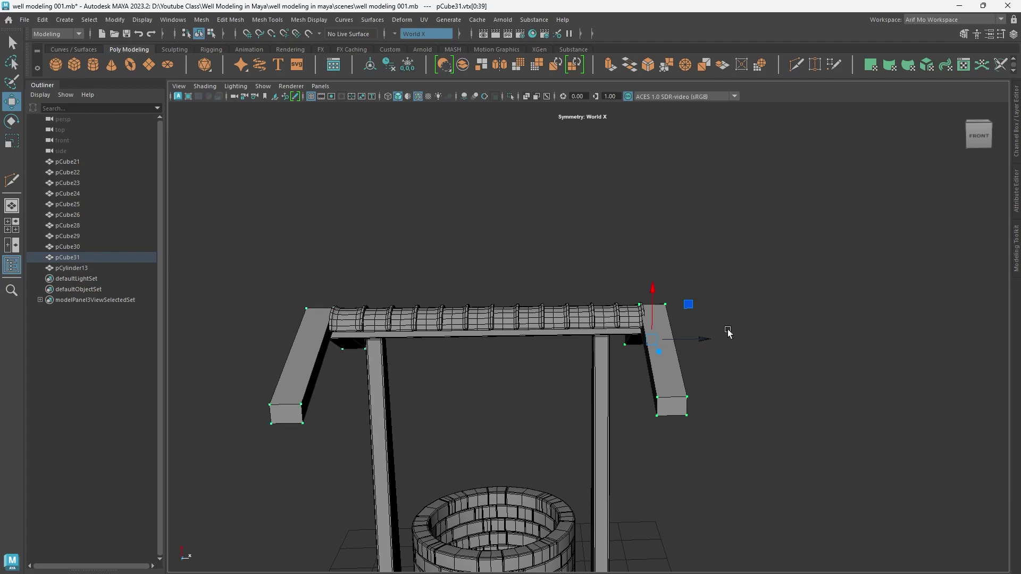
left_click_drag(702, 342, 704, 342)
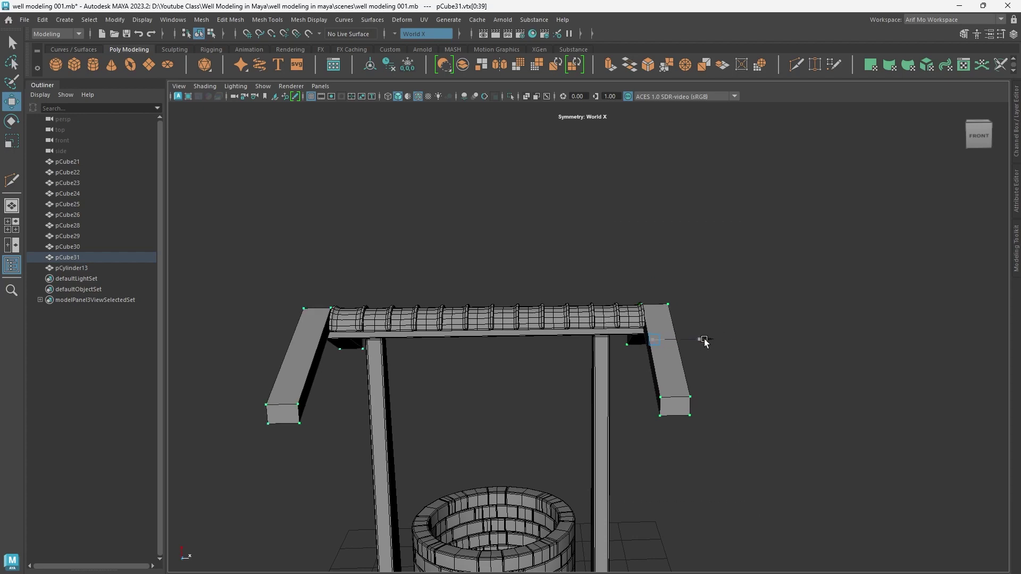
scroll(701, 375, "up", 5)
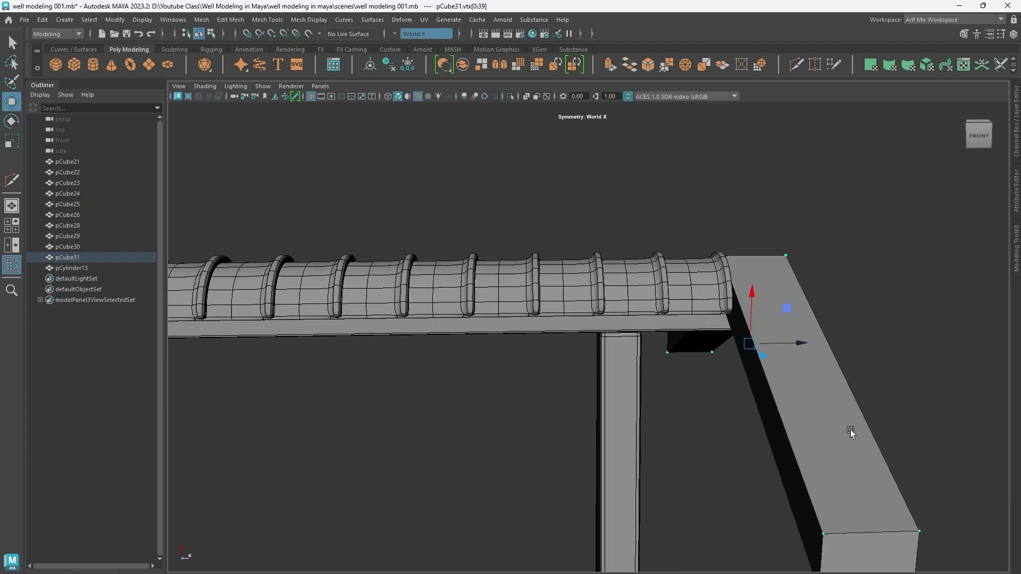
mouse_move(729, 410)
left_mouse_down("alt")
mouse_move(769, 435)
mouse_move(802, 433)
mouse_move(673, 423)
mouse_move(756, 371)
left_mouse_up("alt")
right_click_drag(788, 320, 832, 257)
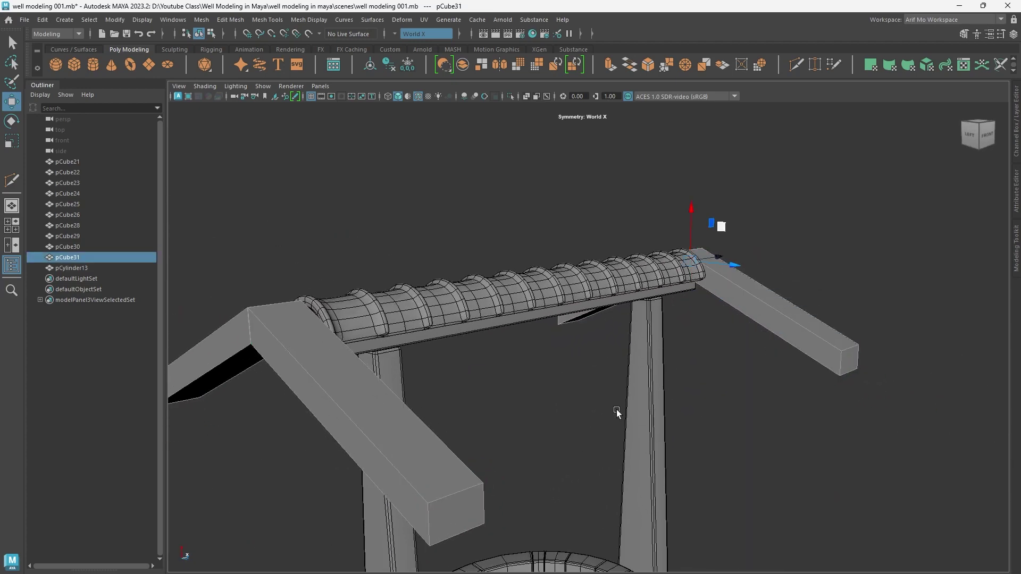
right_click_drag(617, 412, 787, 398, "alt")
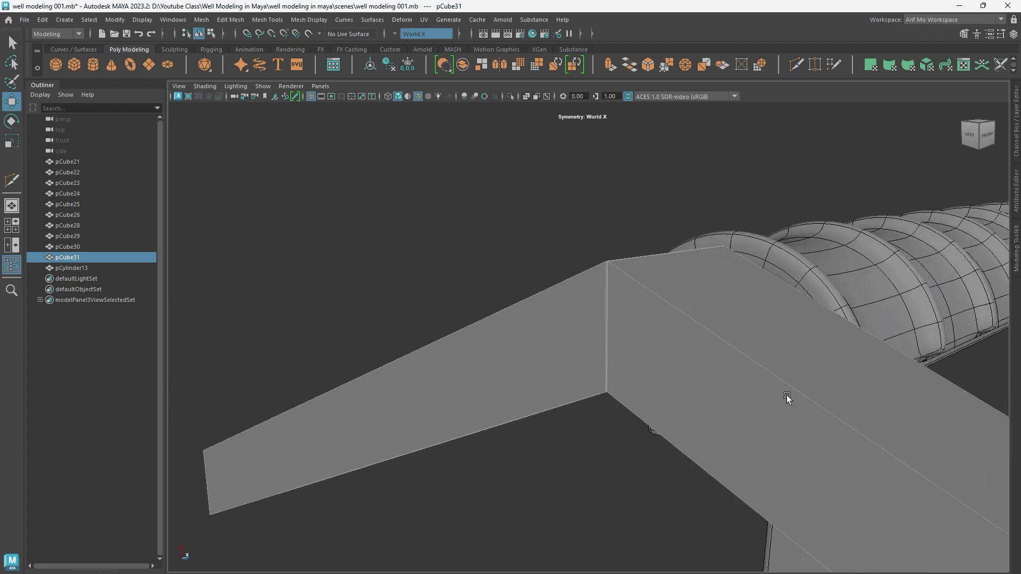
Step: Select the roof beam's peak edge loop, then clear it and return to object mode
mouse_move(787, 397)
left_mouse_down("alt")
mouse_move(854, 410)
mouse_move(761, 395)
mouse_move(797, 392)
mouse_move(782, 392)
left_mouse_up("alt")
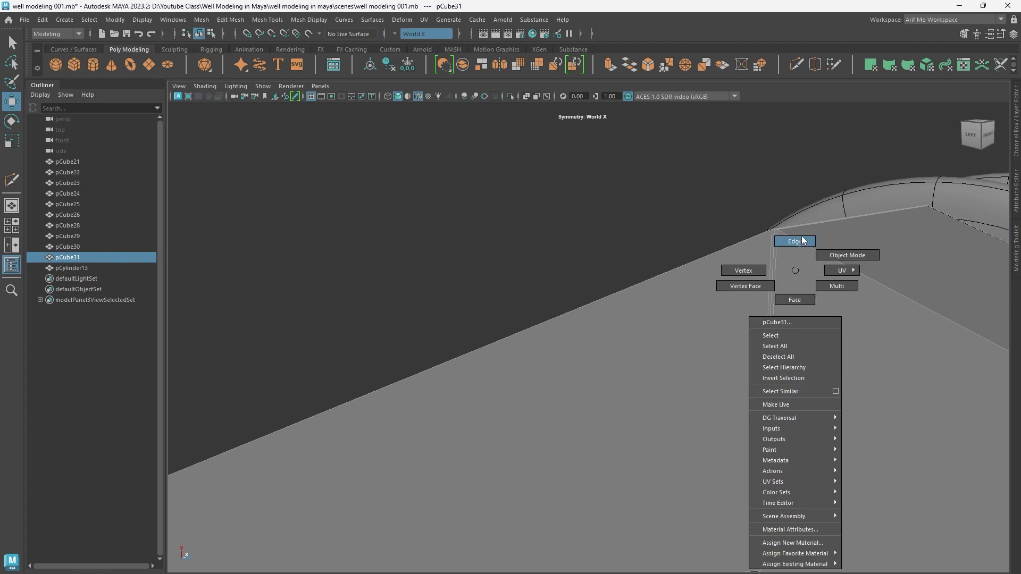
right_click_drag(794, 270, 794, 239)
double_click(777, 274)
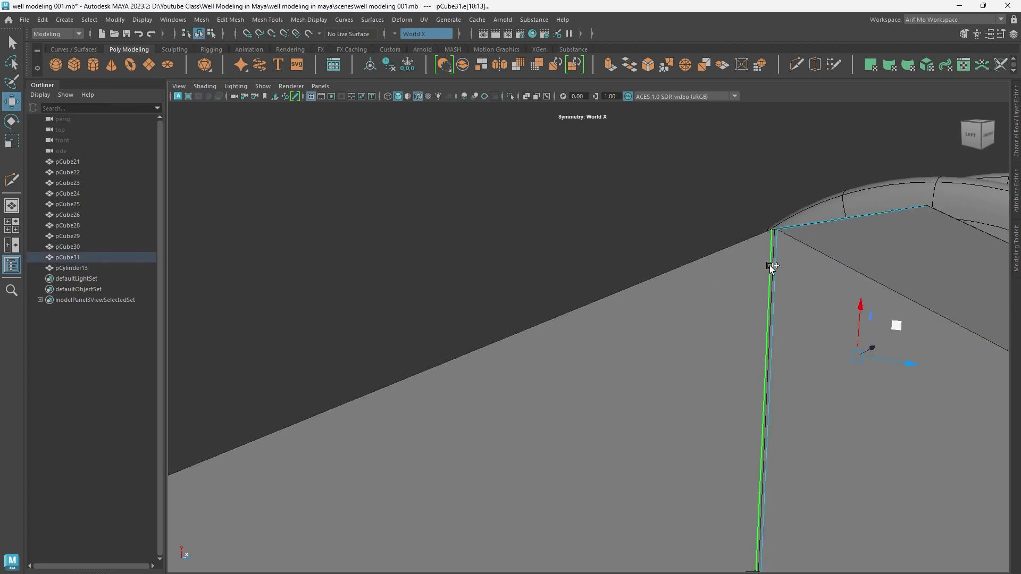
left_click(531, 255)
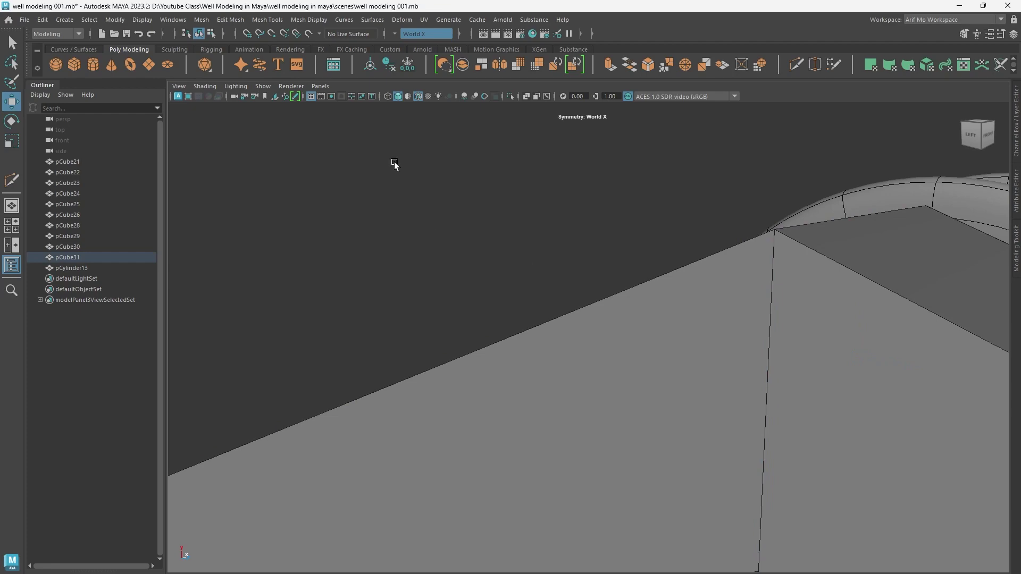
scroll(456, 353, "down", 5)
scroll(681, 364, "down", 3)
scroll(560, 285, "down", 3)
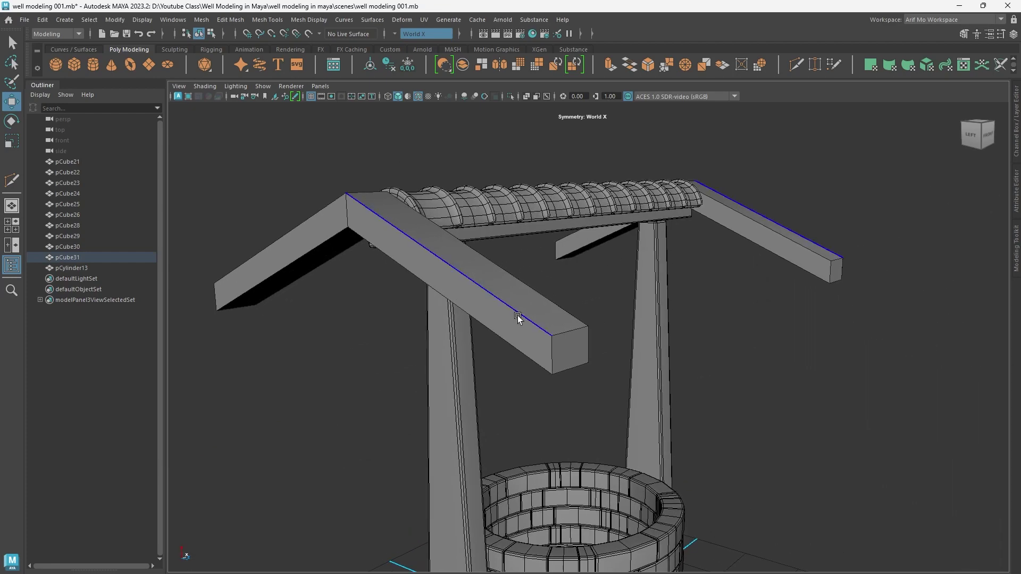
right_click_drag(519, 318, 529, 293)
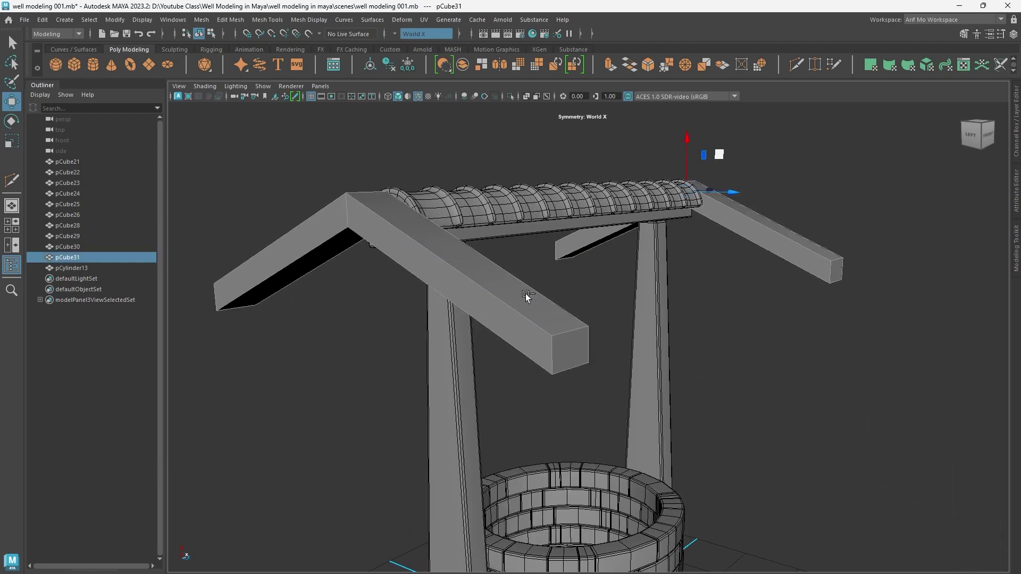
Step: Bevel the roof beam with Fraction 0.11 and 2 segments
key("ctrl+b")
scroll(684, 383, "up", 2)
scroll(748, 374, "up", 2)
scroll(747, 375, "up", 1)
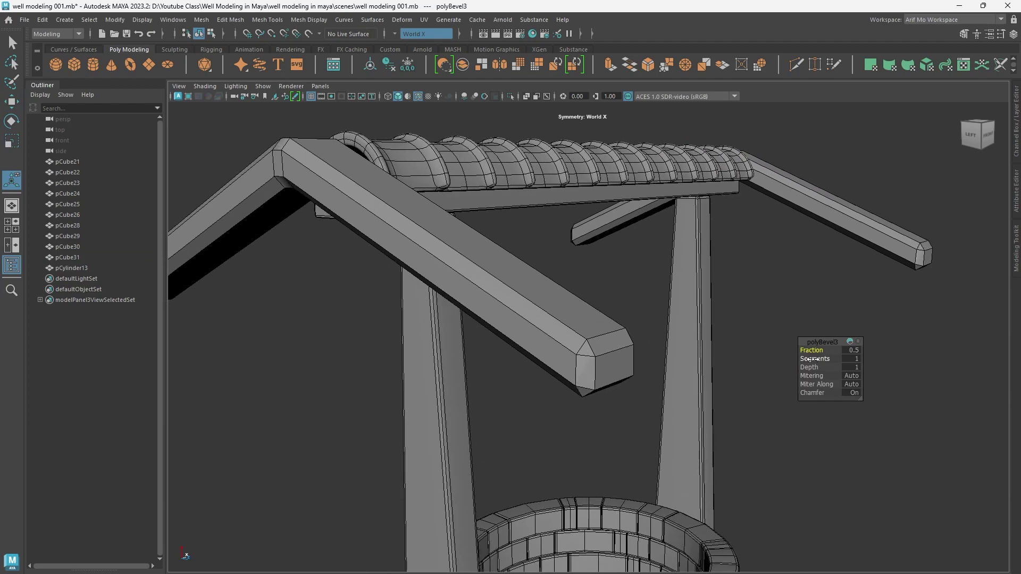
mouse_move(815, 350)
left_mouse_down()
mouse_move(794, 350)
mouse_move(844, 359)
left_mouse_up()
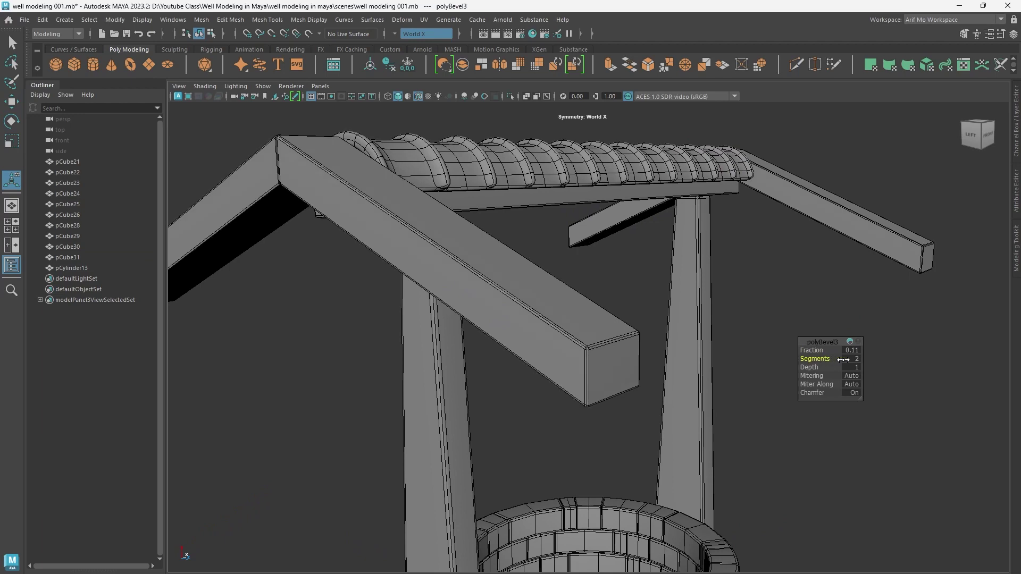
scroll(727, 389, "down", 5)
Step: Orbit out to view the whole well, selecting and deselecting the roof beam
left_click_drag(588, 382, 619, 383, "alt")
right_click_drag(488, 270, 550, 250)
left_click(497, 317)
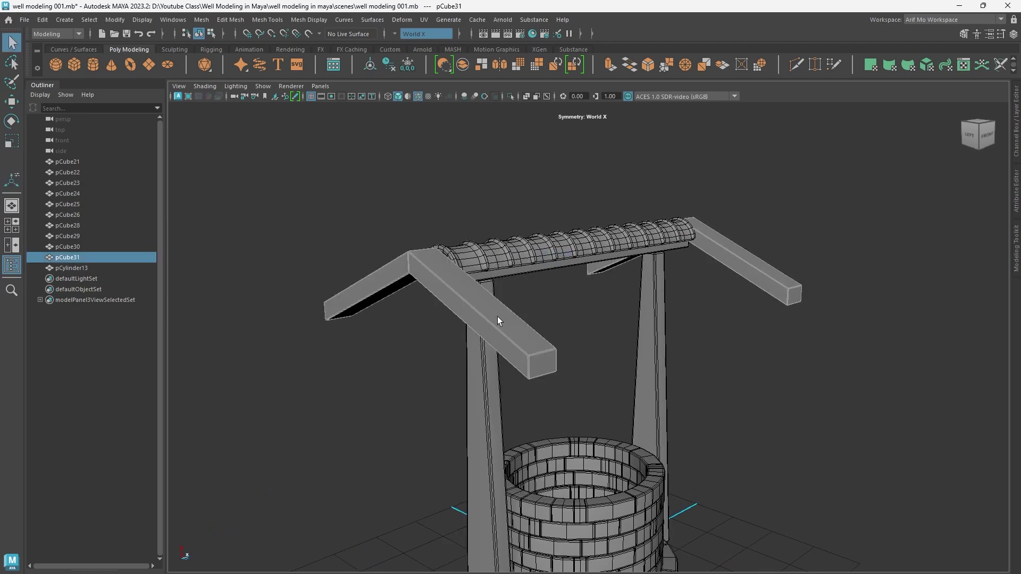
left_click(706, 336)
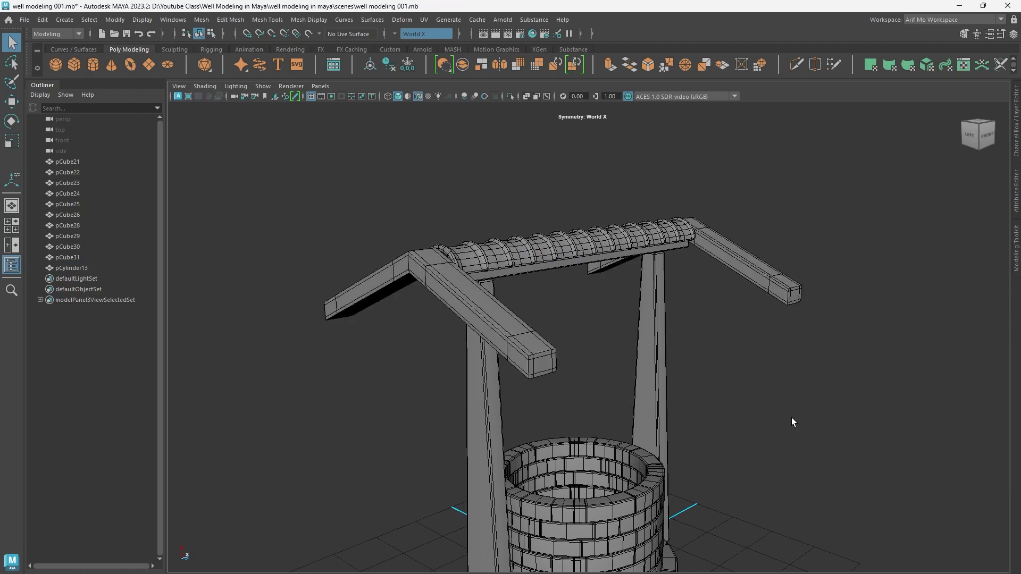
scroll(791, 417, "down", 3)
left_click_drag(791, 417, 563, 377, "alt")
scroll(870, 397, "up", 5)
scroll(870, 398, "down", 3)
Step: Reselect the roof beam and frame it in a straight front view
left_click_drag(781, 383, 549, 348, "alt")
left_click(549, 348)
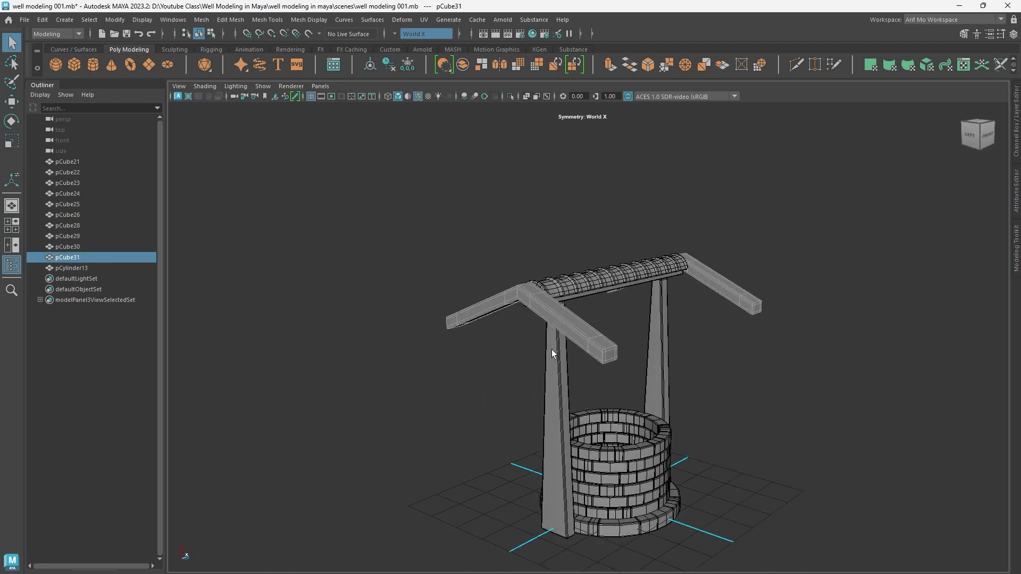
scroll(827, 410, "up", 3)
middle_click_drag(827, 410, 689, 411, "alt")
mouse_move(689, 411)
left_mouse_down("alt")
mouse_move(752, 406)
mouse_move(695, 410)
left_mouse_up("alt")
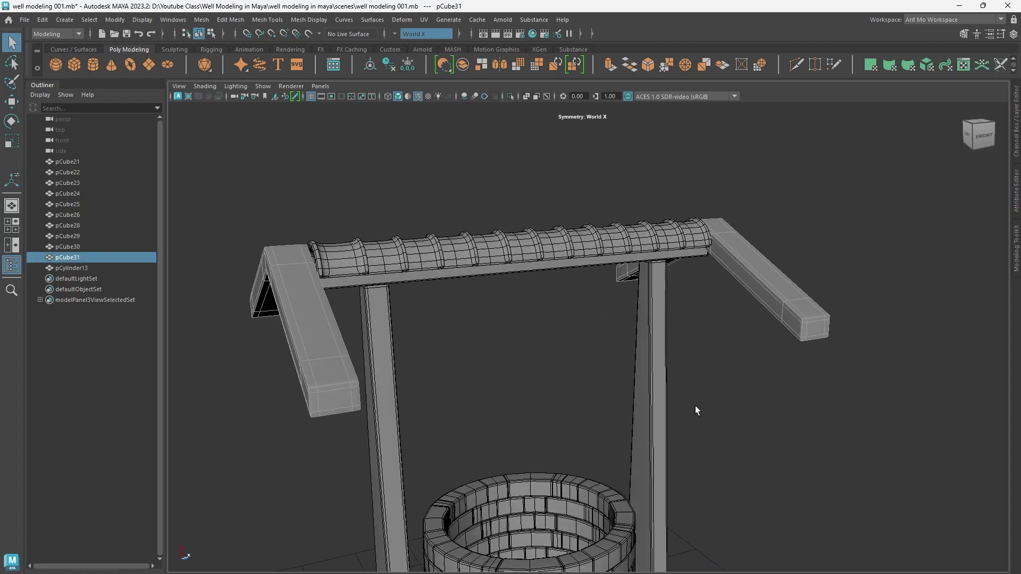
scroll(668, 354, "up", 3)
scroll(668, 354, "up", 2)
scroll(721, 382, "up", 2)
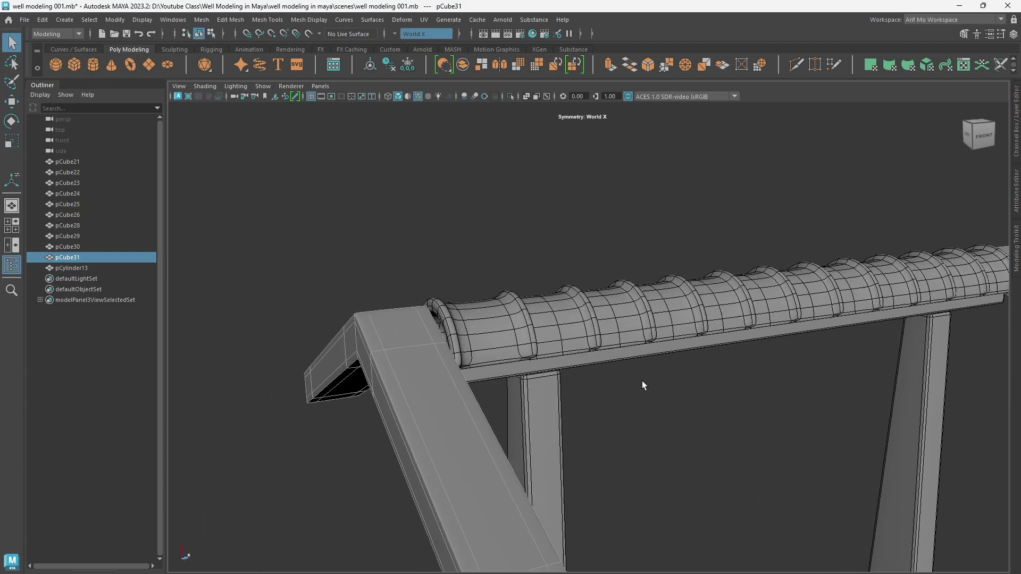
scroll(644, 383, "up", 2)
scroll(712, 400, "up", 2)
scroll(676, 388, "down", 3)
Step: Select the drum roller's left-end vertices and move them slightly outward
left_click(509, 350)
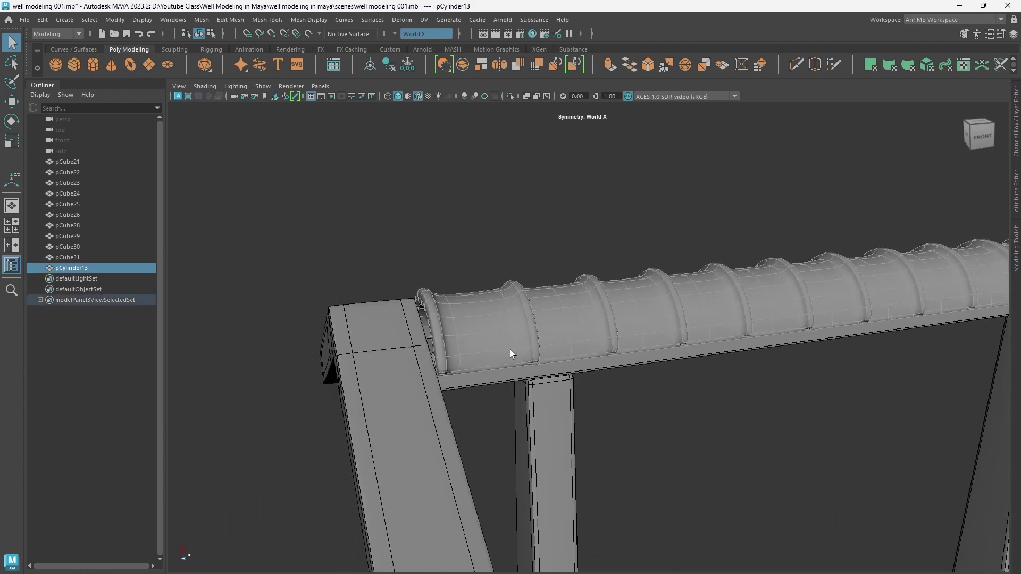
right_click_drag(434, 282, 380, 271)
left_click_drag(517, 356, 468, 347, "alt")
middle_click_drag(467, 347, 581, 342, "alt")
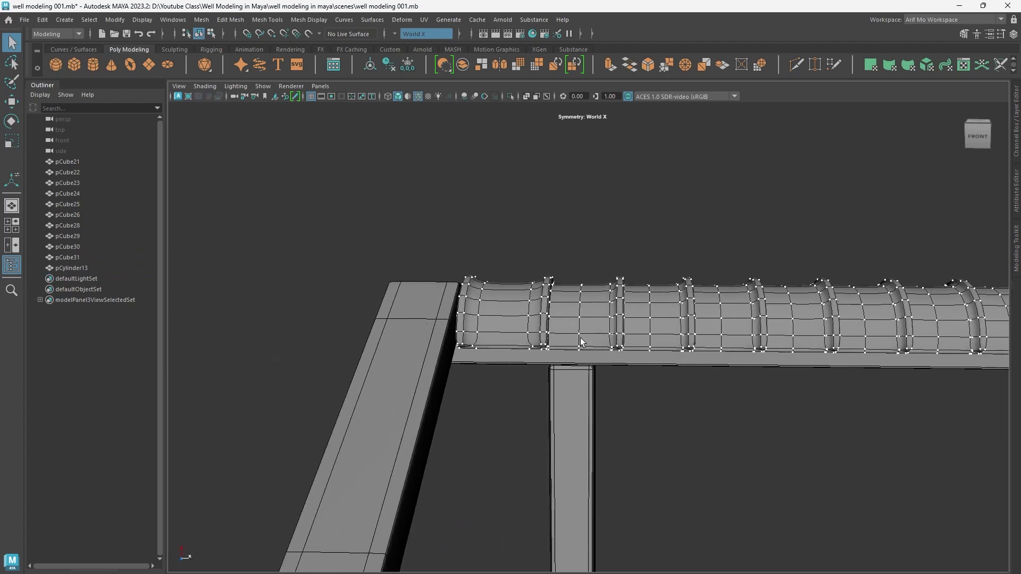
mouse_move(409, 220)
left_mouse_down()
mouse_move(506, 423)
mouse_move(536, 434)
left_mouse_up()
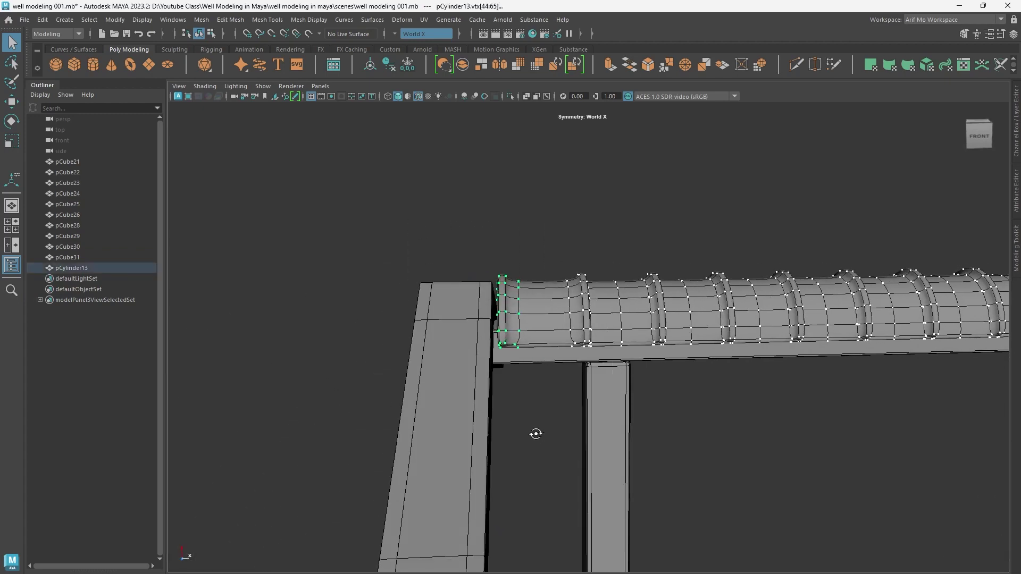
key("w")
left_click_drag(561, 304, 555, 304)
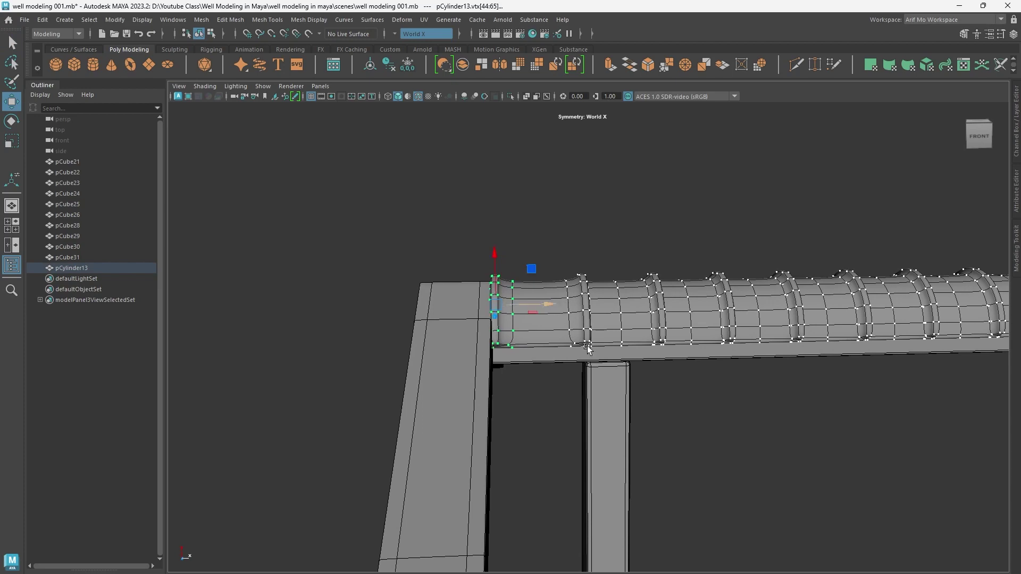
Step: Pan along the drum to its right end and turn symmetry off
scroll(668, 417, "down", 3)
middle_click_drag(667, 417, 559, 401, "alt")
scroll(768, 433, "up", 4)
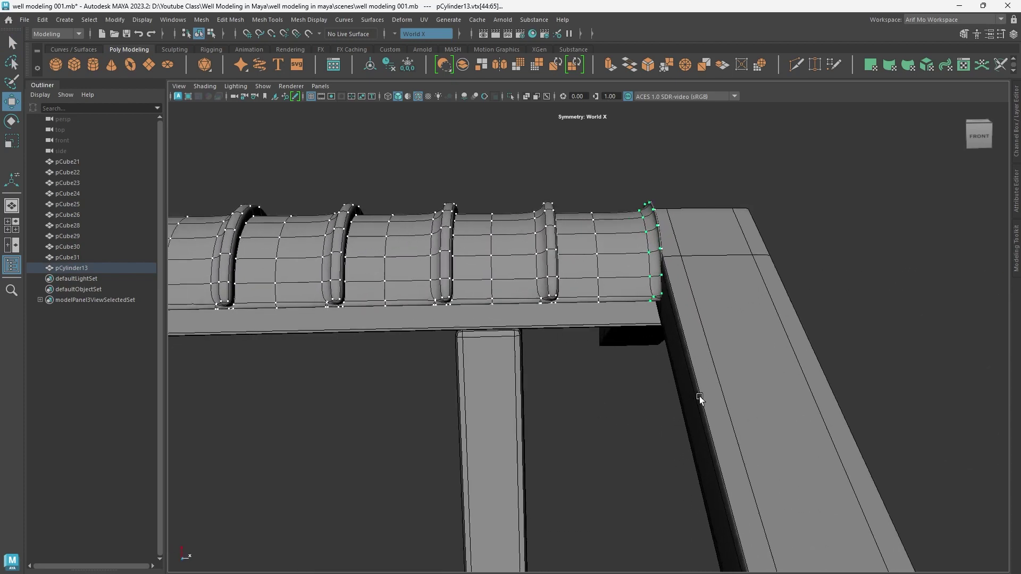
scroll(700, 399, "up", 1)
scroll(779, 417, "down", 2)
scroll(648, 416, "down", 2)
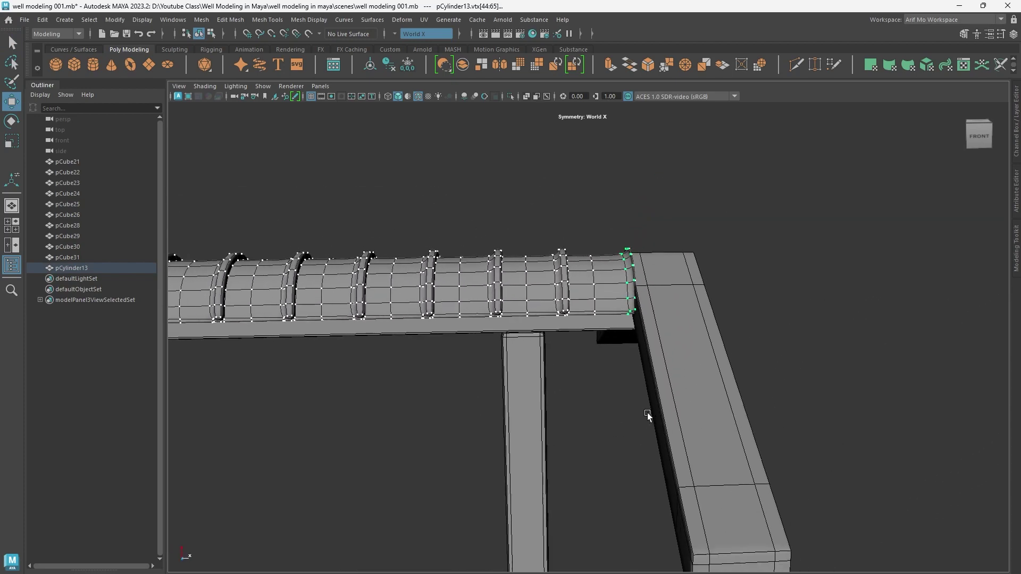
left_click(395, 34)
scroll(599, 403, "down", 2)
scroll(456, 381, "down", 2)
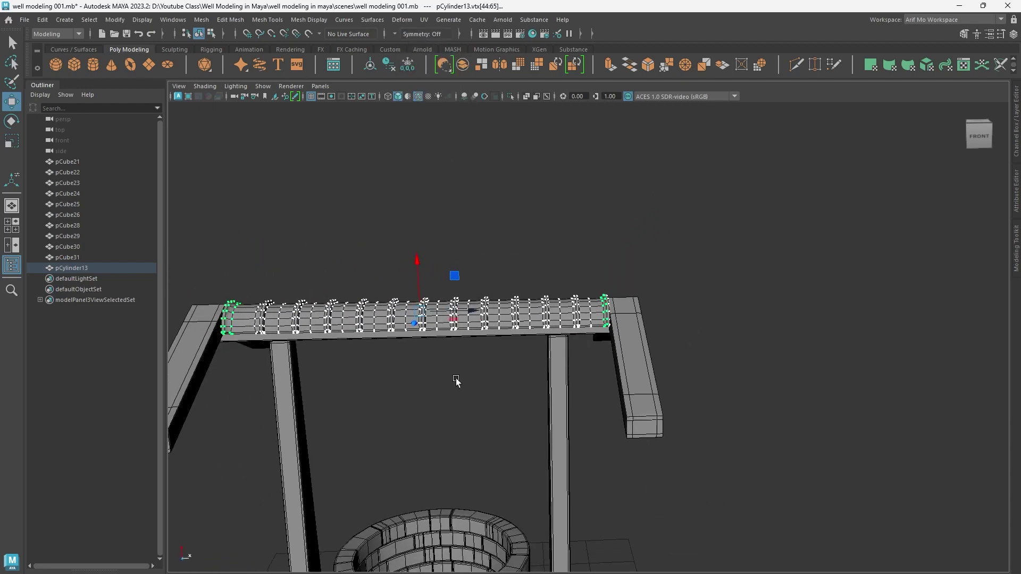
scroll(612, 420, "up", 1)
Step: Deselect the right-end vertex ring and nudge the left-end ring outward toward the post
left_click_drag(654, 372, 567, 280, "ctrl")
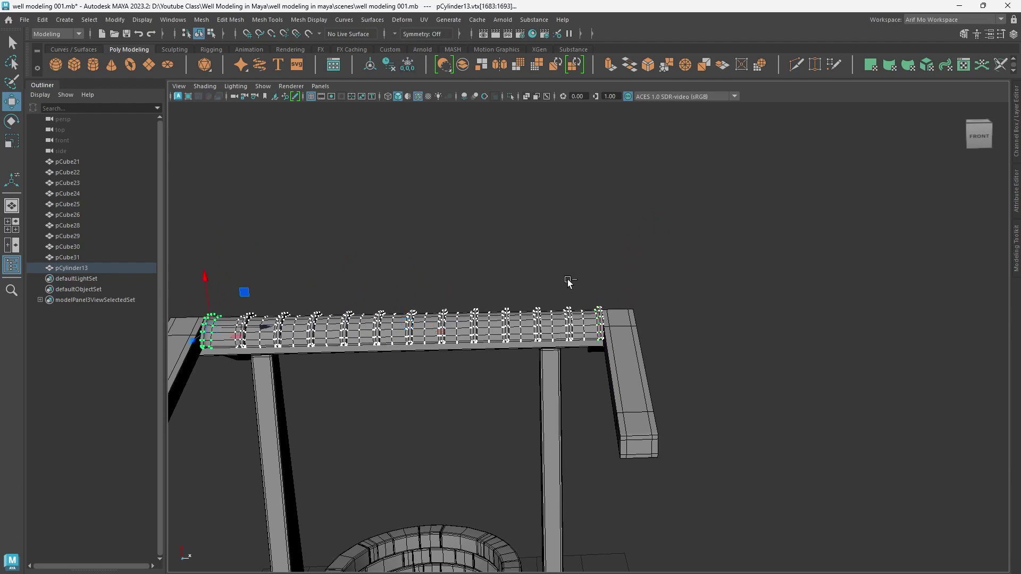
middle_click_drag(355, 404, 813, 416, "alt")
scroll(813, 417, "up", 3)
middle_click_drag(647, 424, 818, 418, "alt")
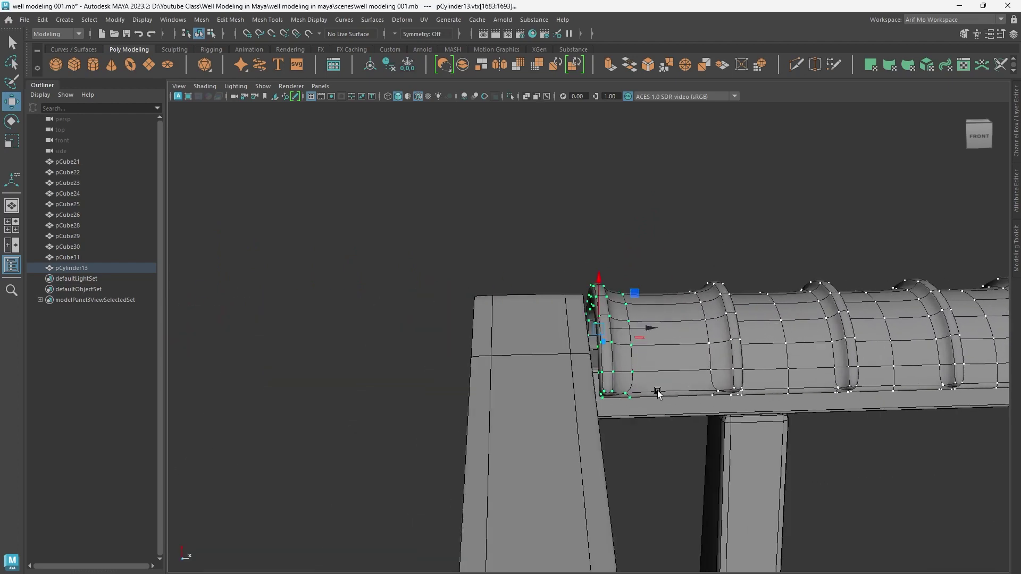
scroll(659, 366, "up", 2)
middle_click_drag(653, 324, 640, 327)
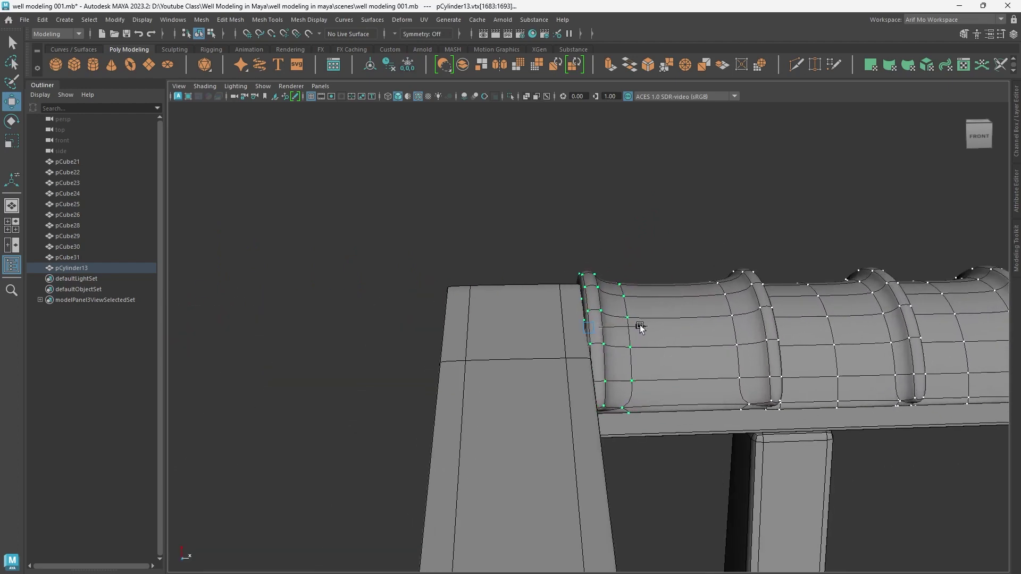
Step: Return the drum to Object Mode, deselect it and view the whole well
scroll(634, 330, "down", 5)
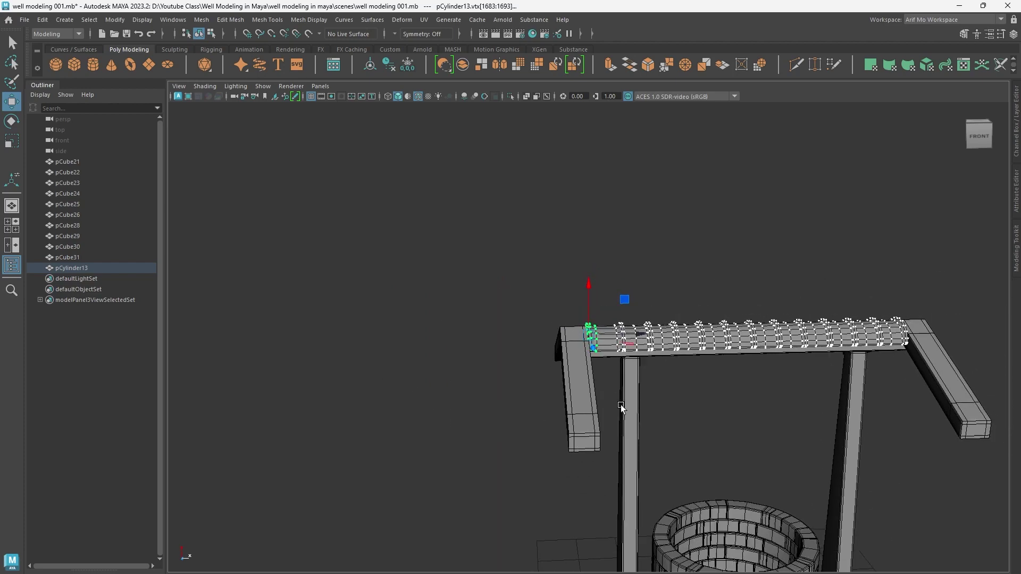
left_click_drag(499, 386, 511, 358, "alt")
right_click(571, 260)
right_click_drag(573, 263, 624, 245)
left_click(742, 422)
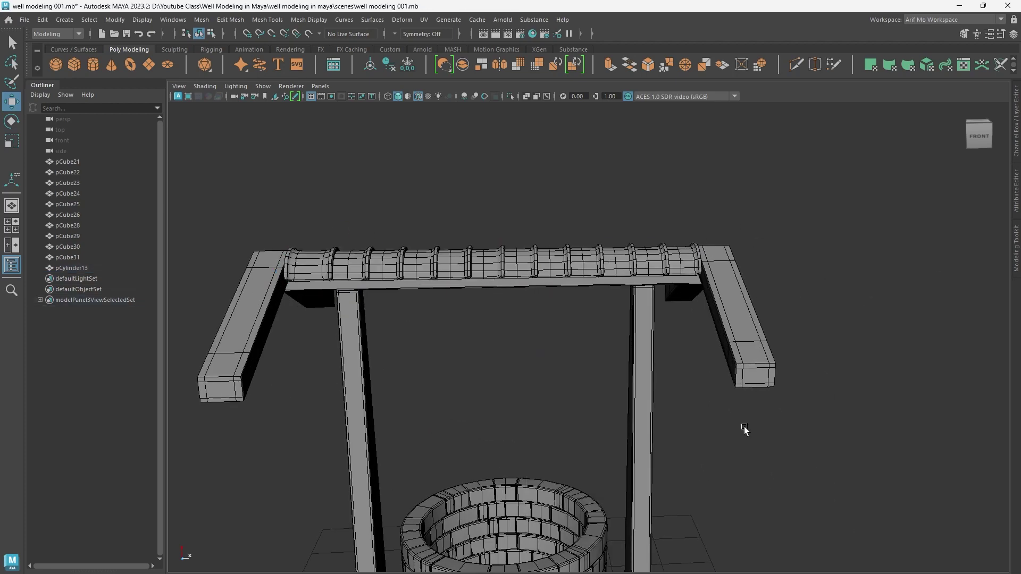
scroll(743, 426, "down", 5)
mouse_move(743, 426)
left_mouse_down("alt")
mouse_move(388, 406)
mouse_move(467, 375)
mouse_move(518, 378)
mouse_move(470, 428)
mouse_move(604, 433)
left_mouse_up("alt")
Step: Fill the window with the viewport and create a polygon cube, pCube32, at the origin
key("ctrl+space")
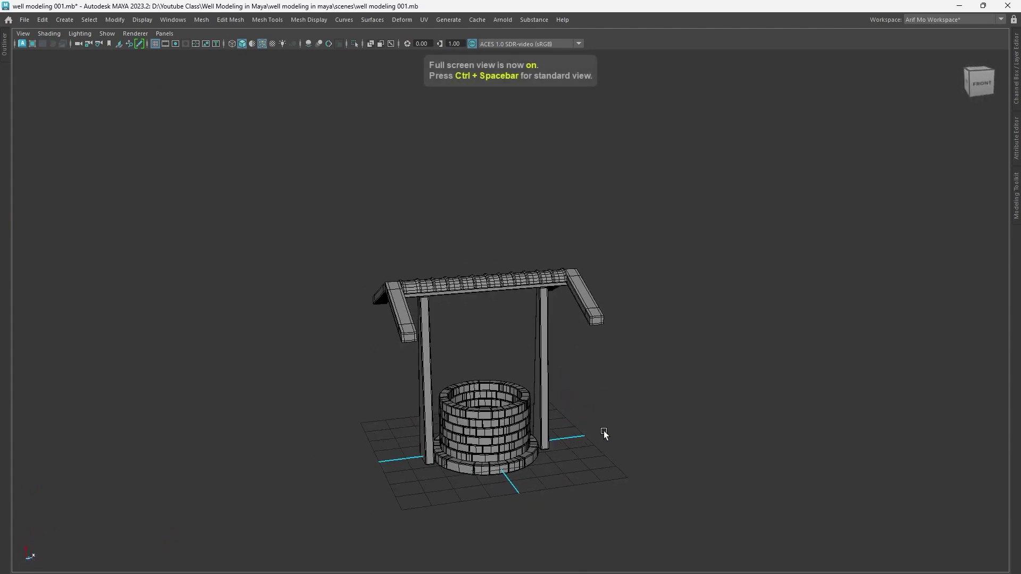
right_click_drag(603, 433, 775, 435, "alt")
scroll(686, 340, "up", 3)
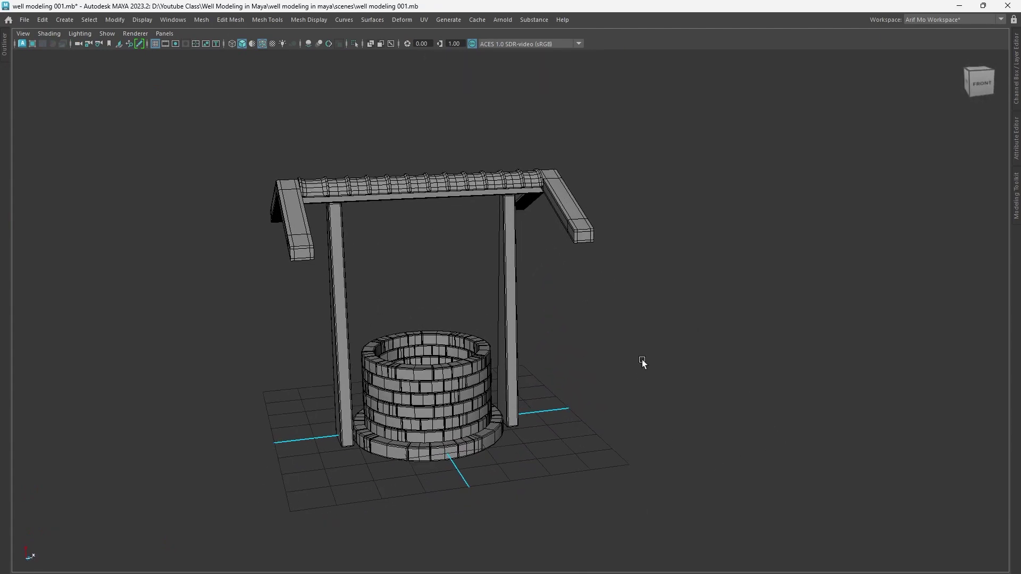
right_click(667, 287, "shift")
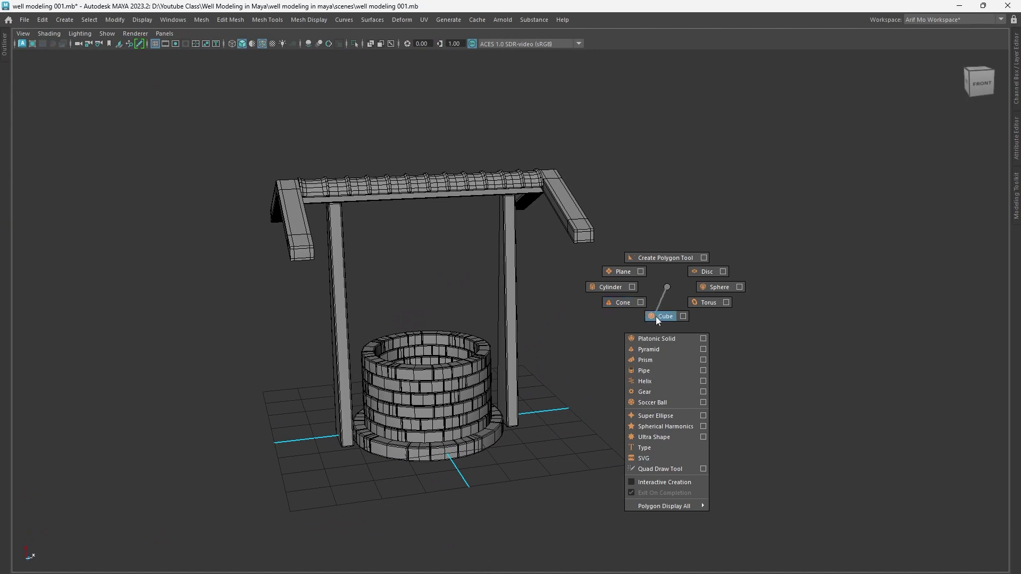
right_click_drag(657, 319, 659, 318, "shift")
Step: Isolate and frame the new cube, then flatten it into a low box
key("ctrl+1")
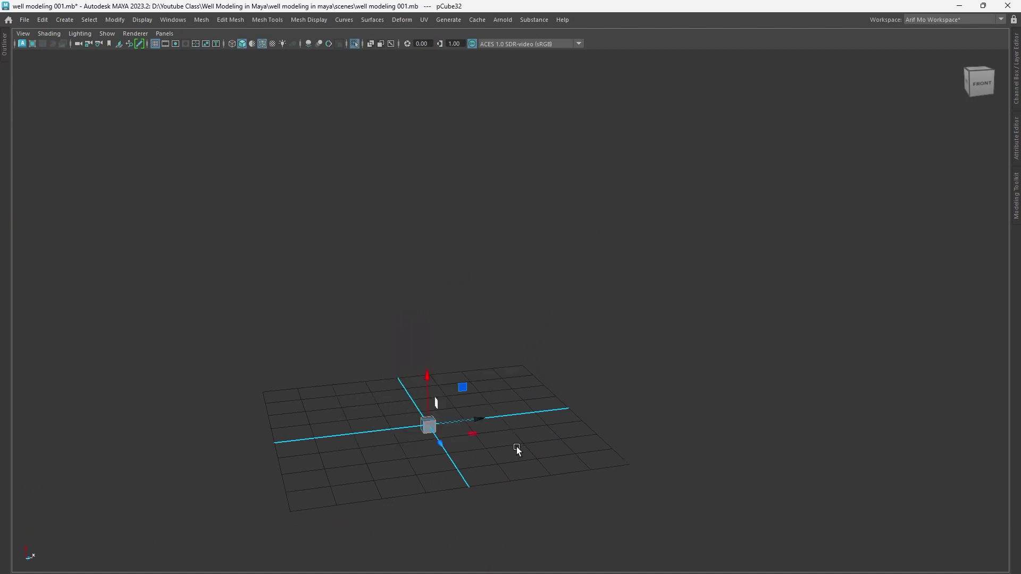
key("f")
left_click_drag(700, 463, 555, 426, "alt")
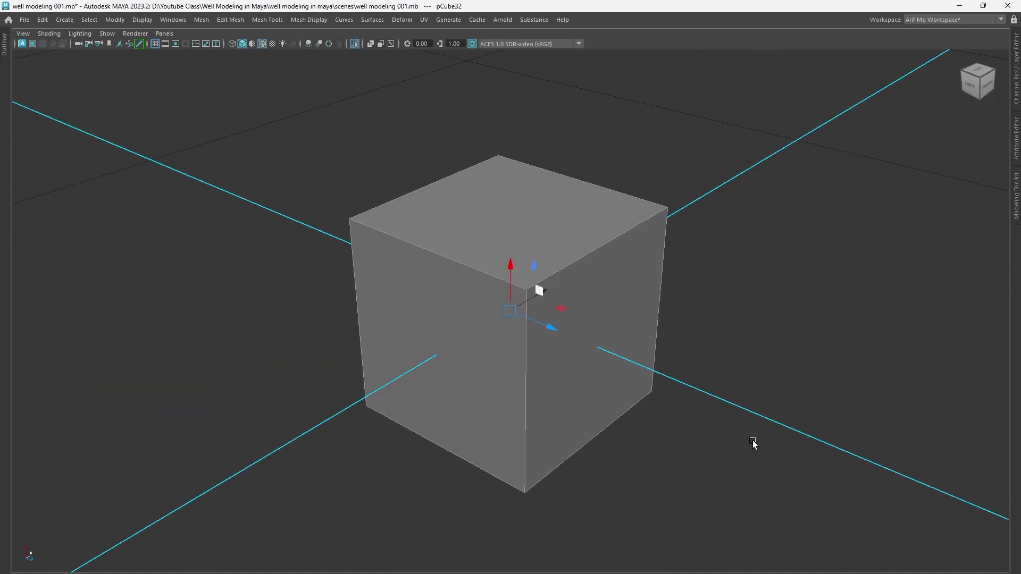
scroll(605, 329, "up", 3)
left_click_drag(460, 255, 461, 287)
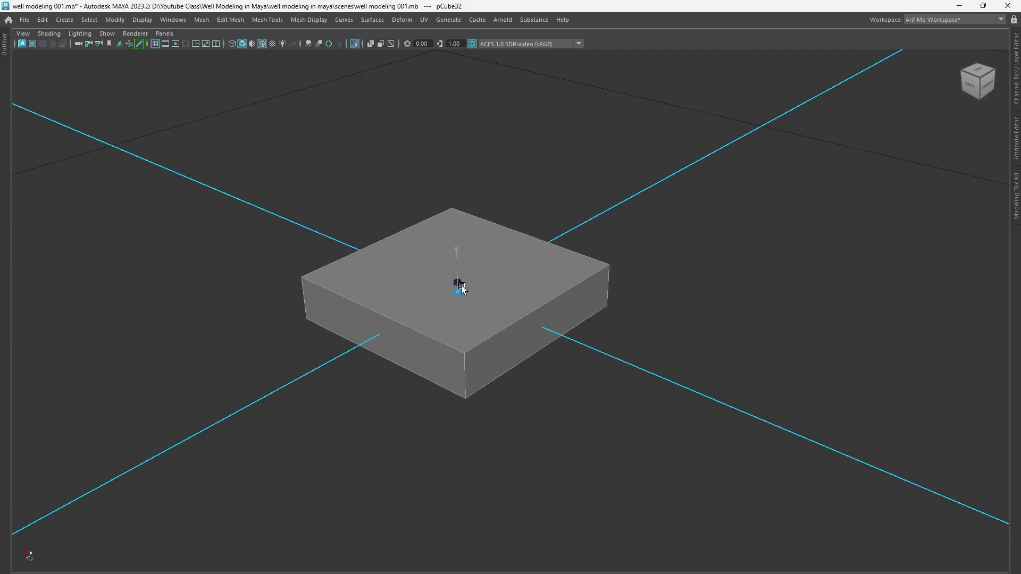
scroll(556, 401, "down", 3)
mouse_move(556, 401)
left_mouse_down("alt")
mouse_move(526, 403)
mouse_move(597, 403)
left_mouse_up("alt")
scroll(611, 399, "up", 2)
Step: Stretch the box into a long slab and widen it
left_click_drag(506, 331, 551, 372)
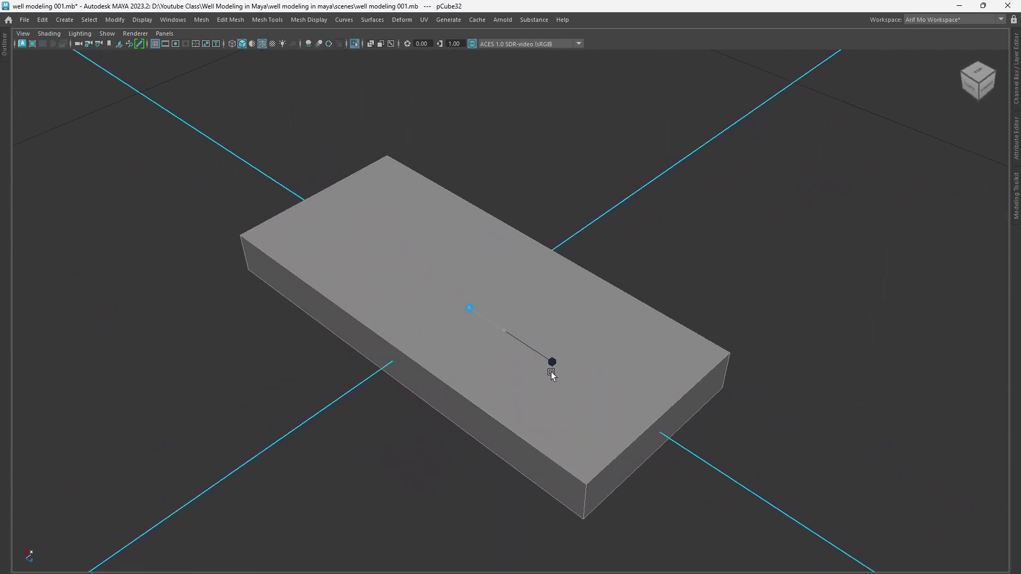
scroll(620, 440, "down", 3)
left_click_drag(620, 440, 378, 401, "alt")
scroll(391, 400, "up", 2)
scroll(576, 416, "up", 2)
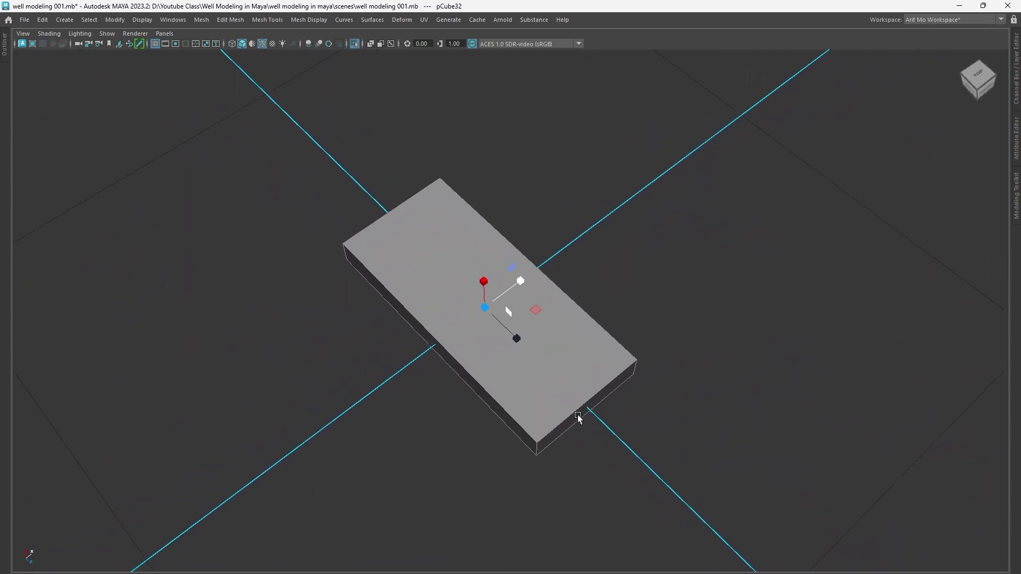
scroll(537, 372, "up", 1)
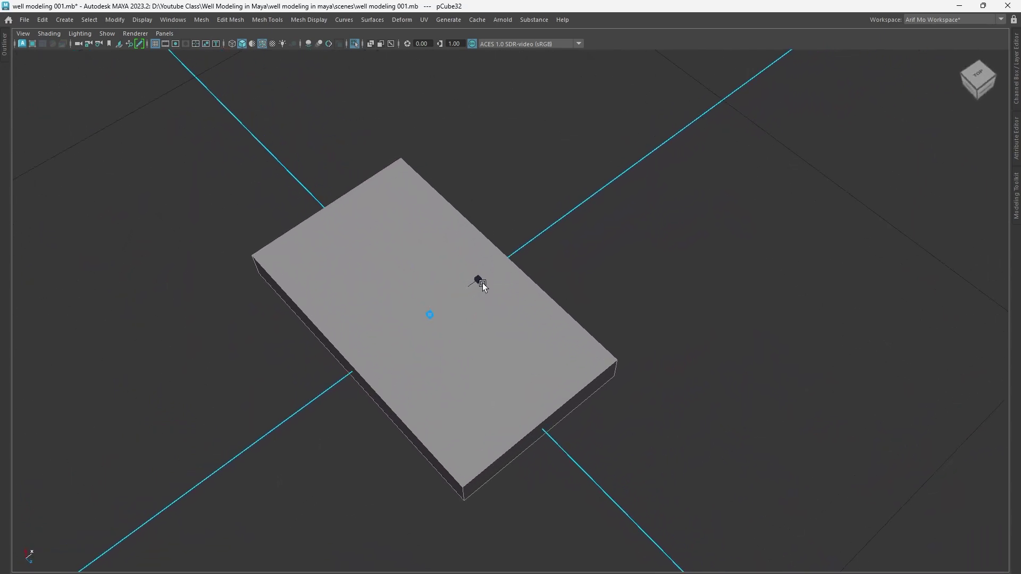
left_click_drag(469, 292, 483, 282)
scroll(521, 366, "down", 1)
scroll(597, 358, "up", 3)
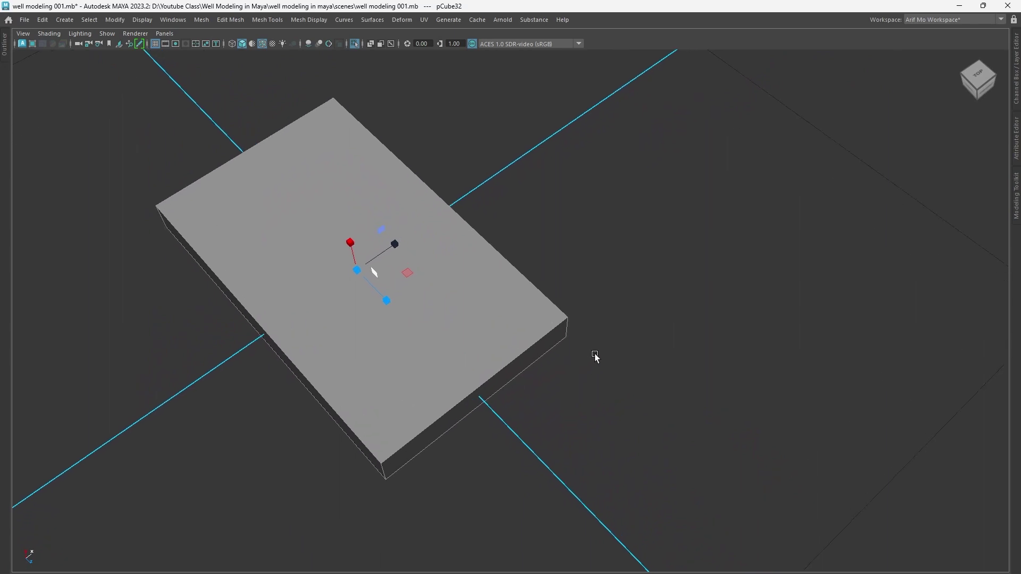
Step: Multi-Cut a lengthwise centre edge into the slab
mouse_move(482, 281)
right_mouse_down("shift")
mouse_move(483, 304)
mouse_move(415, 274)
right_mouse_up("shift")
scroll(633, 464, "down", 2)
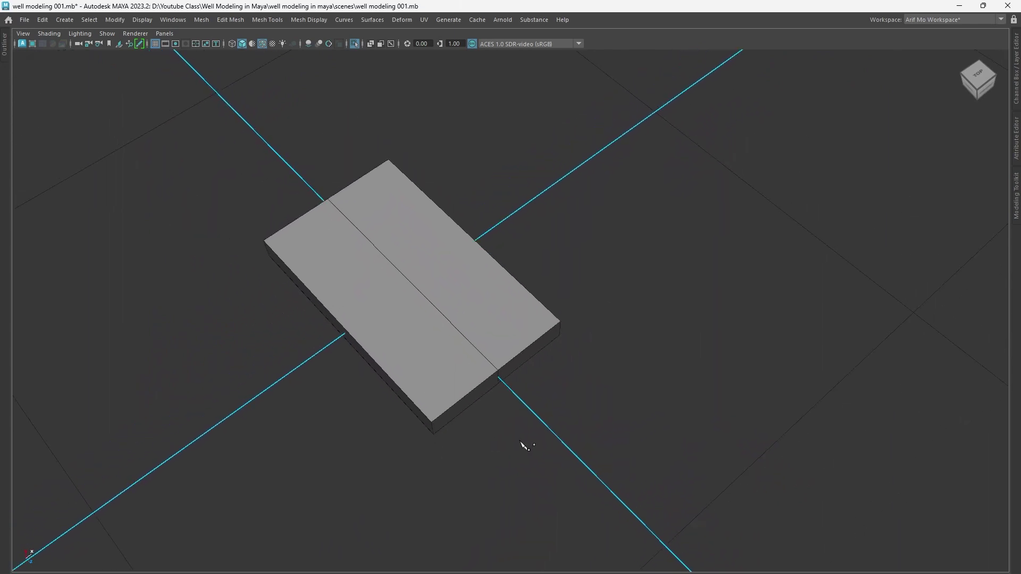
scroll(586, 424, "up", 2)
scroll(592, 426, "up", 1)
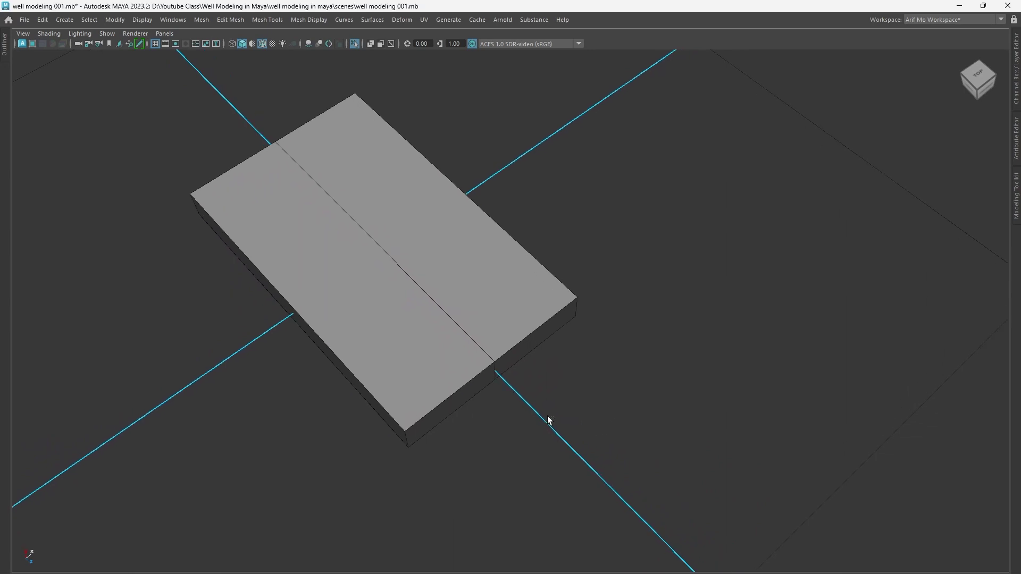
Step: Pull the near-end centre vertices outward into a point and return to Object Mode
left_click_drag(552, 418, 461, 343)
right_click_drag(467, 272, 421, 272)
left_click_drag(524, 410, 564, 433)
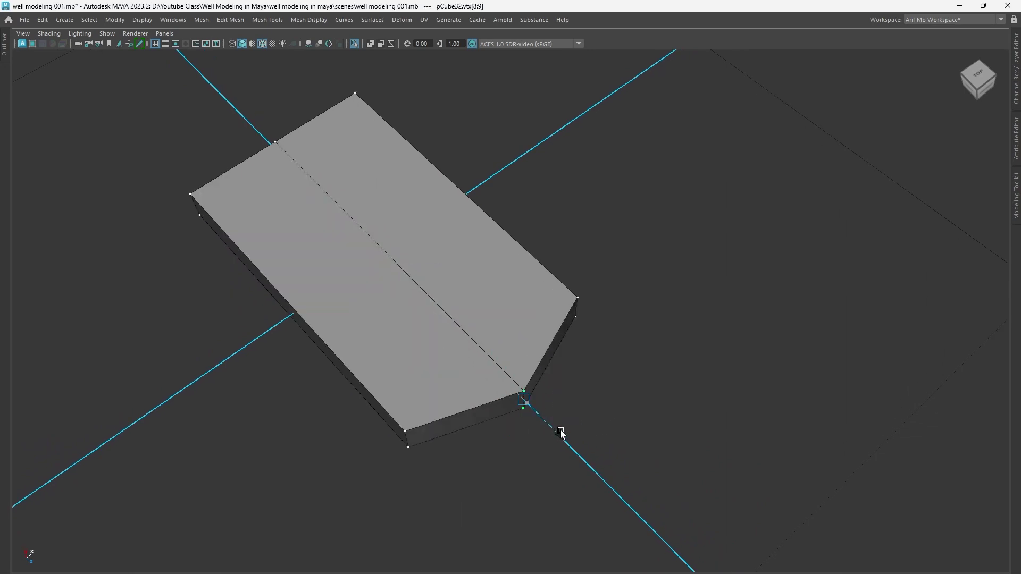
scroll(565, 435, "down", 3)
scroll(478, 387, "up", 1)
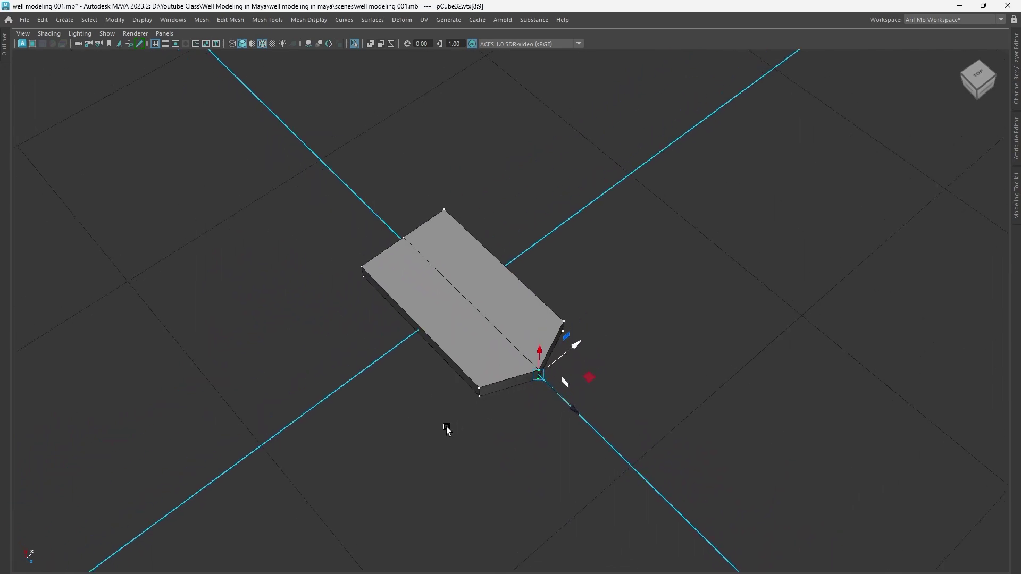
scroll(447, 324, "up", 2)
right_click(448, 272)
left_click(497, 255)
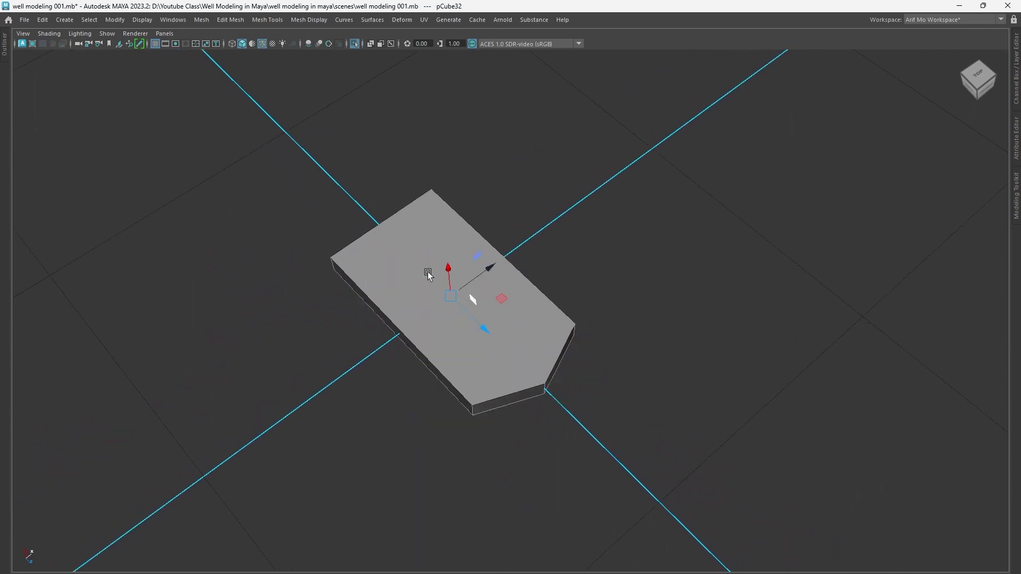
Step: With Multi-Cut, cut an edge across the plank slab starting at the corner vertex
right_click_drag(428, 273, 326, 253, "shift")
left_click(445, 372, "ctrl")
scroll(502, 352, "up", 1)
left_click(526, 440)
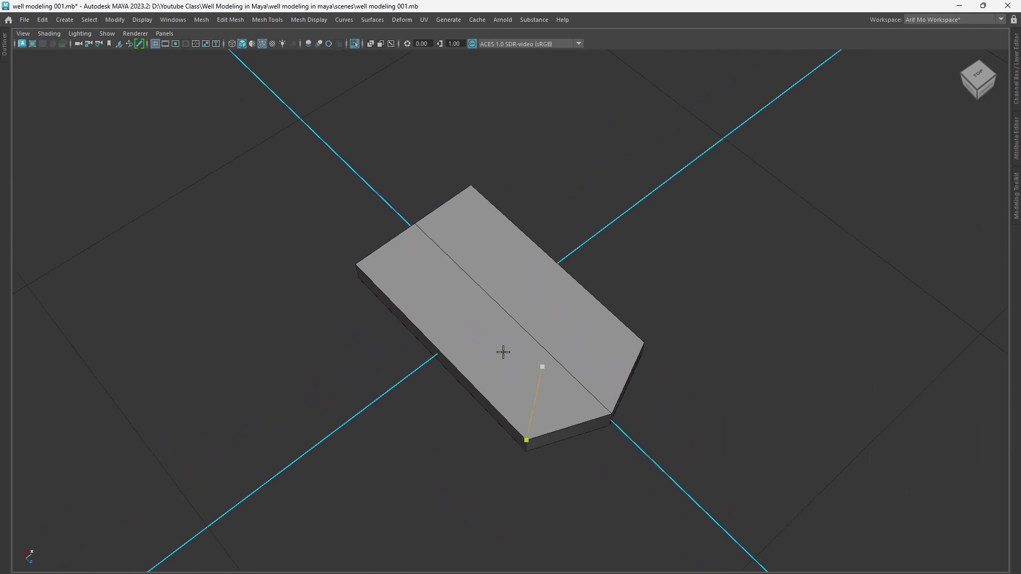
Step: Insert support edge loops near the top rim, both long rims and the bottom front edge
left_click(360, 270, "ctrl")
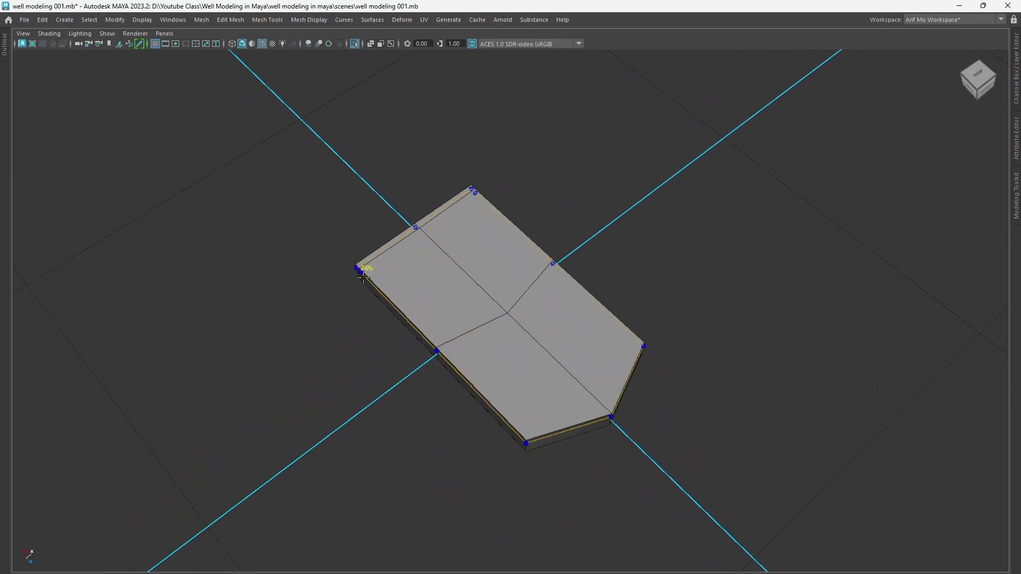
left_click(534, 428, "ctrl")
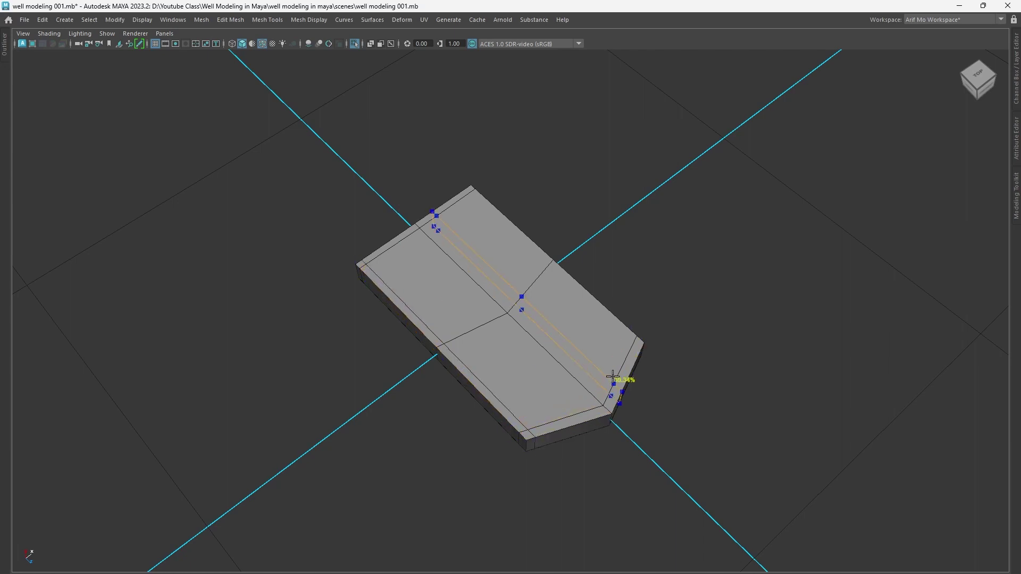
left_click(634, 347, "ctrl")
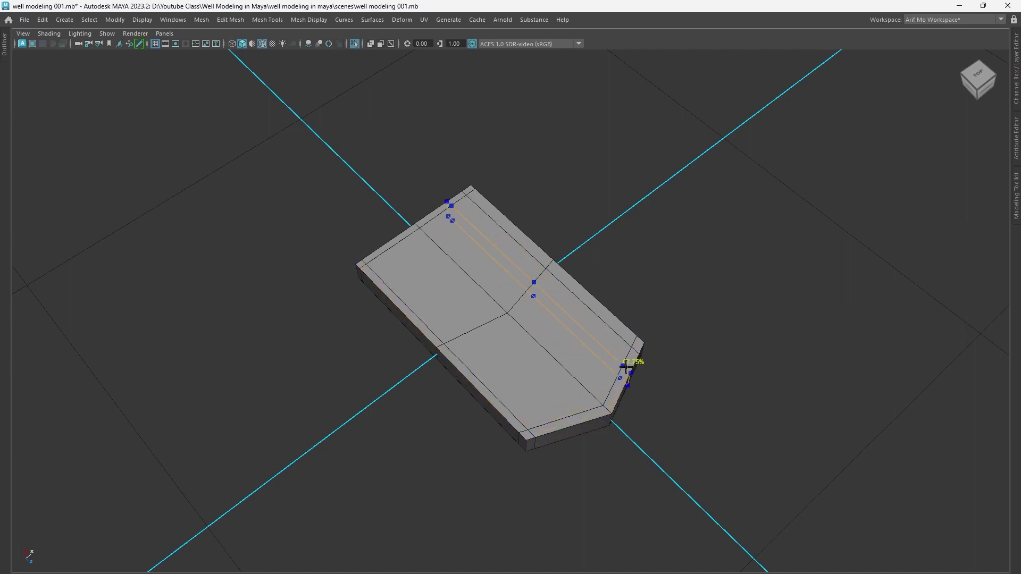
left_click(556, 414, "ctrl")
scroll(573, 520, "down", 3)
scroll(545, 436, "up", 2)
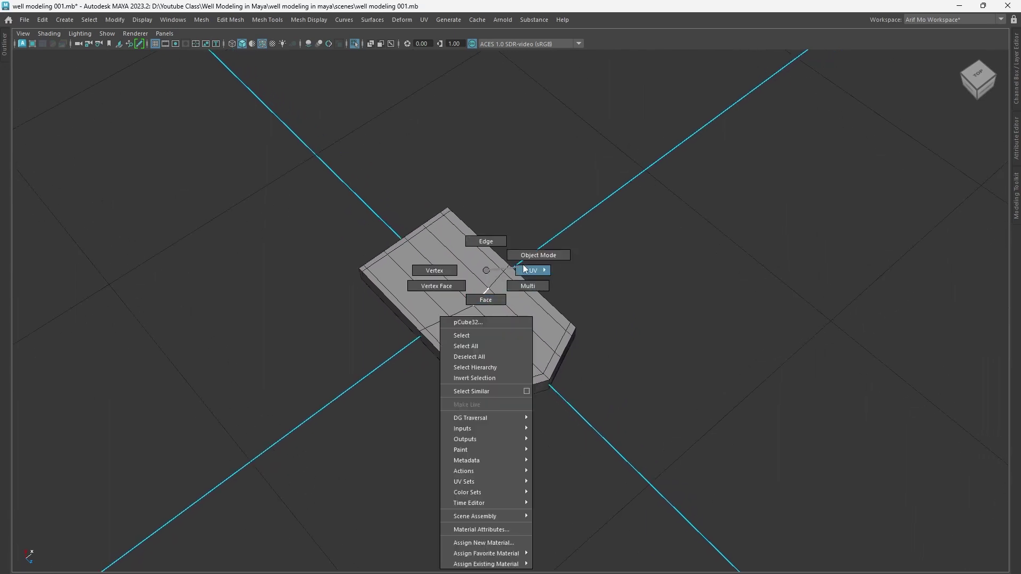
Step: Return to Object Mode and show the pointed plank in smooth preview (key 3)
right_click_drag(486, 297, 522, 264)
key("3")
mouse_move(504, 385)
left_mouse_down("alt")
mouse_move(569, 392)
mouse_move(476, 303)
mouse_move(366, 303)
mouse_move(521, 380)
mouse_move(501, 378)
left_mouse_up("alt")
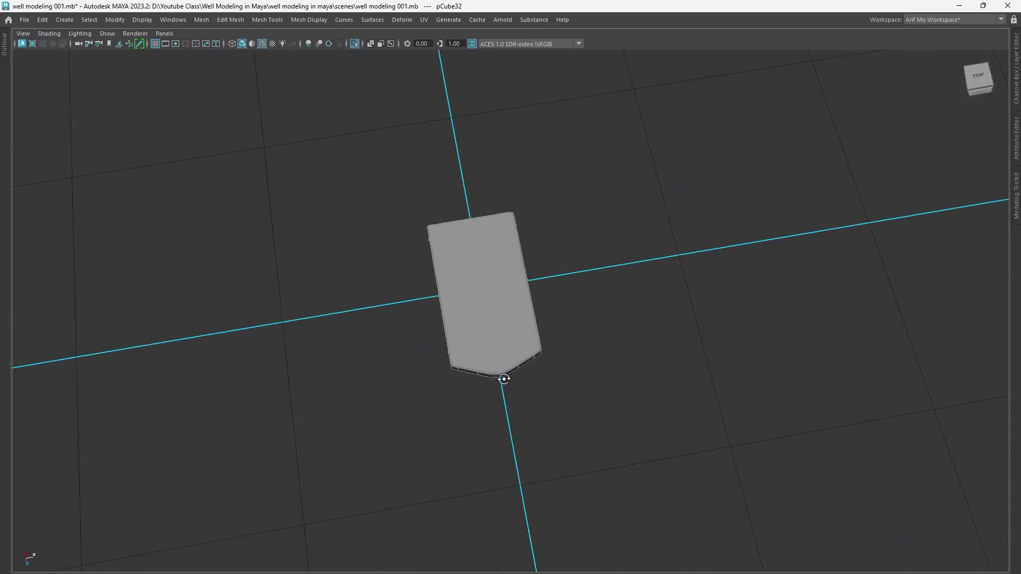
scroll(771, 462, "up", 3)
scroll(649, 419, "up", 2)
scroll(651, 395, "up", 2)
Step: Zoom in close on the smoothed plank and switch to Vertex mode
scroll(649, 397, "up", 1)
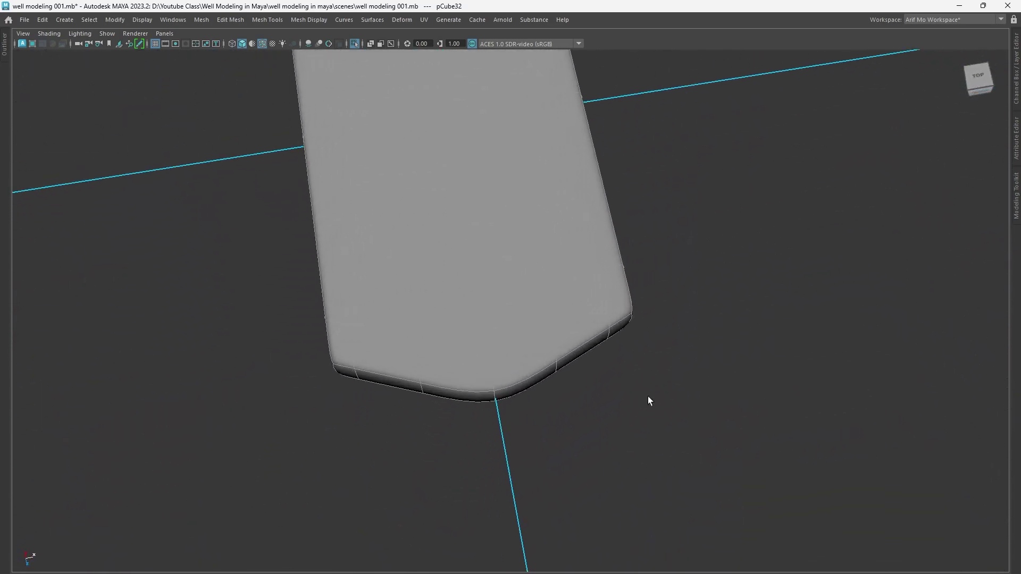
scroll(611, 391, "up", 2)
scroll(615, 399, "up", 1)
right_click_drag(498, 334, 444, 283)
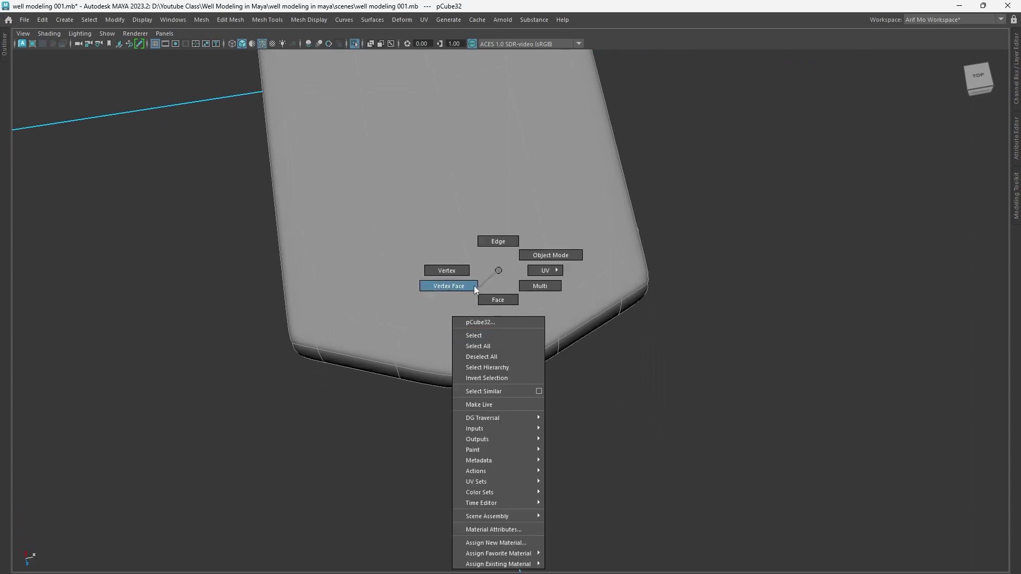
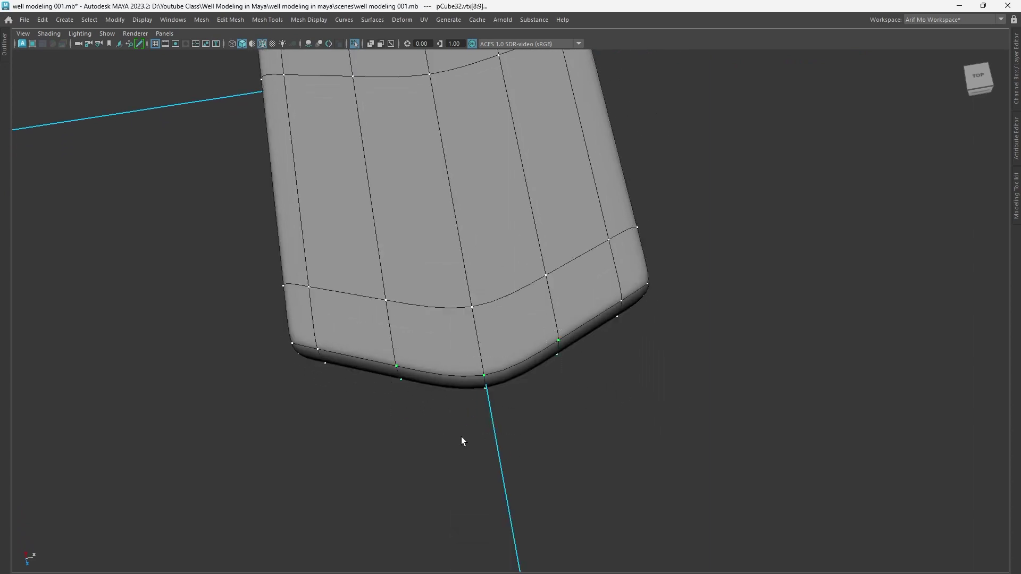
Step: Turn on Soft Select with a smaller falloff radius and pull the tile's bottom vertices down
key("b")
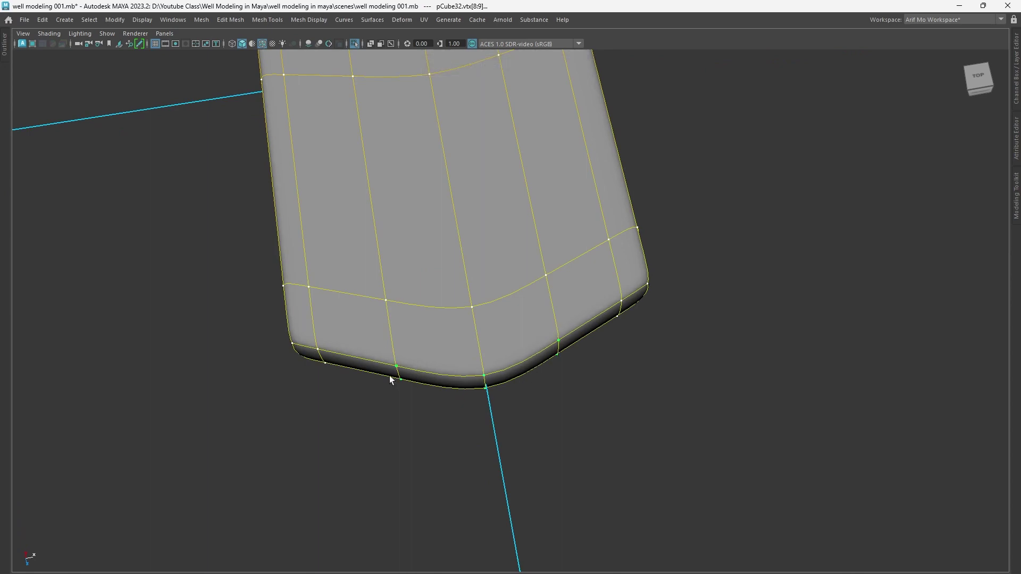
scroll(255, 381, "down", 5)
scroll(387, 389, "down", 3)
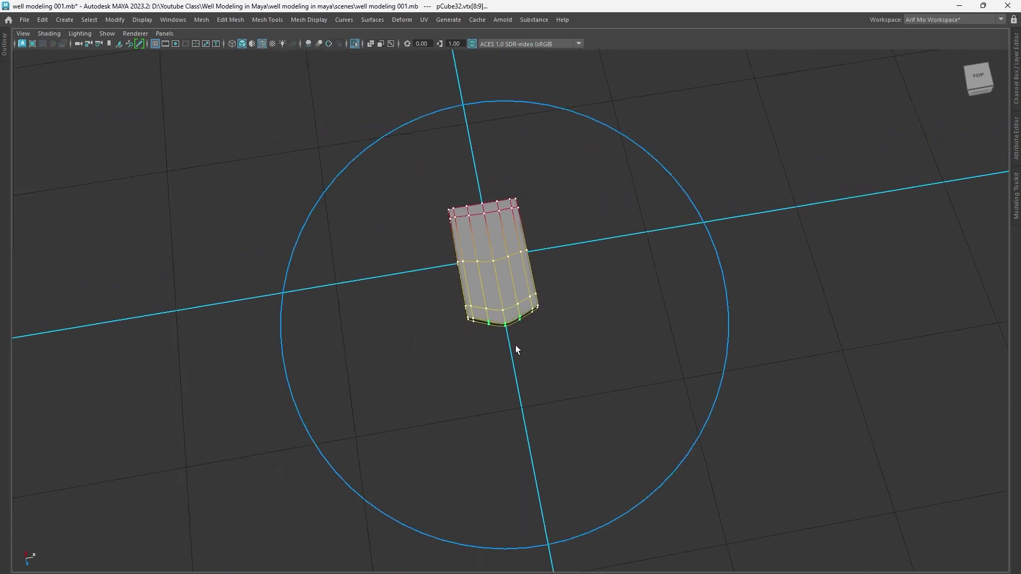
middle_click_drag(512, 353, 314, 334)
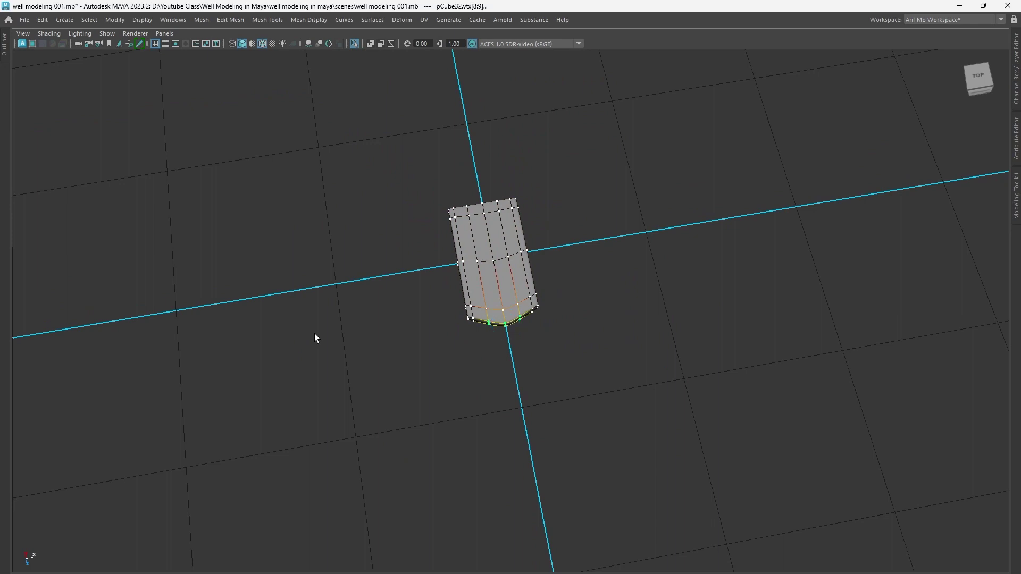
scroll(531, 393, "up", 5)
scroll(588, 421, "up", 2)
middle_click_drag(588, 421, 573, 414, "alt")
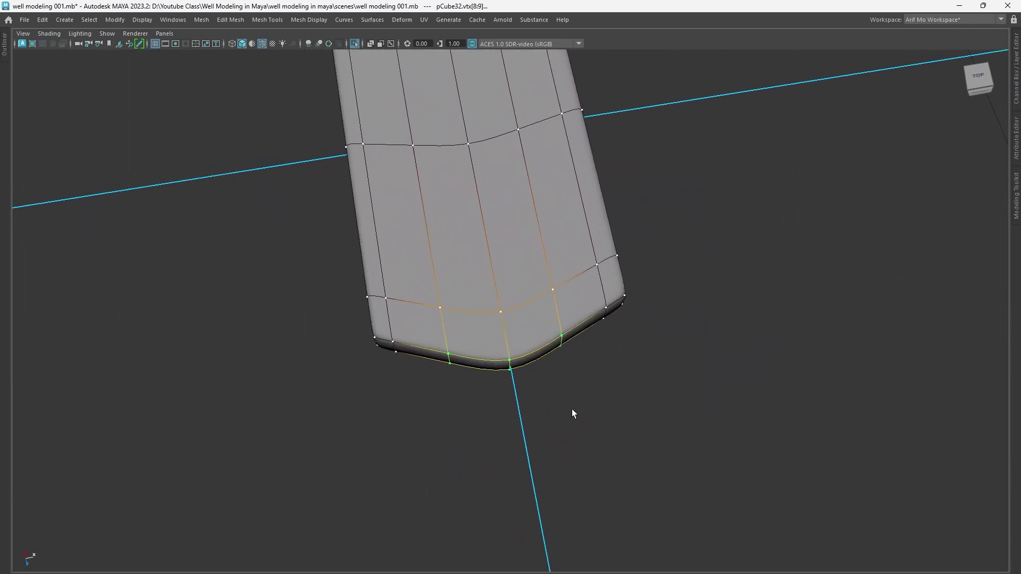
left_click_drag(525, 406, 523, 437)
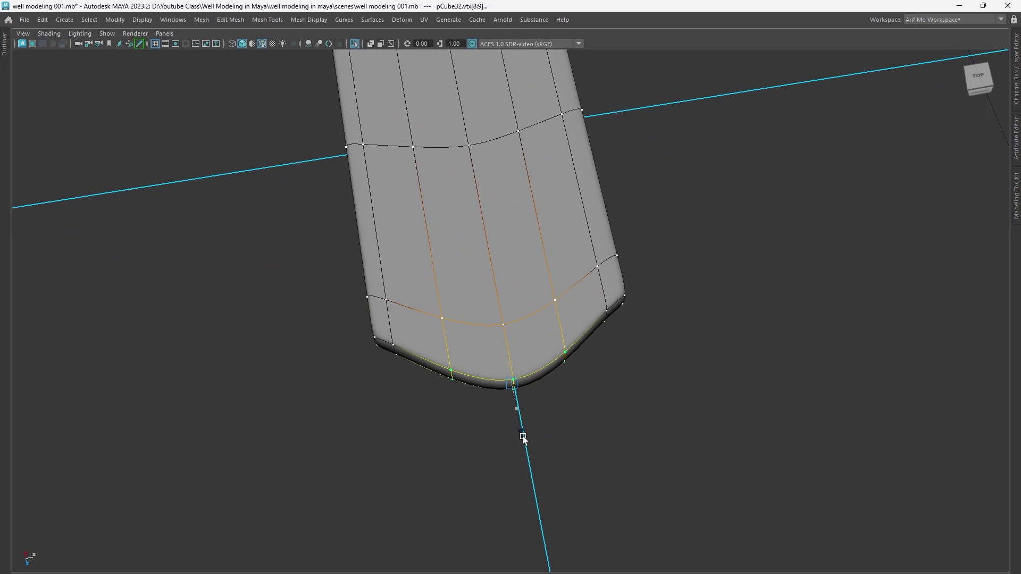
Step: Drag the corner vertices and lower edge loop down, pulling the bottom-centre vertex into a point
mouse_move(523, 437)
left_mouse_down("alt")
mouse_move(713, 424)
mouse_move(557, 427)
left_mouse_up("alt")
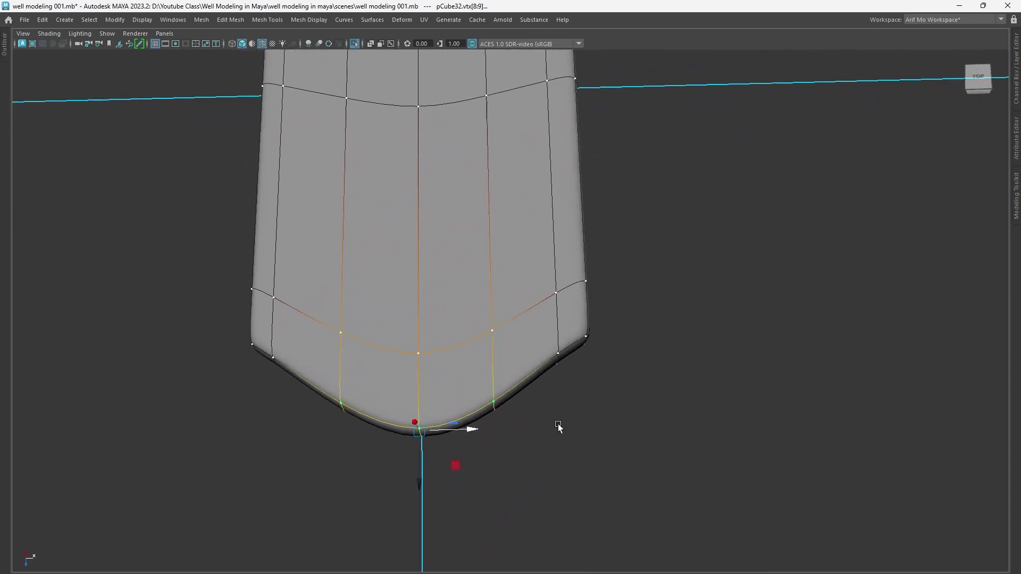
left_click_drag(554, 359, 537, 348)
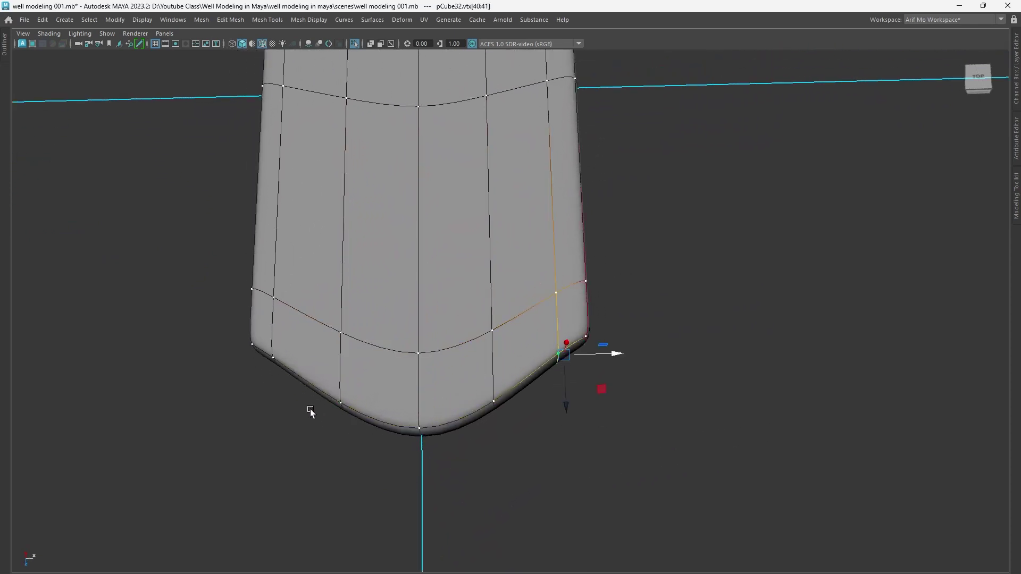
left_click_drag(269, 352, 268, 352, "shift")
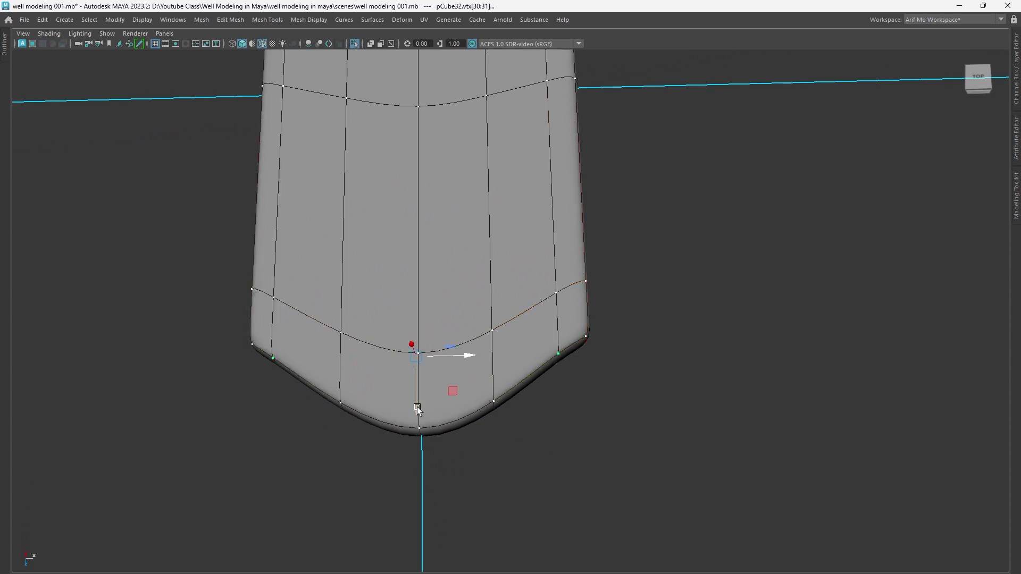
mouse_move(417, 408)
left_mouse_down()
mouse_move(423, 442)
mouse_move(378, 390)
left_mouse_up()
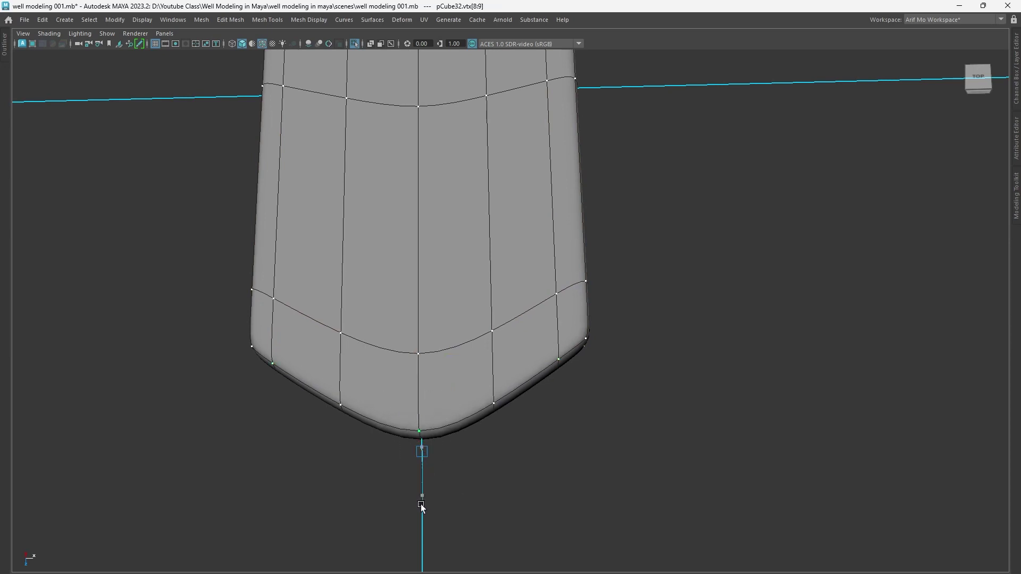
left_click_drag(421, 506, 419, 514)
right_click_drag(659, 477, 482, 445, "alt")
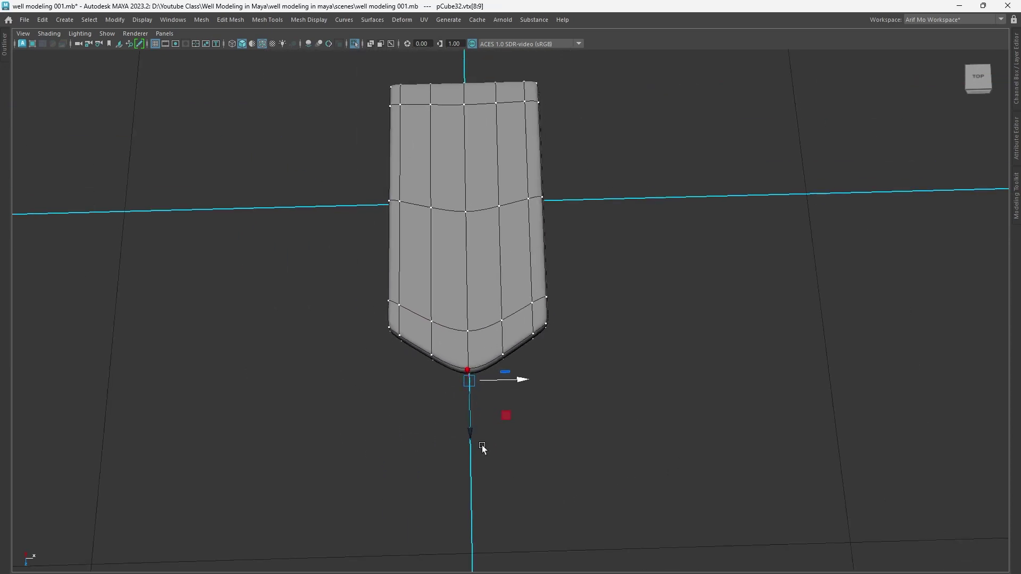
mouse_move(481, 445)
left_mouse_down("alt")
mouse_move(483, 421)
mouse_move(643, 468)
mouse_move(577, 406)
left_mouse_up("alt")
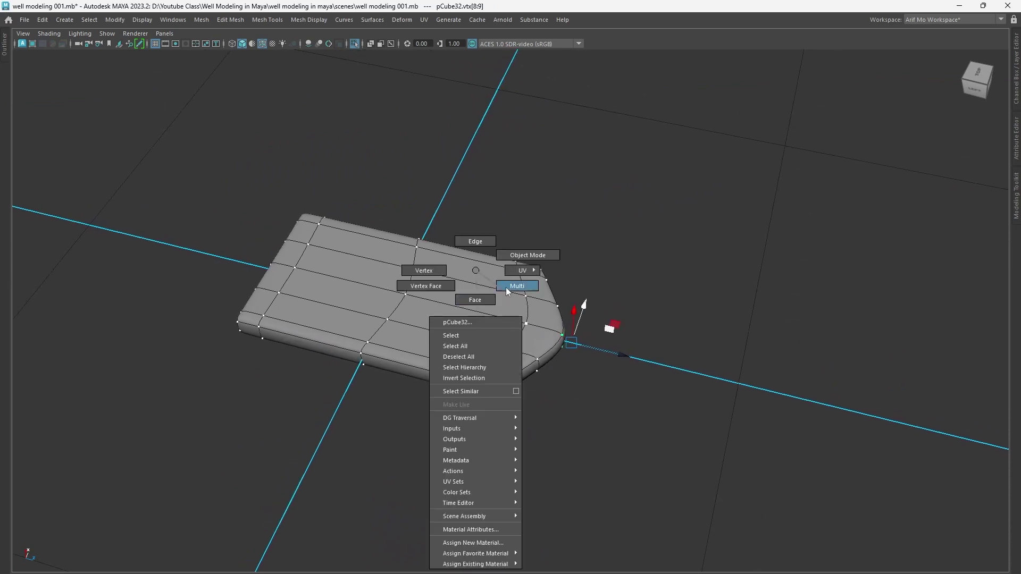
Step: Duplicate the tile sideways, then repeat with Shift+D to form a row of four tiles
mouse_move(467, 297)
right_mouse_down()
mouse_move(516, 287)
mouse_move(401, 417)
right_mouse_up()
mouse_move(401, 417)
left_mouse_down("alt")
mouse_move(544, 420)
mouse_move(526, 405)
mouse_move(457, 392)
left_mouse_up("alt")
mouse_move(457, 392)
right_mouse_down("alt")
mouse_move(685, 441)
mouse_move(421, 417)
right_mouse_up("alt")
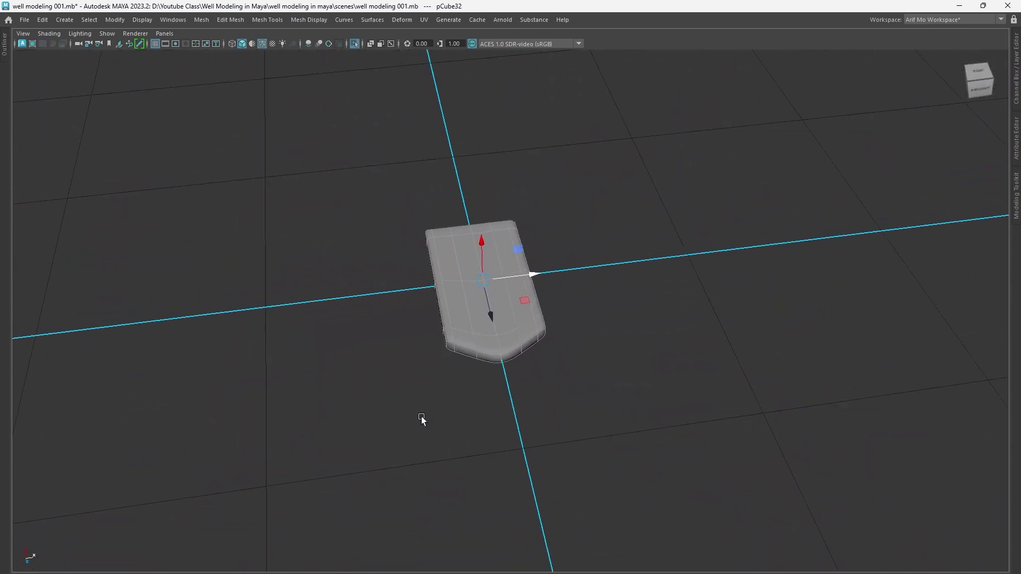
middle_click_drag(421, 416, 514, 430, "alt")
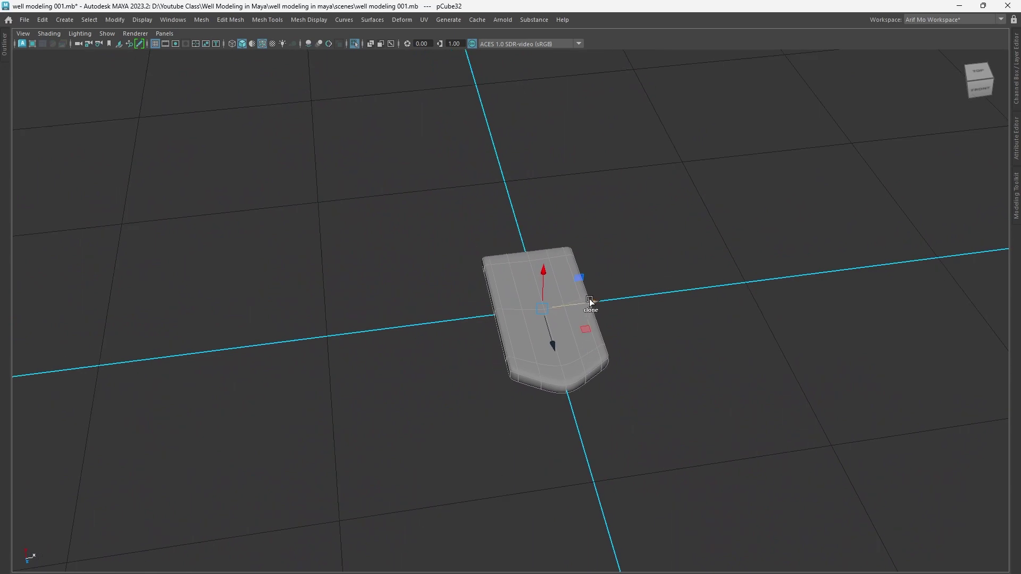
mouse_move(589, 302)
left_mouse_down("shift")
mouse_move(455, 307)
mouse_move(495, 304)
left_mouse_up("shift")
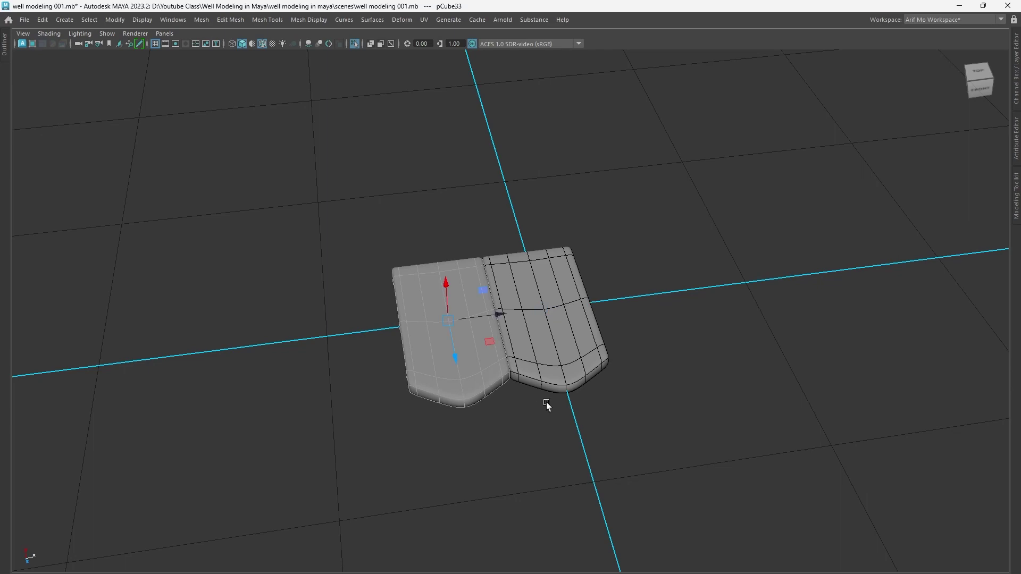
key("shift+d")
key("shift+d")
key("shift+d")
key("shift+d")
key("shift+d")
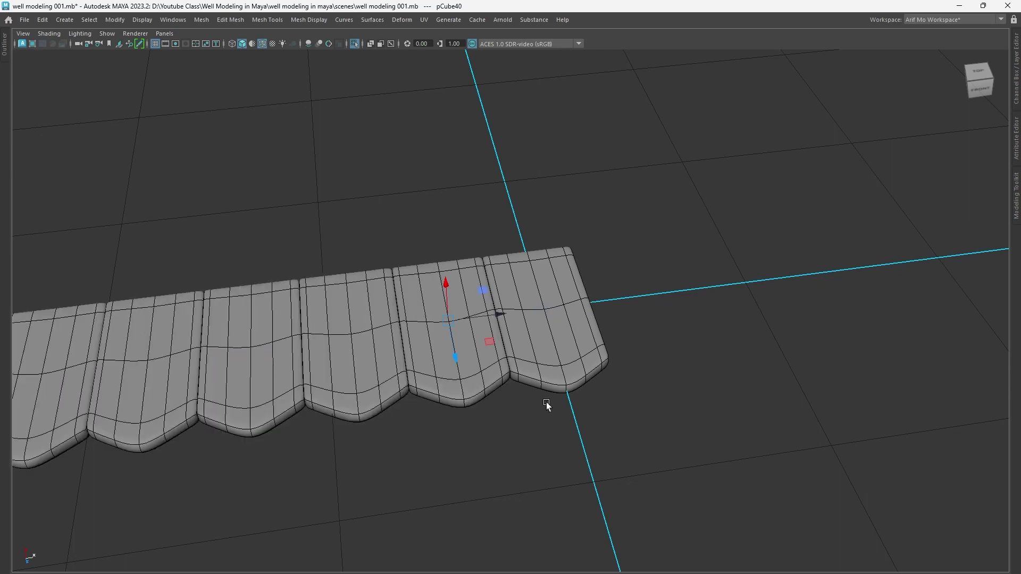
scroll(672, 444, "down", 5)
scroll(430, 400, "down", 1)
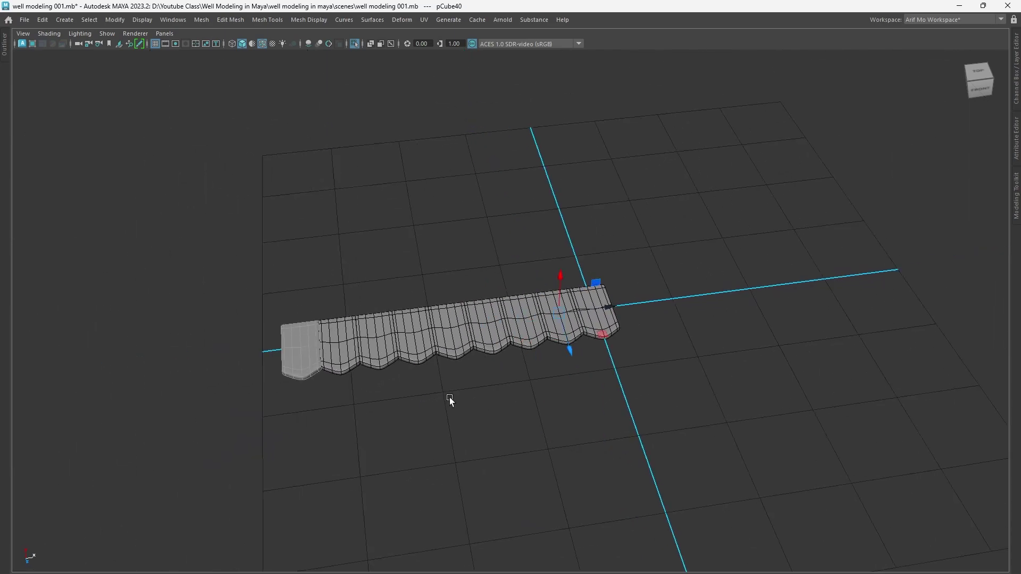
key("shift+d")
key("shift+d")
key("shift+d")
Step: Select the whole tile row, combine it into one mesh, and center it on the grid
scroll(449, 398, "down", 3)
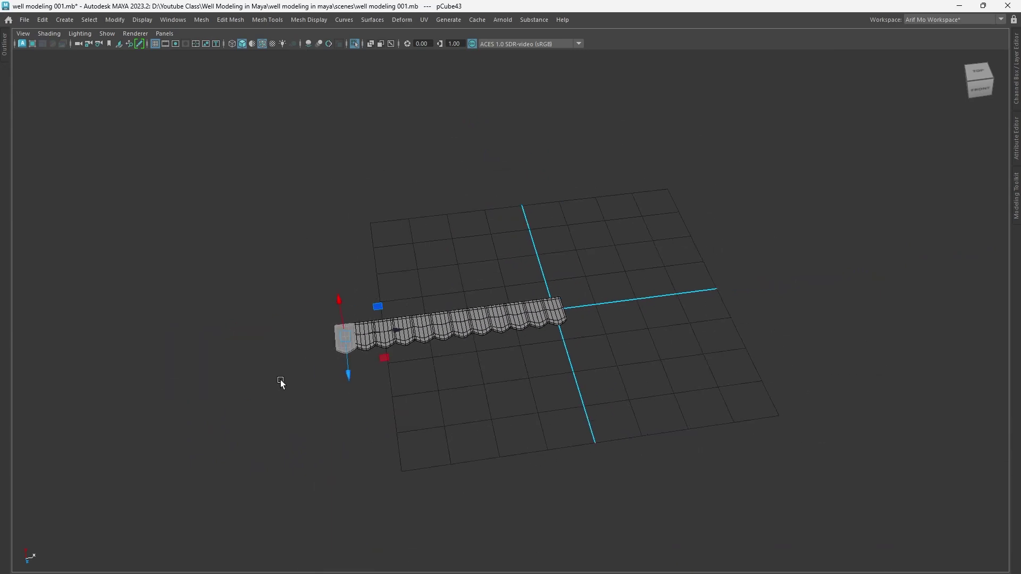
scroll(439, 416, "up", 1)
scroll(438, 416, "up", 2)
left_click_drag(789, 425, 406, 319)
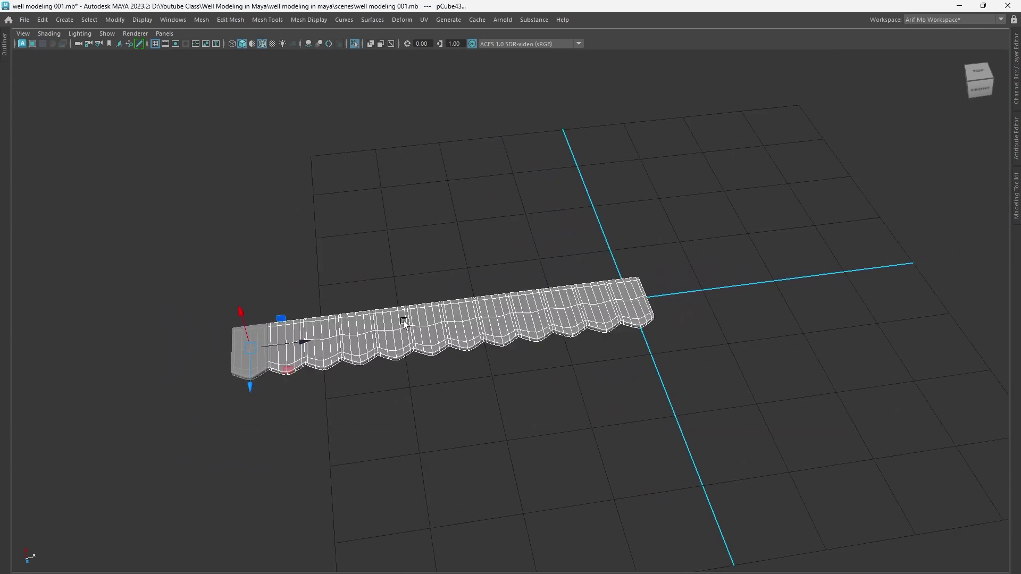
right_click(427, 202, "shift")
left_click(396, 428)
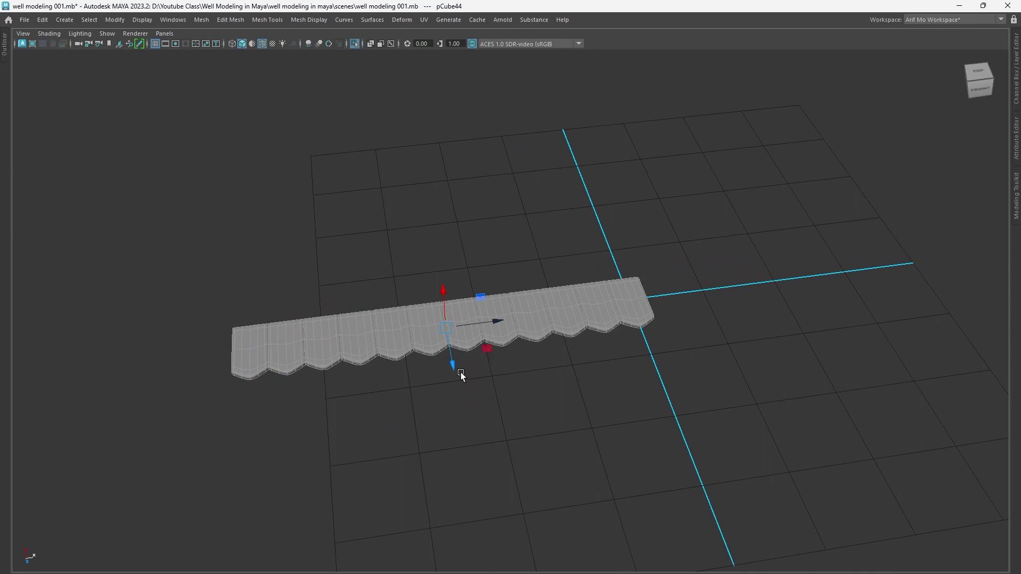
left_click_drag(490, 321, 605, 311)
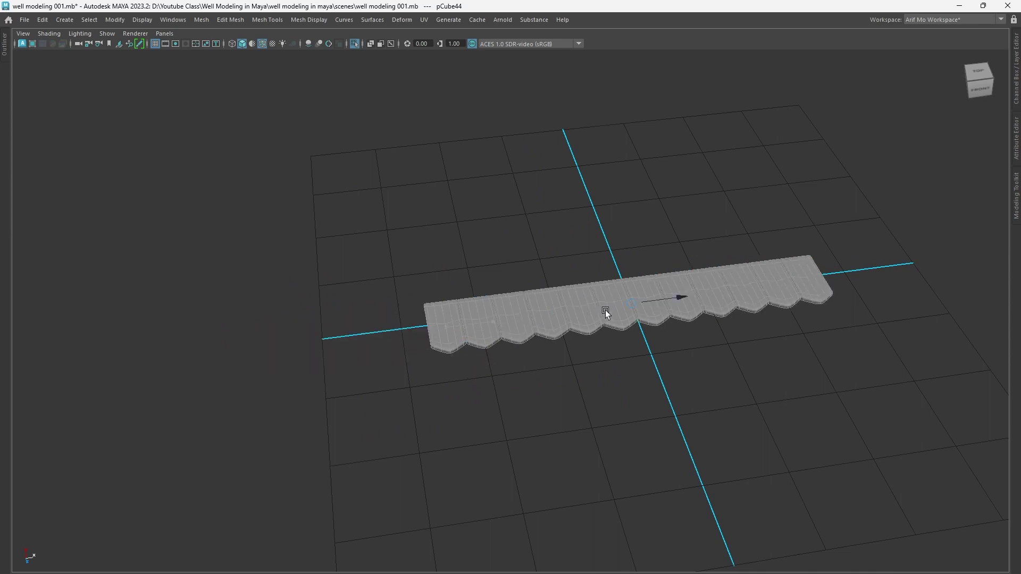
Step: Exit isolate view and raise the tile strip up out of the well
scroll(628, 390, "down", 3)
mouse_move(628, 392)
left_mouse_down("alt")
mouse_move(551, 394)
mouse_move(596, 415)
left_mouse_up("alt")
key("ctrl+1")
scroll(585, 420, "down", 5)
scroll(597, 414, "up", 3)
left_click_drag(560, 307, 579, 121)
Step: Lift the tile strip up under the top crossbar and inspect it from several angles
left_click_drag(751, 354, 633, 327, "alt")
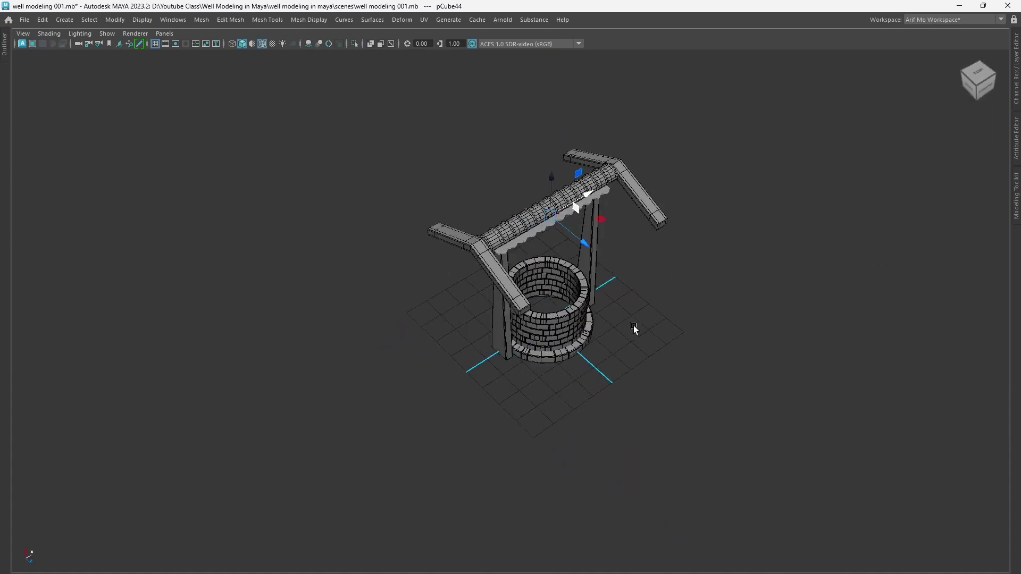
mouse_move(633, 326)
right_mouse_down("alt")
mouse_move(710, 335)
mouse_move(735, 322)
right_mouse_up("alt")
mouse_move(624, 387)
left_mouse_down("alt")
mouse_move(831, 417)
mouse_move(640, 397)
mouse_move(669, 394)
mouse_move(686, 346)
left_mouse_up("alt")
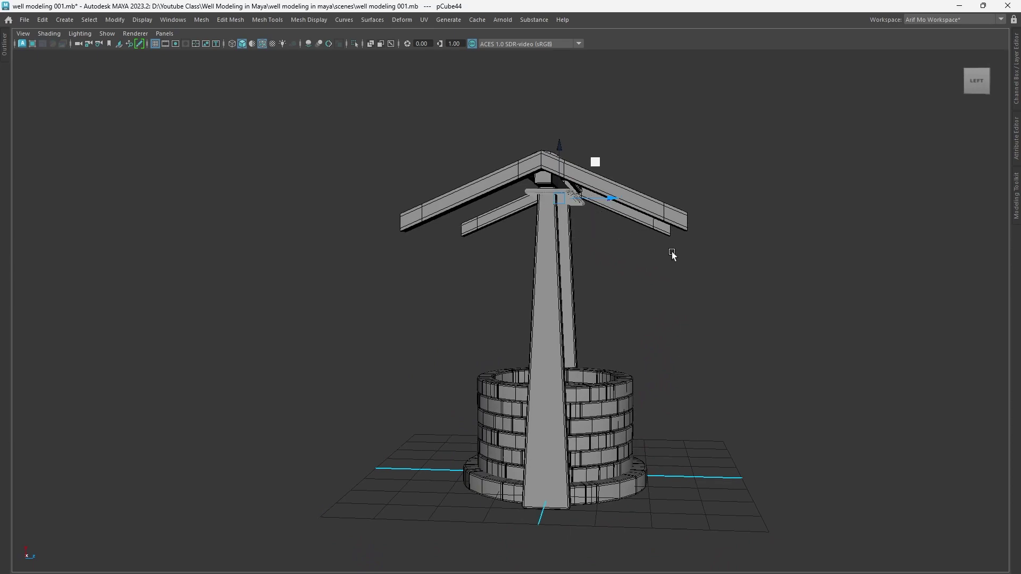
mouse_move(701, 255)
left_mouse_down("alt")
mouse_move(684, 369)
mouse_move(575, 410)
mouse_move(689, 419)
mouse_move(674, 414)
mouse_move(671, 382)
left_mouse_up("alt")
key("Delete")
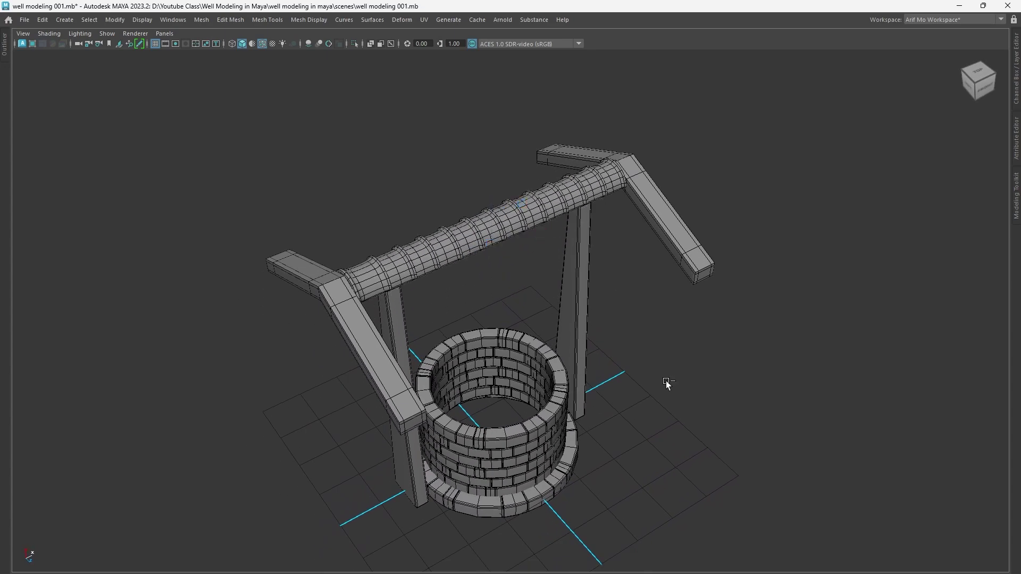
key("ctrl+z")
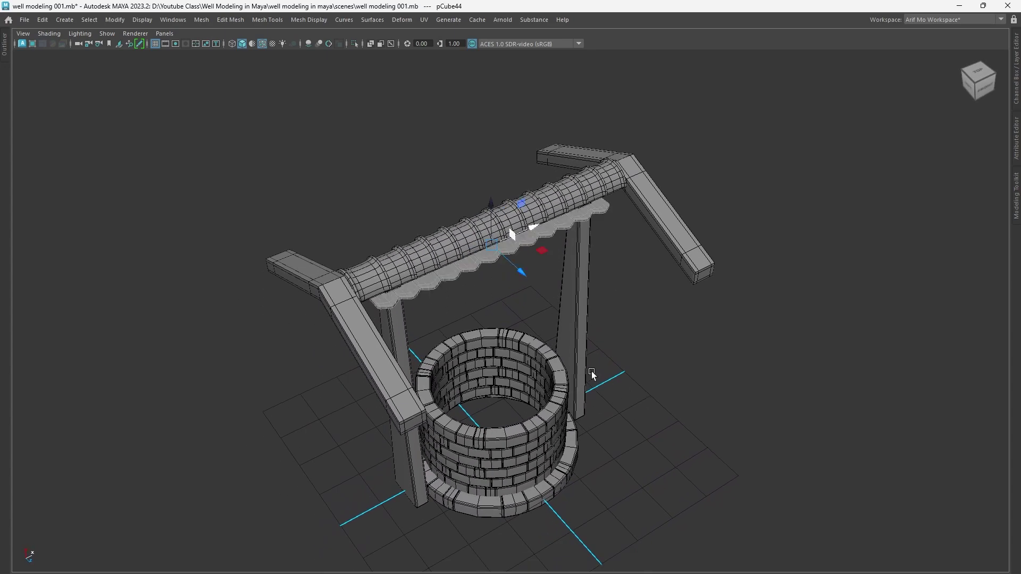
Step: Isolate the strip and duplicate it into several offset, overlapping tile rows
key("ctrl+1")
mouse_move(592, 376)
left_mouse_down("alt")
mouse_move(663, 383)
mouse_move(599, 371)
left_mouse_up("alt")
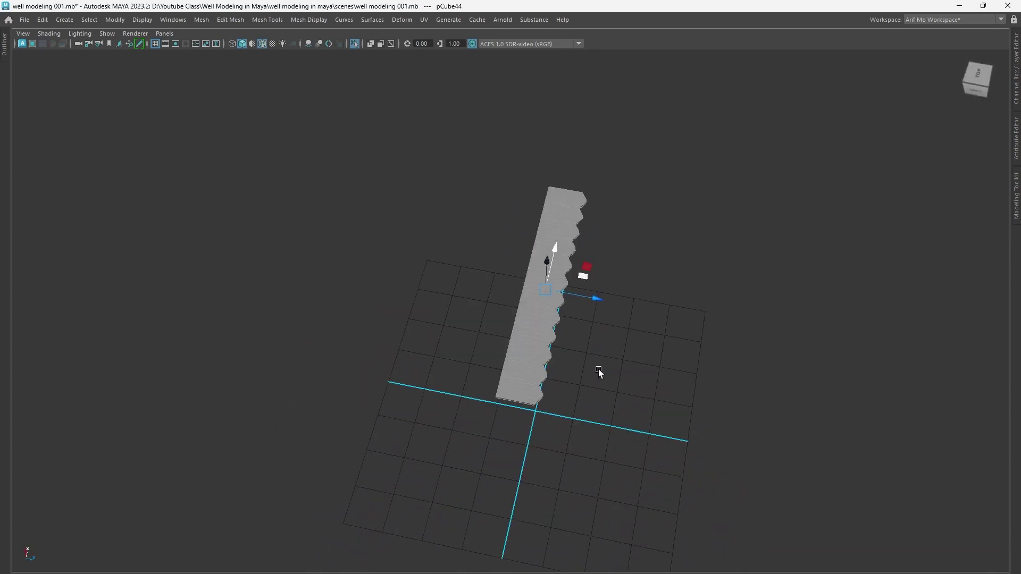
mouse_move(599, 372)
right_mouse_down("alt")
mouse_move(748, 398)
mouse_move(568, 326)
right_mouse_up("alt")
left_click_drag(567, 326, 537, 285, "alt")
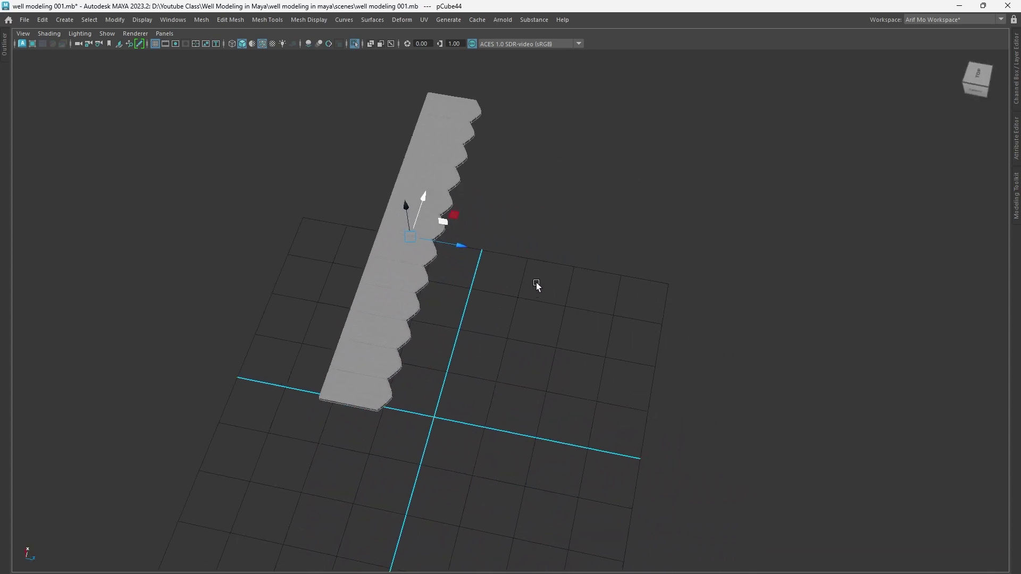
left_click_drag(463, 246, 513, 251, "shift")
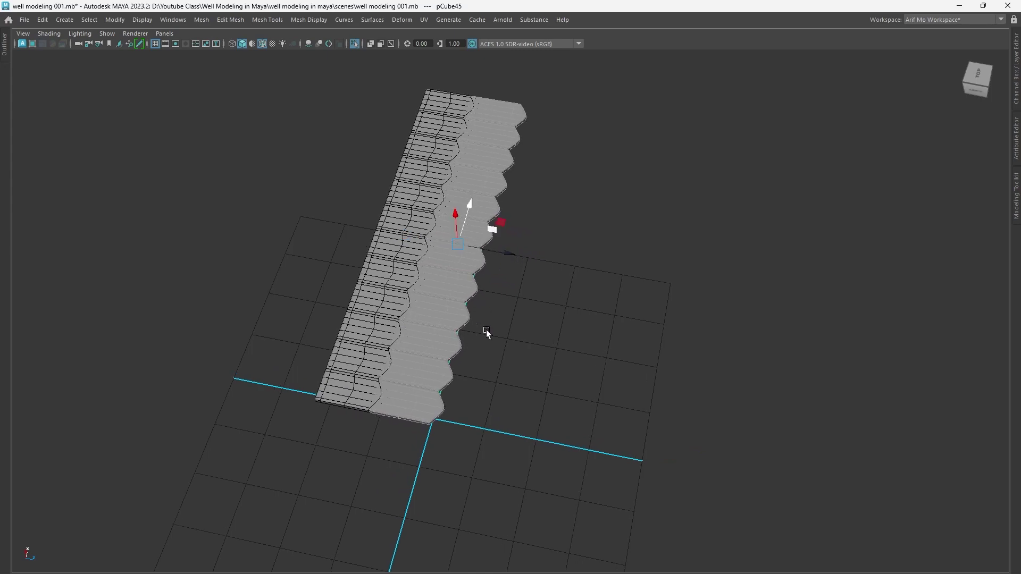
mouse_move(483, 335)
left_mouse_down("alt")
mouse_move(503, 314)
mouse_move(646, 494)
mouse_move(600, 404)
left_mouse_up("alt")
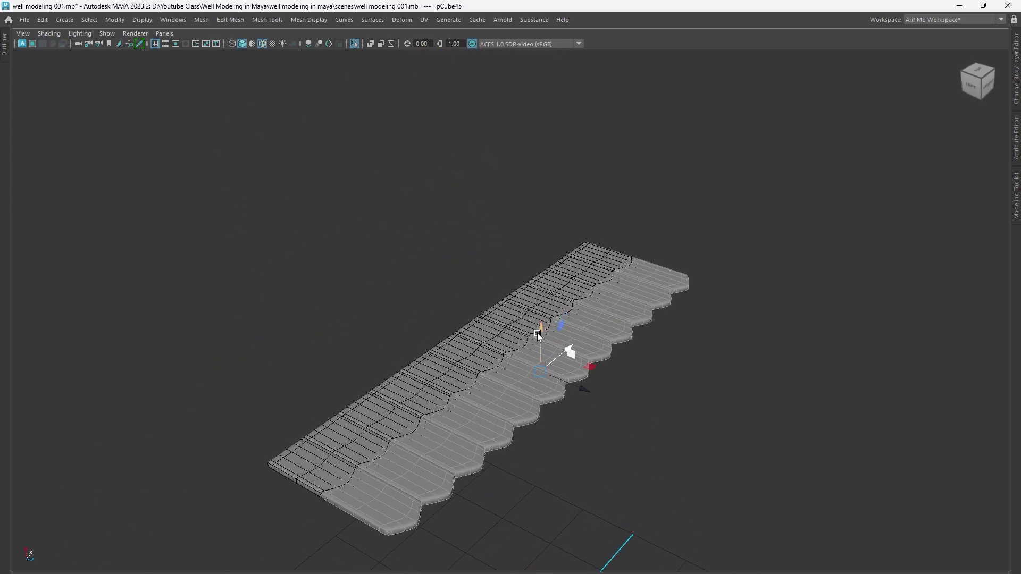
left_click_drag(537, 333, 538, 339)
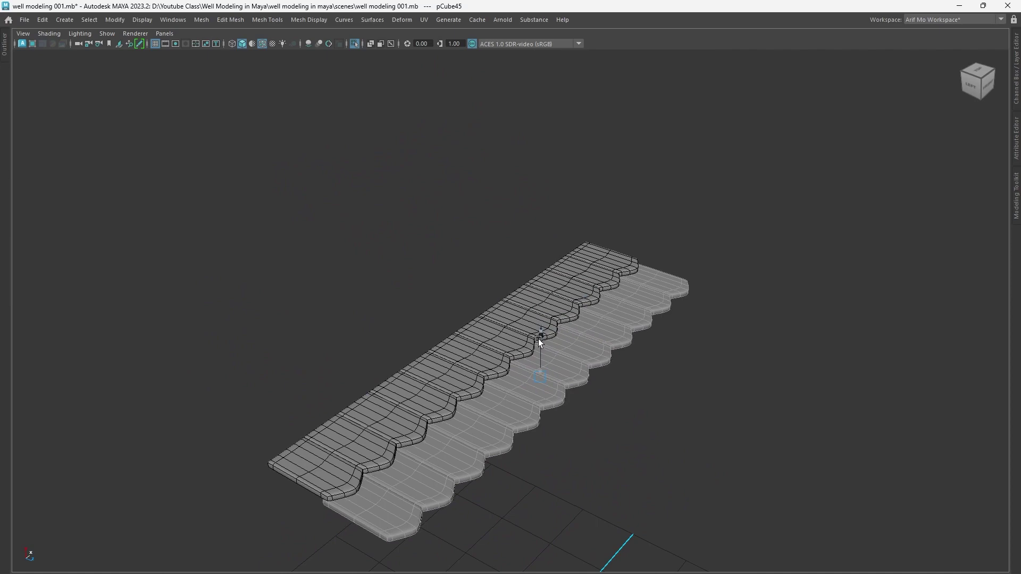
mouse_move(569, 356)
left_mouse_down("alt")
mouse_move(583, 432)
mouse_move(701, 417)
left_mouse_up("alt")
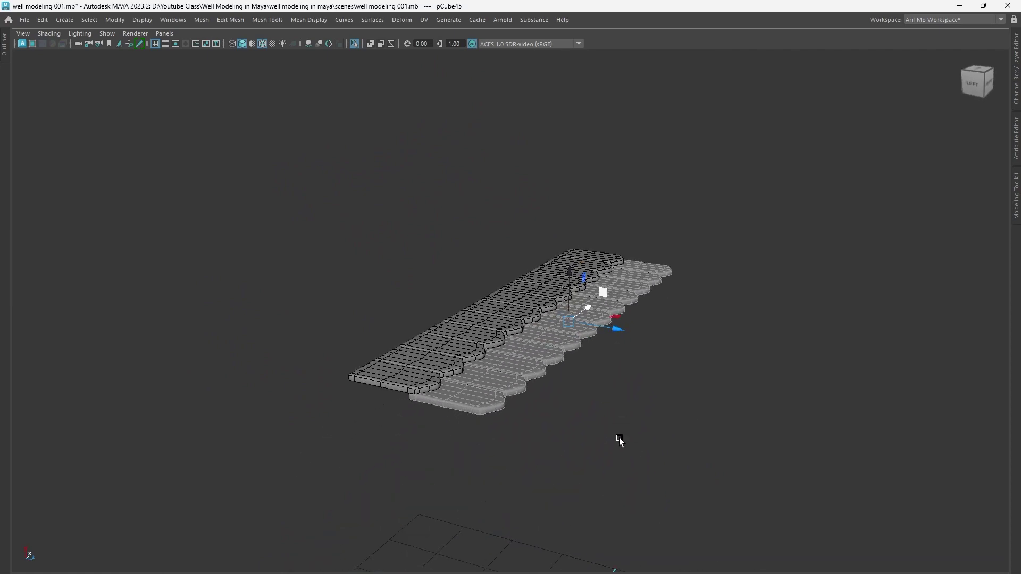
key("shift+d")
key("shift+d")
key("shift+d")
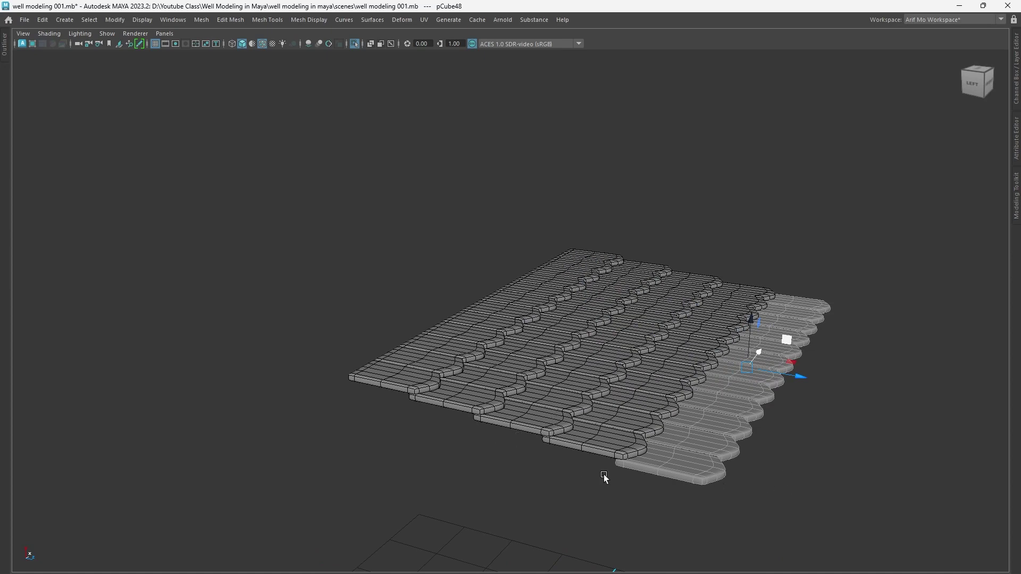
Step: Show the full well again and shift-select all the roof-tile rows together
right_click_drag(766, 507, 722, 465, "alt")
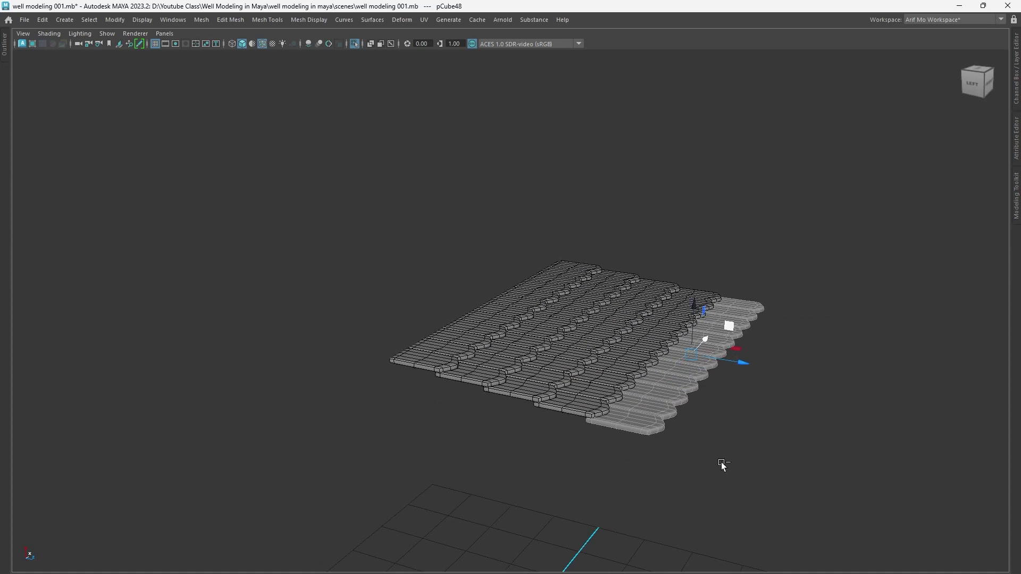
key("ctrl+1")
mouse_move(729, 472)
left_mouse_down("alt")
mouse_move(592, 445)
mouse_move(369, 435)
mouse_move(626, 447)
mouse_move(843, 485)
mouse_move(578, 371)
left_mouse_up("alt")
left_click(546, 349, "shift")
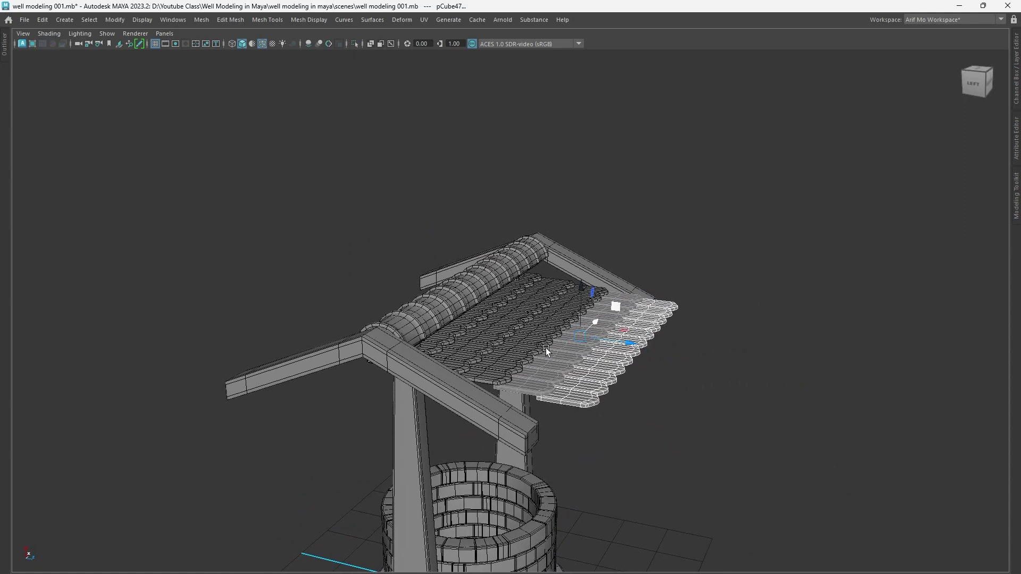
left_click(532, 345, "shift")
left_click(473, 326, "shift")
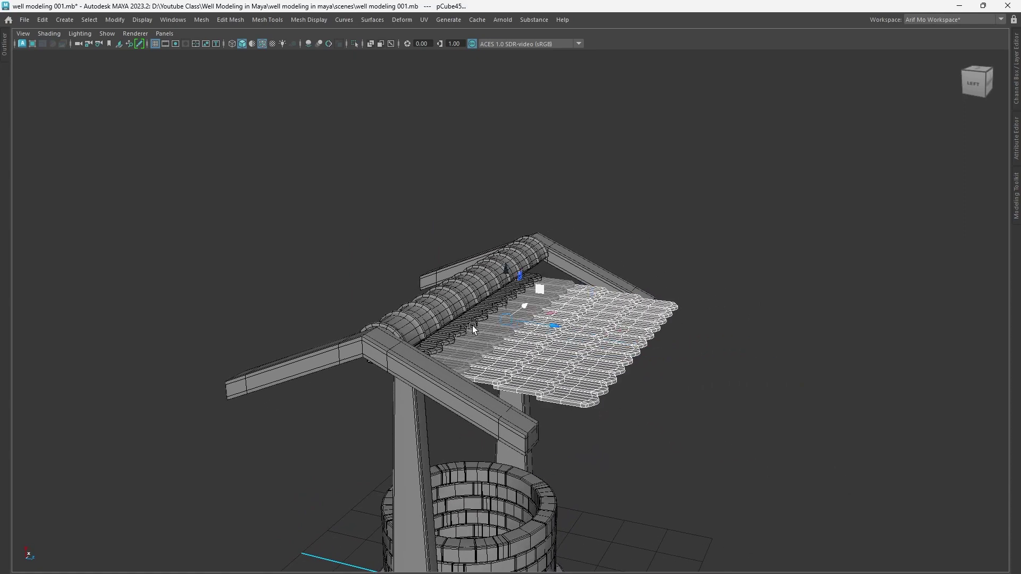
mouse_move(680, 435)
left_mouse_down("alt")
mouse_move(511, 416)
mouse_move(492, 429)
mouse_move(685, 486)
mouse_move(661, 449)
mouse_move(653, 456)
mouse_move(760, 472)
mouse_move(735, 425)
left_mouse_up("alt")
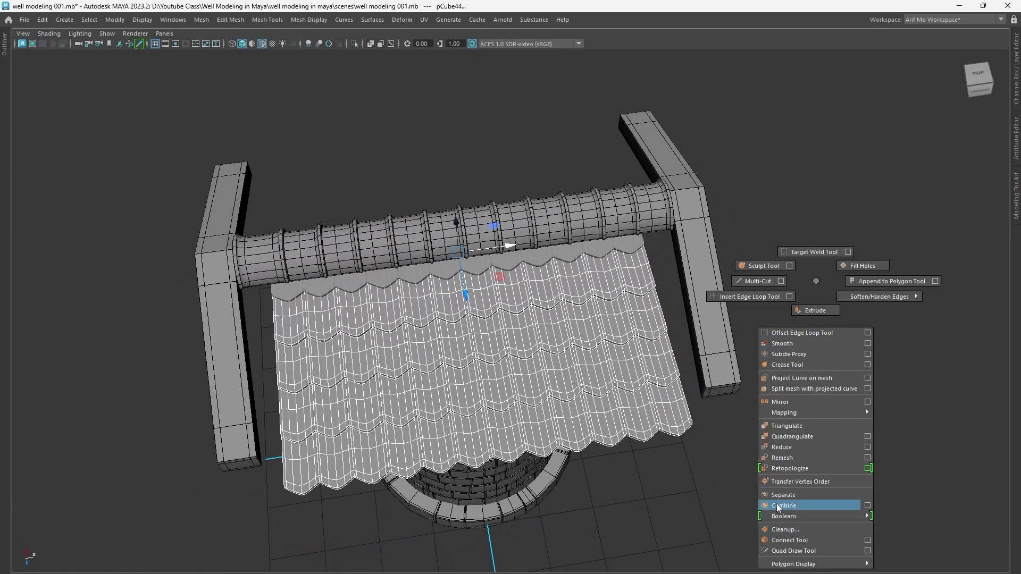
Step: Combine the tile rows into one mesh and scale it wider
right_click_drag(816, 321, 777, 501)
mouse_move(752, 447)
left_mouse_down("alt")
mouse_move(647, 458)
mouse_move(645, 442)
left_mouse_up("alt")
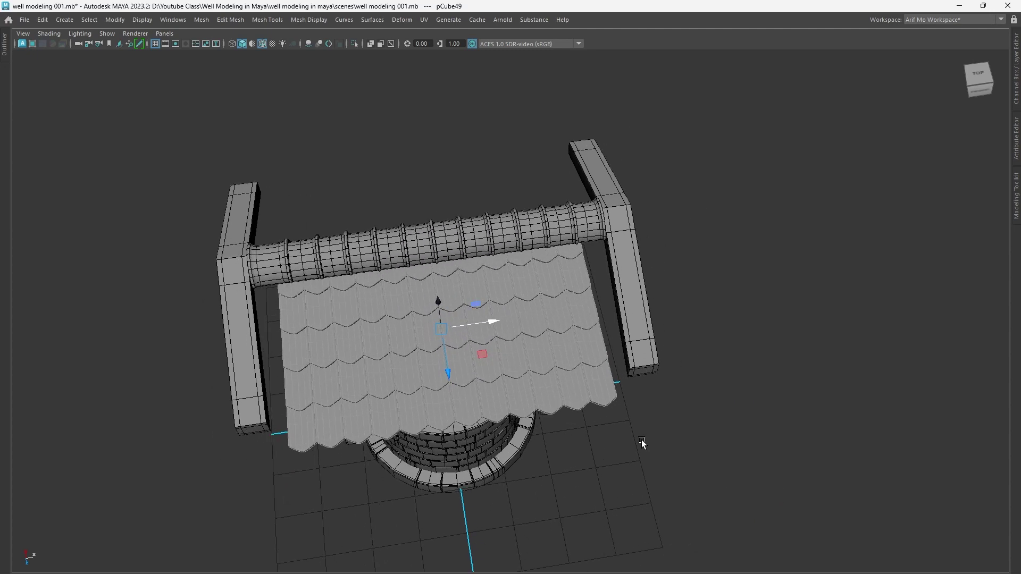
left_click_drag(491, 320, 499, 325)
mouse_move(520, 369)
left_mouse_down("alt")
mouse_move(553, 406)
mouse_move(601, 378)
mouse_move(707, 424)
mouse_move(660, 407)
left_mouse_up("alt")
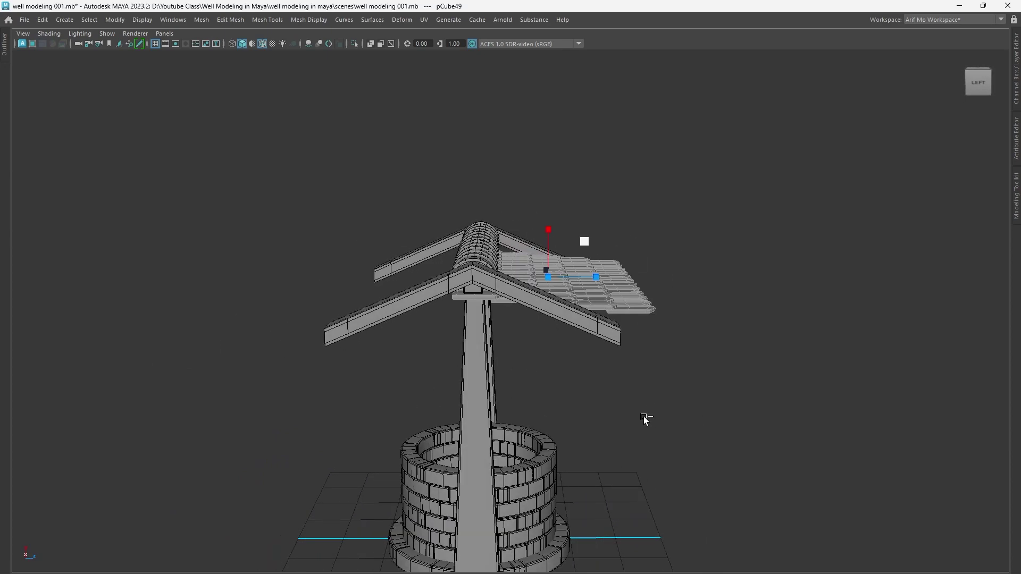
key("ctrl+1")
right_click_drag(572, 369, 688, 411, "alt")
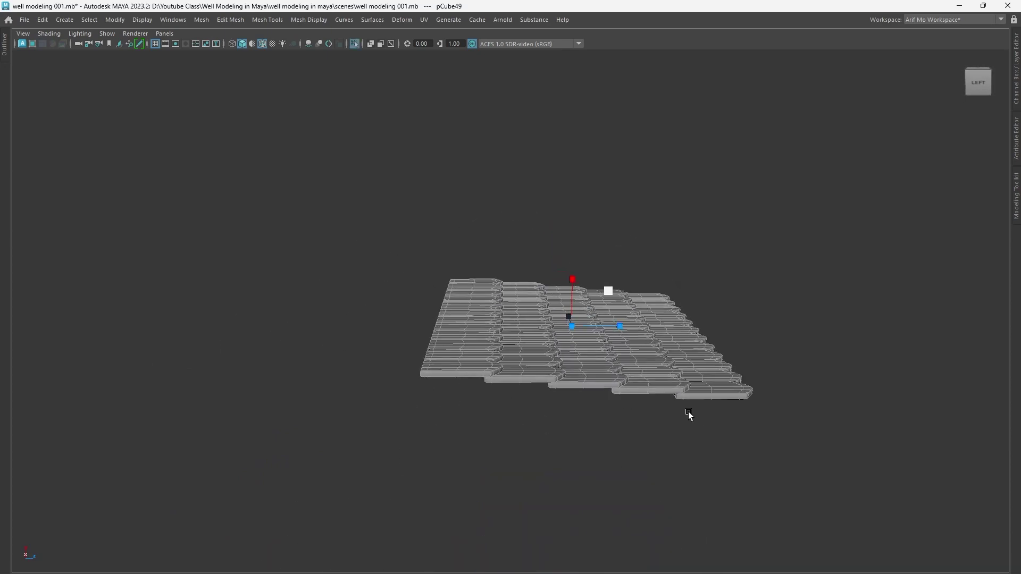
Step: Slide the merged tile sheet up against the roof ridge and settle it onto the roof
key("e")
key("w")
mouse_move(720, 470)
left_mouse_down("alt")
mouse_move(709, 445)
mouse_move(659, 458)
mouse_move(656, 437)
mouse_move(611, 434)
left_mouse_up("alt")
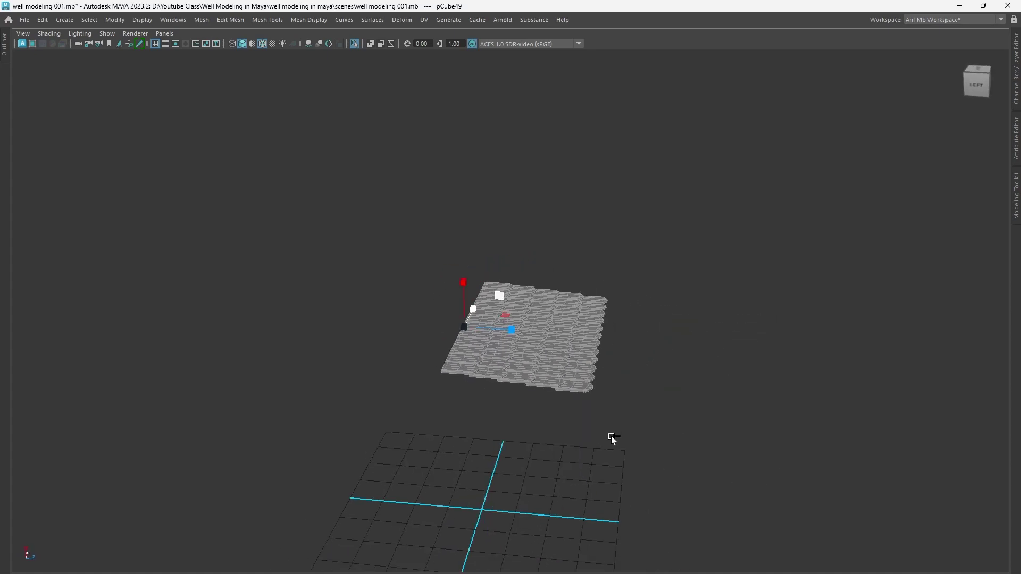
key("ctrl+1")
mouse_move(582, 439)
right_mouse_down("alt")
mouse_move(764, 479)
mouse_move(794, 409)
right_mouse_up("alt")
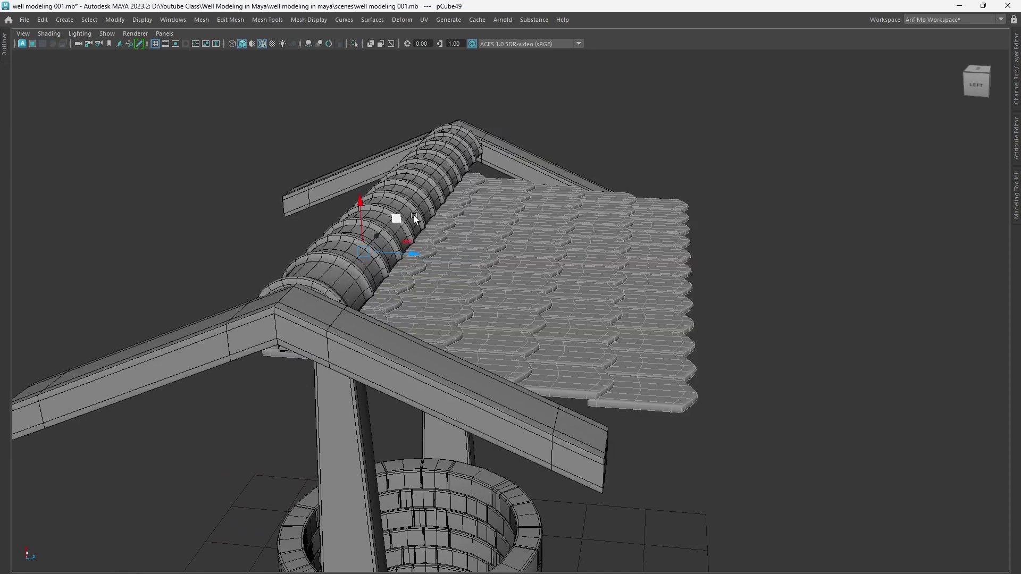
left_click_drag(368, 208, 362, 168)
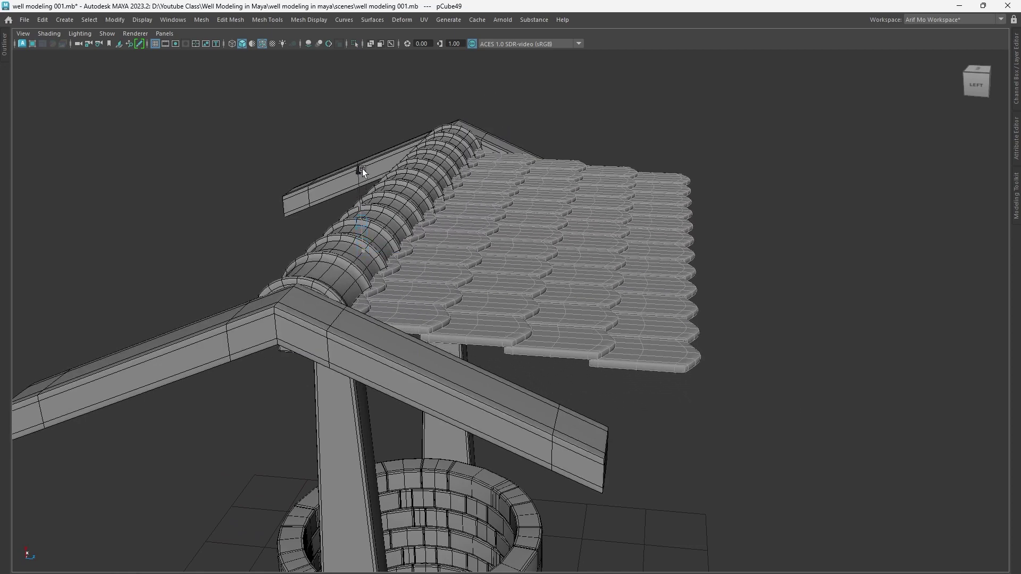
mouse_move(412, 221)
left_mouse_down()
mouse_move(470, 241)
mouse_move(461, 237)
left_mouse_up()
left_click_drag(413, 186, 416, 190)
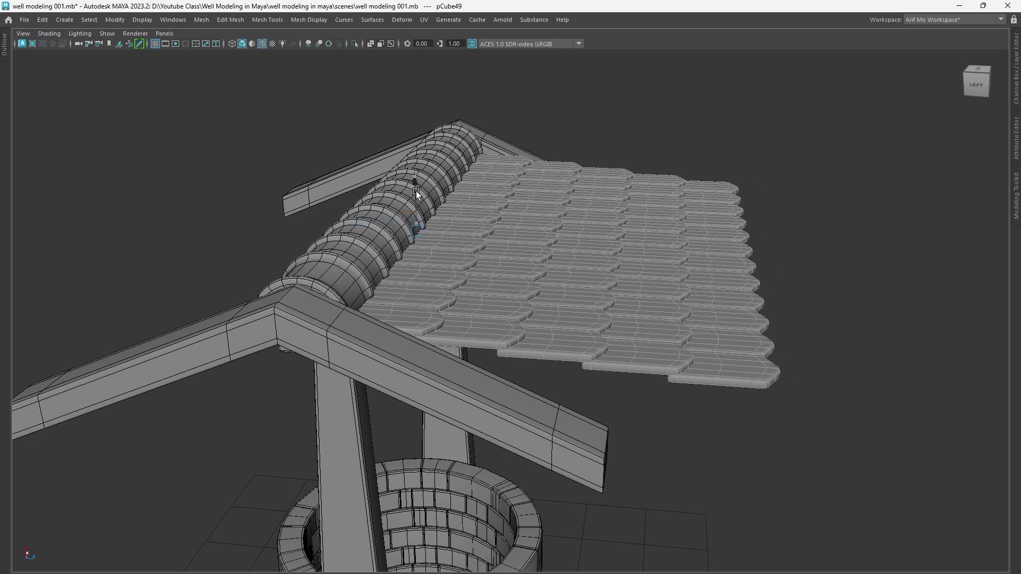
Step: Rotate the tile mesh to follow the roof slope
key("e")
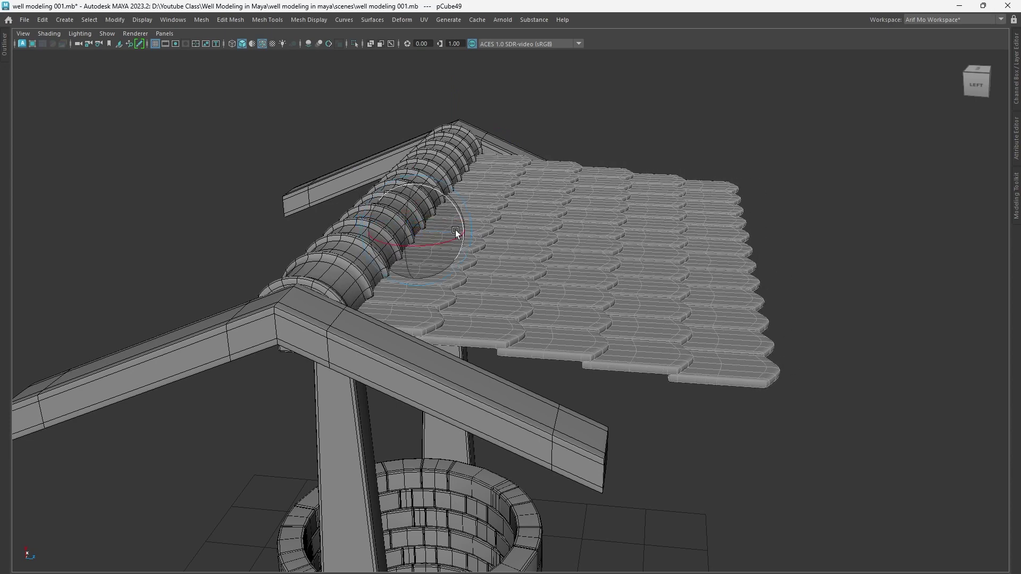
left_click_drag(456, 211, 465, 216)
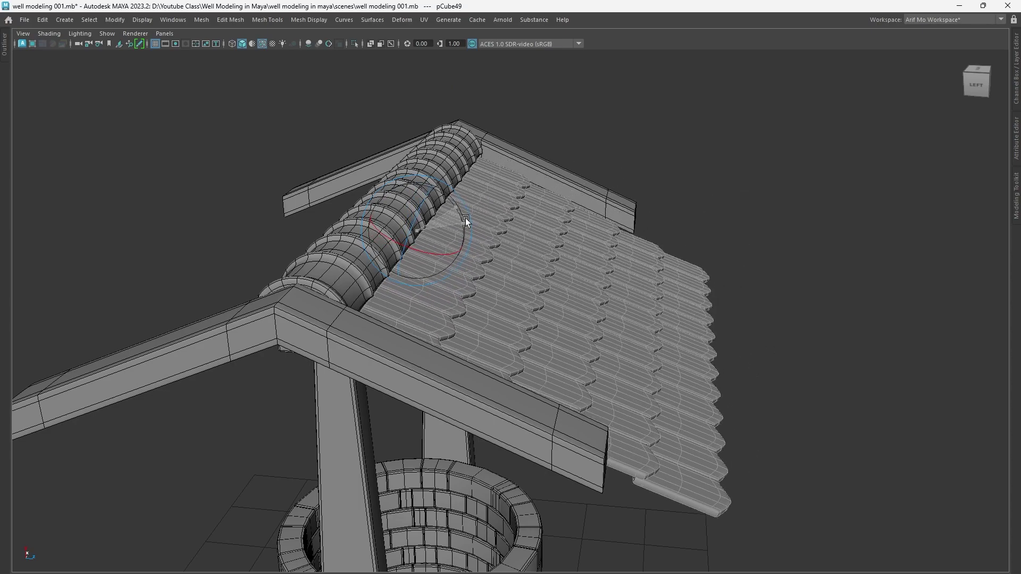
mouse_move(739, 419)
left_mouse_down("alt")
mouse_move(429, 390)
mouse_move(476, 397)
left_mouse_up("alt")
mouse_move(477, 396)
right_mouse_down("alt")
mouse_move(485, 367)
mouse_move(588, 394)
right_mouse_up("alt")
left_click_drag(588, 393, 697, 375, "alt")
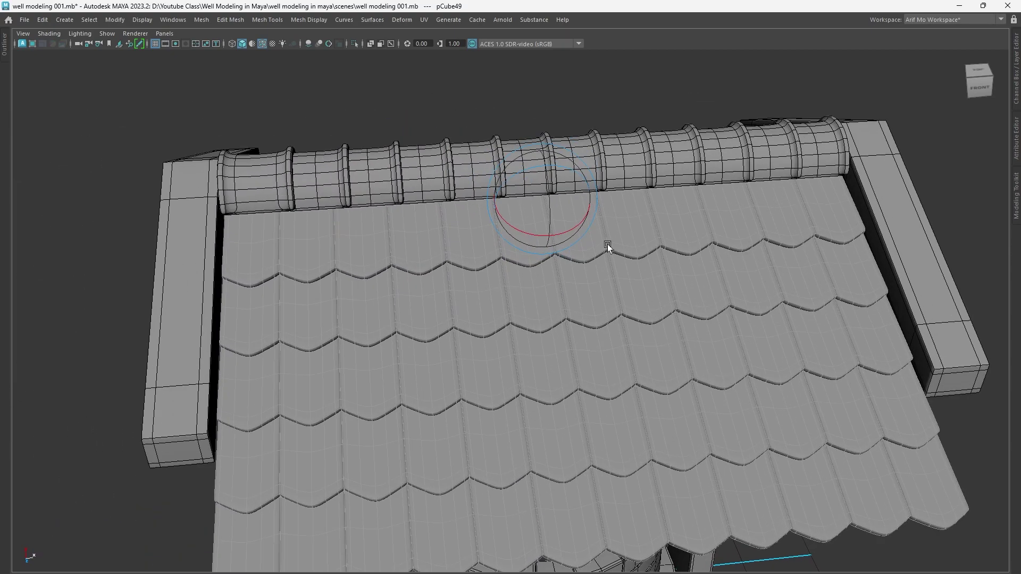
Step: Adjust the tile mesh's pivot, set Move to Object space, and nudge the tiles along X
key("ctrl+z")
key("ctrl+z")
key("ctrl+z")
key("ctrl+z")
key("ctrl+z")
key("ctrl+z")
scroll(789, 392, "down", 5)
mouse_move(789, 392)
left_mouse_down("alt")
mouse_move(556, 366)
mouse_move(506, 350)
mouse_move(505, 364)
mouse_move(501, 324)
mouse_move(451, 308)
mouse_move(490, 293)
mouse_move(592, 341)
mouse_move(695, 365)
mouse_move(587, 354)
left_mouse_up("alt")
scroll(696, 397, "up", 1)
scroll(683, 379, "up", 3)
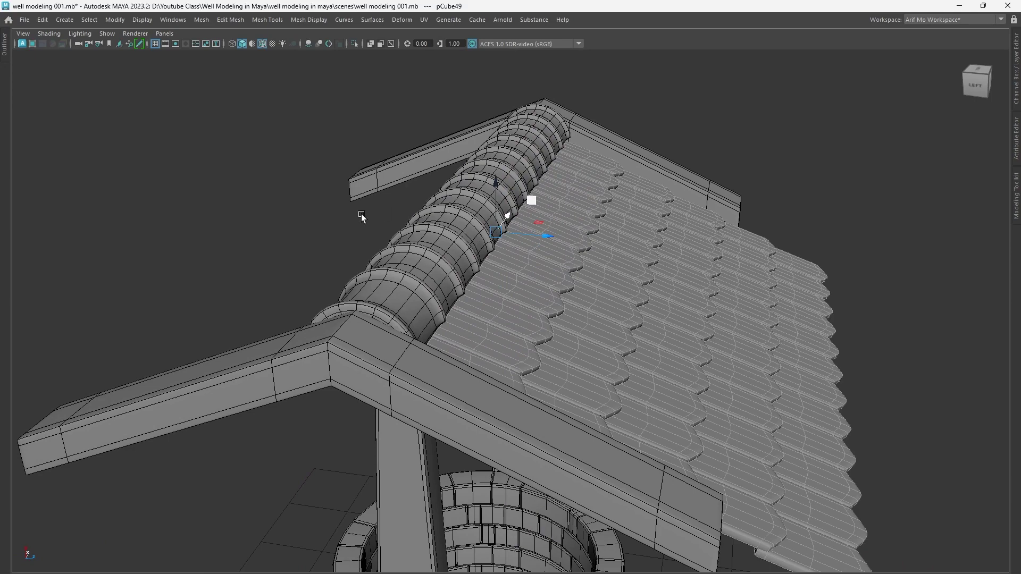
mouse_move(362, 217)
left_mouse_down("alt")
mouse_move(642, 348)
mouse_move(792, 352)
mouse_move(597, 317)
mouse_move(630, 353)
left_mouse_up("alt")
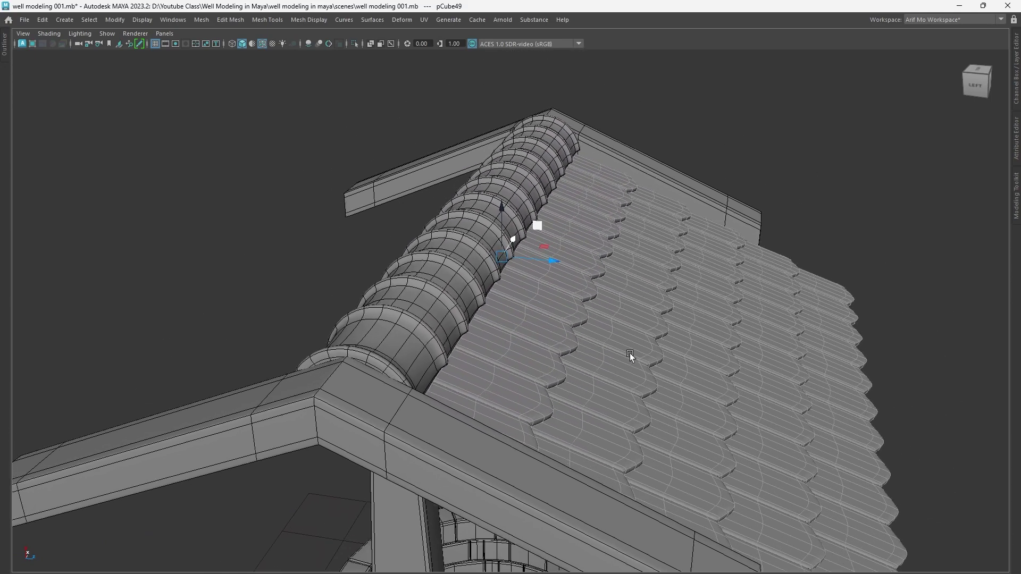
right_click_drag(629, 353, 674, 383, "alt")
left_click_drag(730, 108, 658, 84)
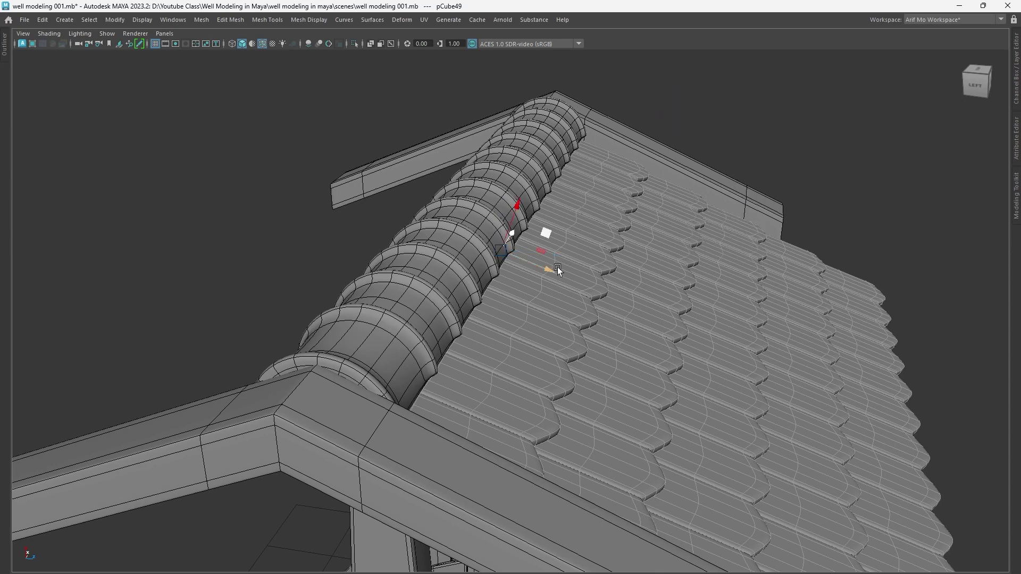
mouse_move(550, 267)
left_mouse_down()
mouse_move(528, 266)
mouse_move(497, 389)
mouse_move(566, 372)
mouse_move(496, 362)
mouse_move(574, 349)
mouse_move(484, 347)
mouse_move(454, 302)
mouse_move(683, 392)
mouse_move(515, 383)
mouse_move(550, 379)
mouse_move(824, 448)
mouse_move(688, 297)
mouse_move(801, 335)
mouse_move(548, 352)
mouse_move(545, 342)
mouse_move(672, 364)
mouse_move(729, 337)
mouse_move(440, 287)
left_mouse_up()
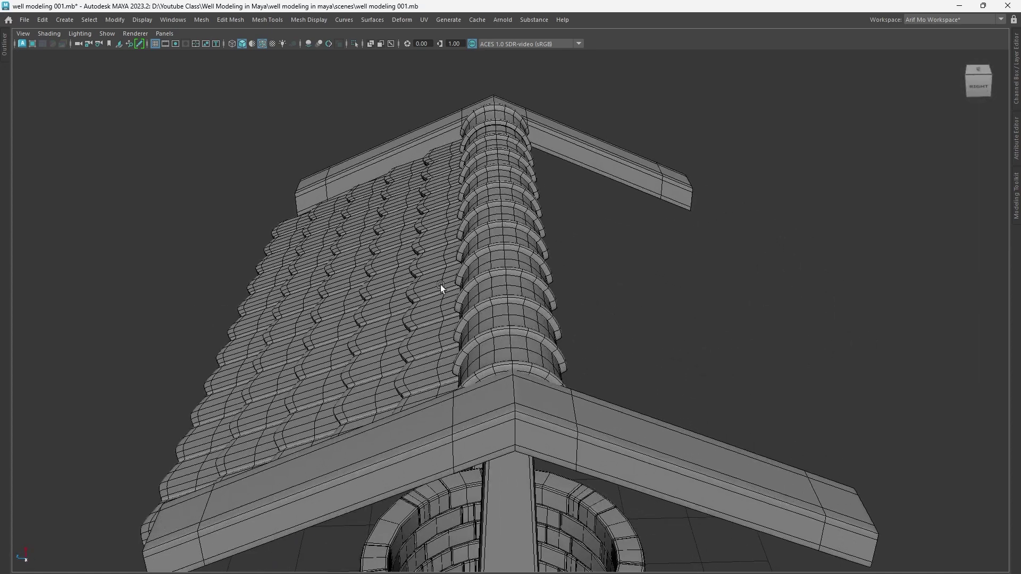
left_click(440, 287)
Step: Orbit and zoom around the well to inspect the tiled roof
mouse_move(724, 392)
left_mouse_down("alt")
mouse_move(521, 329)
mouse_move(495, 340)
mouse_move(615, 360)
mouse_move(604, 352)
mouse_move(658, 335)
left_mouse_up("alt")
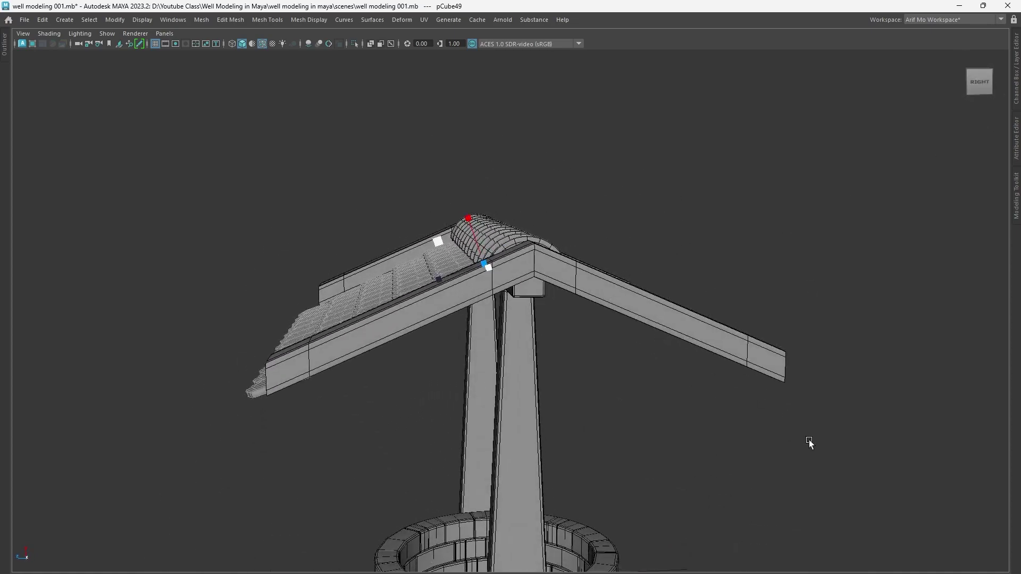
mouse_move(809, 443)
left_mouse_down("alt")
mouse_move(638, 399)
mouse_move(654, 426)
mouse_move(763, 444)
mouse_move(670, 424)
mouse_move(720, 441)
left_mouse_up("alt")
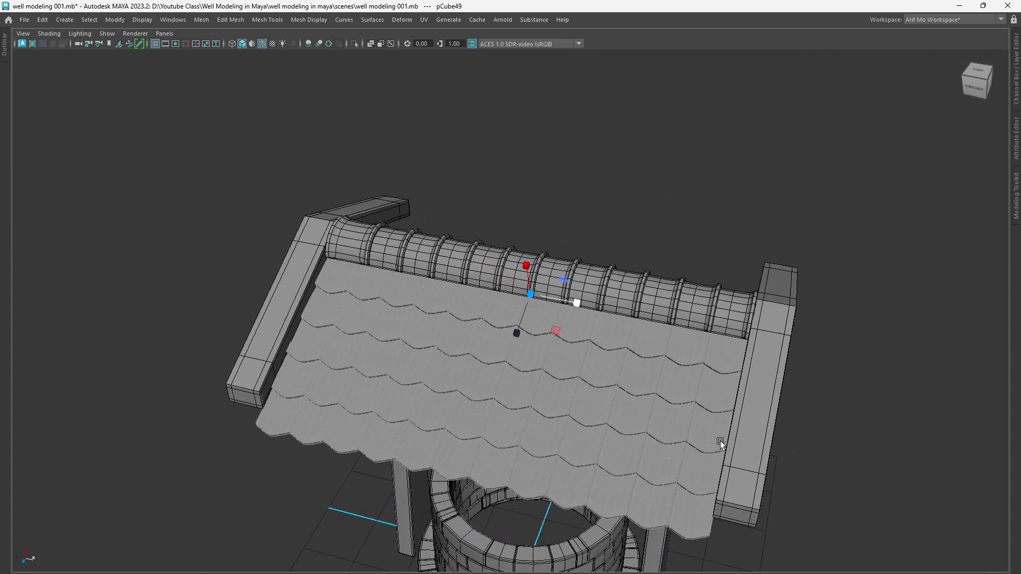
right_click_drag(719, 441, 721, 432, "alt")
left_click_drag(721, 432, 572, 349, "alt")
right_click_drag(572, 349, 679, 406, "alt")
left_click_drag(678, 406, 578, 394, "alt")
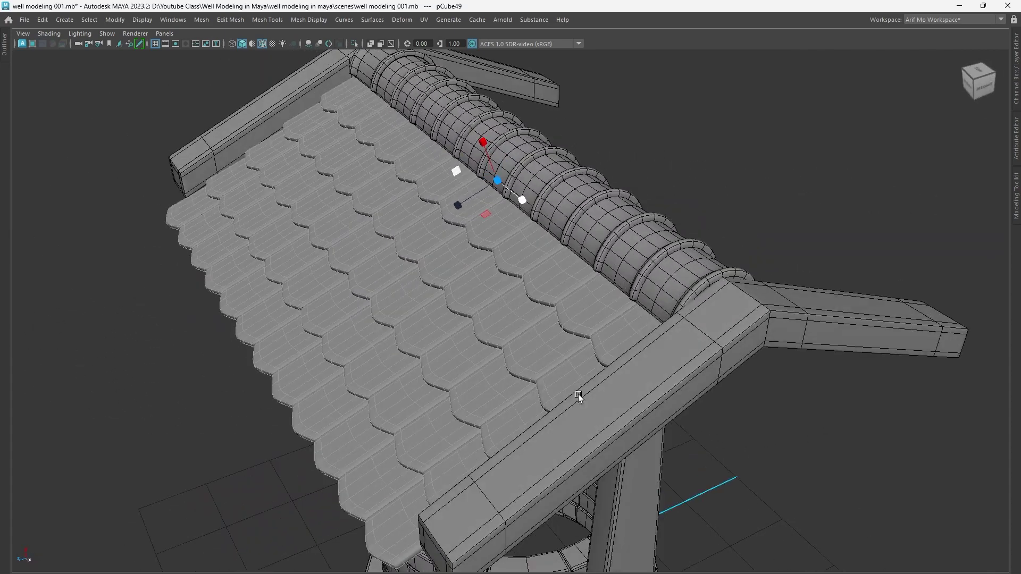
mouse_move(578, 394)
right_mouse_down("alt")
mouse_move(599, 391)
mouse_move(651, 414)
mouse_move(646, 420)
mouse_move(783, 417)
right_mouse_up("alt")
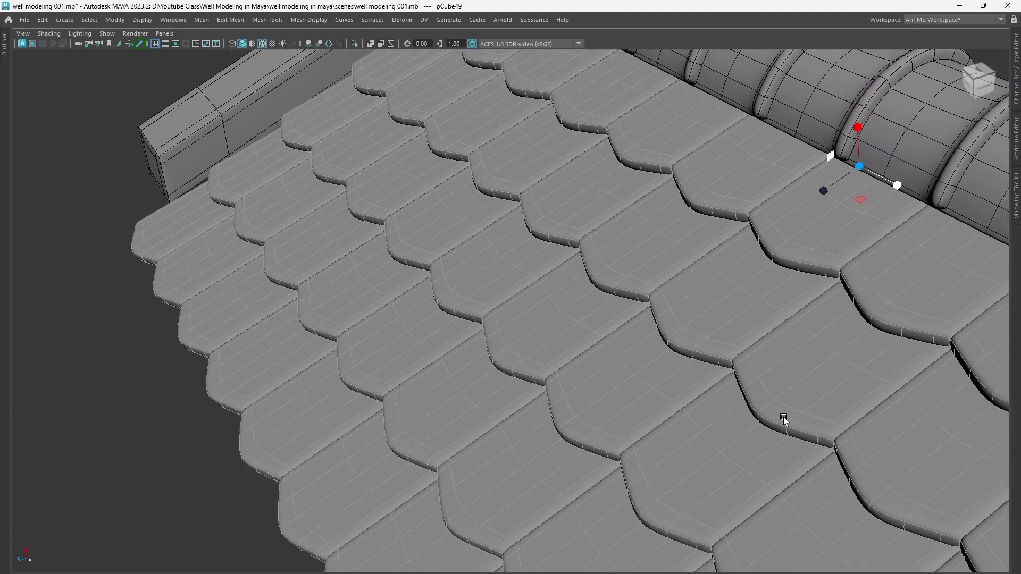
scroll(783, 417, "up", 2)
Step: In vertex mode, push edge vertices on several tiles up and outward
mouse_move(570, 270)
right_mouse_down()
mouse_move(523, 280)
mouse_move(503, 271)
right_mouse_up()
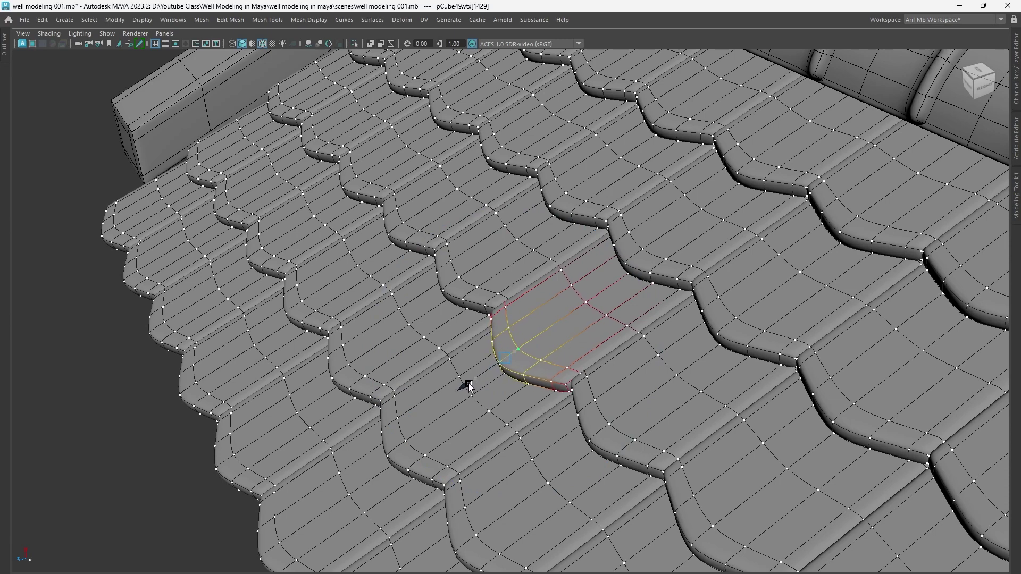
left_click(483, 288)
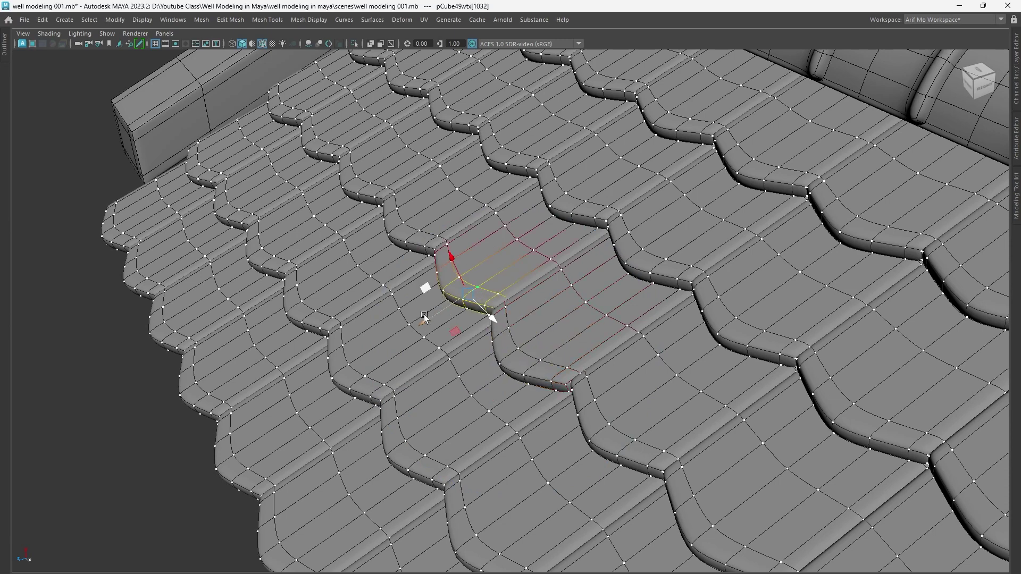
left_click_drag(424, 318, 437, 283)
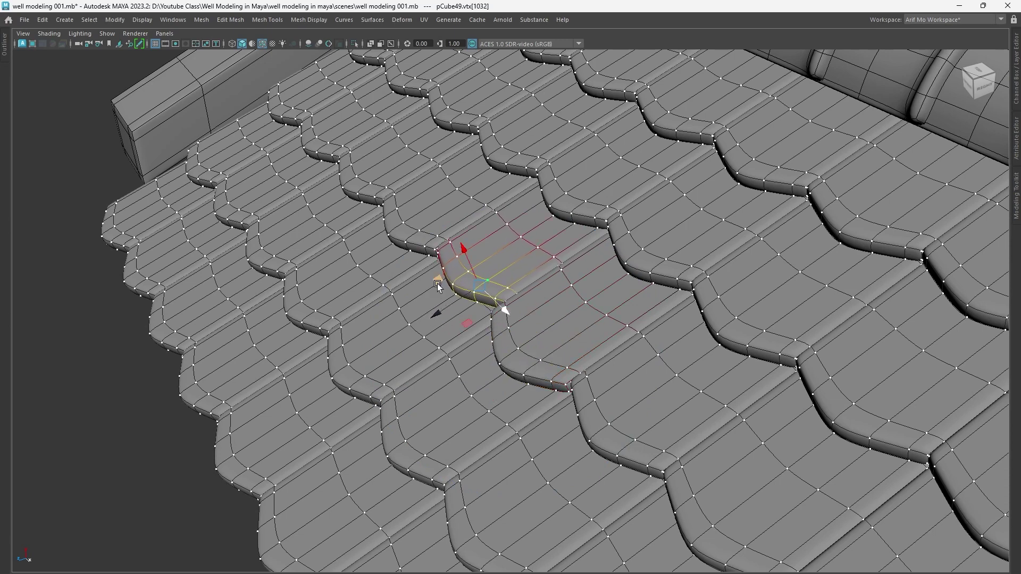
left_click(349, 366)
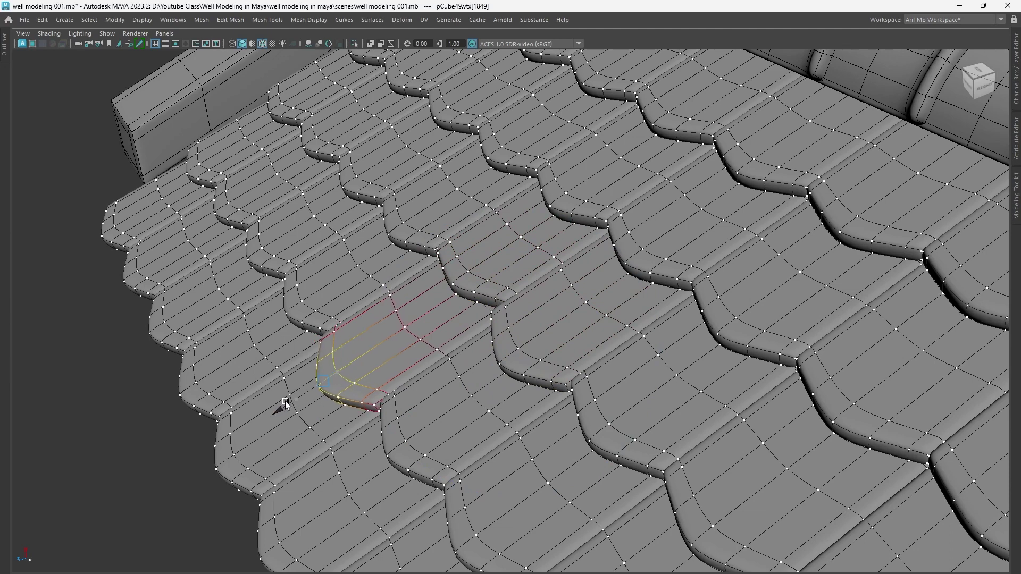
left_click(207, 288)
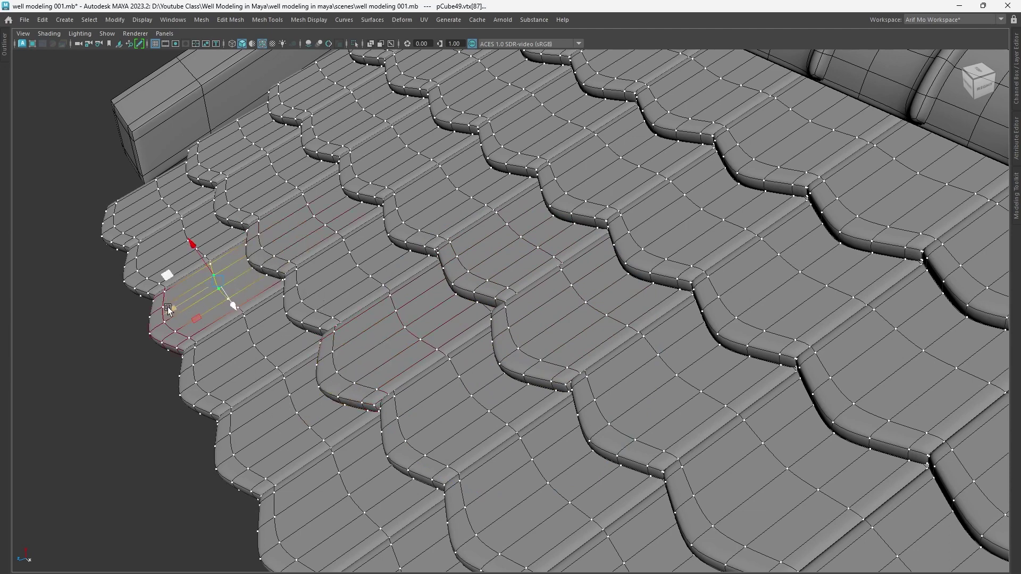
mouse_move(355, 418)
left_mouse_down("alt")
mouse_move(430, 399)
mouse_move(411, 291)
mouse_move(547, 393)
left_mouse_up("alt")
middle_click_drag(547, 394, 543, 359, "alt")
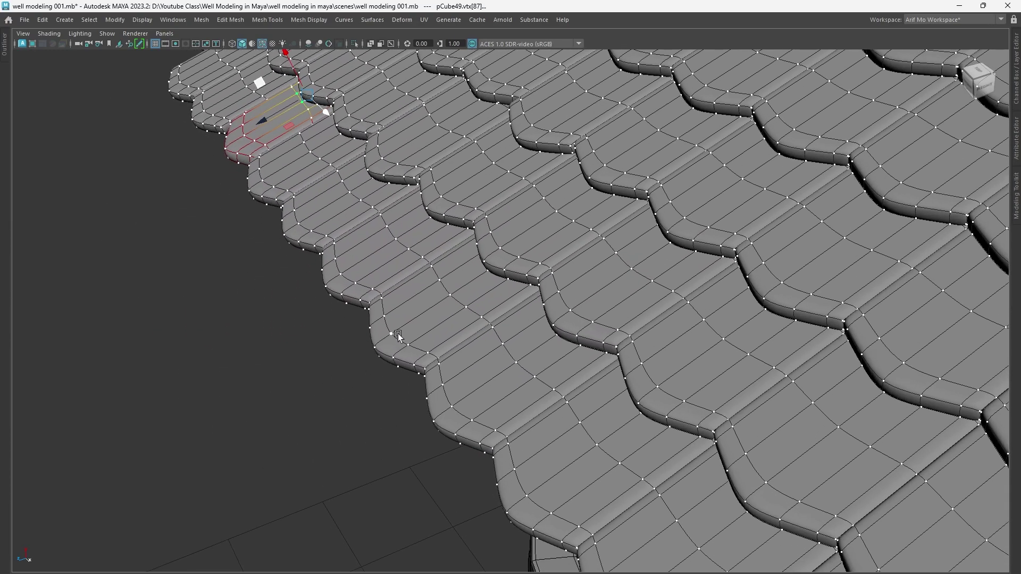
left_click_drag(357, 362, 329, 377)
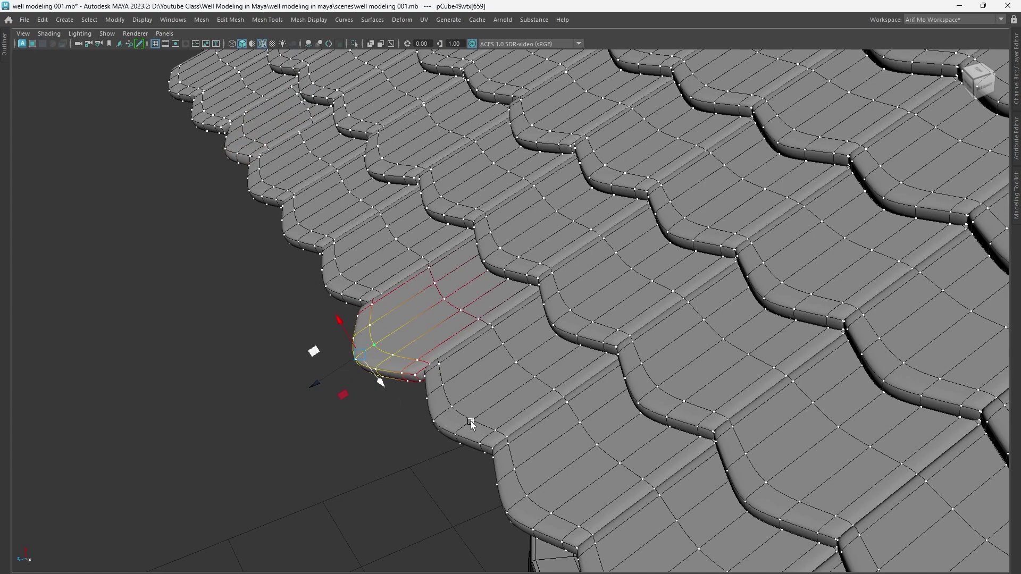
Step: Select and move more tile vertices while viewing the roof from above
mouse_move(408, 461)
left_mouse_down("alt")
mouse_move(523, 441)
mouse_move(544, 349)
left_mouse_up("alt")
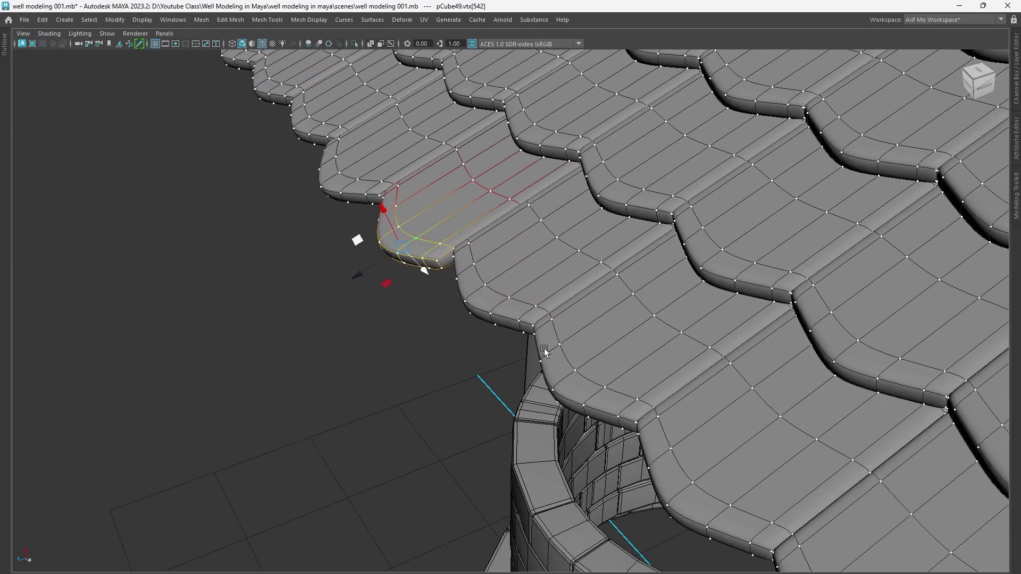
scroll(509, 382, "down", 5)
left_click_drag(518, 398, 448, 316, "alt")
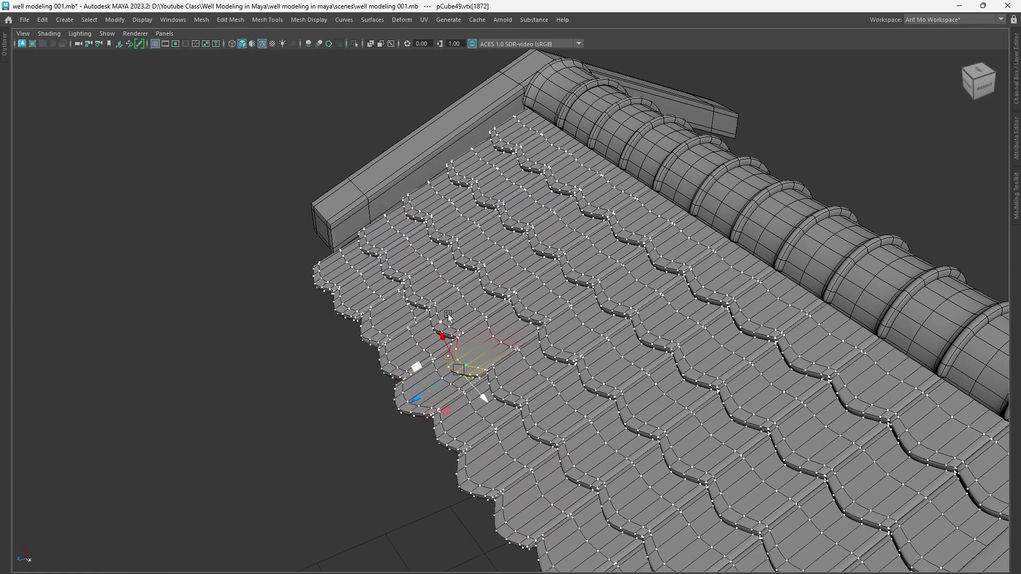
left_click(588, 365)
left_click(456, 262)
mouse_move(588, 365)
left_mouse_down("alt")
mouse_move(456, 263)
mouse_move(468, 141)
left_mouse_up("alt")
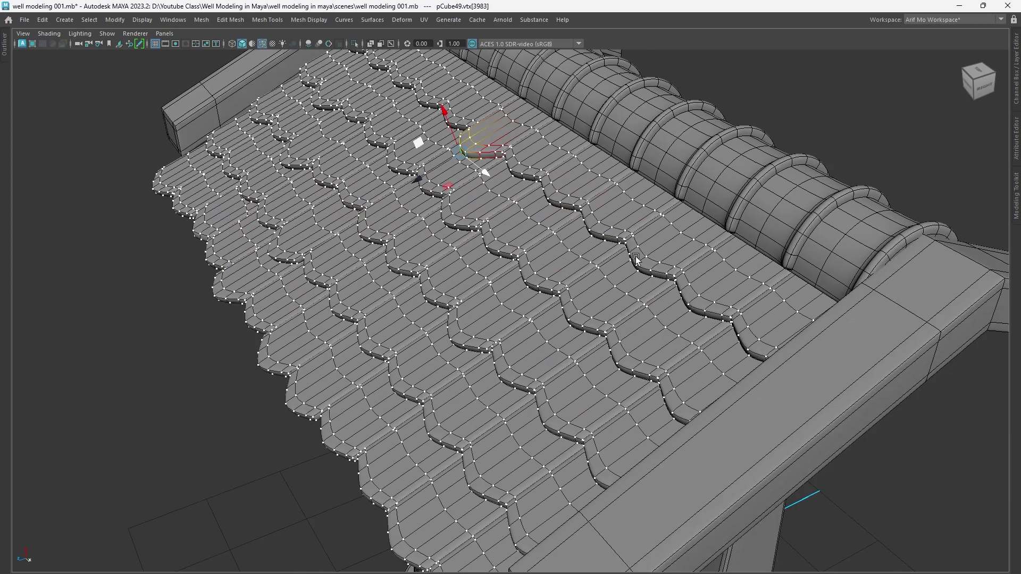
left_click(577, 312)
left_click(406, 263)
left_click_drag(337, 244, 476, 345, "alt")
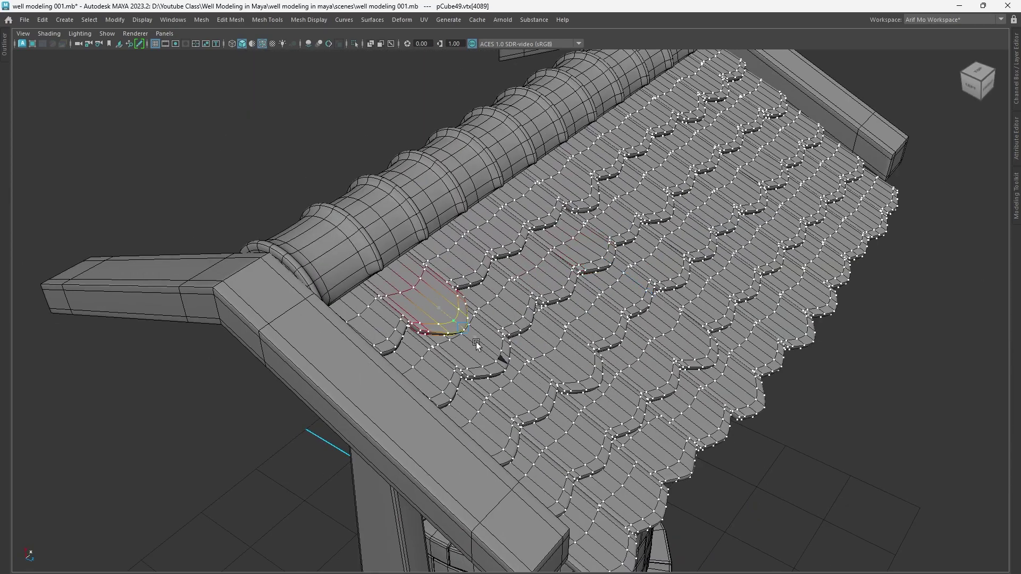
Step: Adjust further tile vertices on the opposite side of the roof
left_click(656, 261)
mouse_move(655, 260)
left_mouse_down("alt")
mouse_move(456, 326)
mouse_move(615, 133)
left_mouse_up("alt")
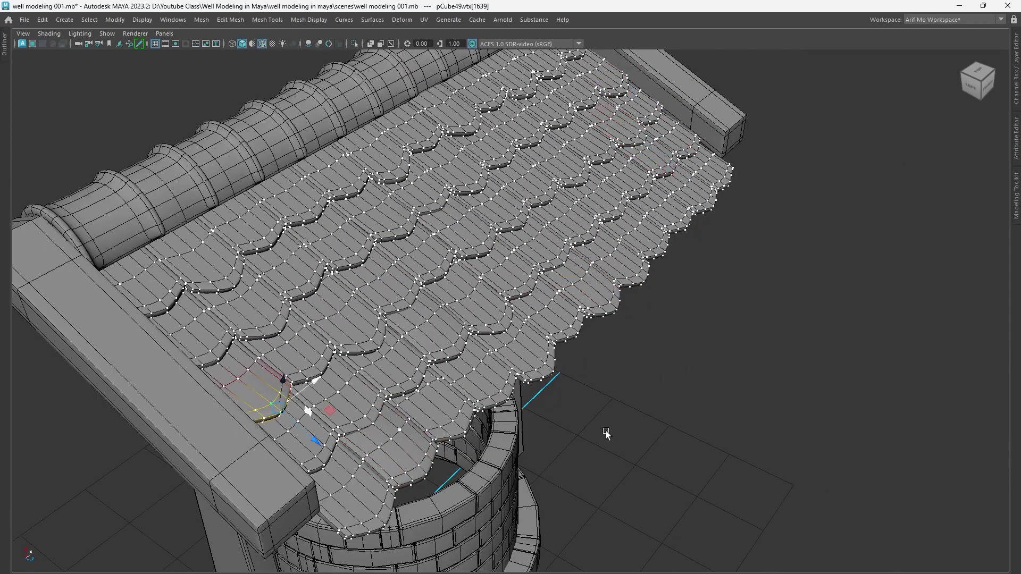
left_click_drag(606, 434, 581, 444, "alt")
left_click(582, 444)
left_click(625, 285)
mouse_move(624, 285)
left_mouse_down("alt")
mouse_move(732, 369)
mouse_move(574, 333)
mouse_move(639, 397)
mouse_move(791, 414)
mouse_move(801, 358)
mouse_move(695, 337)
mouse_move(806, 385)
mouse_move(745, 372)
left_mouse_up("alt")
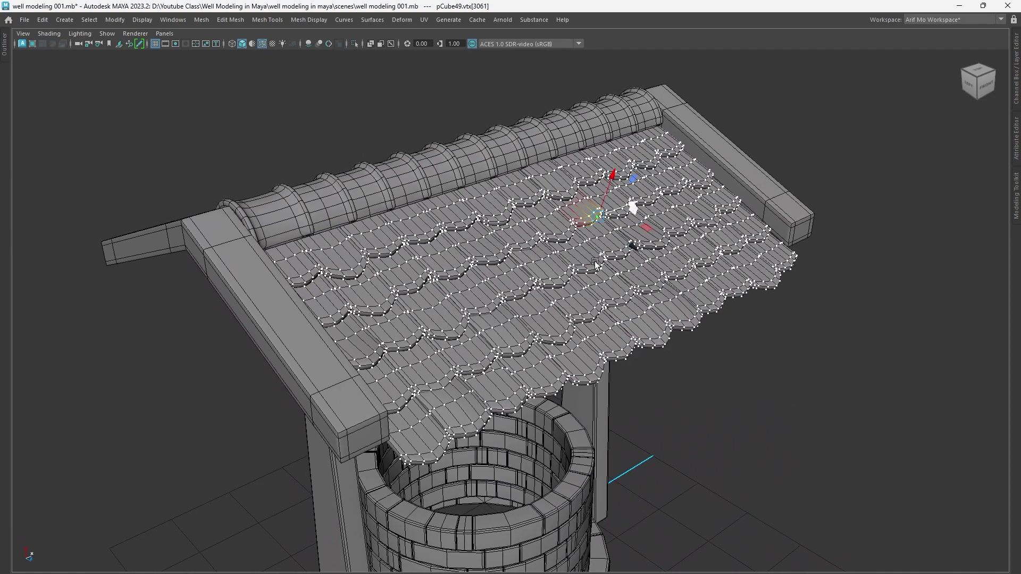
Step: Return to object mode and select the tiled roof object
right_click_drag(606, 249, 645, 242)
mouse_move(816, 385)
left_mouse_down("alt")
mouse_move(659, 353)
mouse_move(653, 181)
left_mouse_up("alt")
left_click(665, 150)
left_click(693, 337)
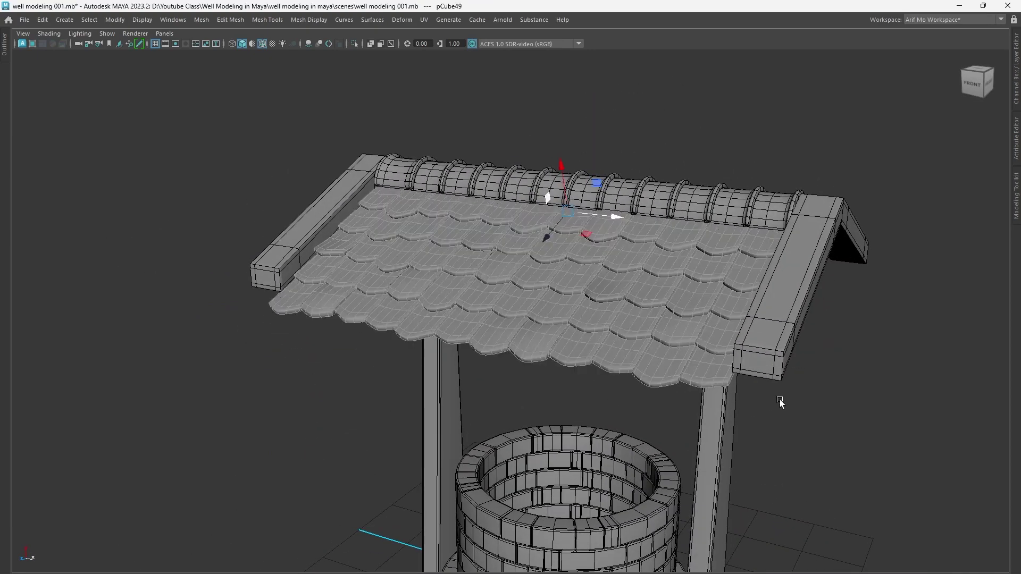
mouse_move(780, 401)
left_mouse_down("alt")
mouse_move(709, 379)
mouse_move(789, 365)
mouse_move(751, 380)
mouse_move(614, 378)
mouse_move(802, 388)
mouse_move(700, 346)
mouse_move(713, 387)
mouse_move(818, 406)
mouse_move(723, 369)
mouse_move(777, 403)
left_mouse_up("alt")
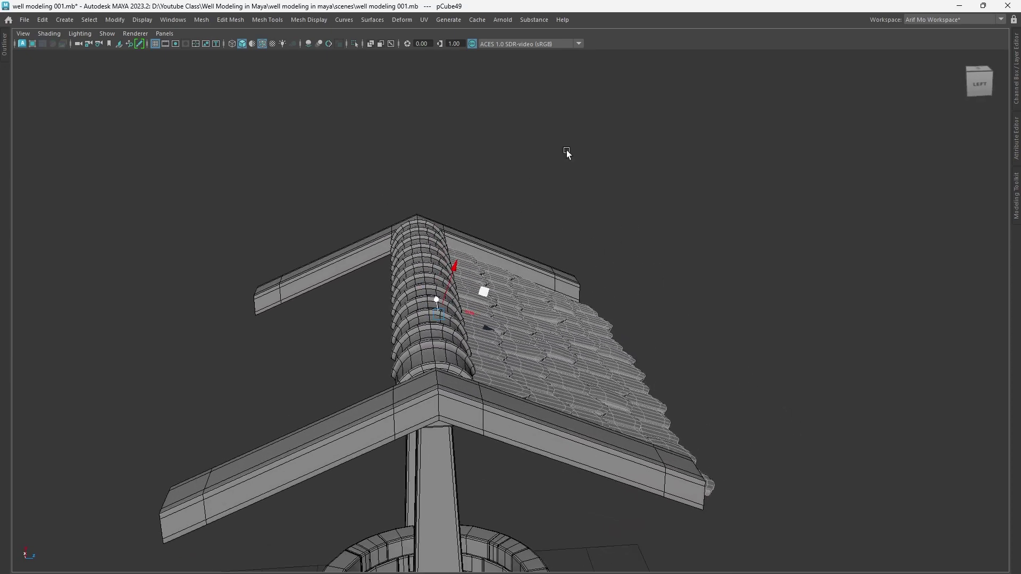
Step: Mirror the tile sheet across the Z axis with a 0.001 merge threshold, then deselect
right_click_drag(566, 154, 511, 155)
mouse_move(654, 366)
left_mouse_down("alt")
mouse_move(681, 379)
mouse_move(668, 357)
left_mouse_up("alt")
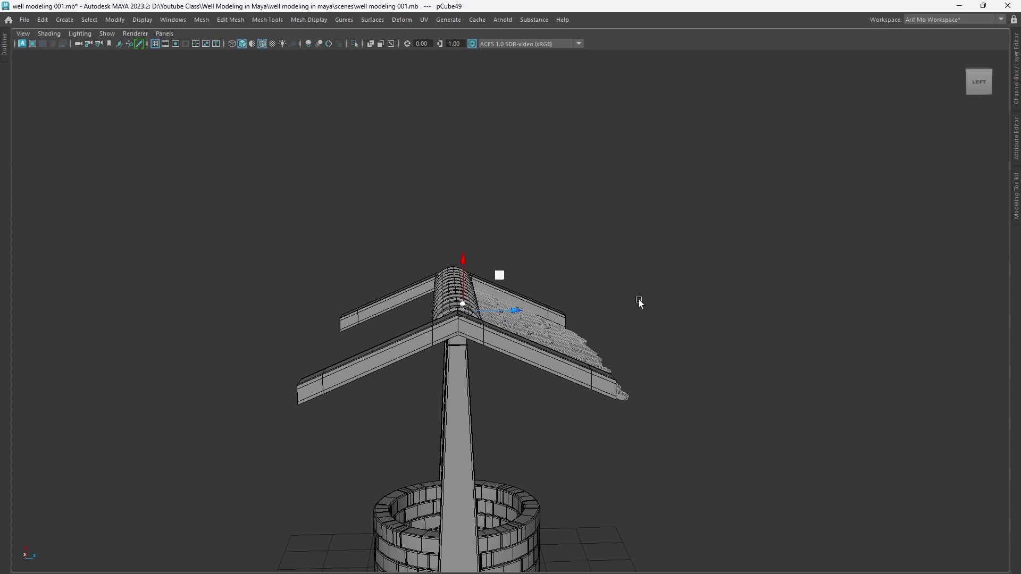
right_click(648, 248, "shift")
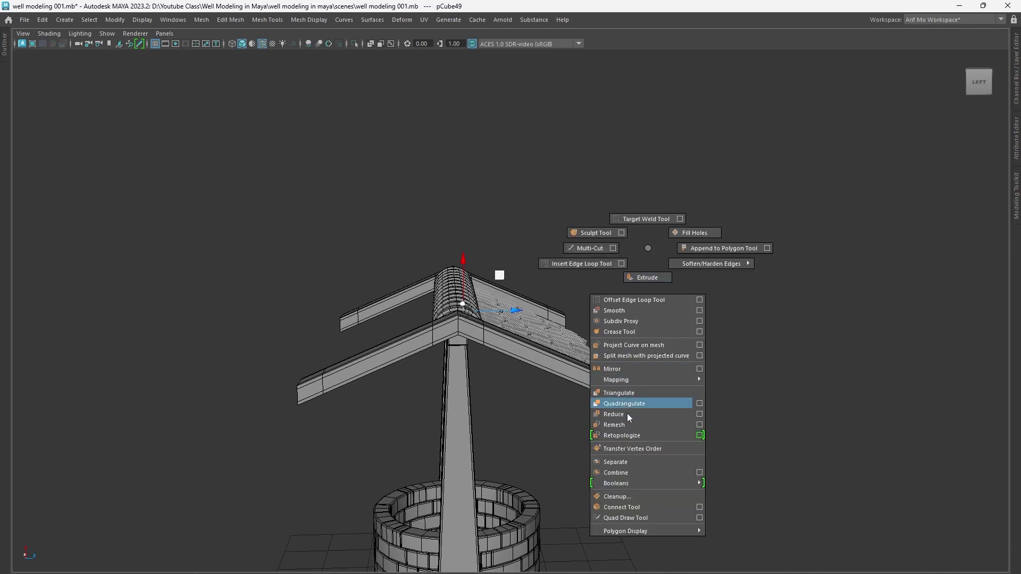
left_click(620, 369)
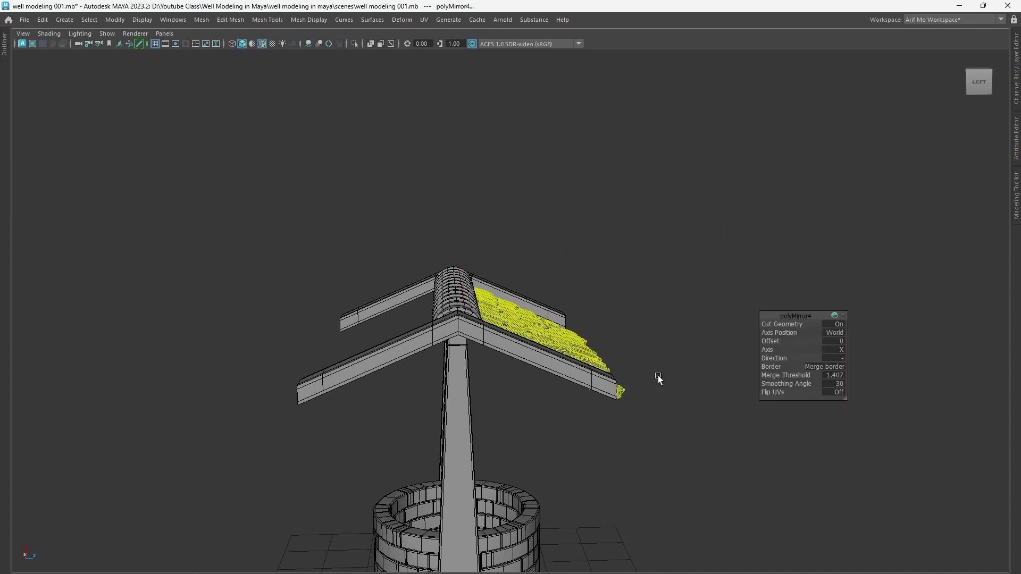
left_click(841, 352)
left_click(856, 372)
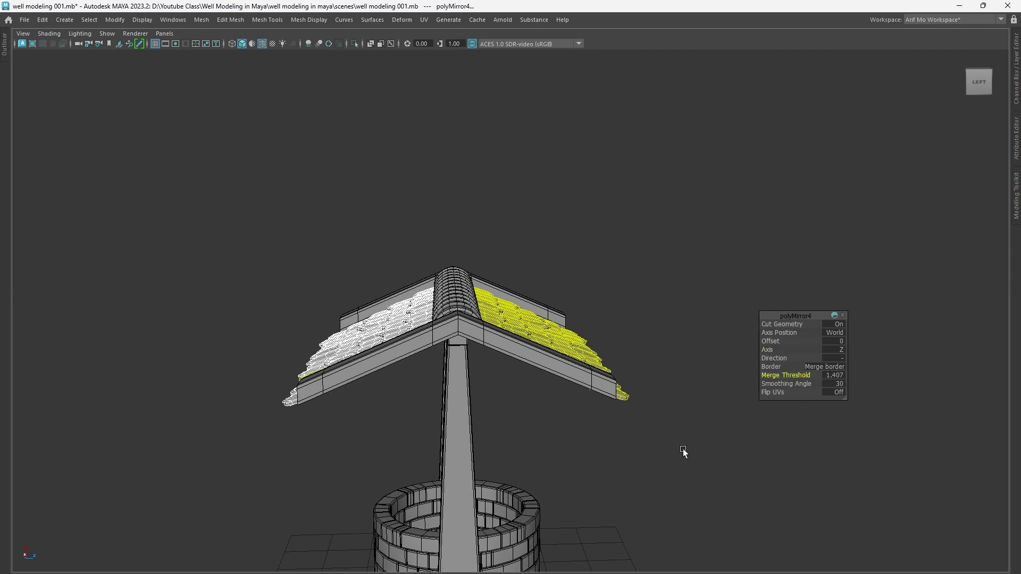
type("0.001")
left_click_drag(651, 453, 488, 427, "alt")
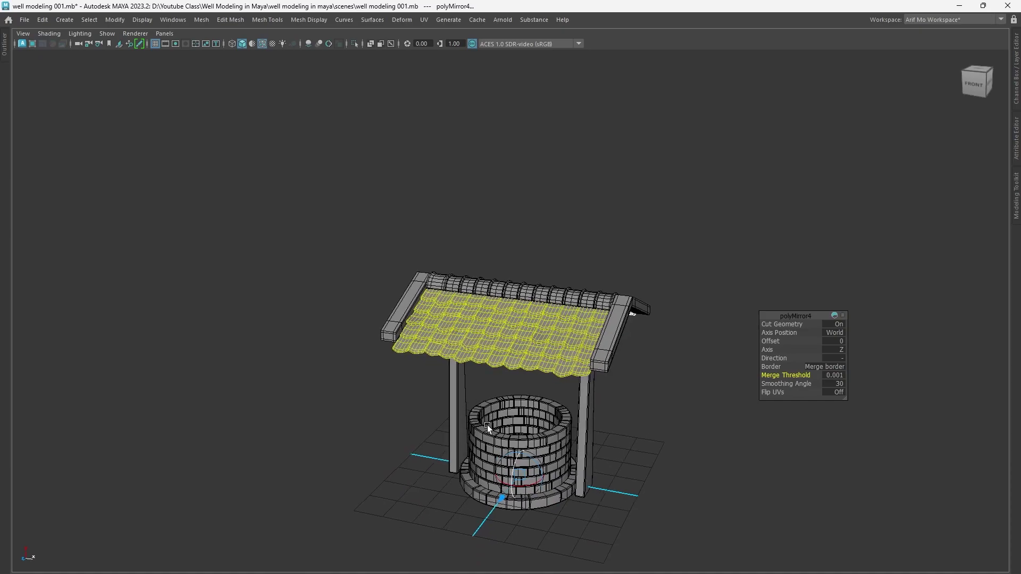
mouse_move(674, 462)
left_mouse_down("alt")
mouse_move(622, 467)
mouse_move(538, 433)
mouse_move(688, 476)
mouse_move(631, 399)
mouse_move(698, 423)
left_mouse_up("alt")
left_click(698, 423)
scroll(706, 447, "down", 1)
scroll(588, 413, "down", 2)
Step: Turn off Wireframe on Shaded so the well shows as plain shaded meshes
scroll(528, 284, "up", 2)
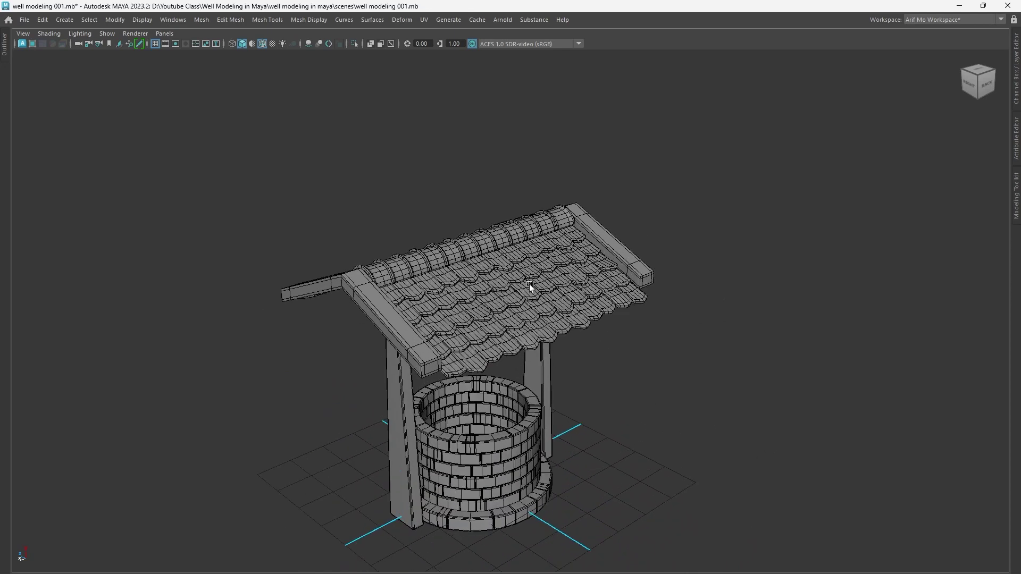
left_click(266, 43)
scroll(519, 420, "down", 2)
Step: Orbit in to a close front view of the finished well and its tiled roof
mouse_move(522, 417)
left_mouse_down("alt")
mouse_move(340, 397)
mouse_move(538, 383)
mouse_move(445, 346)
mouse_move(467, 439)
mouse_move(533, 382)
mouse_move(590, 390)
mouse_move(538, 408)
mouse_move(659, 415)
mouse_move(636, 421)
mouse_move(757, 412)
mouse_move(594, 412)
left_mouse_up("alt")
mouse_move(595, 413)
right_mouse_down("alt")
mouse_move(752, 456)
mouse_move(505, 415)
right_mouse_up("alt")
mouse_move(505, 415)
left_mouse_down("alt")
mouse_move(415, 410)
mouse_move(647, 445)
left_mouse_up("alt")
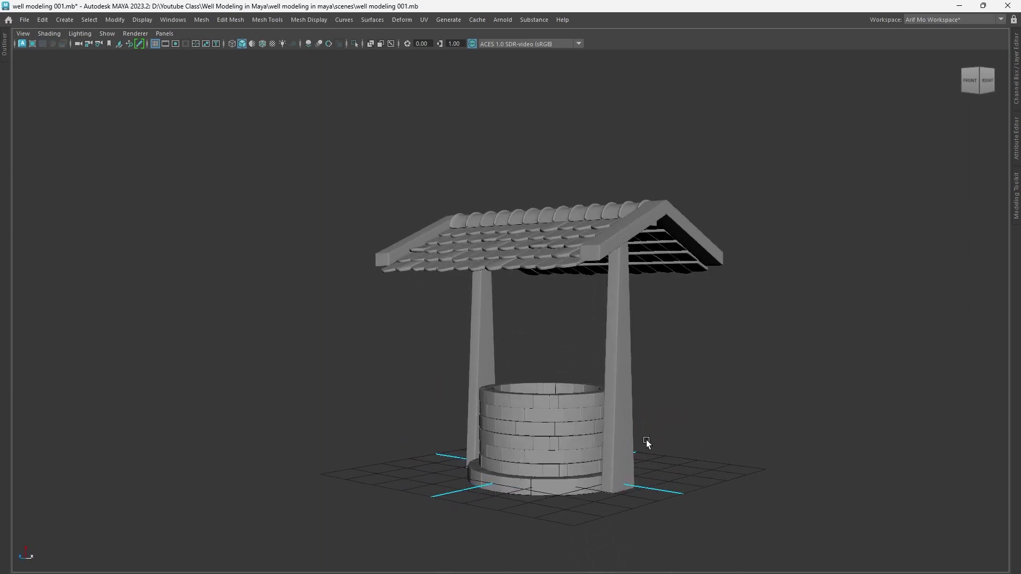
right_click_drag(647, 444, 612, 449, "alt")
mouse_move(611, 448)
left_mouse_down("alt")
mouse_move(656, 444)
mouse_move(647, 433)
left_mouse_up("alt")
right_click_drag(647, 433, 684, 452, "alt")
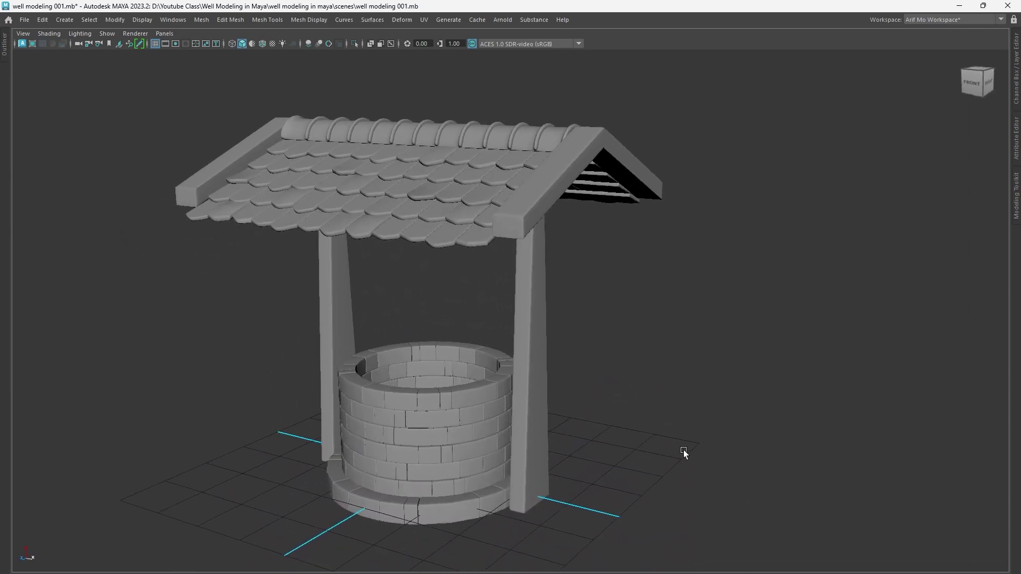
right_click_drag(641, 271, 625, 303, "shift")
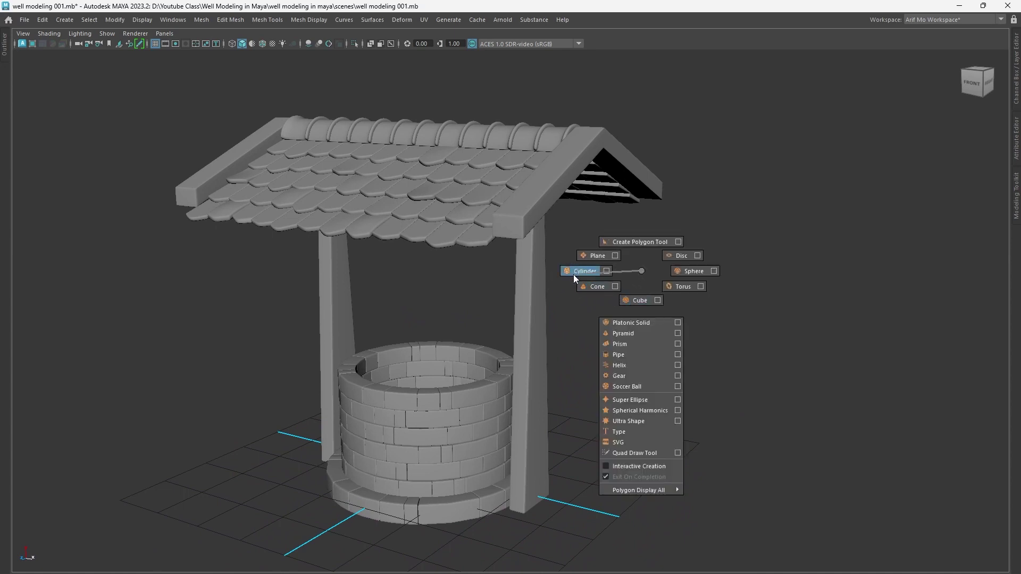
Step: Create a polygon cylinder above the well rim with 12 axis subdivisions and 2 caps
right_click_drag(623, 305, 573, 274, "shift")
key("w")
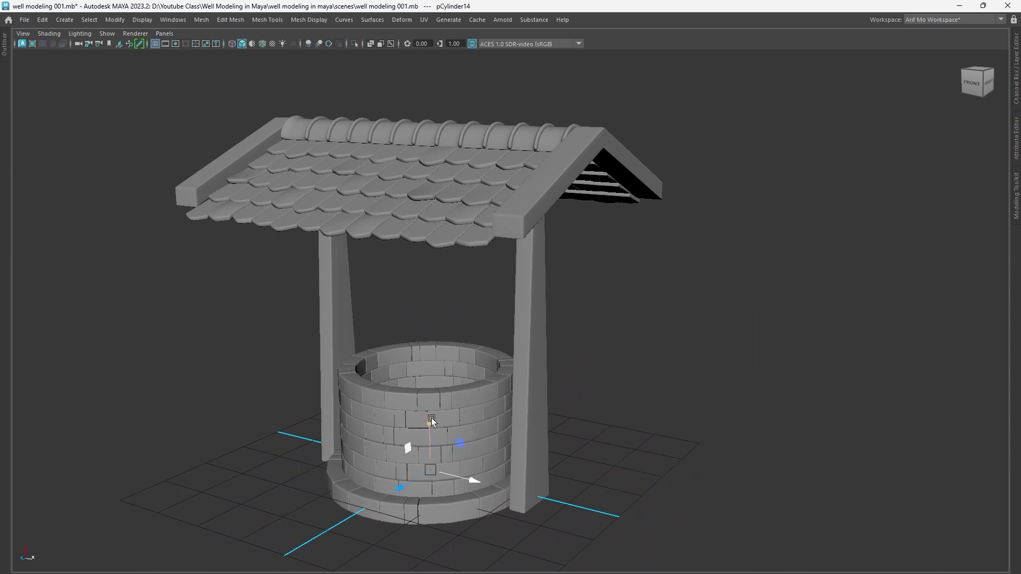
mouse_move(432, 419)
left_mouse_down()
mouse_move(429, 308)
mouse_move(439, 272)
left_mouse_up()
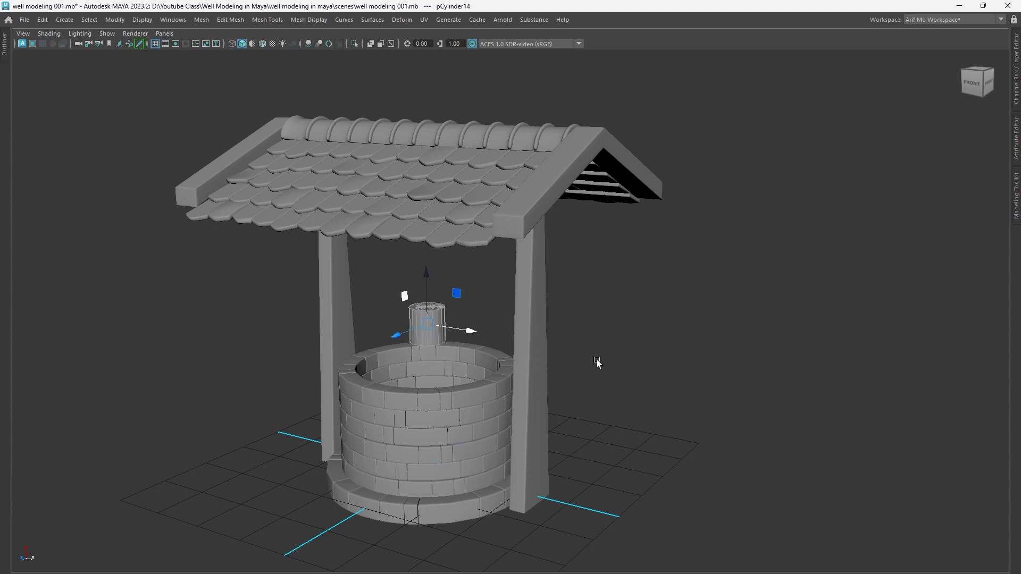
key("t")
type("12")
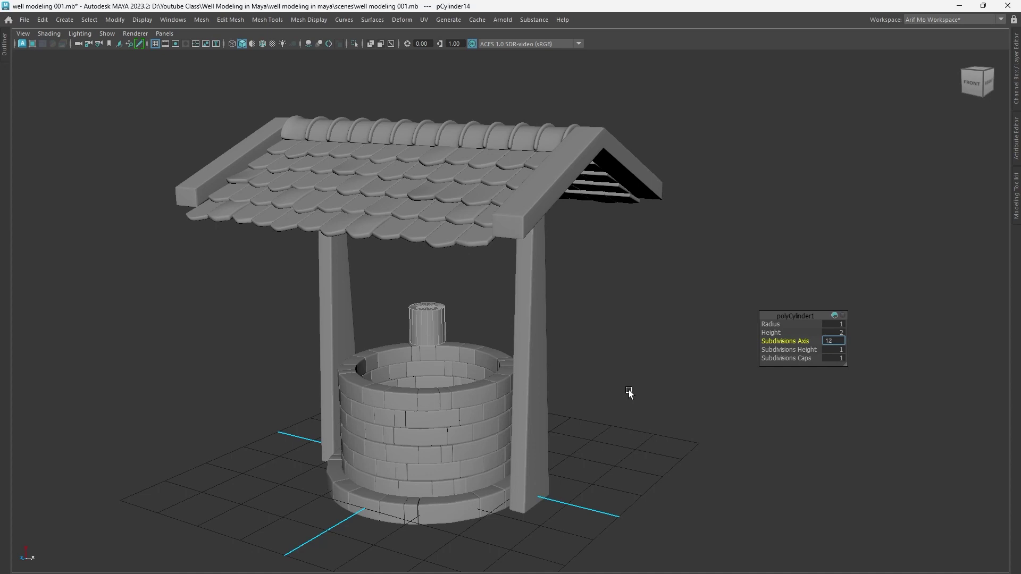
key("Return")
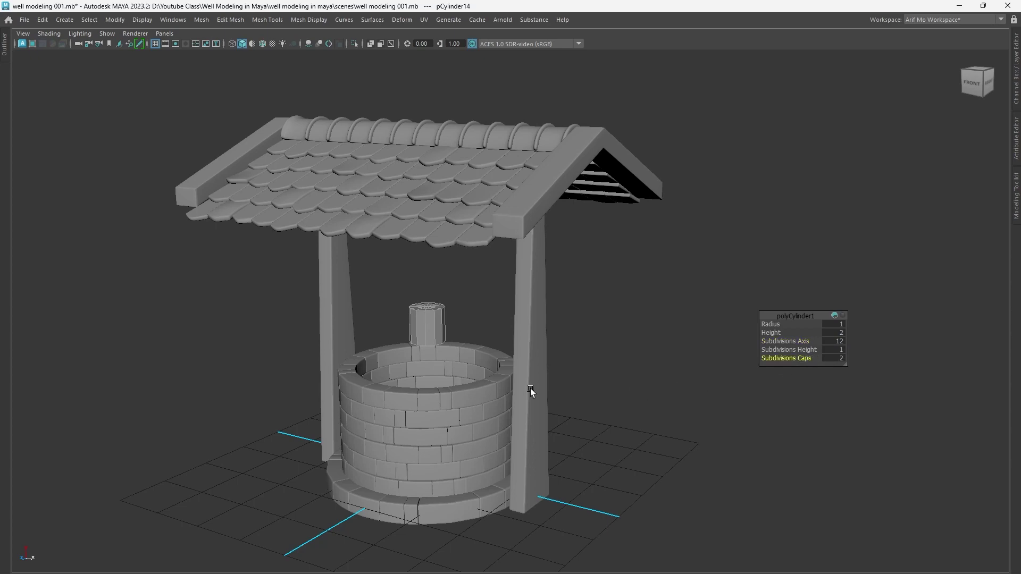
Step: Rotate the cylinder onto its side and stretch it into a long horizontal beam
mouse_move(530, 392)
right_mouse_down("alt")
mouse_move(640, 401)
mouse_move(561, 401)
mouse_move(656, 351)
right_mouse_up("alt")
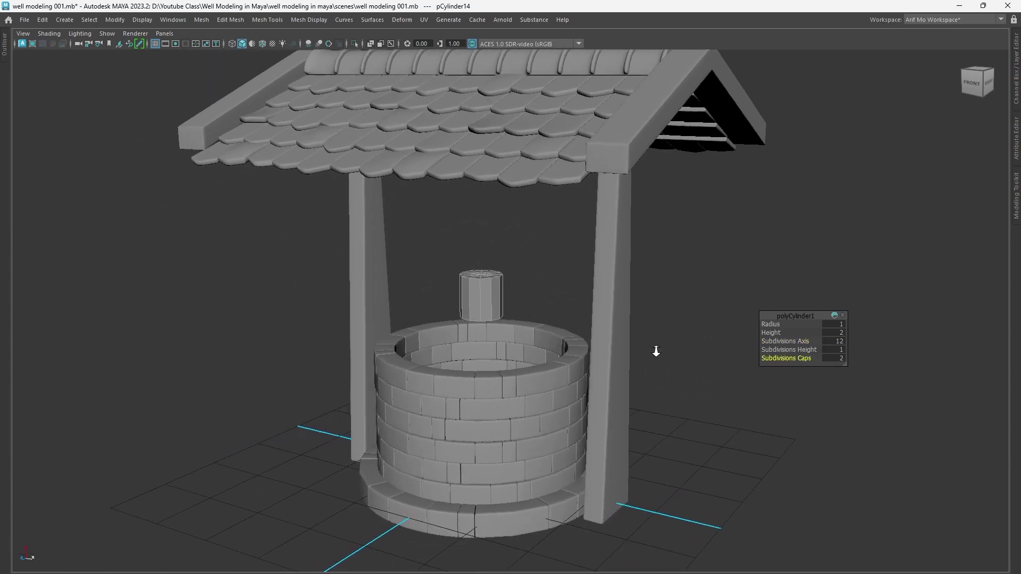
key("e")
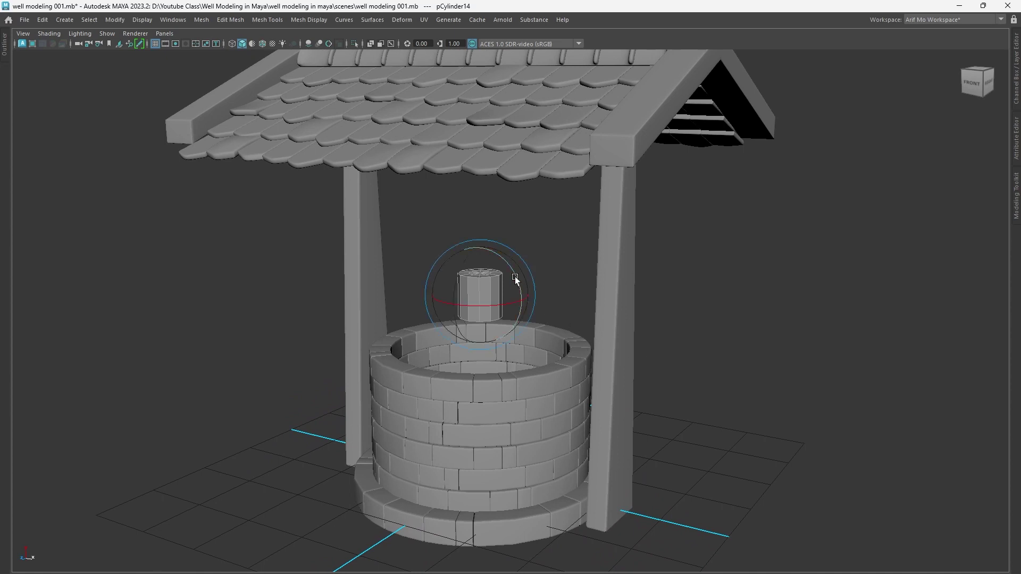
mouse_move(515, 277)
left_mouse_down()
mouse_move(531, 325)
mouse_move(526, 365)
mouse_move(508, 383)
mouse_move(516, 299)
mouse_move(497, 239)
mouse_move(451, 207)
mouse_move(463, 221)
left_mouse_up()
mouse_move(631, 440)
left_mouse_down("alt")
mouse_move(447, 383)
mouse_move(588, 370)
left_mouse_up("alt")
key("r")
mouse_move(468, 310)
left_mouse_down()
mouse_move(216, 350)
mouse_move(471, 303)
mouse_move(502, 247)
mouse_move(502, 279)
mouse_move(401, 301)
left_mouse_up()
key("r")
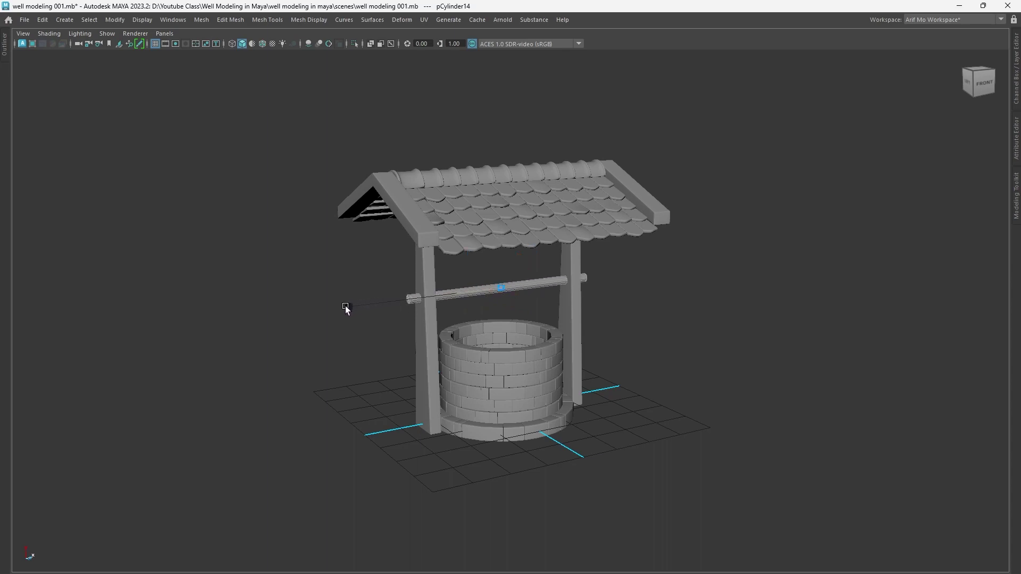
Step: Lengthen the beam to span both posts and raise it higher between them
left_click_drag(357, 304, 345, 305)
mouse_move(644, 325)
left_mouse_down("alt")
mouse_move(694, 337)
mouse_move(522, 321)
mouse_move(595, 317)
left_mouse_up("alt")
mouse_move(595, 318)
right_mouse_down("alt")
mouse_move(695, 349)
mouse_move(786, 348)
mouse_move(724, 326)
mouse_move(801, 393)
mouse_move(734, 383)
right_mouse_up("alt")
key("w")
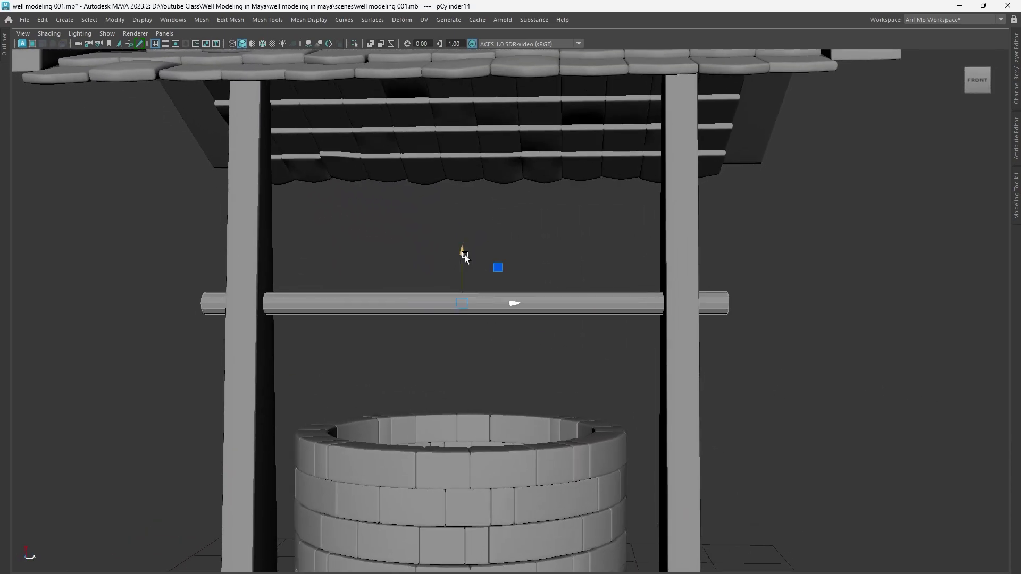
left_click_drag(462, 254, 468, 225)
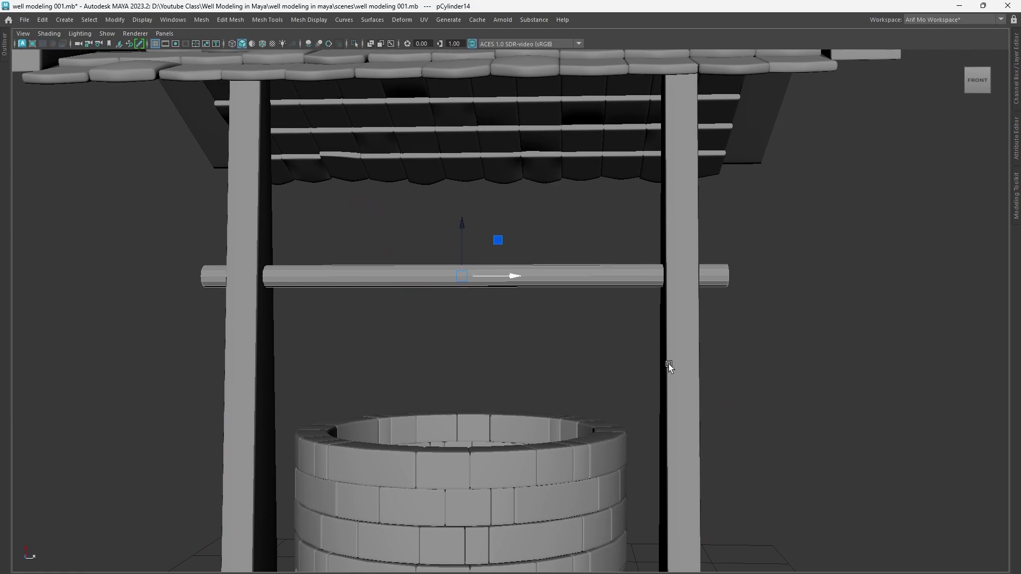
Step: Nudge the axle into place and isolate pCylinder14 with Ctrl+1, viewed close at its end
right_click_drag(668, 365, 511, 363, "alt")
mouse_move(512, 363)
left_mouse_down("alt")
mouse_move(519, 376)
mouse_move(665, 398)
mouse_move(585, 396)
mouse_move(770, 405)
mouse_move(804, 367)
mouse_move(369, 358)
mouse_move(460, 356)
left_mouse_up("alt")
right_click_drag(461, 356, 821, 433, "alt")
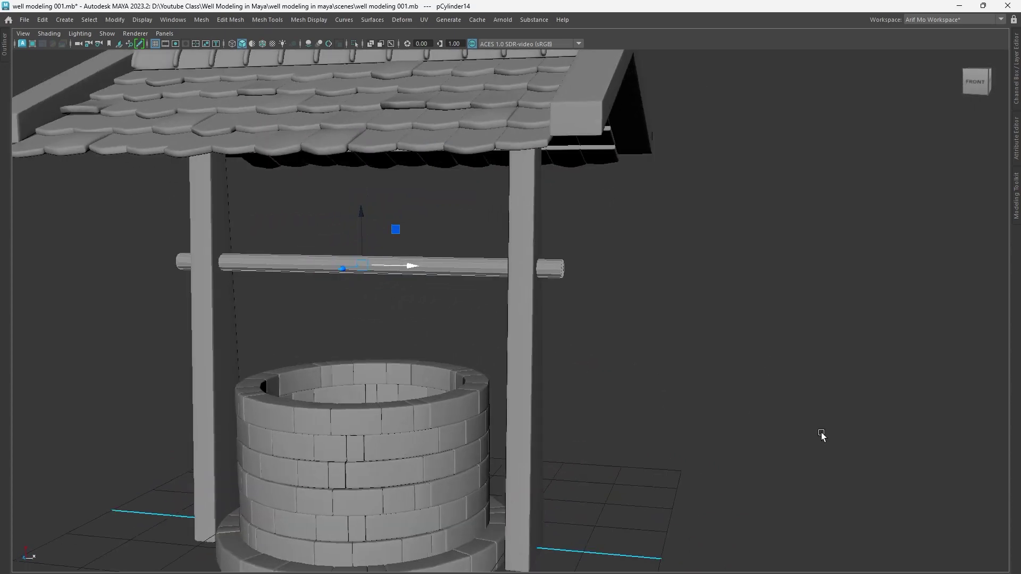
scroll(663, 353, "up", 3)
right_click_drag(663, 353, 777, 412, "alt")
key("ctrl+1")
left_click_drag(777, 413, 679, 417, "alt")
scroll(633, 345, "up", 3)
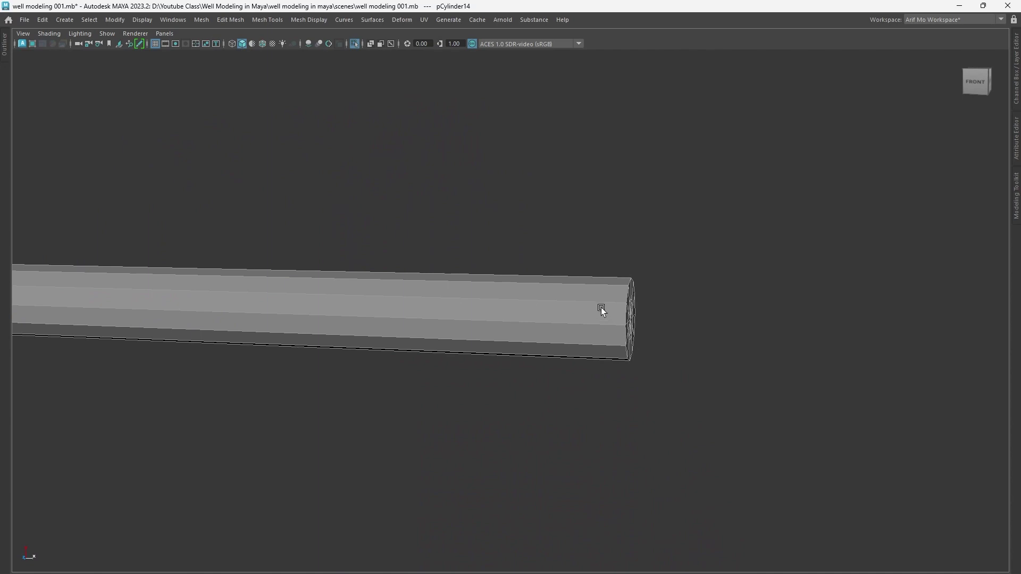
Step: Restore the full interface, set Symmetry to World X, and insert an edge loop near the axle's end
key("ctrl+space")
left_click(402, 35)
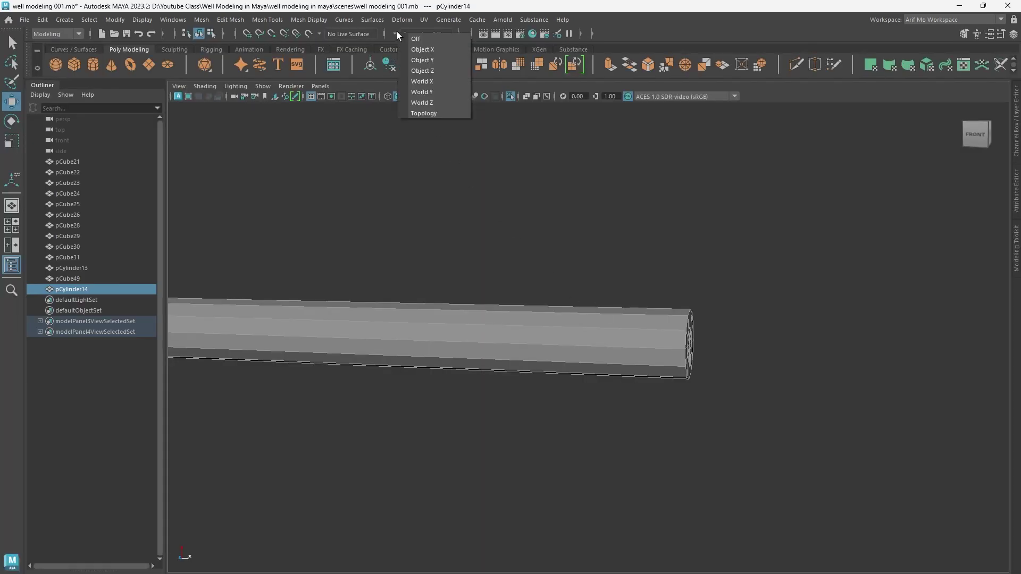
left_click(436, 84)
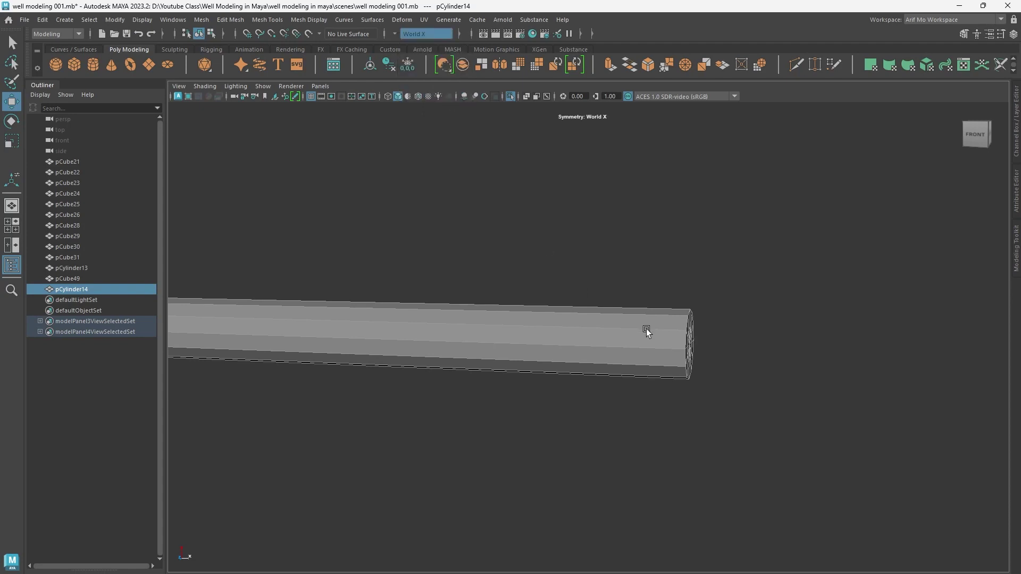
right_click_drag(653, 319, 583, 280, "shift")
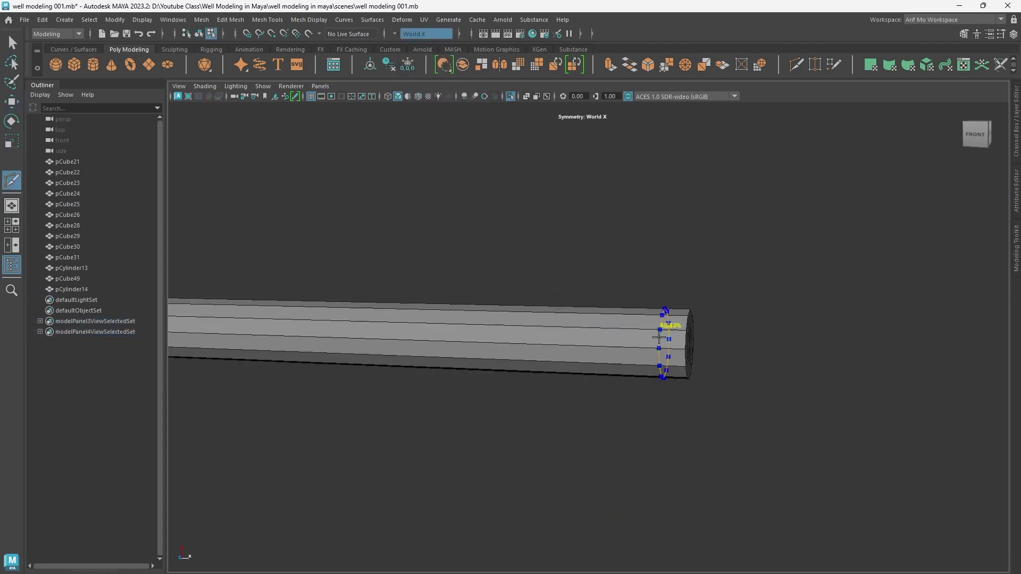
right_click_drag(699, 456, 376, 372, "alt")
middle_click_drag(376, 371, 608, 381, "alt")
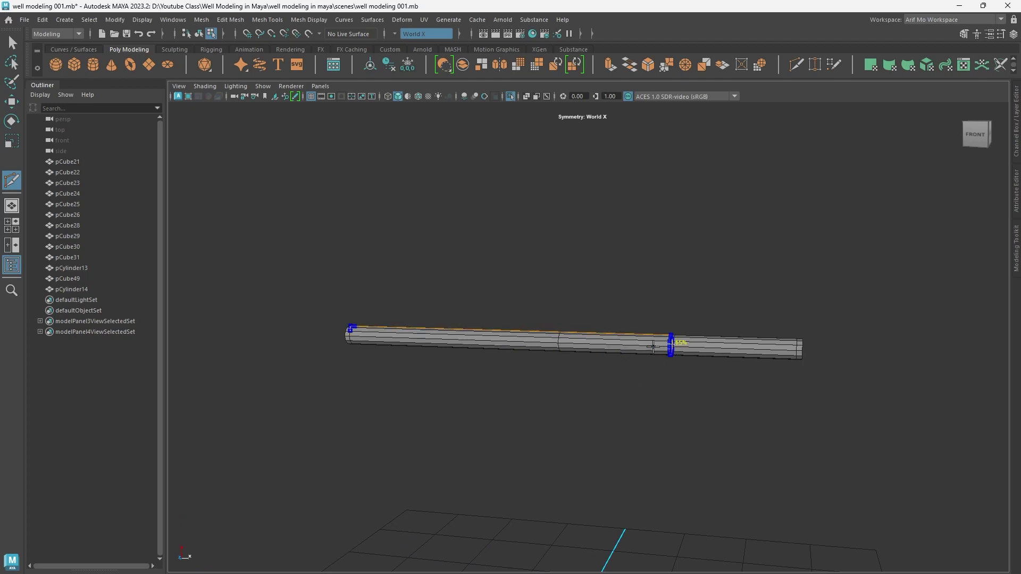
left_click(653, 346)
Step: Turn Symmetry off and insert two more edge loops along the axle with Multi-Cut
mouse_move(604, 421)
right_mouse_down("alt")
mouse_move(772, 446)
mouse_move(659, 416)
right_mouse_up("alt")
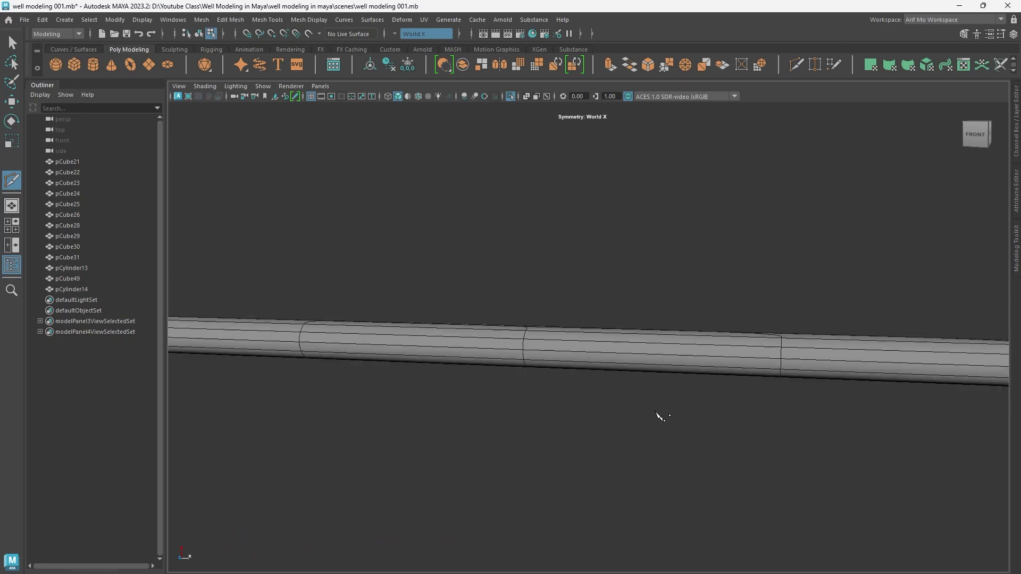
mouse_move(642, 430)
left_mouse_down("alt")
mouse_move(577, 449)
mouse_move(538, 388)
left_mouse_up("alt")
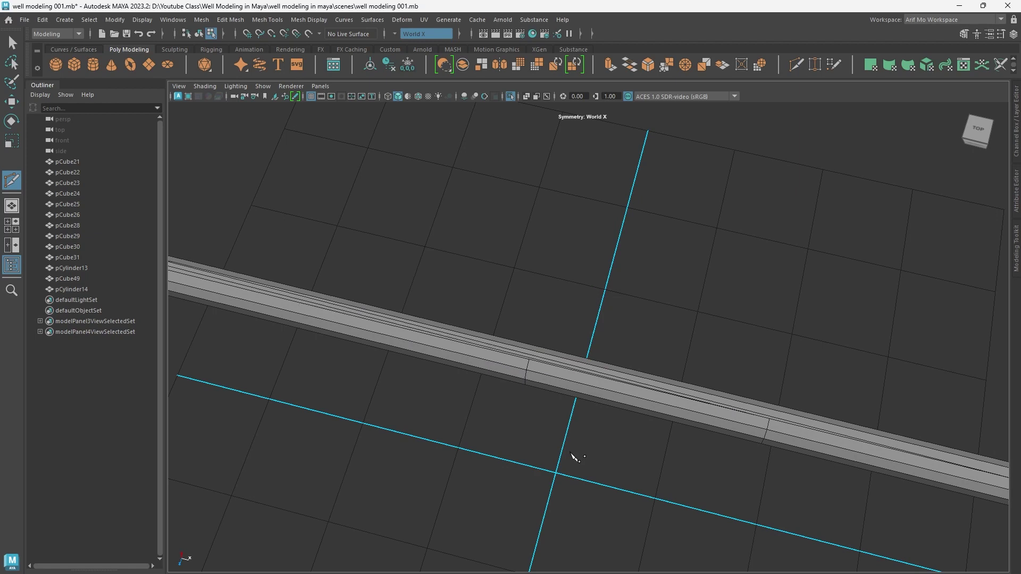
left_click(406, 34)
left_click(412, 37)
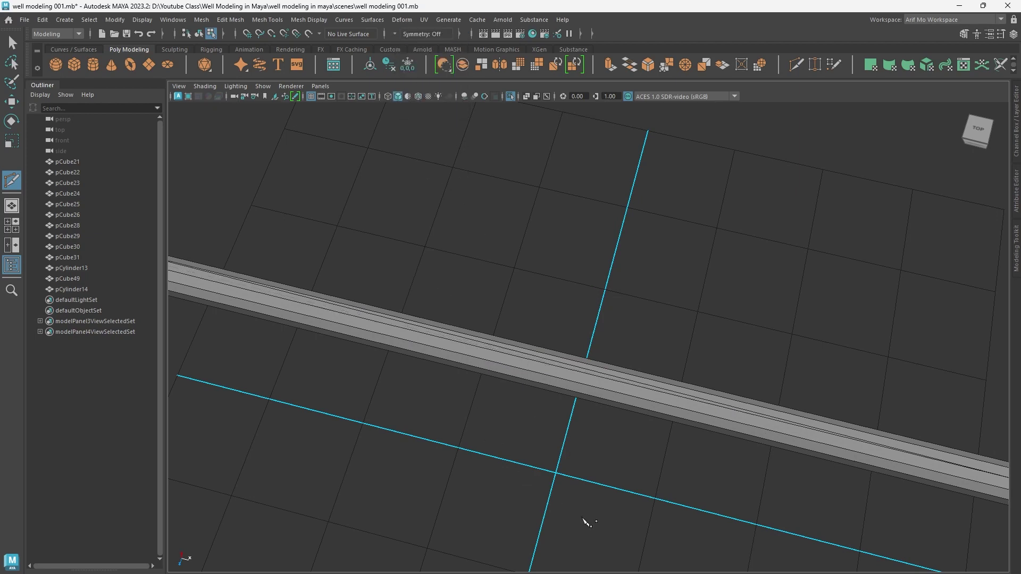
scroll(585, 521, "down", 5)
mouse_move(565, 449)
left_mouse_down("alt")
mouse_move(502, 404)
mouse_move(684, 482)
mouse_move(520, 414)
mouse_move(676, 461)
left_mouse_up("alt")
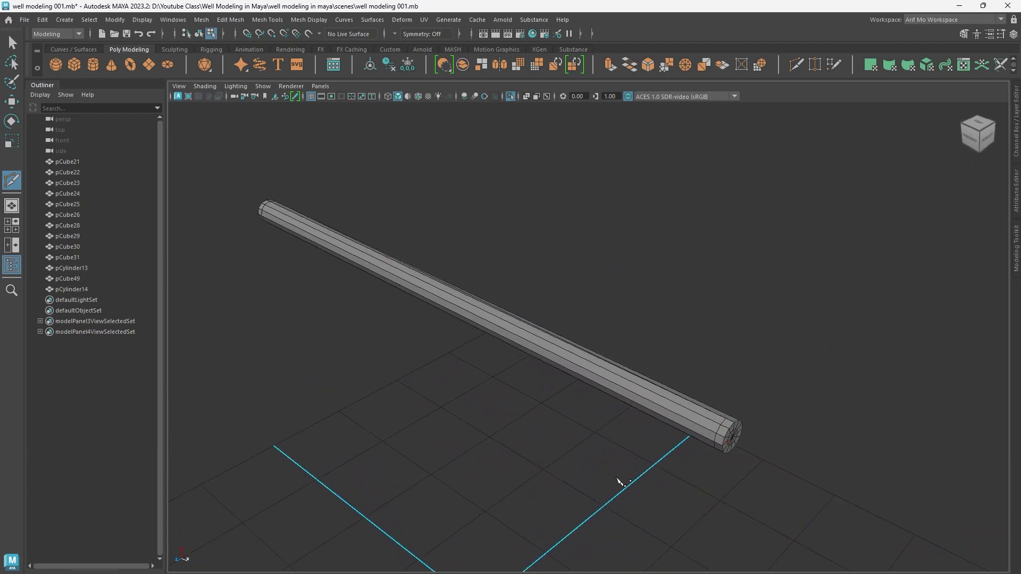
key("ctrl+shift+x")
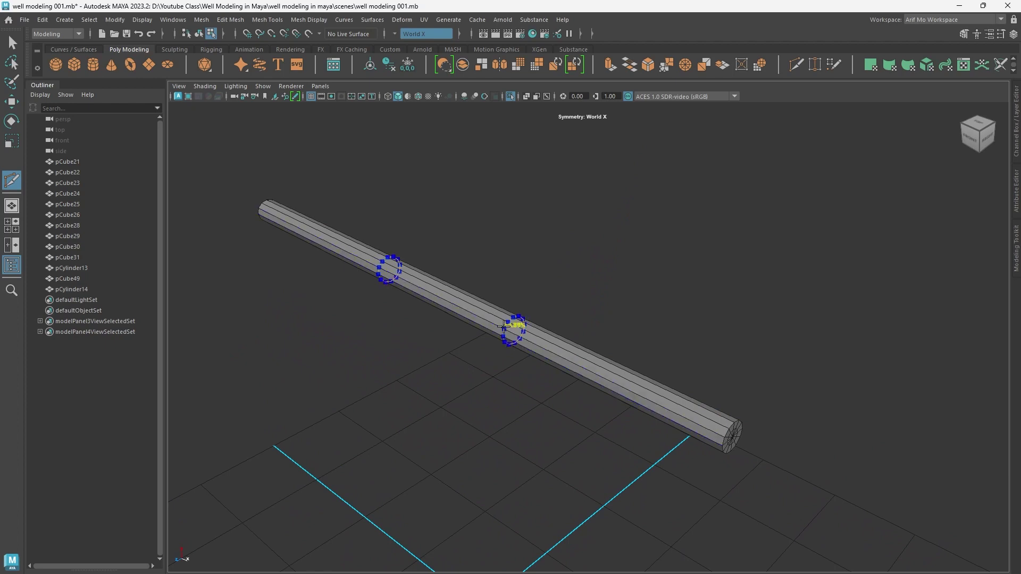
left_click(397, 33)
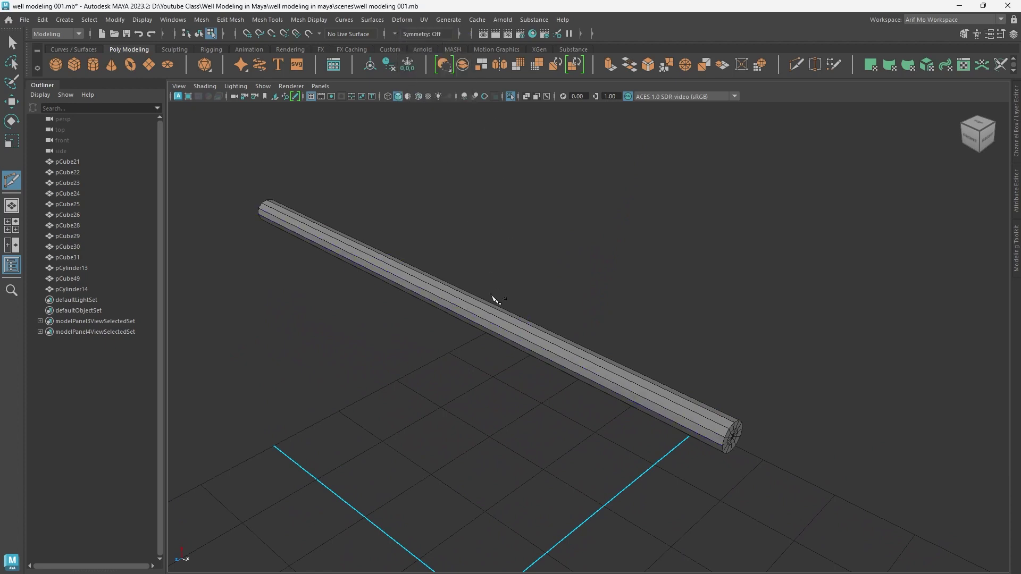
left_click(475, 302, "ctrl")
left_click(567, 356, "ctrl")
mouse_move(580, 449)
left_mouse_down("alt")
mouse_move(663, 449)
mouse_move(407, 126)
left_mouse_up("alt")
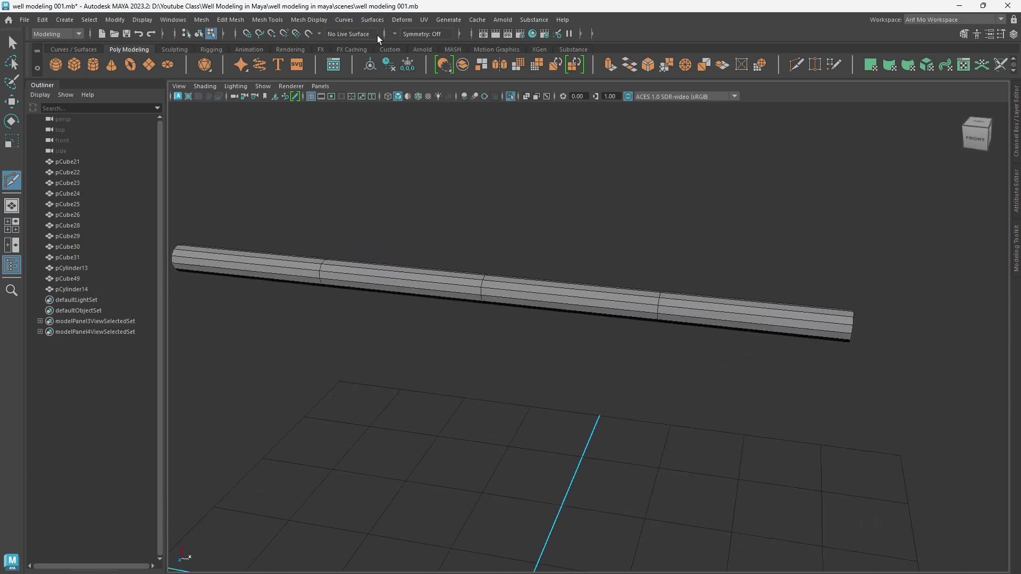
Step: Set Symmetry to World X and show the axle in smooth preview (3)
left_click(393, 34)
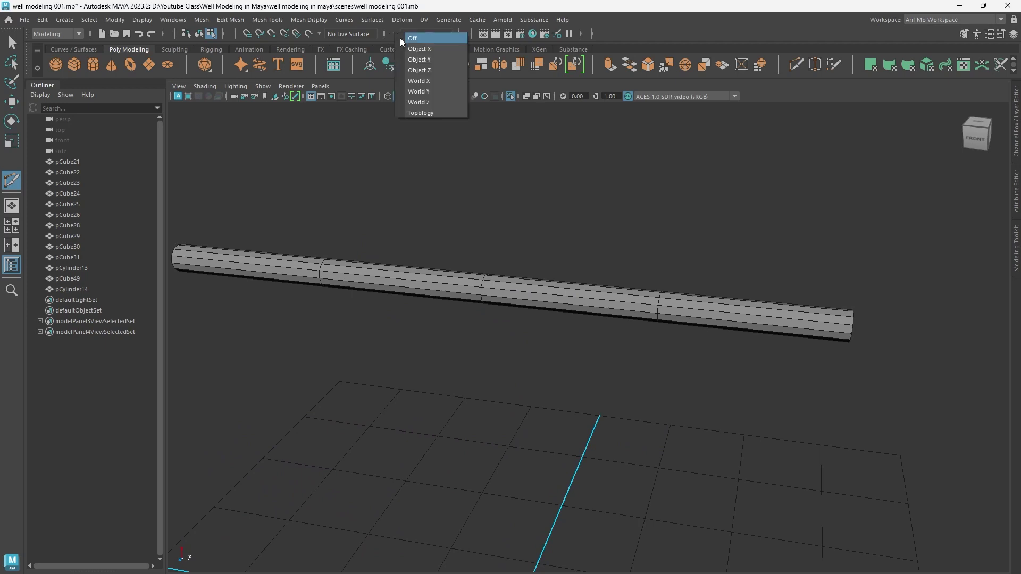
left_click(419, 80)
key("3")
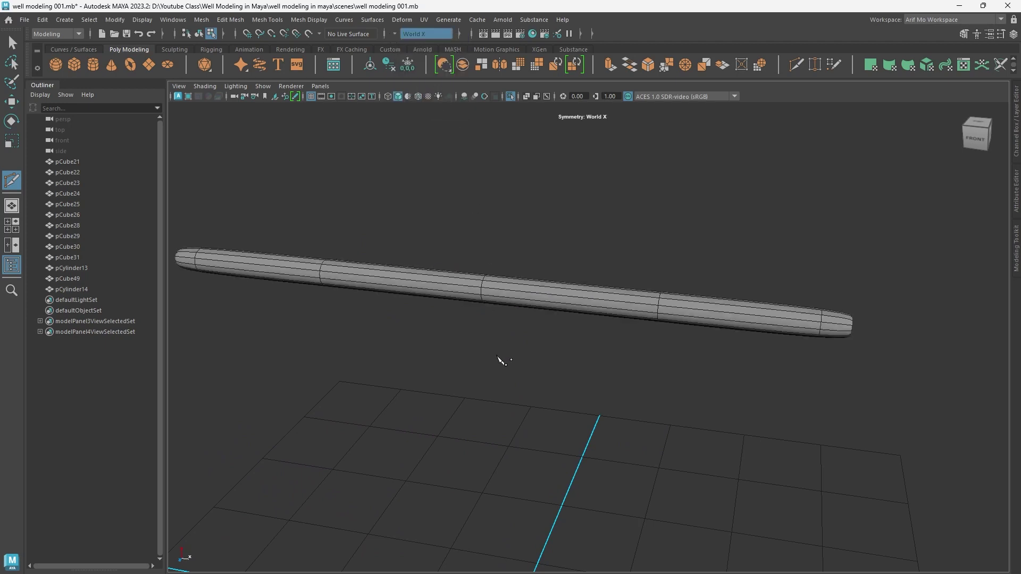
scroll(791, 414, "up", 2)
scroll(827, 446, "up", 3)
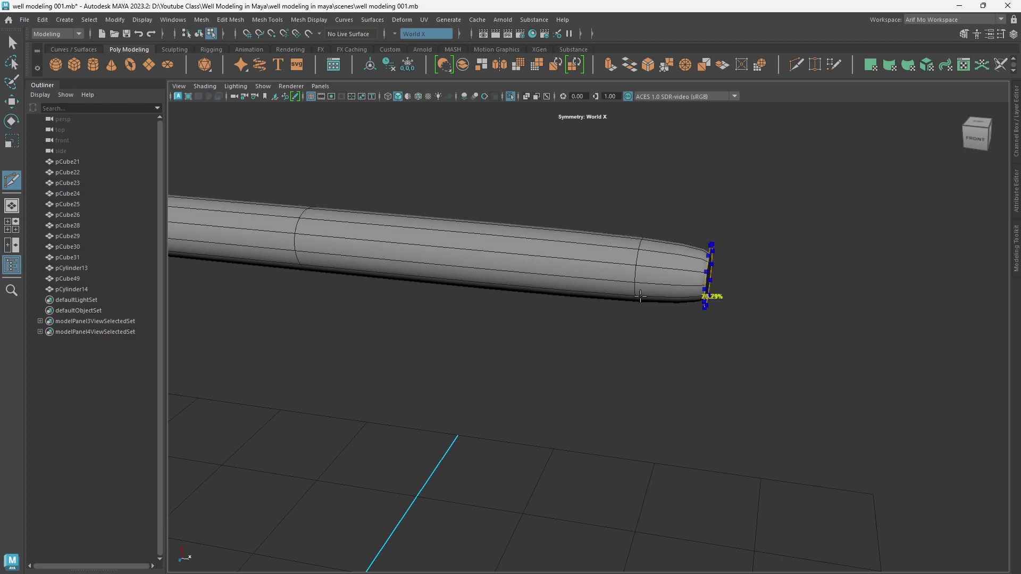
Step: Add support edge loops close to both ends of the axle
left_click(626, 280)
scroll(554, 376, "down", 2)
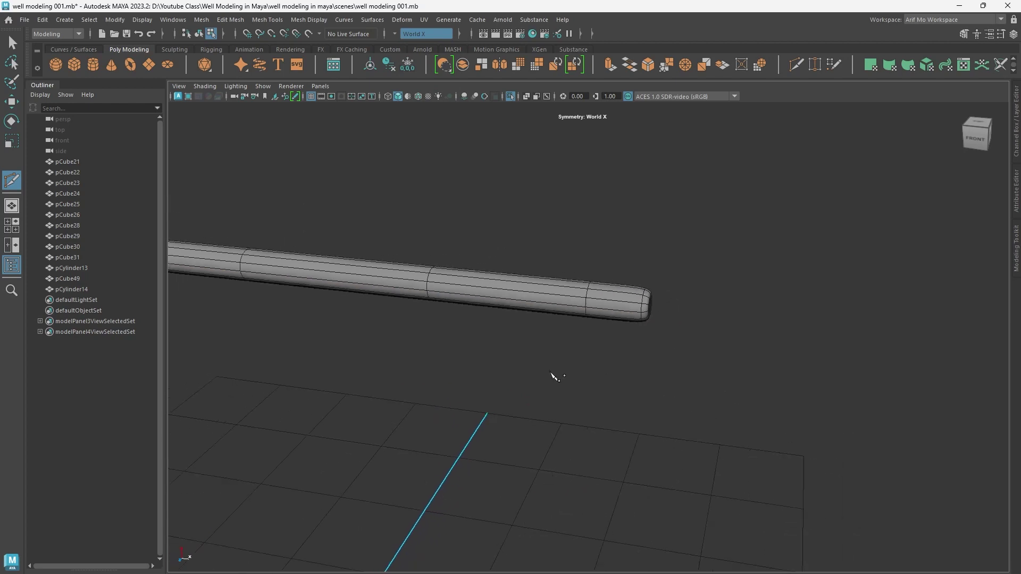
scroll(553, 375, "down", 1)
scroll(742, 353, "up", 3)
left_click(695, 276)
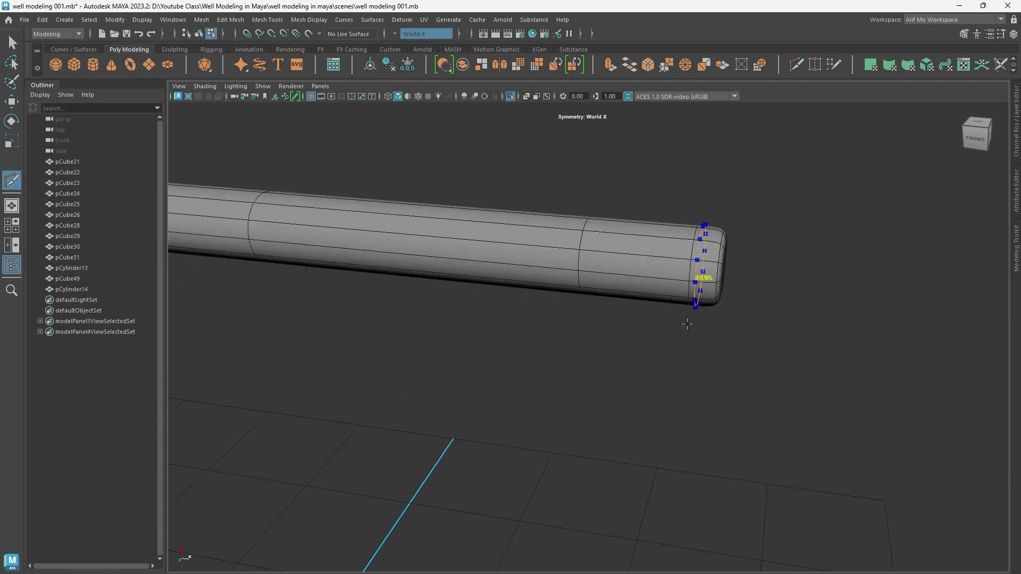
scroll(638, 340, "down", 2)
scroll(531, 396, "down", 2)
scroll(425, 383, "down", 2)
scroll(510, 418, "up", 2)
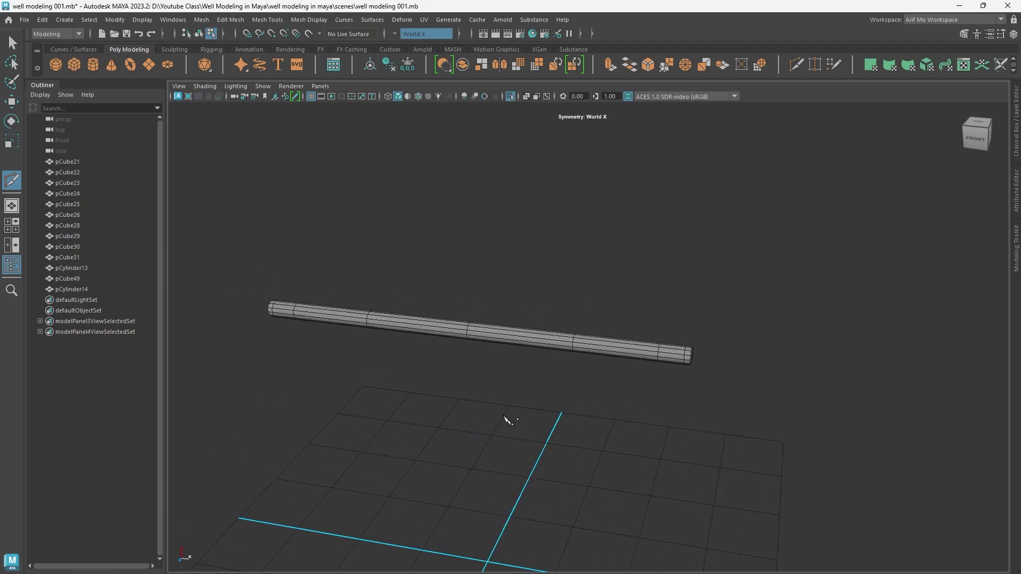
Step: Return the axle to object mode with pCylinder14 selected as a whole
key("q")
scroll(471, 380, "up", 2)
right_click(598, 337)
left_click(667, 255)
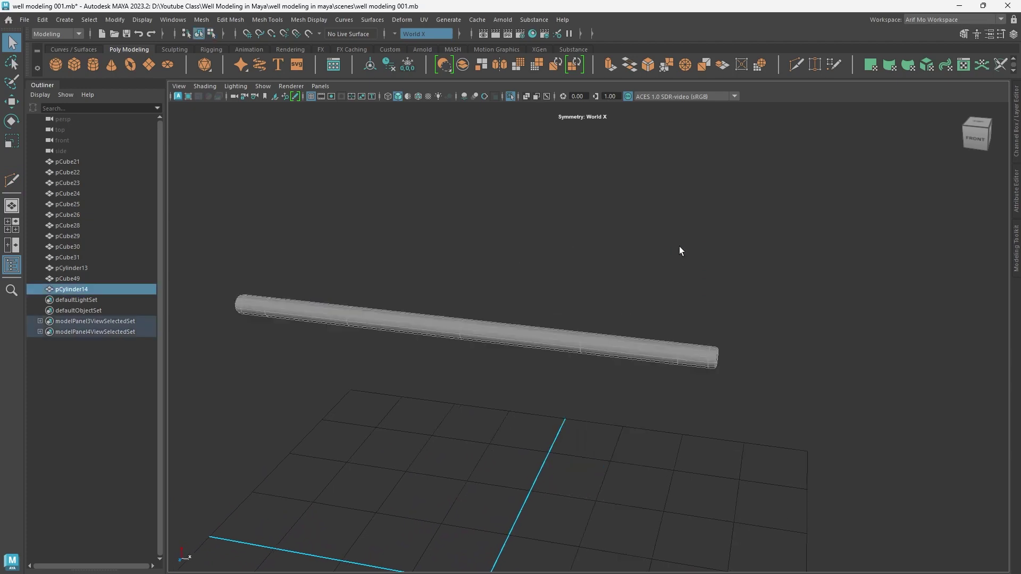
Step: Turn Symmetry off and exit Isolate Select to show the whole well again
left_click(394, 36)
left_click(425, 44)
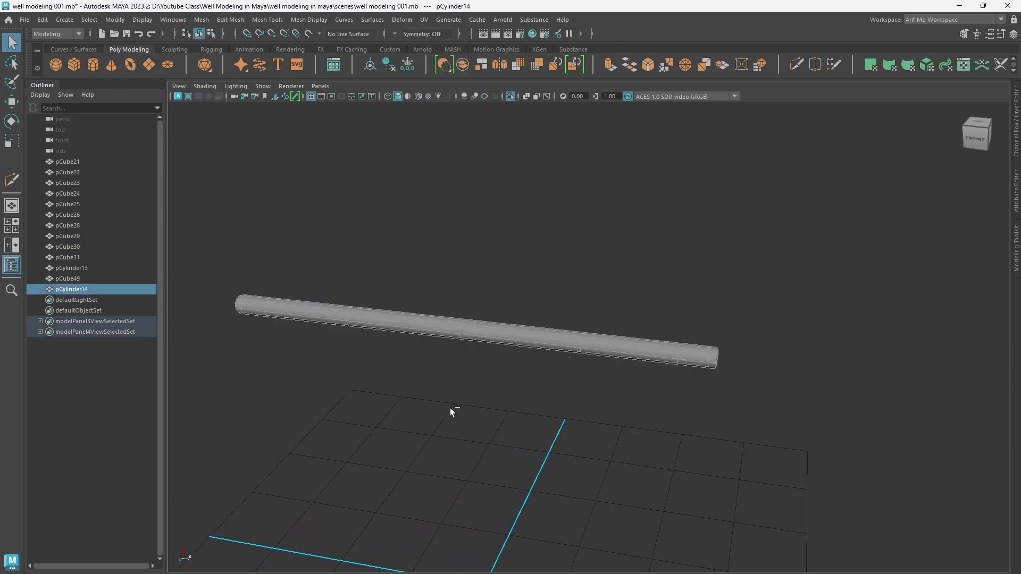
key("ctrl+1")
scroll(466, 410, "down", 5)
left_click_drag(727, 410, 534, 346, "alt")
Step: Deselect the axle, orbit around the well including the roof underside, then isolate an empty grid
left_click(640, 357)
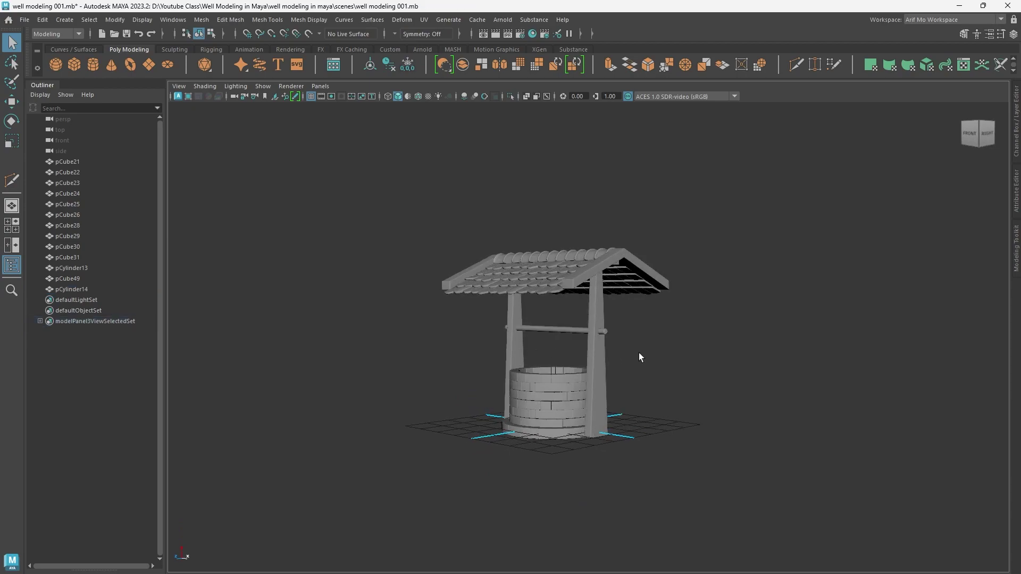
scroll(640, 357, "up", 5)
mouse_move(854, 451)
left_mouse_down("alt")
mouse_move(688, 381)
mouse_move(474, 353)
mouse_move(745, 404)
left_mouse_up("alt")
scroll(559, 340, "down", 5)
middle_click_drag(535, 379, 558, 309, "alt")
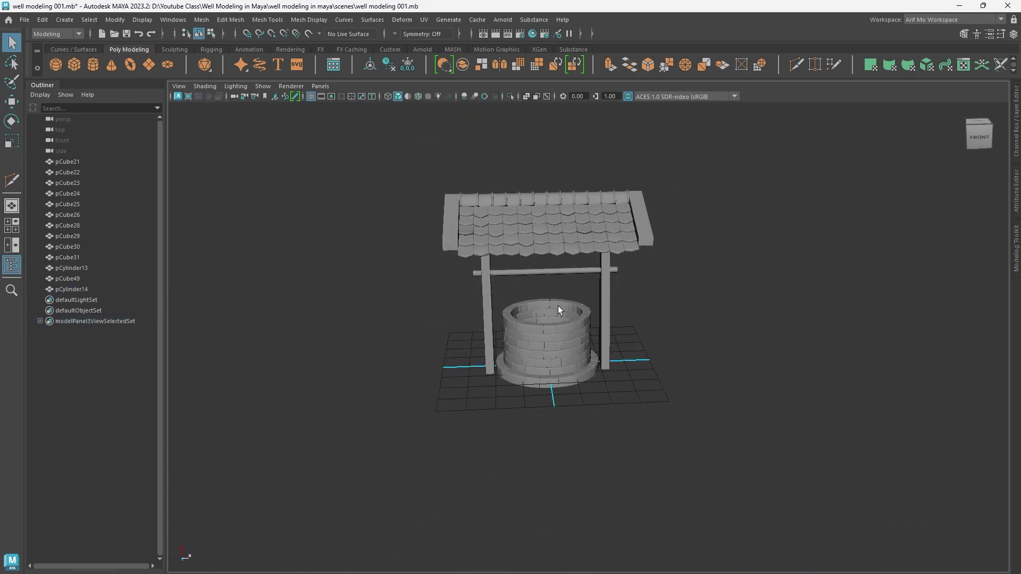
scroll(684, 371, "up", 5)
mouse_move(683, 371)
left_mouse_down("alt")
mouse_move(728, 391)
mouse_move(722, 406)
mouse_move(678, 198)
mouse_move(728, 479)
mouse_move(590, 457)
left_mouse_up("alt")
right_click_drag(590, 458, 706, 449, "alt")
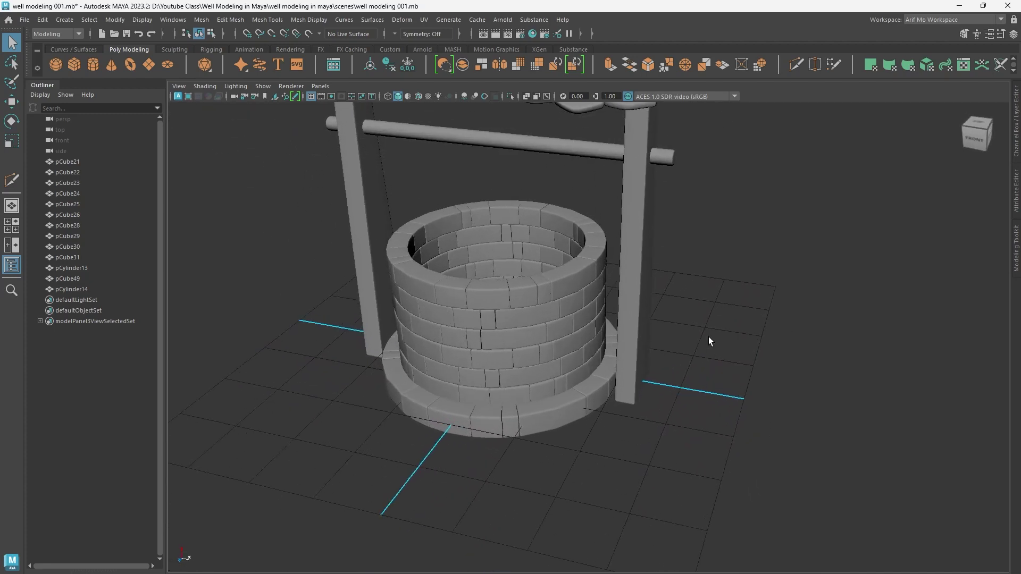
key("ctrl+1")
Step: Create a polygon disc and extrude its faces upward into a slab 0.442 thick
scroll(521, 413, "up", 3)
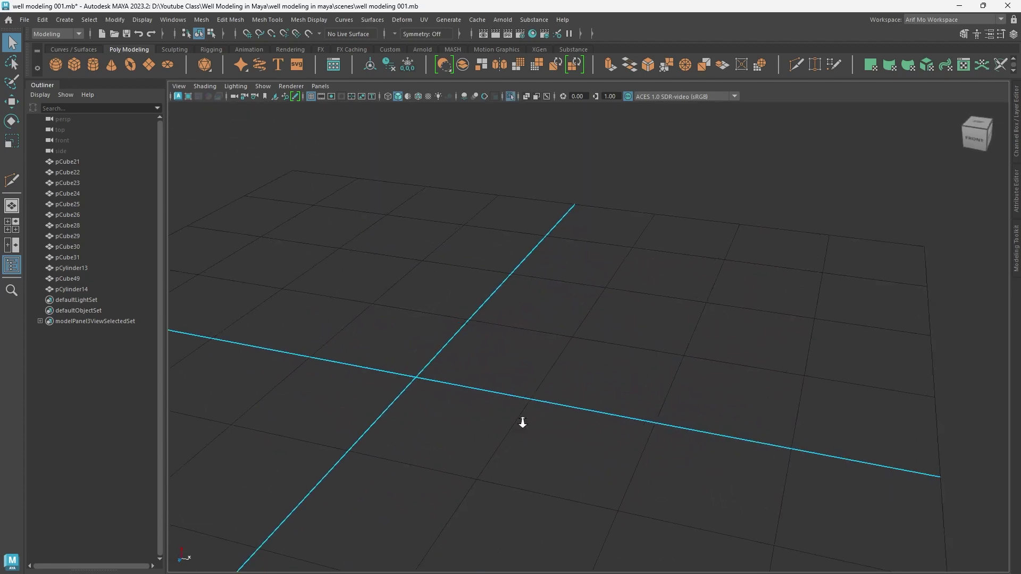
scroll(572, 411, "up", 2)
scroll(572, 411, "down", 2)
mouse_move(489, 269)
right_mouse_down("shift")
mouse_move(411, 268)
mouse_move(529, 254)
right_mouse_up("shift")
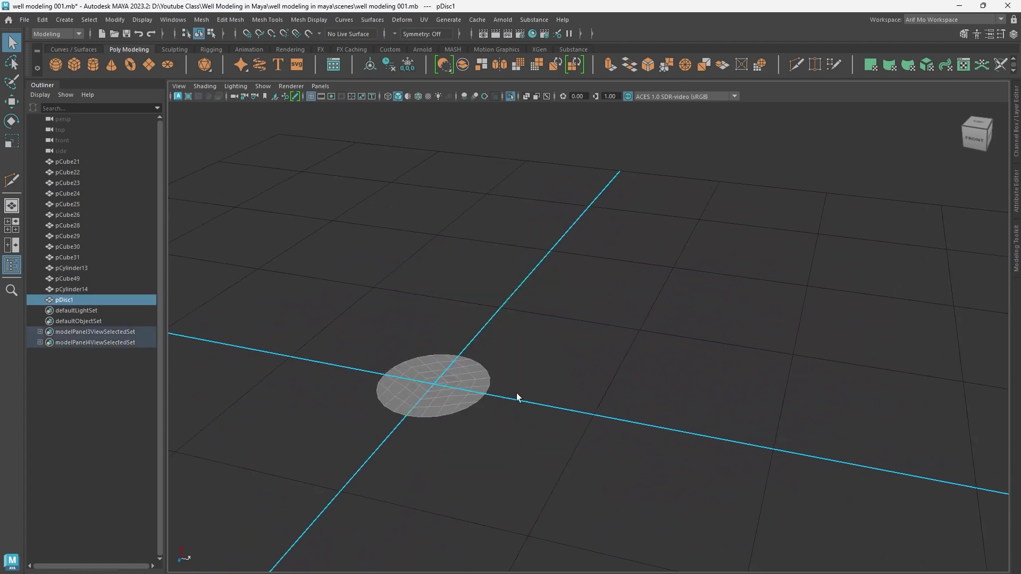
key("f")
scroll(479, 403, "down", 3)
scroll(550, 404, "up", 1)
key("ctrl+e")
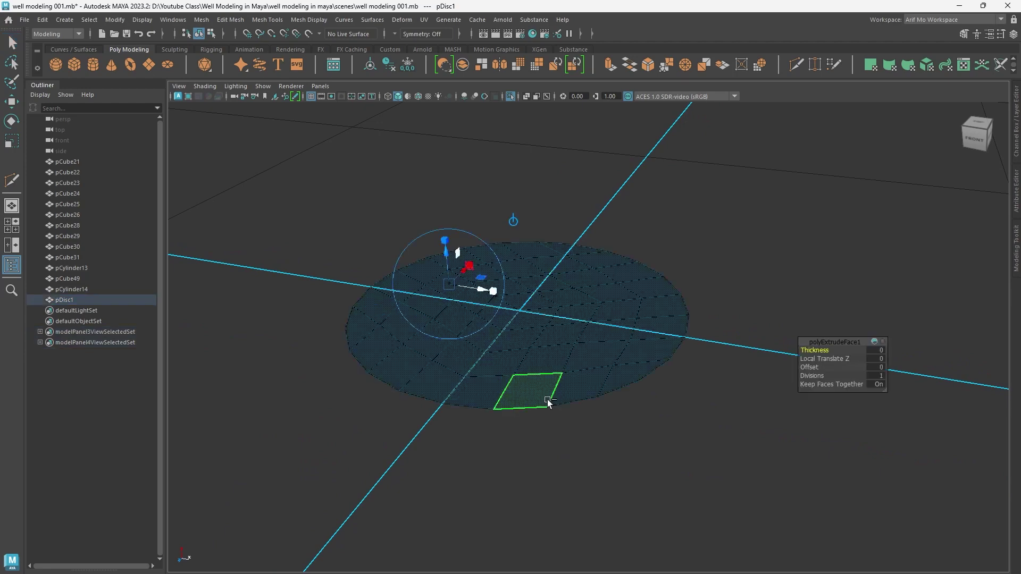
left_click_drag(480, 270, 473, 188)
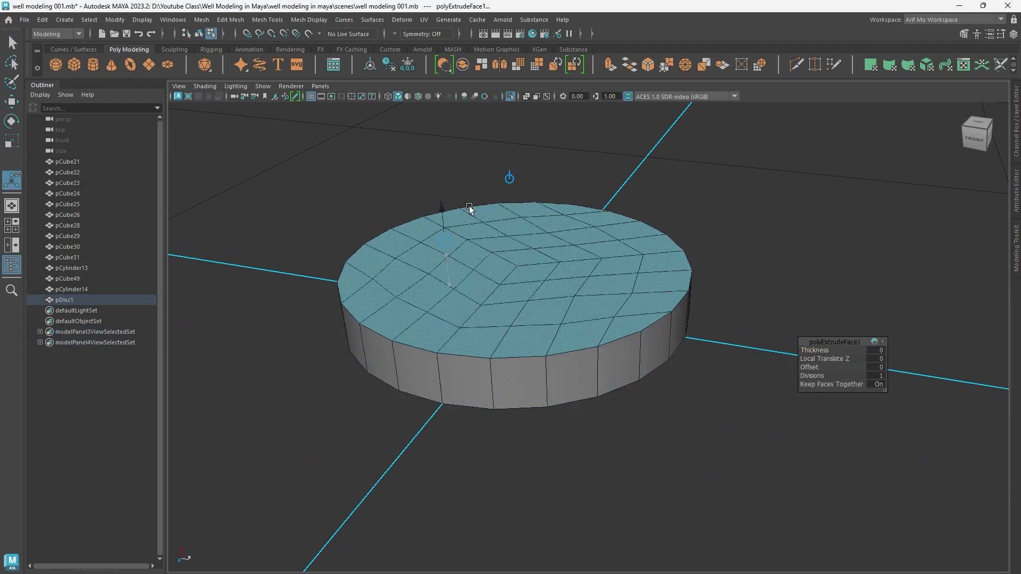
mouse_move(531, 428)
right_mouse_down("alt")
mouse_move(435, 408)
mouse_move(575, 447)
right_mouse_up("alt")
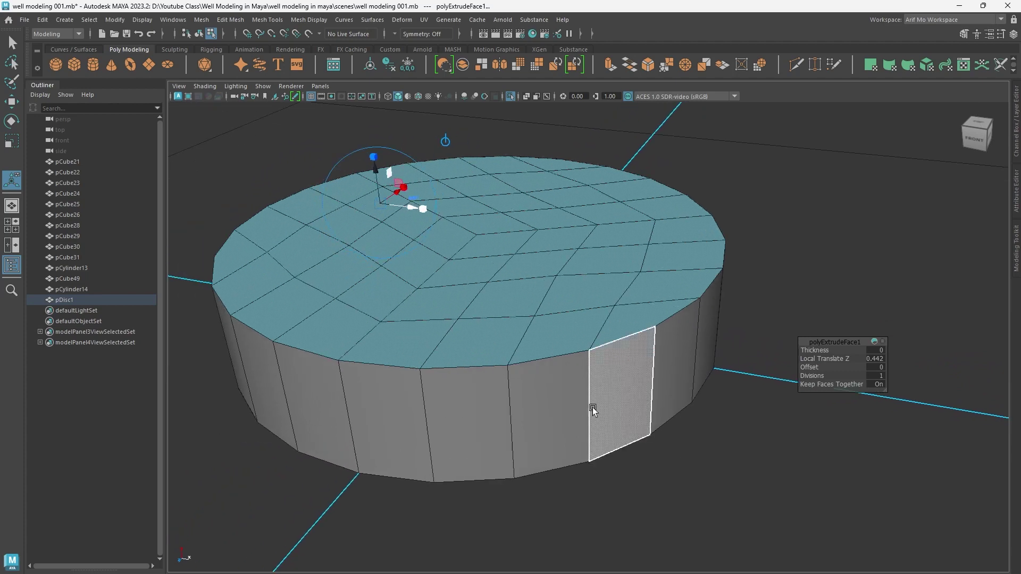
Step: In edge mode, select the disc's top and bottom rim edge loops
right_click(592, 407)
left_click(592, 241)
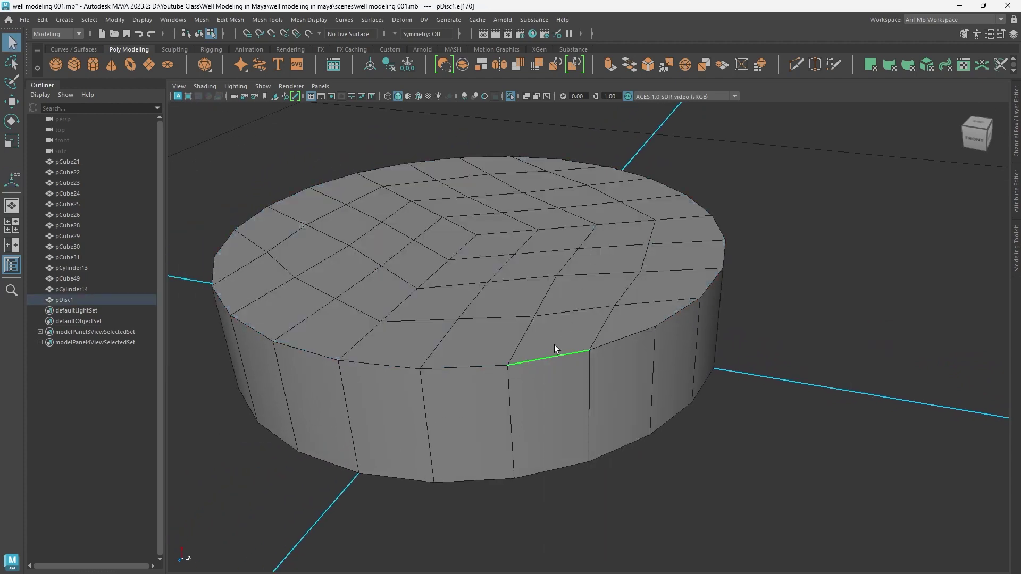
double_click(554, 345)
right_click_drag(659, 321, 664, 365, "alt")
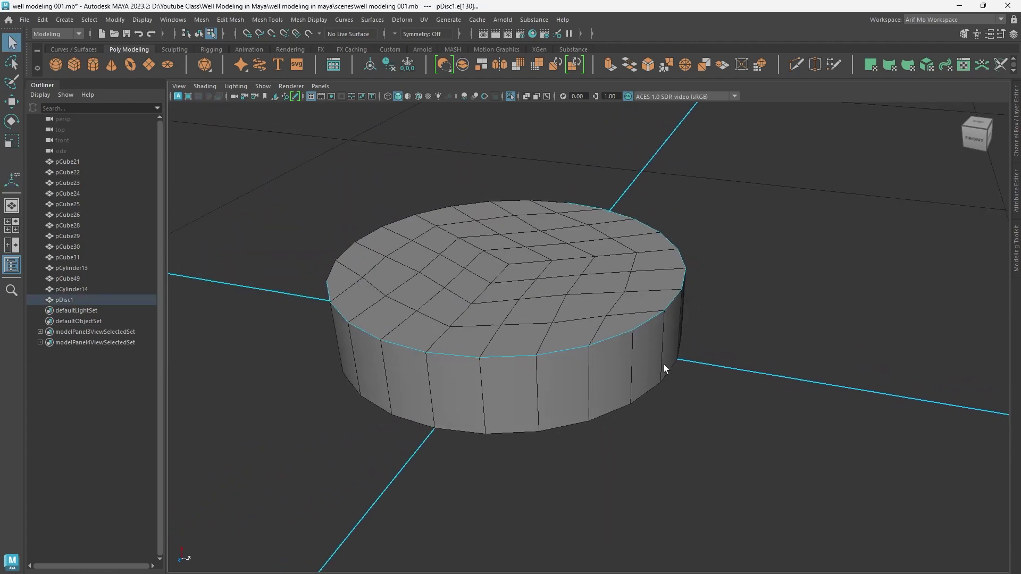
mouse_move(664, 365)
left_mouse_down("alt")
mouse_move(760, 366)
mouse_move(396, 370)
left_mouse_up("alt")
double_click(378, 372, "shift")
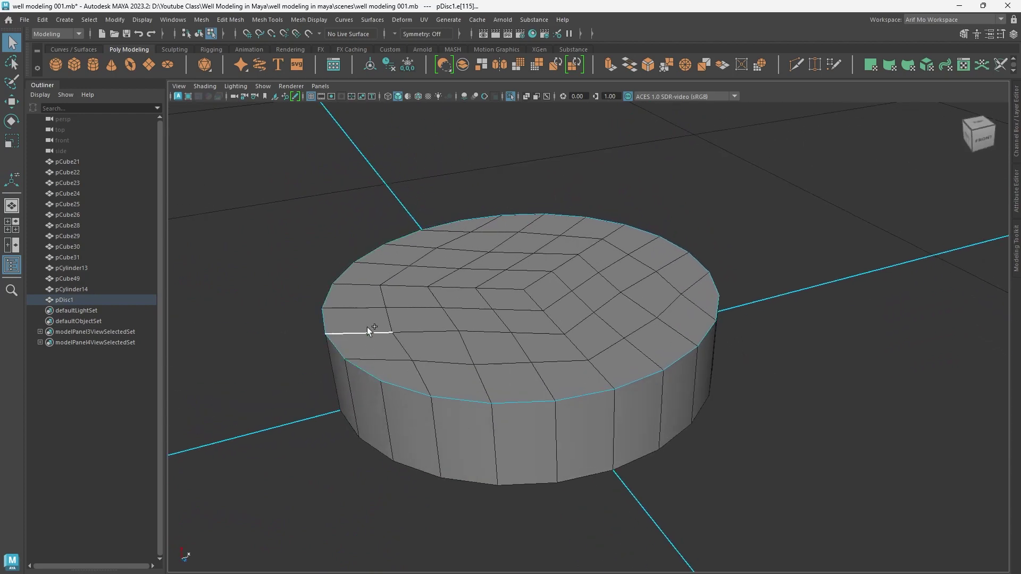
double_click(529, 484, "shift")
scroll(636, 483, "down", 3)
mouse_move(636, 483)
left_mouse_down("alt")
mouse_move(679, 467)
mouse_move(676, 406)
mouse_move(674, 463)
mouse_move(575, 382)
left_mouse_up("alt")
double_click(674, 400, "shift")
scroll(745, 449, "up", 3)
scroll(692, 392, "up", 2)
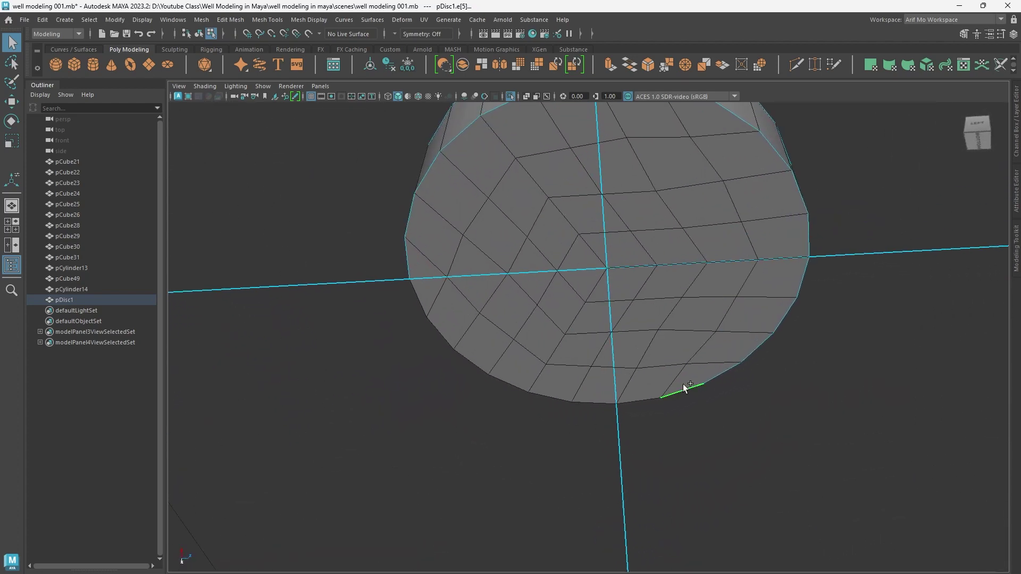
double_click(684, 387, "shift")
scroll(782, 454, "down", 3)
mouse_move(782, 454)
left_mouse_down("alt")
mouse_move(401, 440)
mouse_move(269, 458)
mouse_move(402, 445)
left_mouse_up("alt")
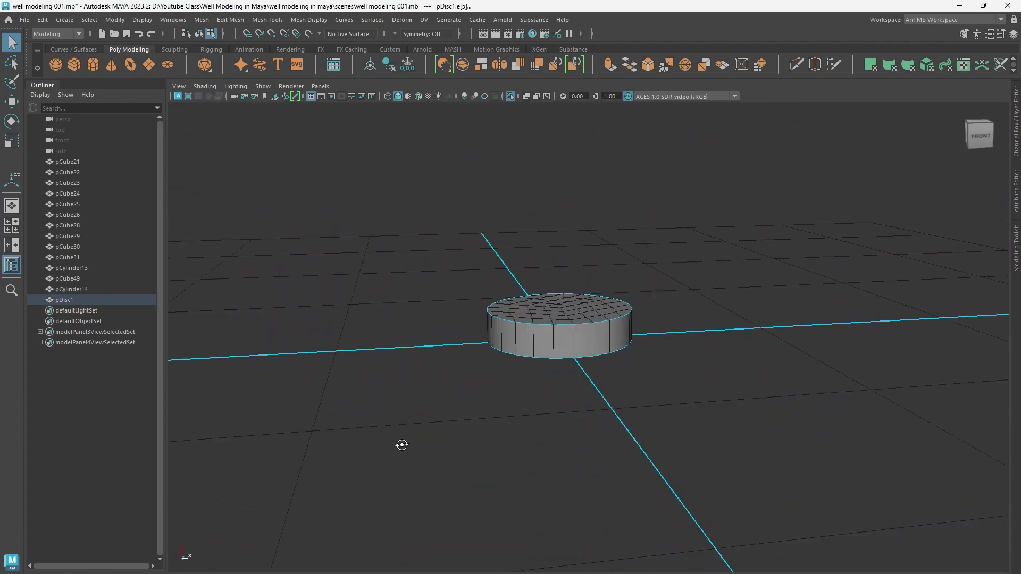
scroll(689, 495, "up", 3)
scroll(614, 474, "up", 2)
scroll(620, 478, "up", 1)
Step: Bevel the selected rim edges with fraction reduced from 0.5 to 0.16, then deselect the disc
key("ctrl+b")
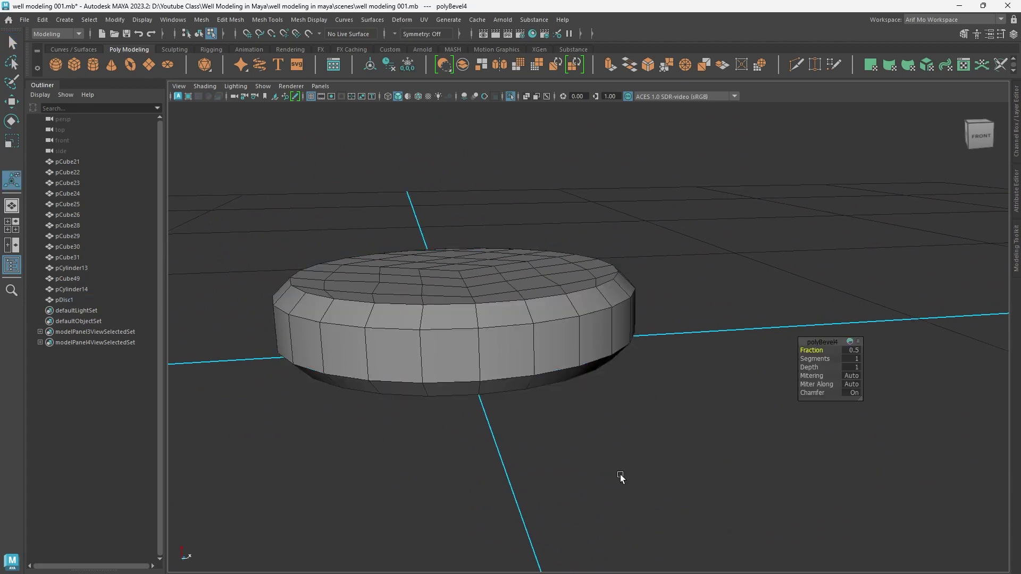
left_click_drag(523, 448, 653, 464, "alt")
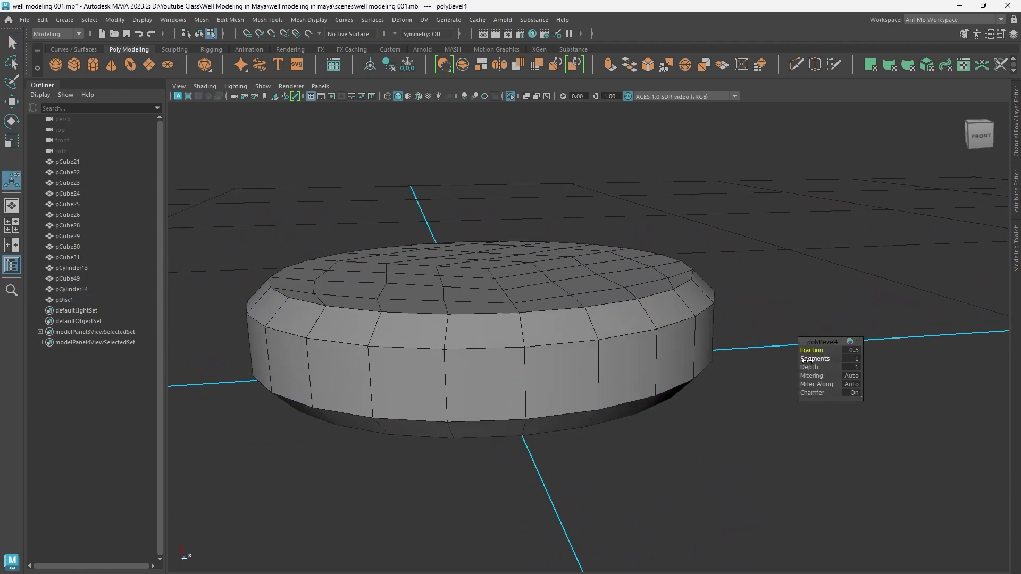
mouse_move(810, 350)
left_mouse_down()
mouse_move(794, 352)
mouse_move(824, 360)
left_mouse_up()
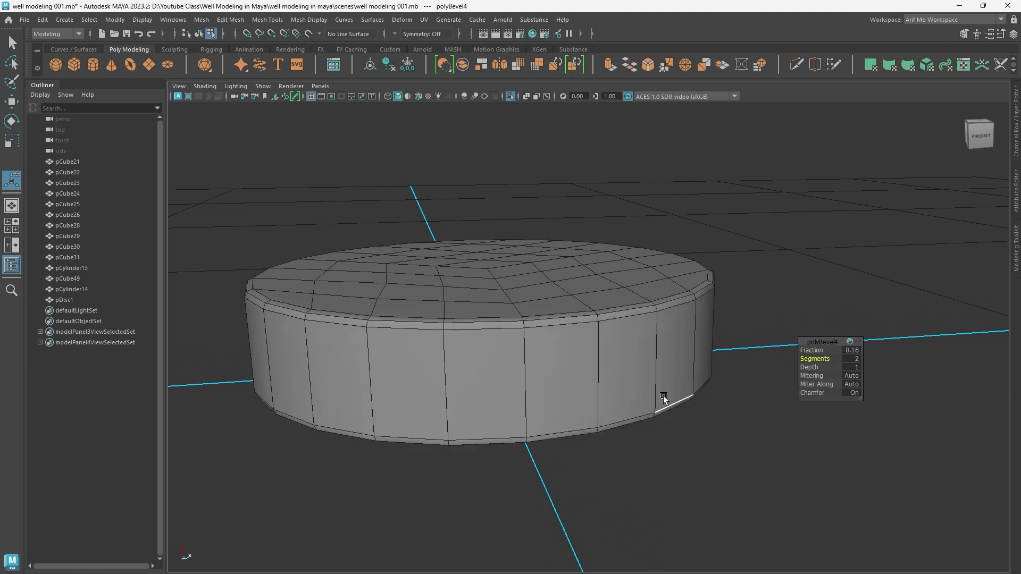
right_click_drag(564, 319, 625, 250)
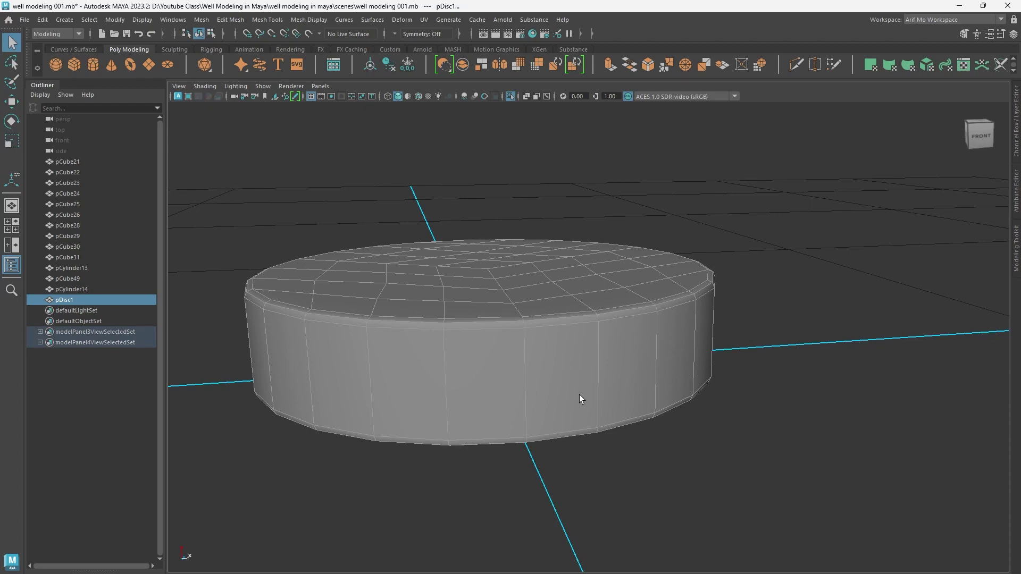
scroll(757, 416, "down", 3)
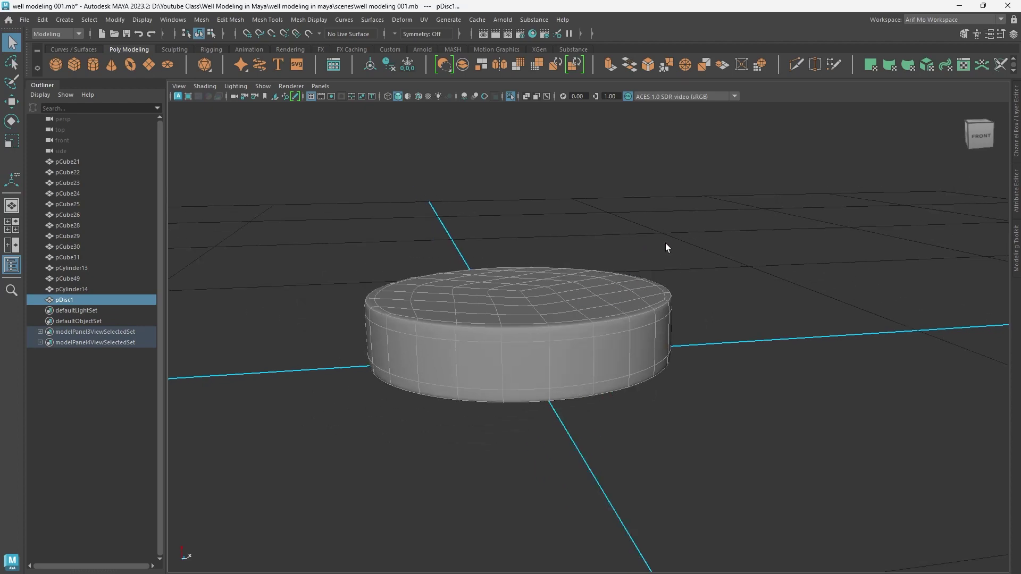
left_click(665, 248)
Step: Reselect the disc and snap to a straight top view centred on it
mouse_move(757, 404)
left_mouse_down("alt")
mouse_move(494, 405)
mouse_move(547, 406)
left_mouse_up("alt")
scroll(665, 428, "up", 2)
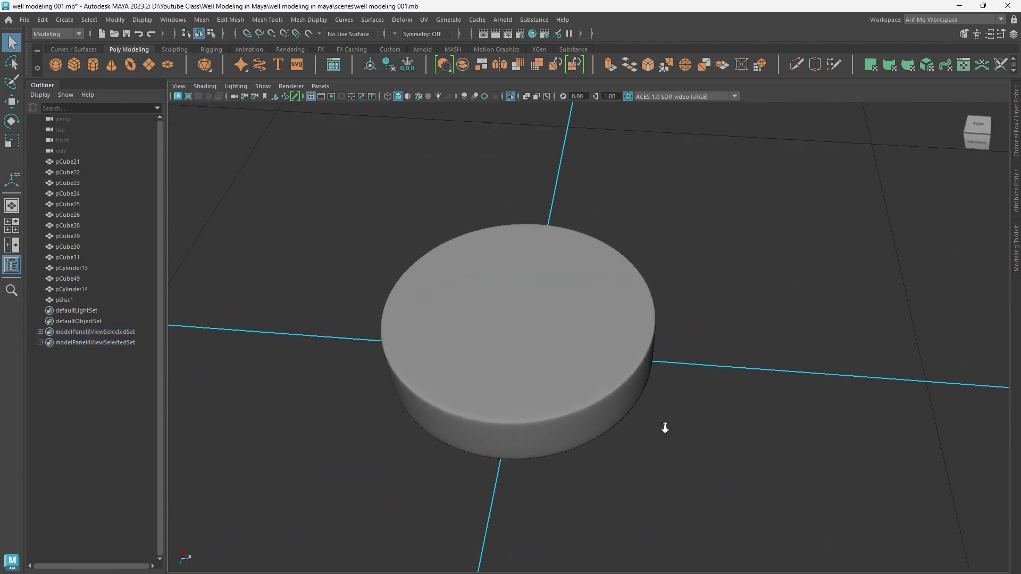
scroll(665, 428, "up", 1)
left_click(608, 337)
scroll(609, 337, "down", 5)
mouse_move(505, 337)
left_mouse_down("alt")
mouse_move(540, 375)
mouse_move(645, 367)
left_mouse_up("alt")
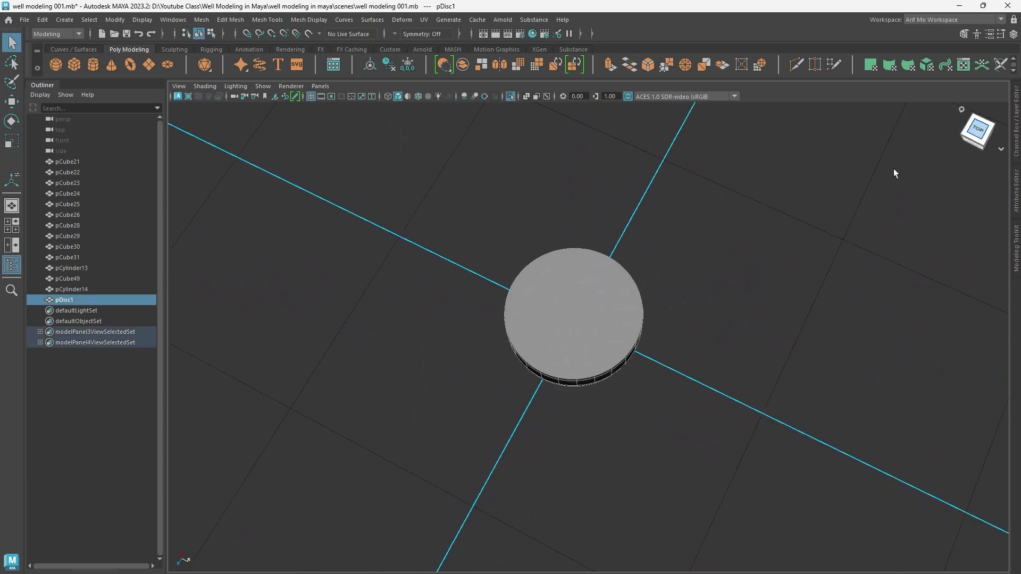
left_click(977, 129)
scroll(710, 413, "down", 2)
middle_click_drag(711, 412, 579, 392, "alt")
scroll(623, 404, "up", 1)
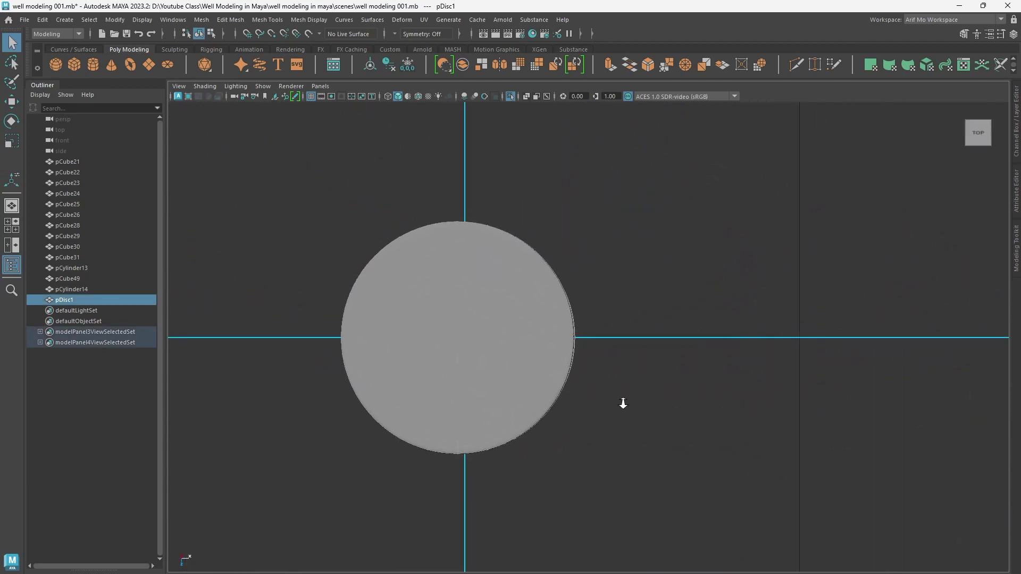
scroll(661, 399, "up", 1)
scroll(699, 326, "up", 2)
Step: Create polygon cylinder pCylinder15 at the centre over the disc and orbit to perspective
left_click(700, 326)
right_click_drag(674, 291, 606, 295, "shift")
scroll(570, 402, "down", 2)
mouse_move(570, 402)
left_mouse_down("alt")
mouse_move(608, 369)
mouse_move(637, 382)
mouse_move(674, 371)
left_mouse_up("alt")
Step: Rotate the cylinder 90° onto its side, shrink it and slide it against the disc
key("e")
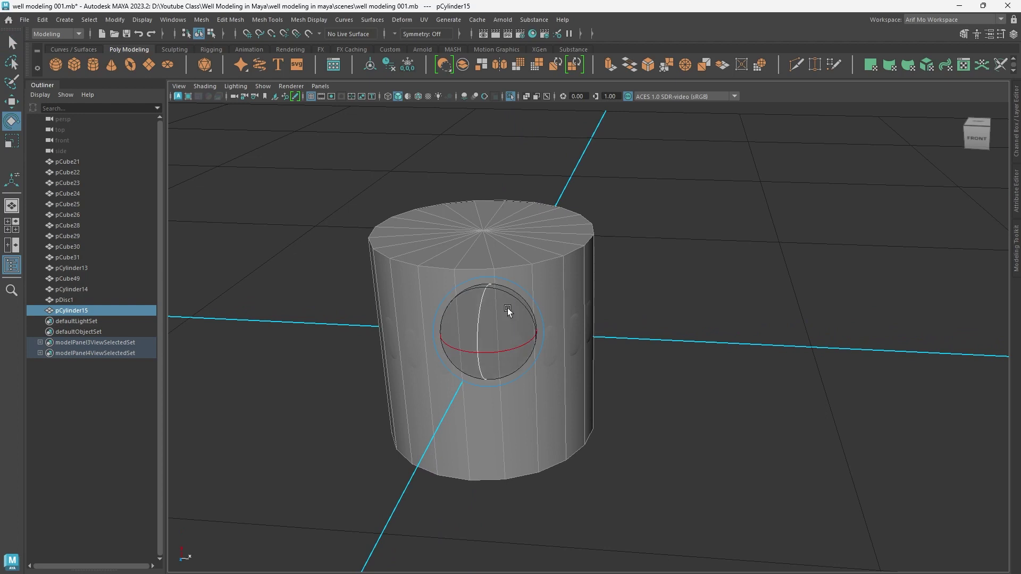
left_click_drag(511, 298, 548, 360)
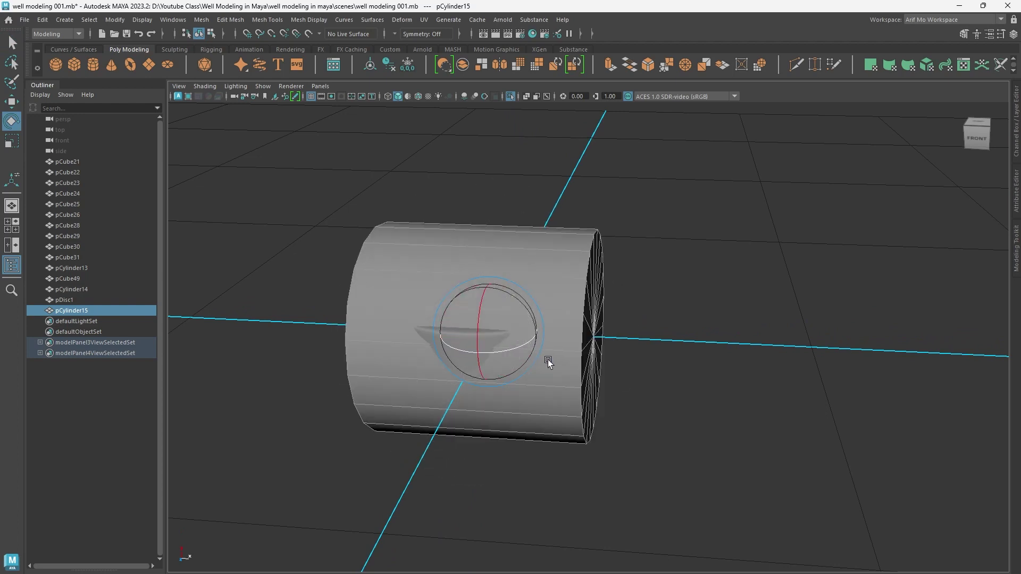
key("w")
mouse_move(548, 355)
left_mouse_down()
mouse_move(711, 344)
mouse_move(516, 336)
mouse_move(524, 336)
left_mouse_up()
key("r")
key("w")
left_click_drag(711, 346, 659, 346)
Step: Raise the disc's pivot and lower the disc slightly below the bar
key("r")
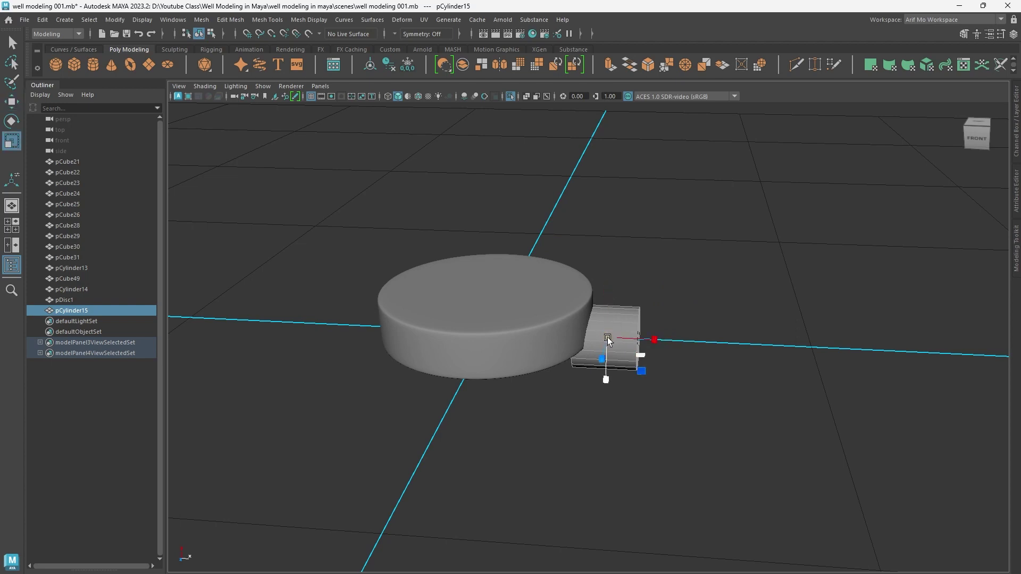
left_click(537, 337)
key("w")
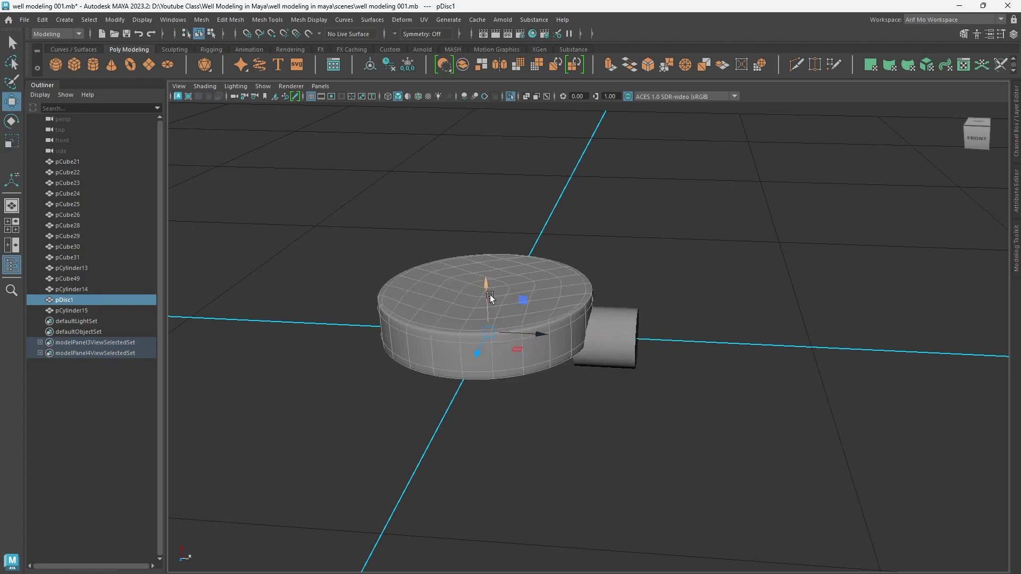
left_click_drag(490, 296, 489, 302)
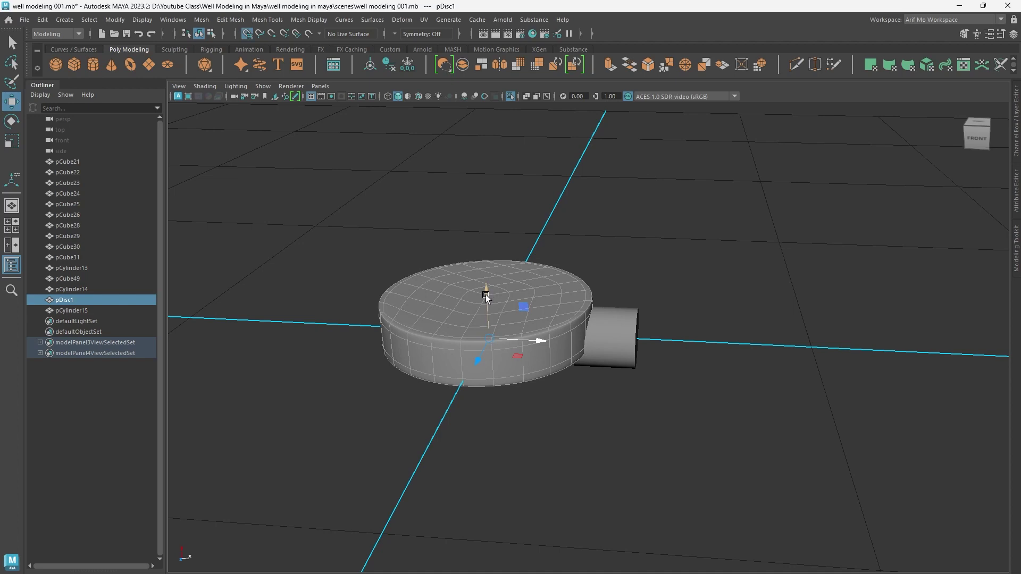
key("ctrl+z")
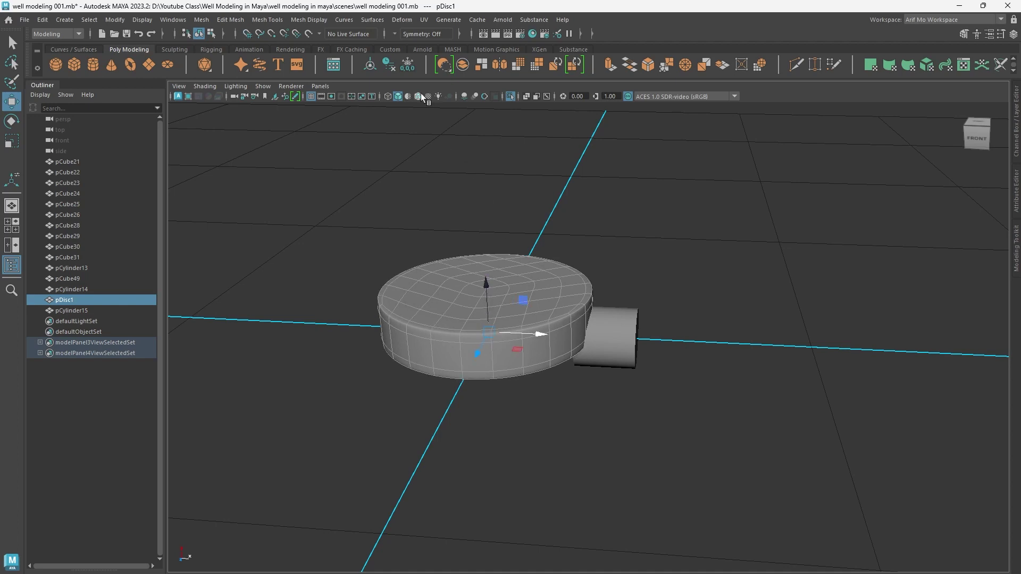
left_click(375, 65)
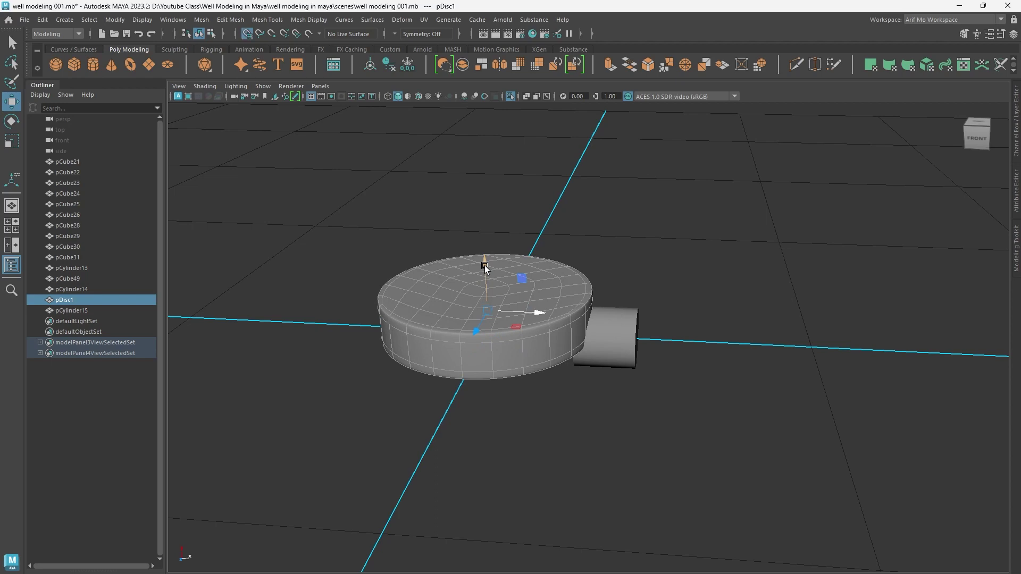
left_click_drag(485, 266, 485, 278)
Step: Stretch the cylinder into a long bar jutting right from the disc
left_click(627, 358)
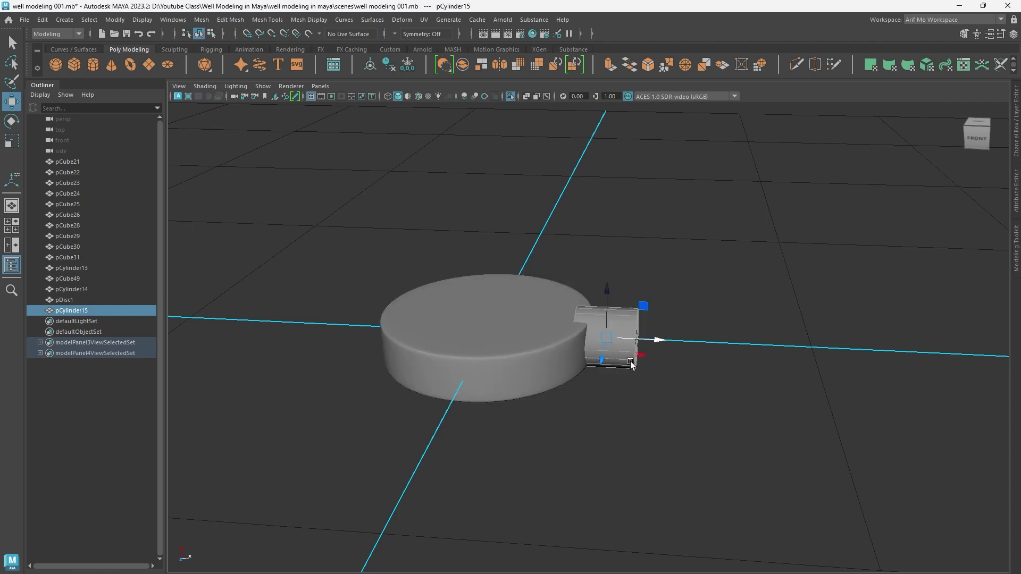
key("r")
mouse_move(606, 337)
left_mouse_down()
mouse_move(591, 347)
mouse_move(1003, 374)
left_mouse_up()
key("w")
mouse_move(662, 343)
left_mouse_down()
mouse_move(813, 346)
mouse_move(825, 337)
mouse_move(799, 346)
left_mouse_up()
right_click_drag(799, 347, 422, 381, "alt")
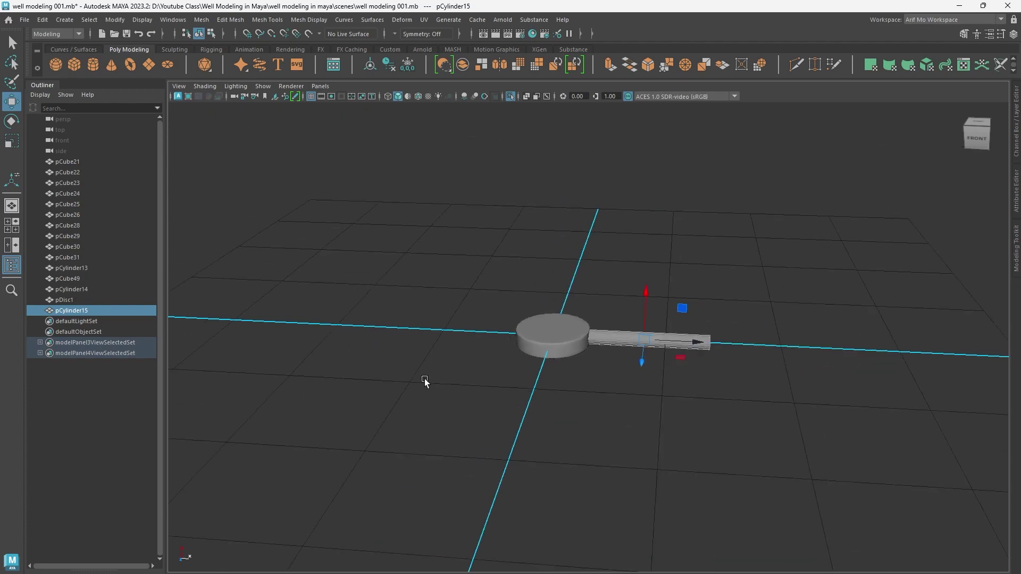
mouse_move(422, 381)
left_mouse_down("alt")
mouse_move(521, 383)
mouse_move(645, 445)
mouse_move(600, 416)
left_mouse_up("alt")
right_click_drag(601, 416, 752, 417, "alt")
left_click_drag(752, 416, 702, 424, "alt")
mouse_move(702, 424)
right_mouse_down("alt")
mouse_move(834, 456)
mouse_move(672, 410)
mouse_move(684, 410)
mouse_move(753, 322)
mouse_move(696, 306)
right_mouse_up("alt")
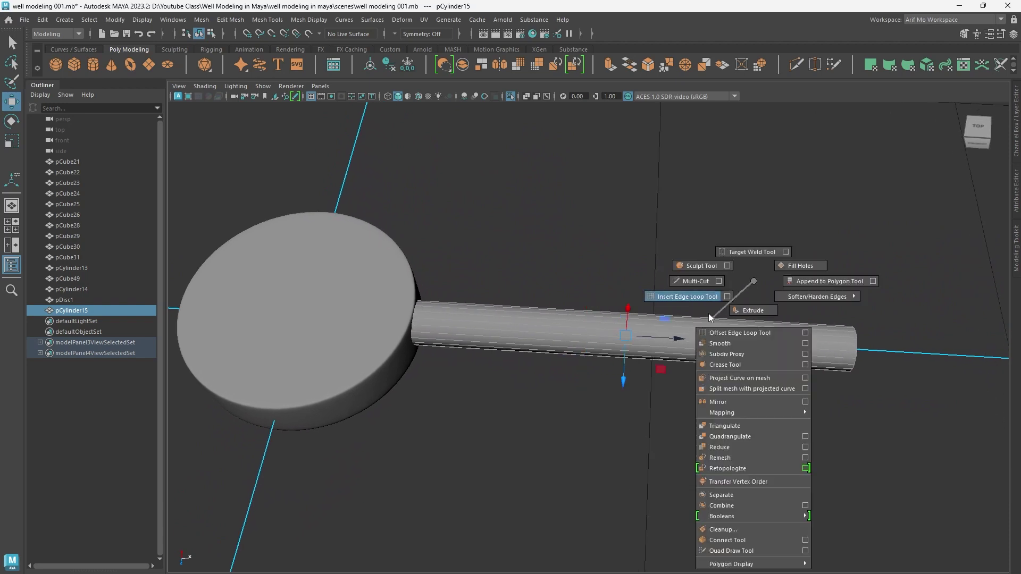
Step: Insert five edge loops spaced along the long bar
left_click(742, 338)
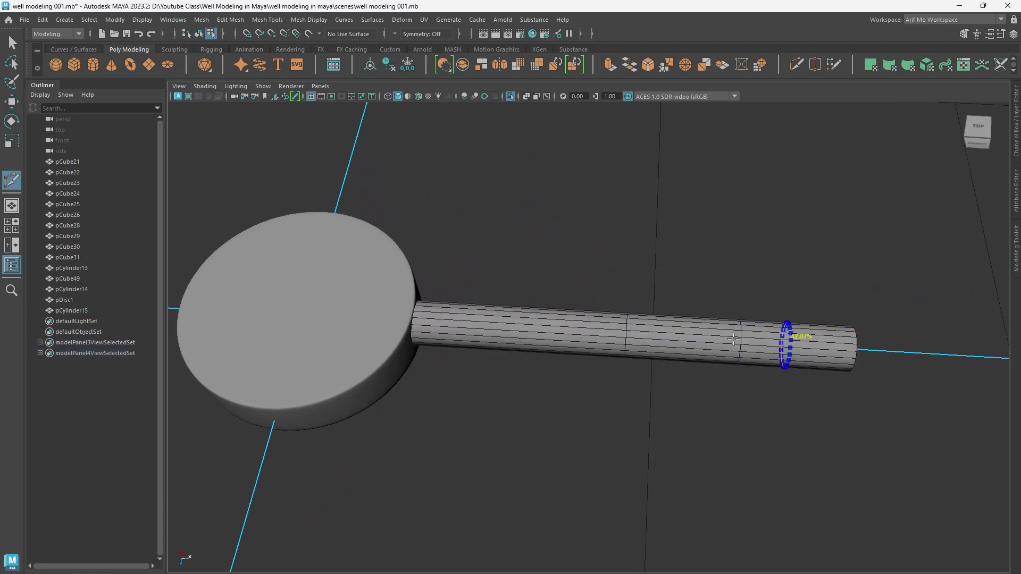
left_click(513, 328)
left_click(458, 328)
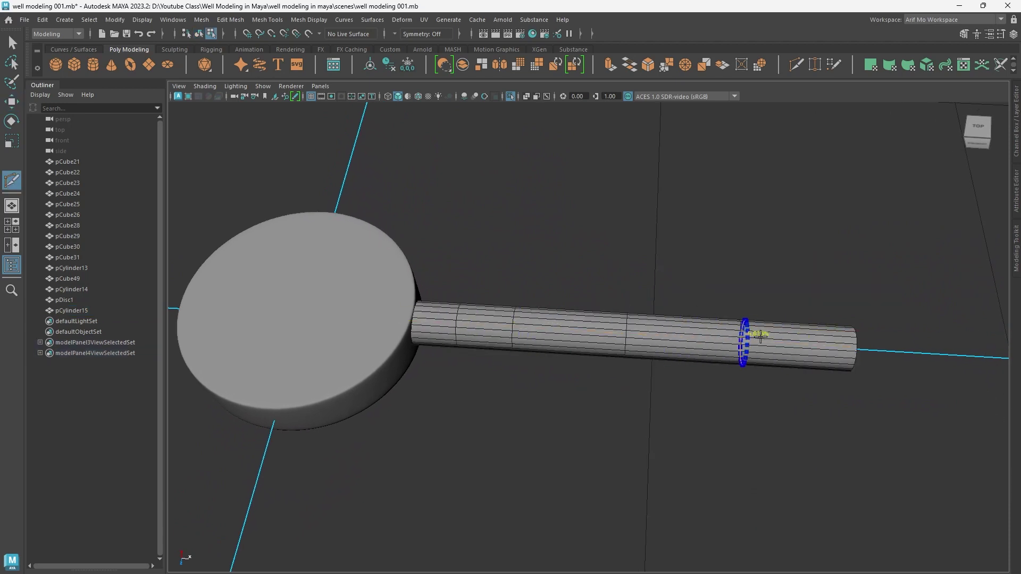
left_click(797, 343)
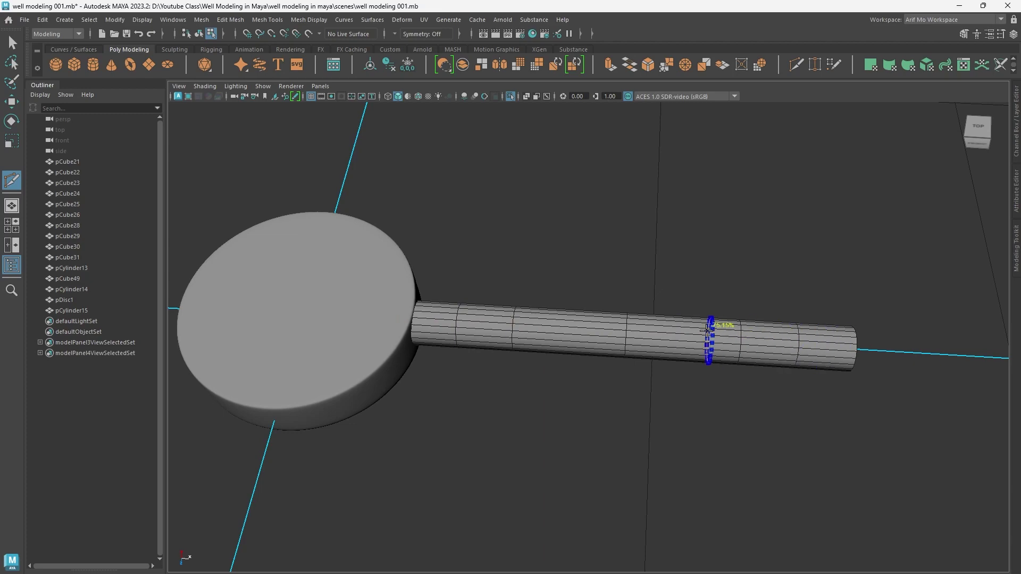
left_click(582, 330)
Step: Reframe the disc and bar, then return the bar to Object Mode
scroll(505, 399, "down", 5)
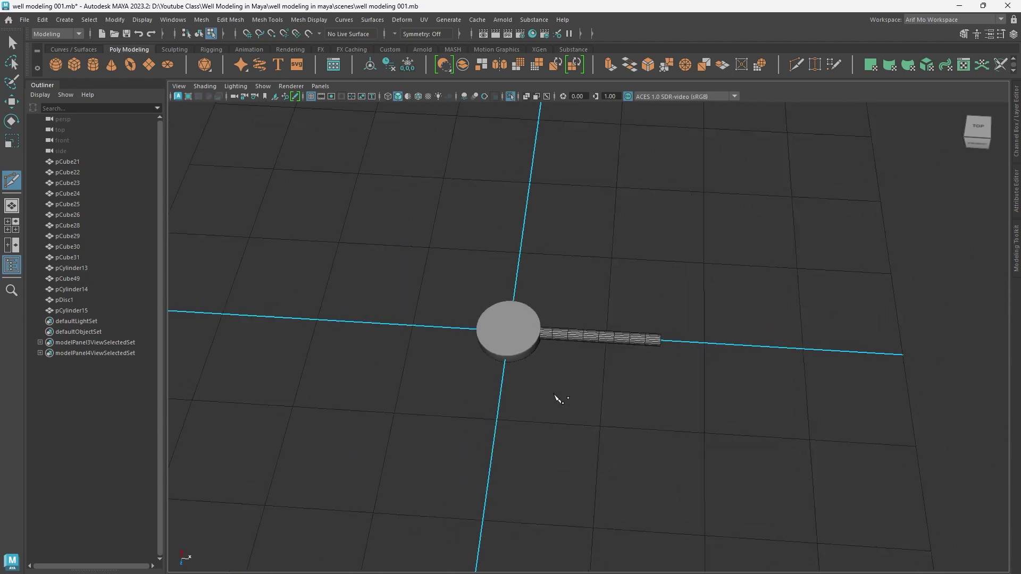
scroll(633, 415, "up", 4)
middle_click_drag(633, 415, 777, 406, "alt")
scroll(616, 352, "up", 3)
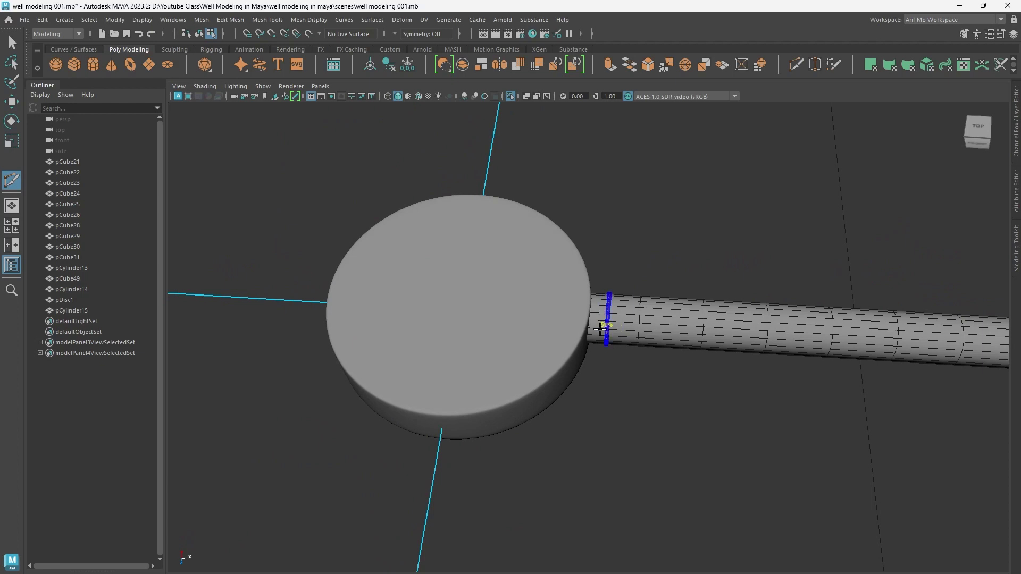
scroll(638, 383, "down", 2)
scroll(663, 410, "down", 3)
middle_click_drag(615, 409, 562, 398, "alt")
scroll(559, 395, "up", 2)
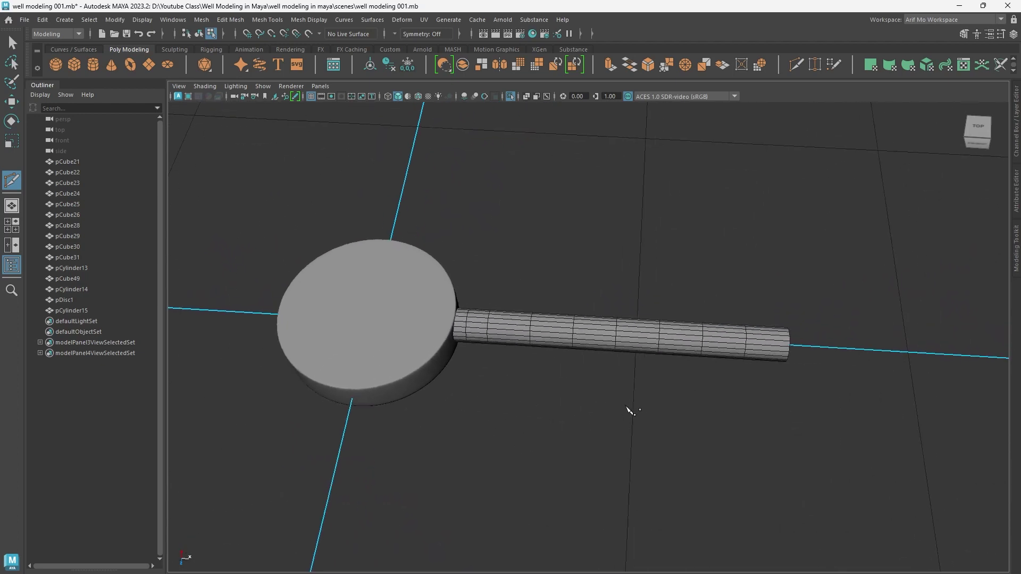
key("q")
right_click(604, 325)
right_click_drag(604, 326, 655, 254)
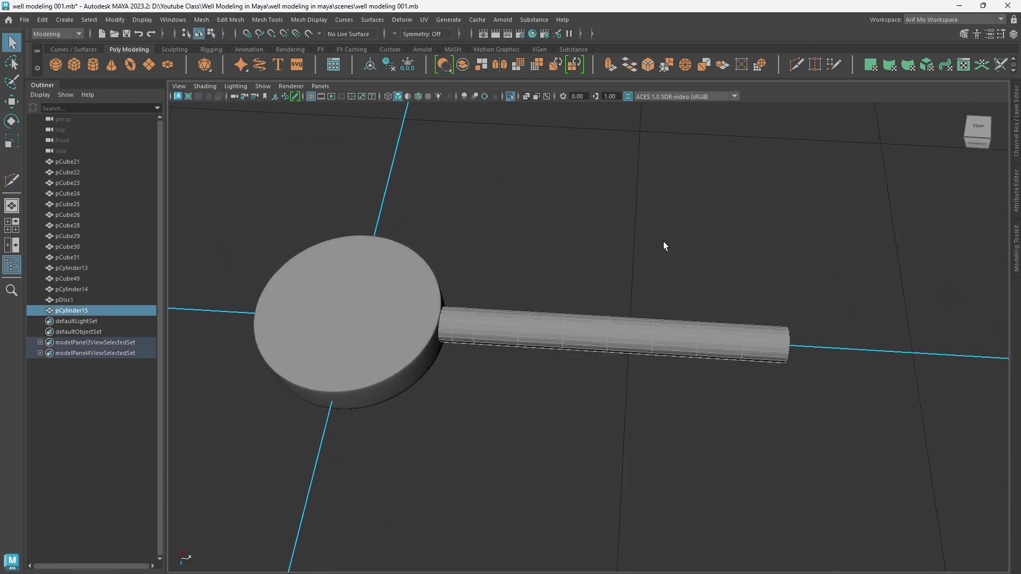
Step: Hide the Outliner and reset Duplicate Special options to Instance with a 60° Y rotation
left_click(50, 85)
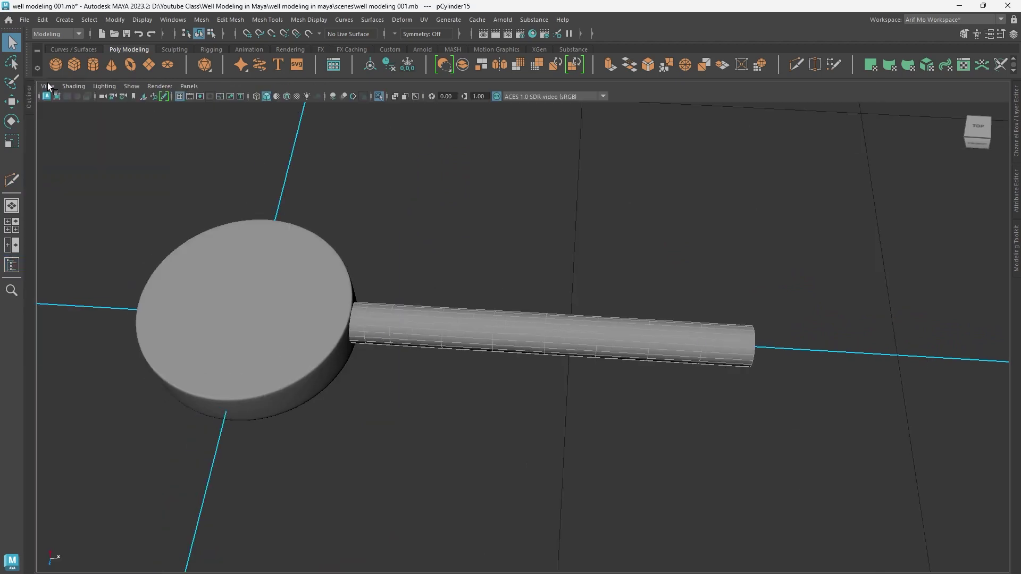
left_click(41, 19)
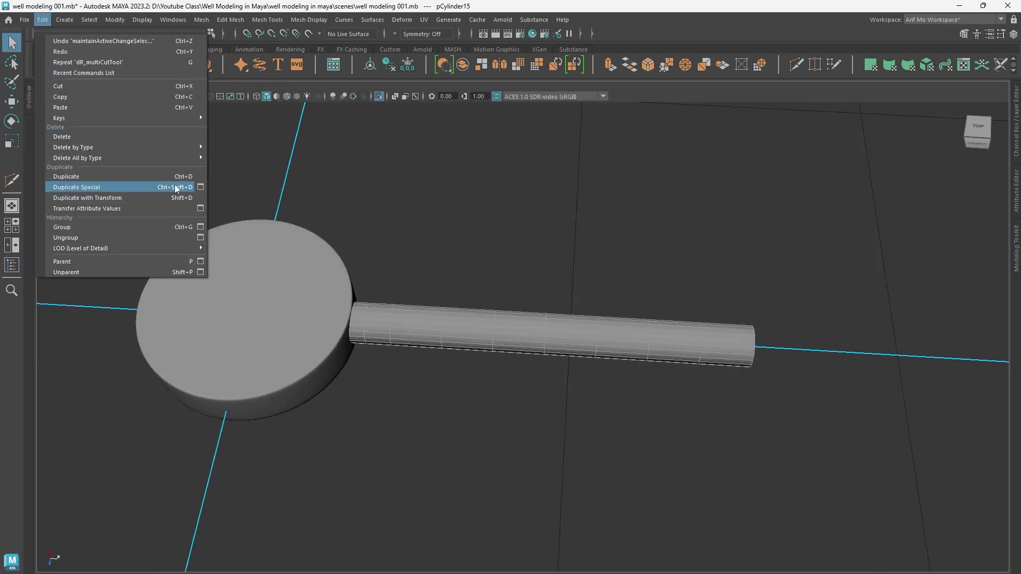
left_click(200, 187)
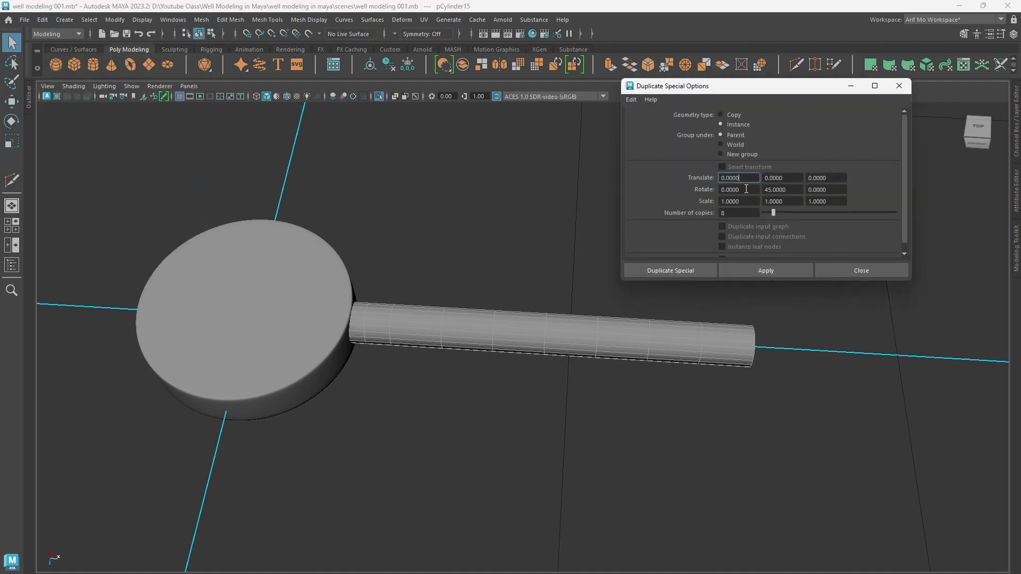
left_click(631, 99)
left_click(649, 118)
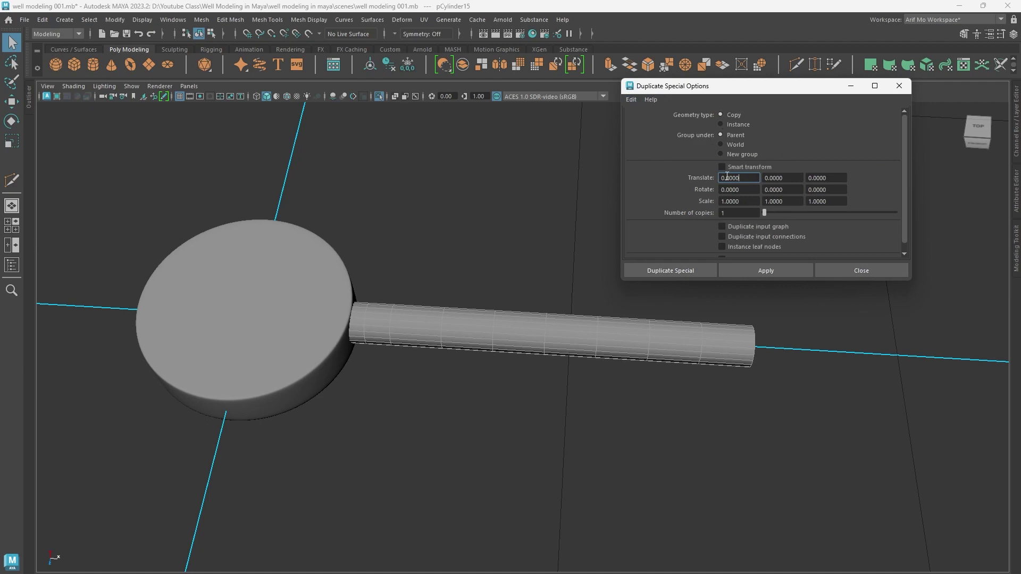
left_click(741, 126)
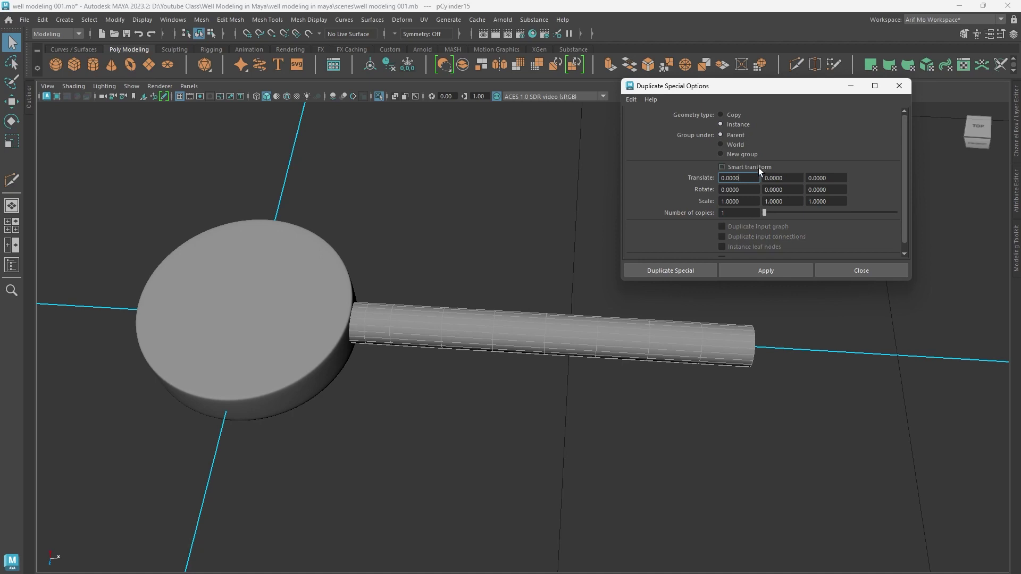
left_click(785, 190)
Step: Set 6 copies and apply Duplicate Special to the bar
scroll(454, 421, "down", 5)
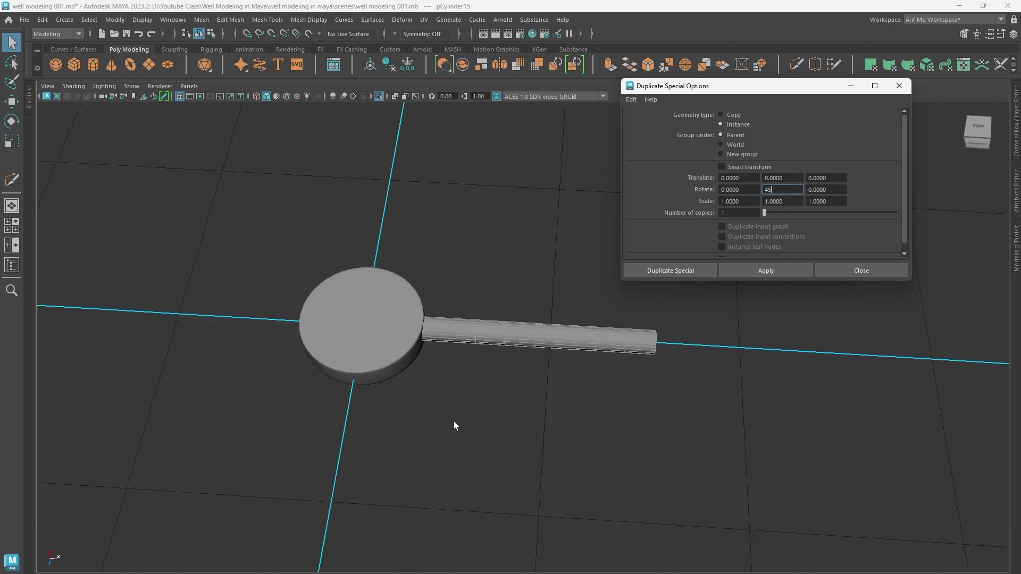
scroll(454, 421, "up", 2)
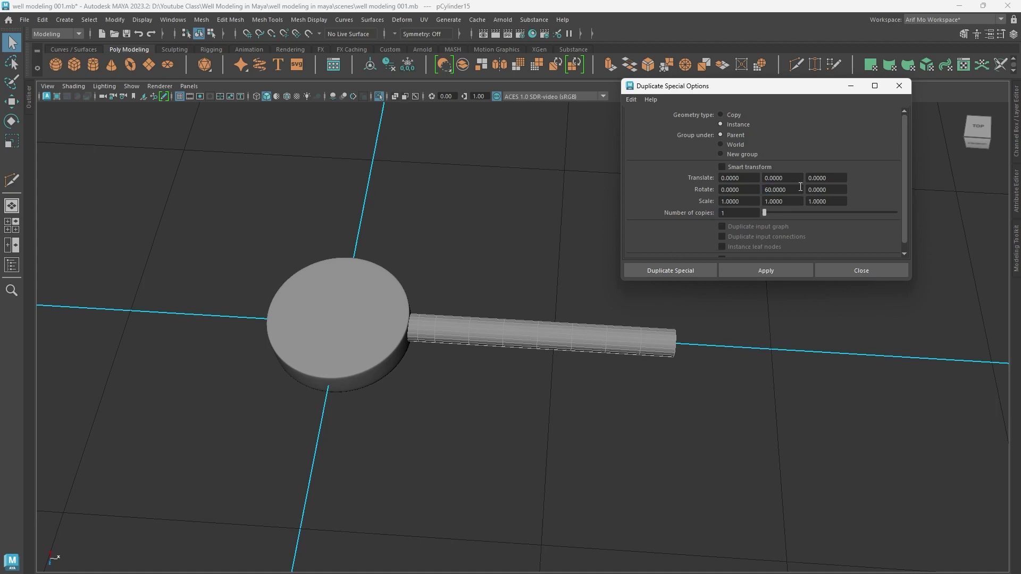
mouse_move(404, 250)
right_mouse_down("alt")
mouse_move(350, 341)
mouse_move(446, 397)
right_mouse_up("alt")
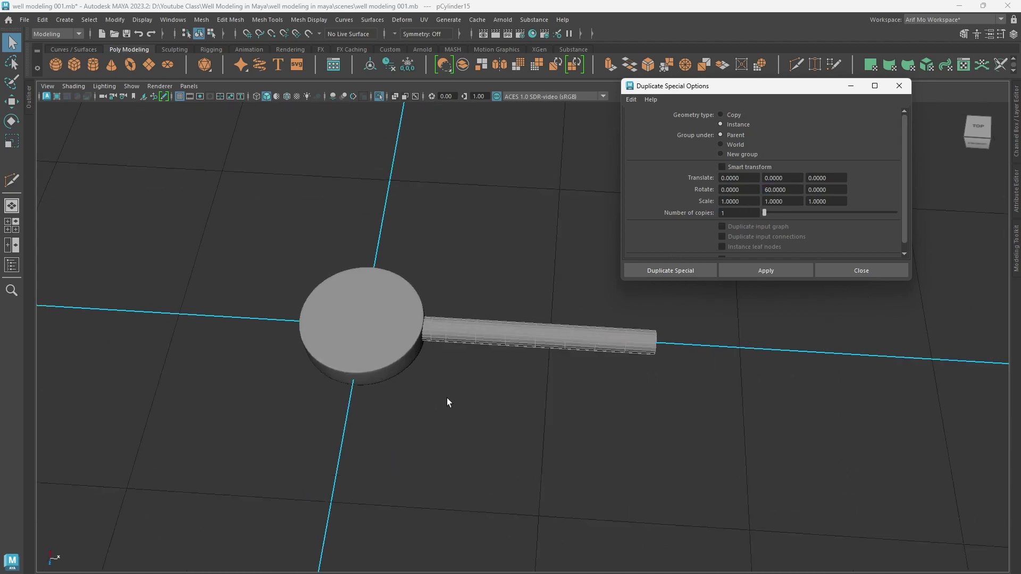
scroll(446, 397, "down", 2)
left_click(734, 213)
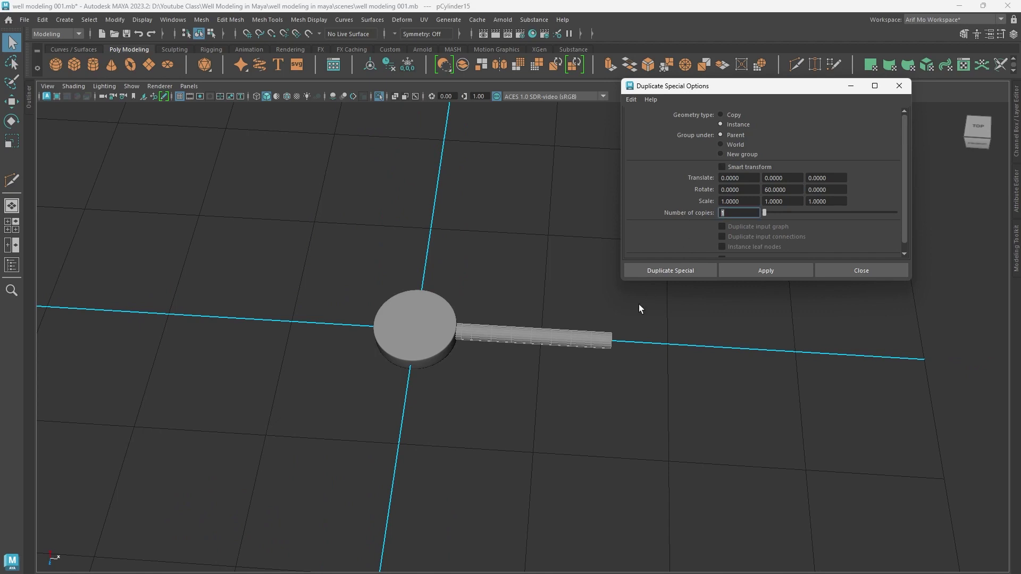
left_click(742, 213)
type("6")
left_click(772, 273)
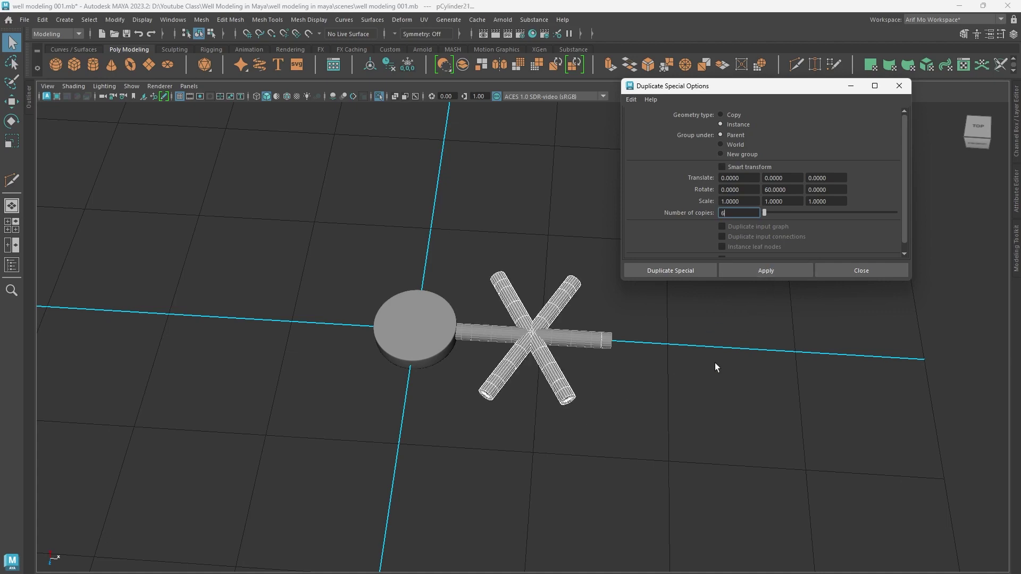
Step: Select one of the misplaced spoke copies and undo the duplication
scroll(662, 432, "up", 2)
scroll(671, 440, "up", 2)
scroll(723, 420, "up", 2)
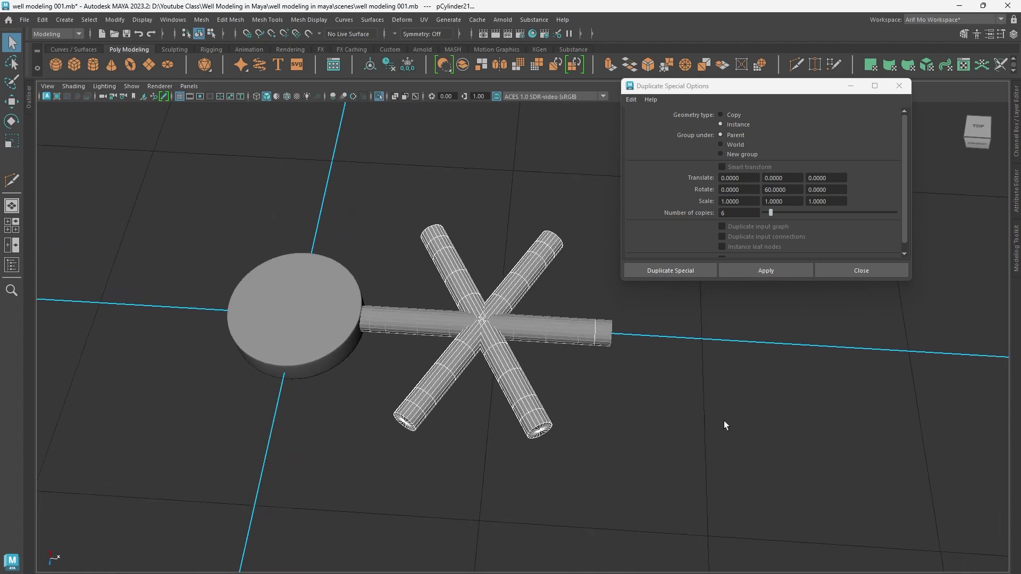
mouse_move(467, 336)
left_mouse_down("alt")
mouse_move(592, 486)
mouse_move(604, 448)
mouse_move(752, 467)
mouse_move(709, 438)
left_mouse_up("alt")
scroll(634, 393, "up", 1)
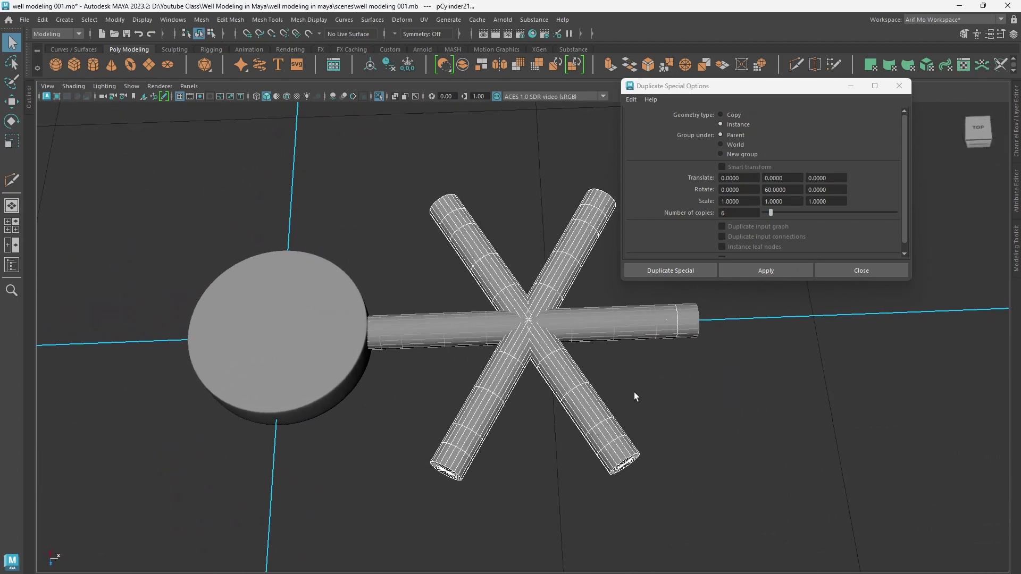
left_click(594, 396)
key("ctrl+z")
key("ctrl+z")
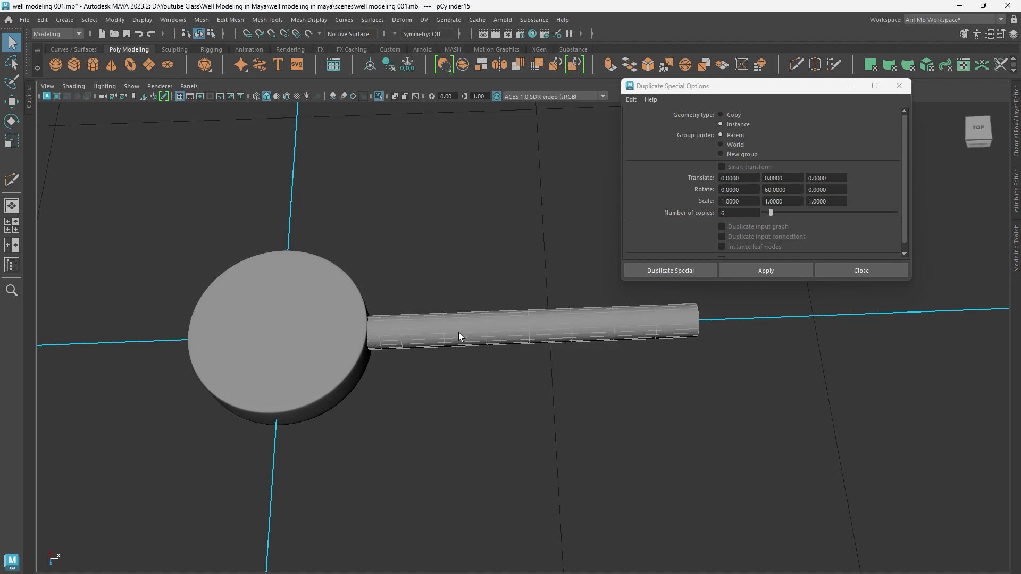
Step: Snap the spoke's pivot to the disc centre and apply six 60° instanced copies around it
key("w")
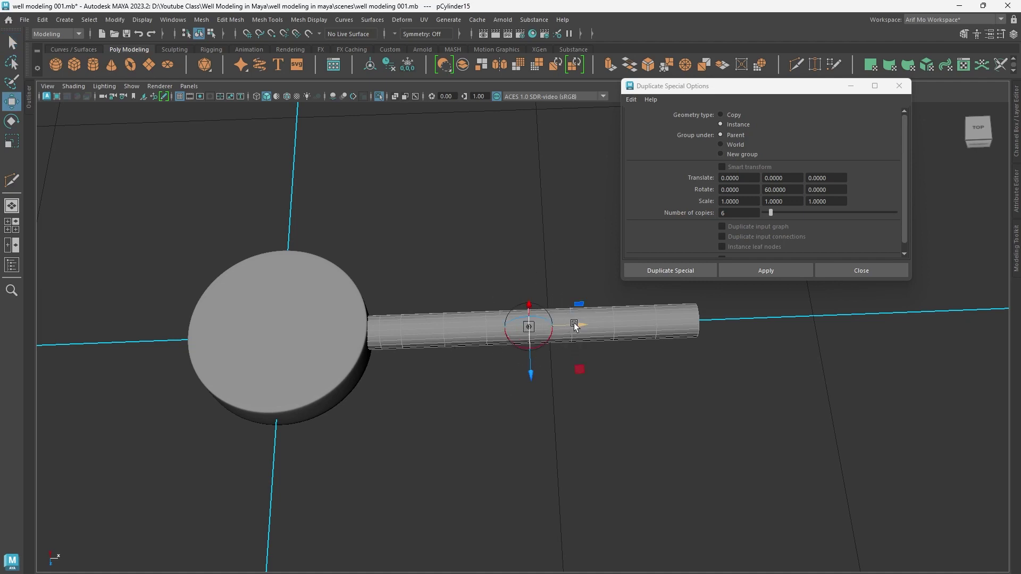
left_click_drag(573, 324, 327, 328)
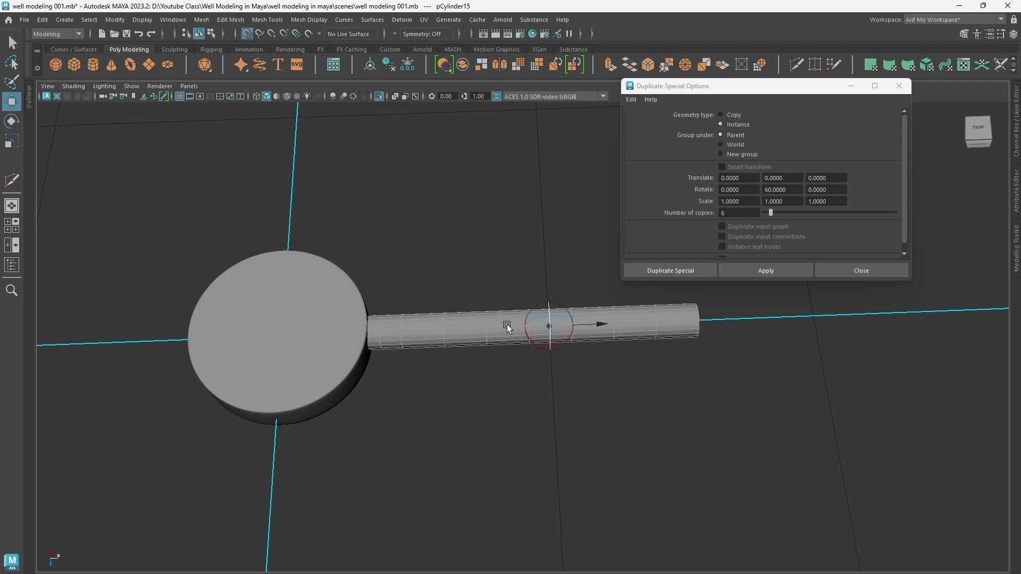
key("d")
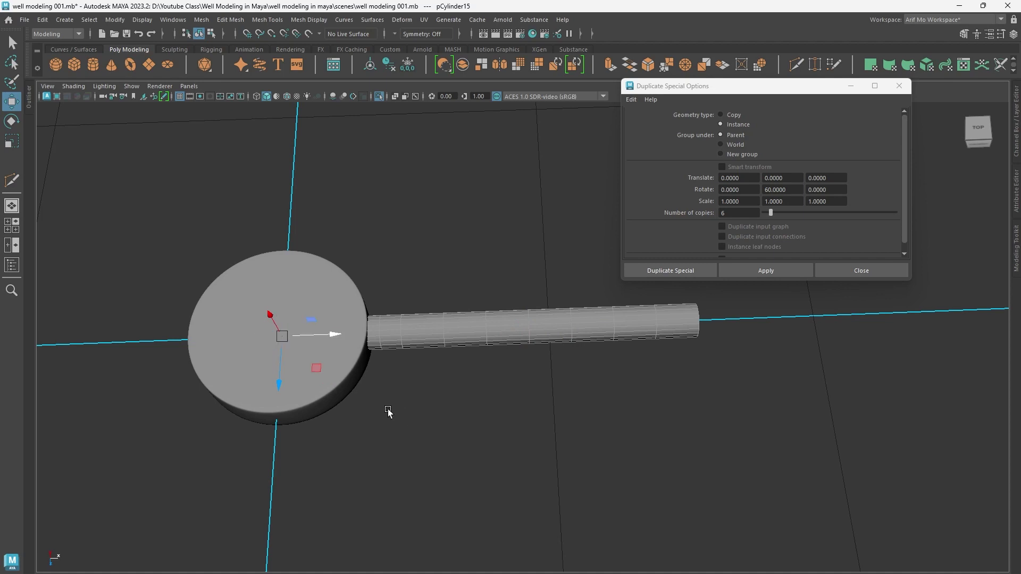
right_click_drag(644, 329, 693, 260)
left_click(766, 270)
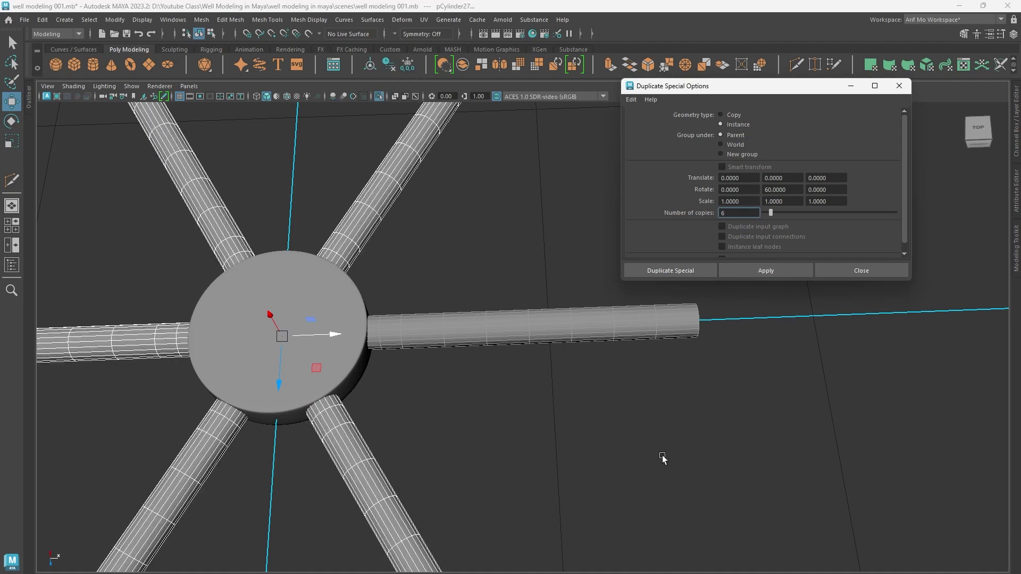
scroll(404, 416, "down", 5)
mouse_move(404, 416)
left_mouse_down("alt")
mouse_move(448, 400)
mouse_move(706, 443)
mouse_move(536, 433)
mouse_move(472, 410)
mouse_move(487, 351)
left_mouse_up("alt")
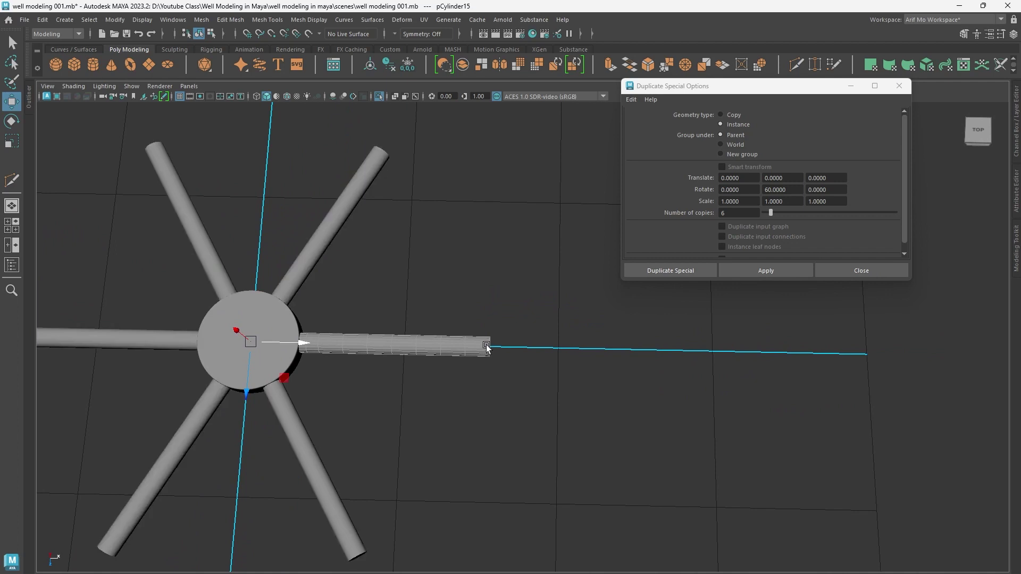
Step: Select the spoke's outer-end vertices and, with wide soft-select falloff, shift them to curve every spoke
right_click(487, 343)
right_click_drag(486, 343, 435, 271)
left_click_drag(534, 419, 483, 310)
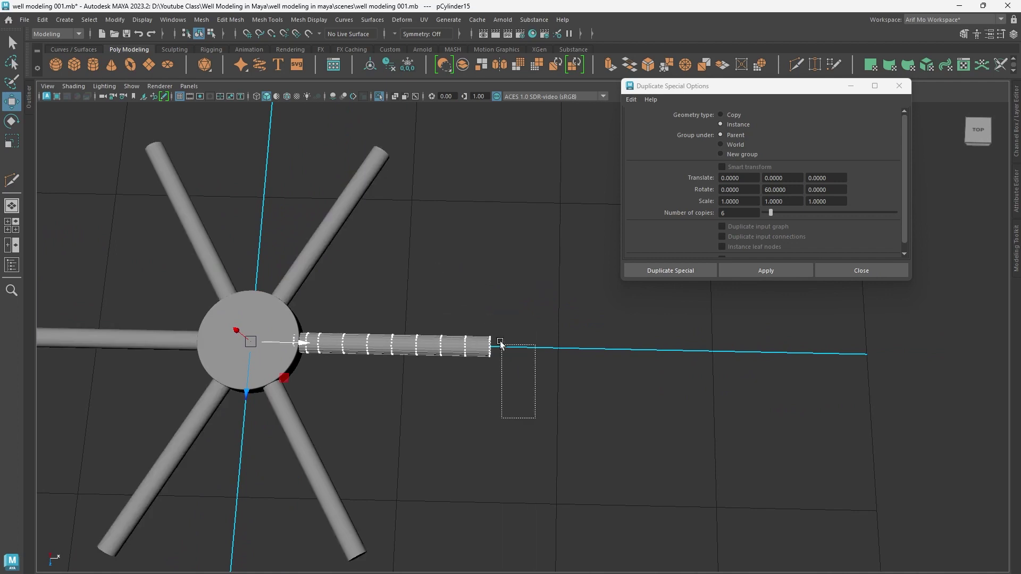
left_click_drag(495, 399, 500, 375)
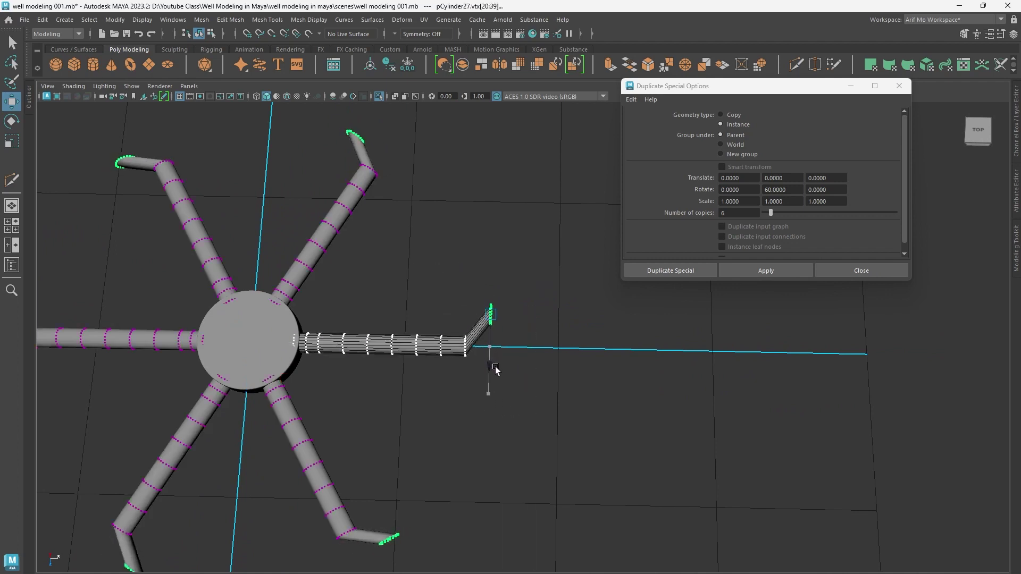
key("ctrl+z")
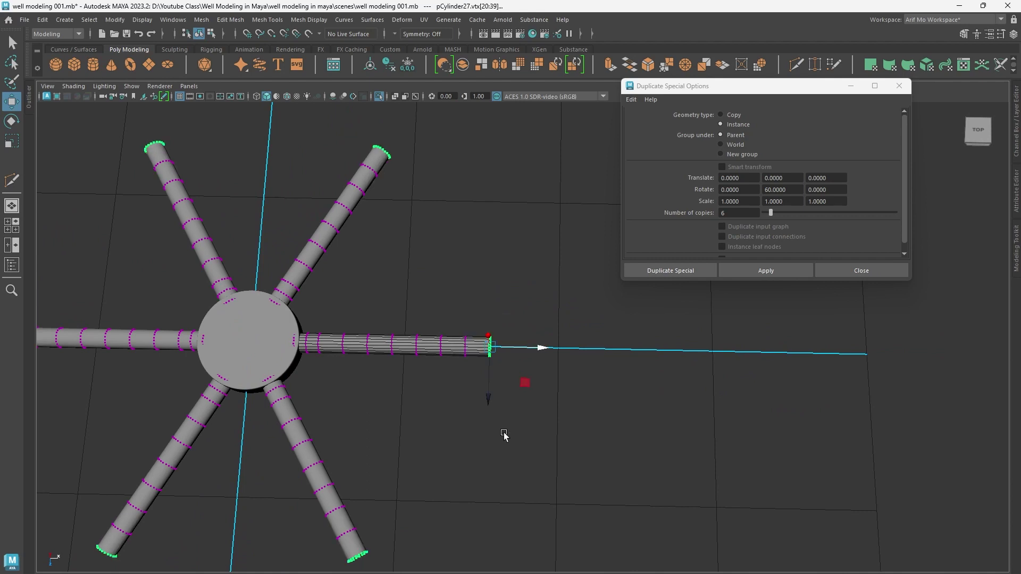
key("b")
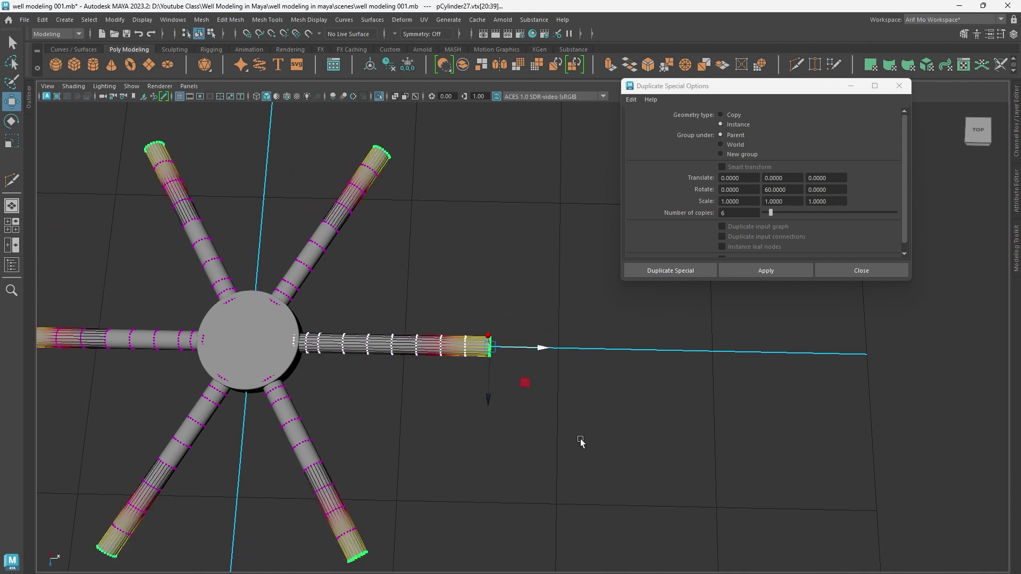
left_click_drag(575, 429, 744, 466)
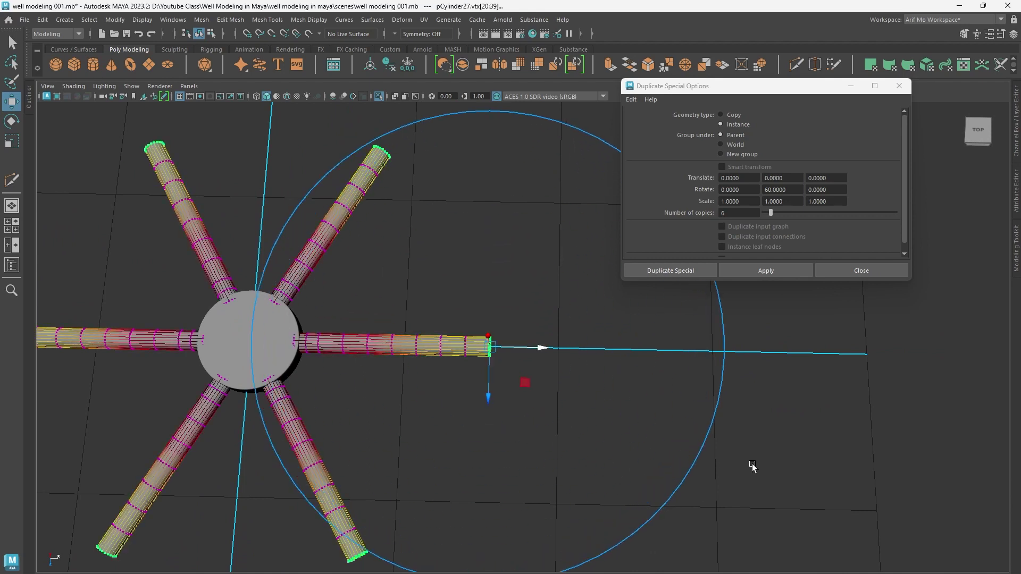
left_click_drag(492, 405, 486, 311)
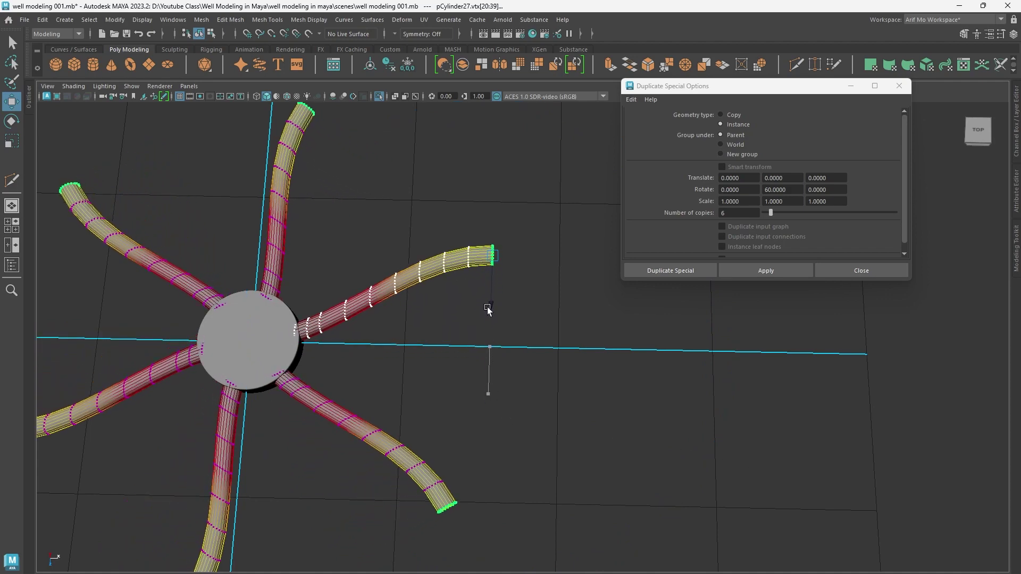
Step: Rotate the spoke tips to curl the arms into a swirl
mouse_move(623, 440)
left_mouse_down("alt")
mouse_move(484, 397)
mouse_move(425, 362)
mouse_move(412, 339)
mouse_move(419, 330)
mouse_move(421, 348)
mouse_move(444, 365)
mouse_move(558, 399)
mouse_move(581, 472)
mouse_move(504, 400)
left_mouse_up("alt")
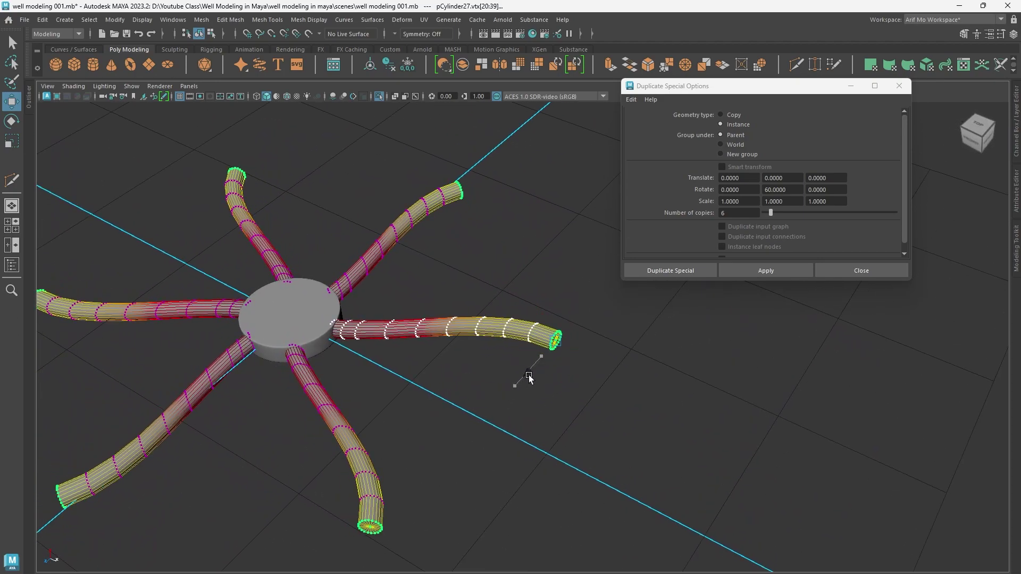
mouse_move(631, 455)
left_mouse_down("alt")
mouse_move(438, 455)
mouse_move(562, 455)
mouse_move(620, 468)
left_mouse_up("alt")
scroll(551, 522, "up", 3)
mouse_move(550, 523)
left_mouse_down("alt")
mouse_move(563, 494)
mouse_move(447, 478)
mouse_move(556, 511)
mouse_move(551, 488)
left_mouse_up("alt")
key("e")
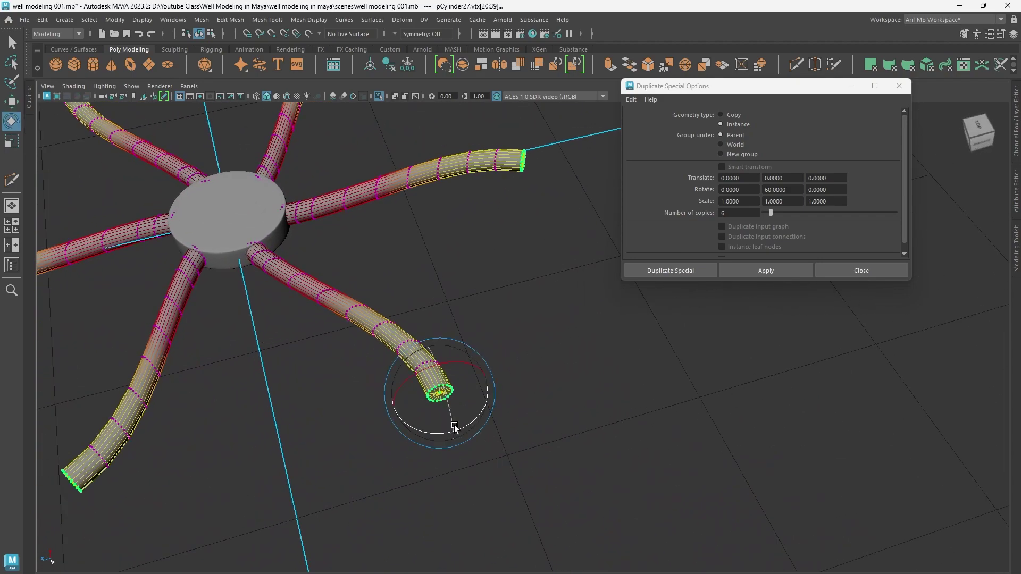
left_click_drag(468, 427, 485, 413)
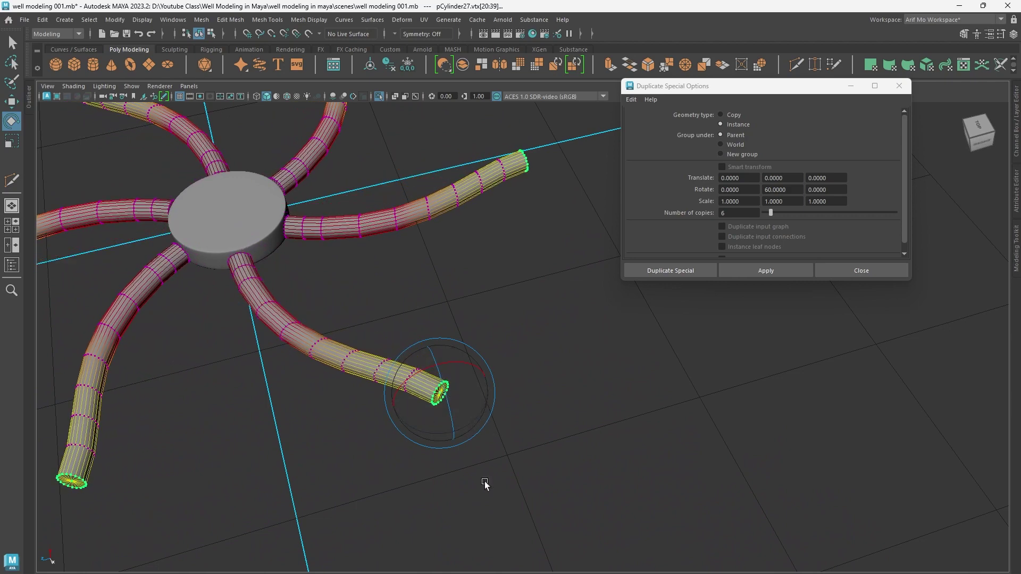
mouse_move(483, 483)
left_mouse_down("alt")
mouse_move(413, 463)
mouse_move(478, 456)
left_mouse_up("alt")
scroll(478, 483, "down", 2)
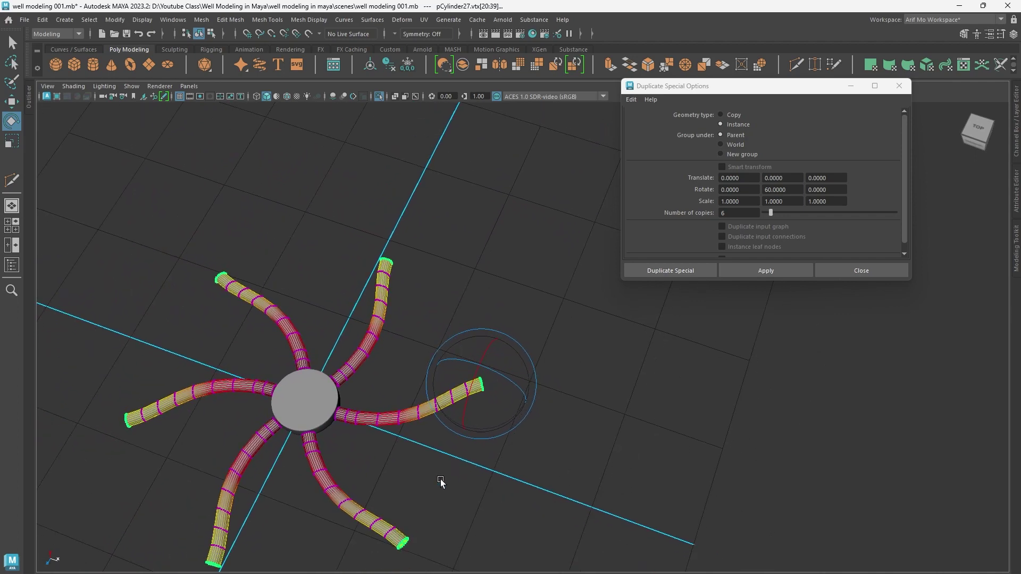
scroll(510, 436, "up", 4)
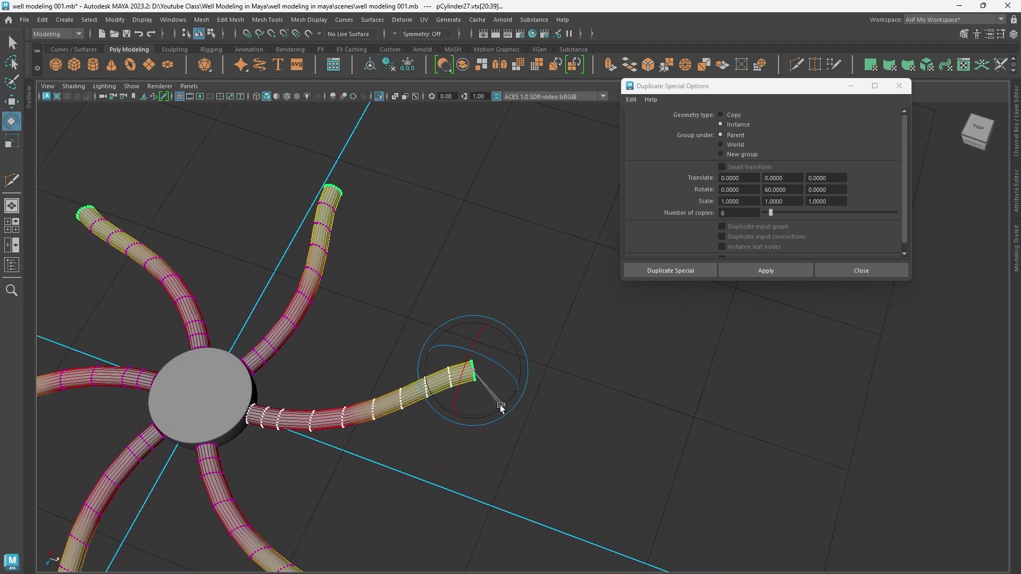
left_click_drag(500, 407, 506, 407)
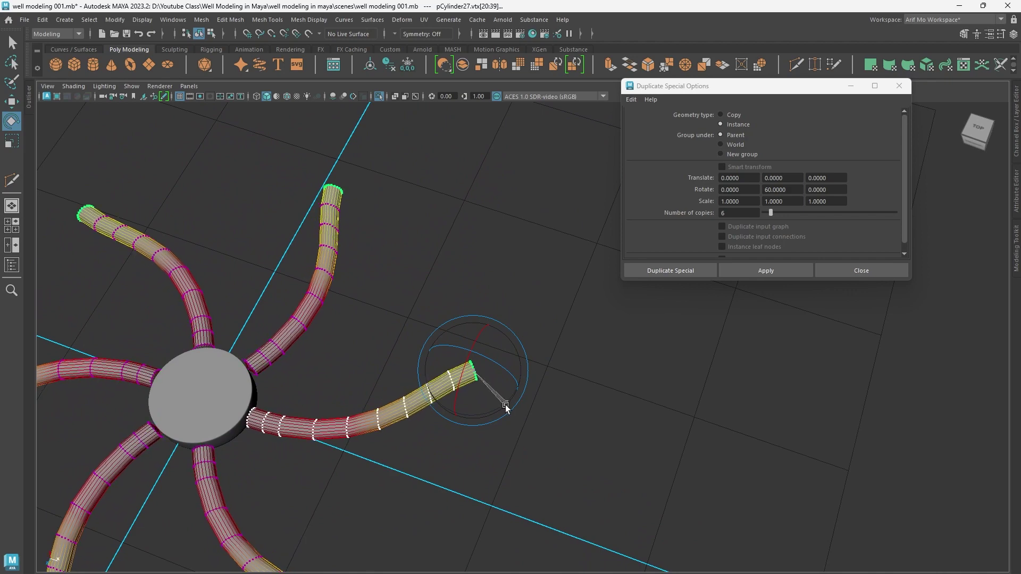
Step: With soft select off, push the inner spoke-end vertices into the disc
mouse_move(505, 410)
left_mouse_down("alt")
mouse_move(456, 473)
mouse_move(528, 451)
mouse_move(515, 467)
mouse_move(566, 462)
mouse_move(449, 405)
left_mouse_up("alt")
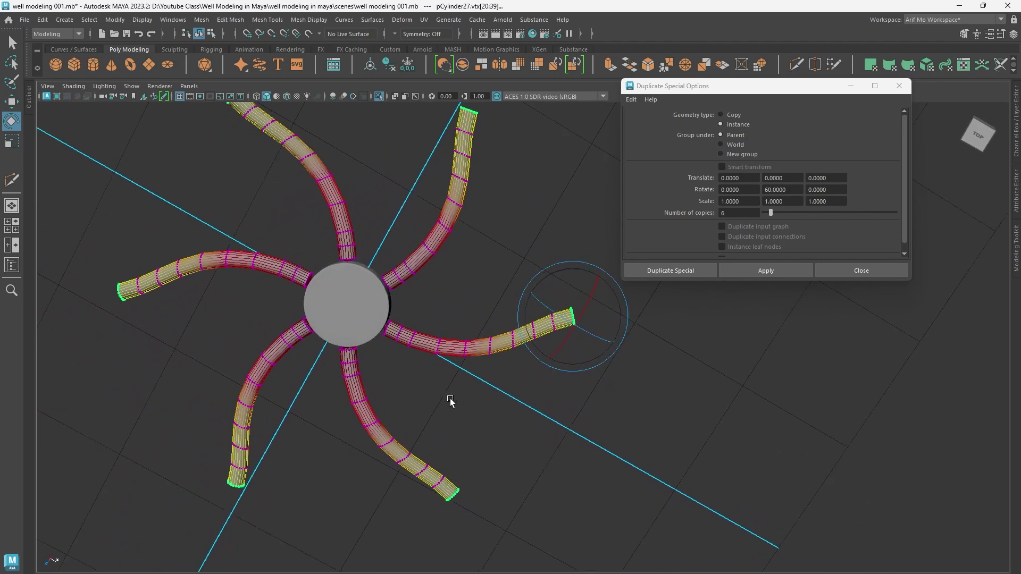
scroll(481, 410, "up", 3)
mouse_move(572, 464)
left_mouse_down("alt")
mouse_move(661, 474)
mouse_move(604, 472)
mouse_move(611, 513)
left_mouse_up("alt")
scroll(596, 407, "up", 3)
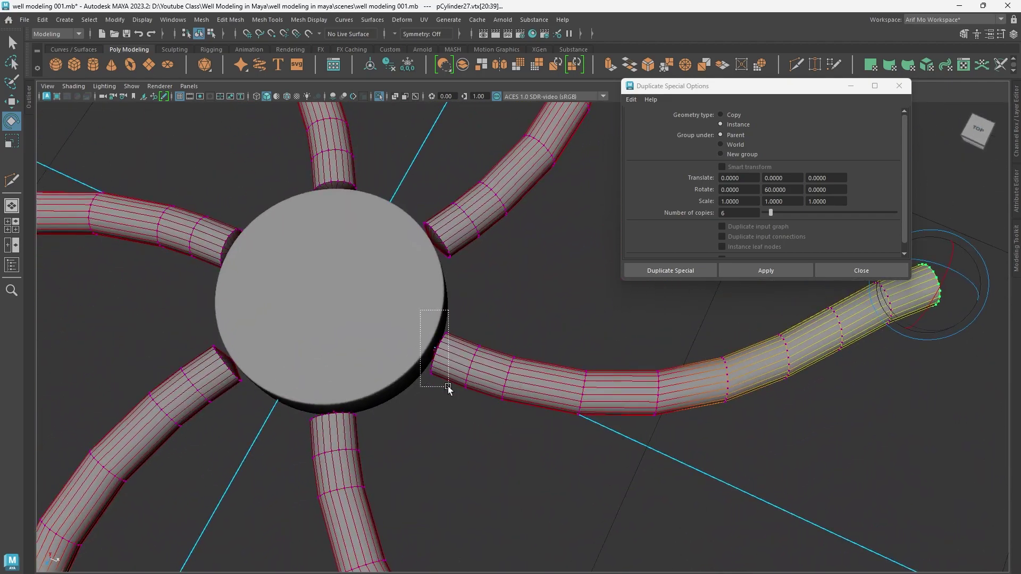
left_click_drag(457, 418, 458, 419)
key("b")
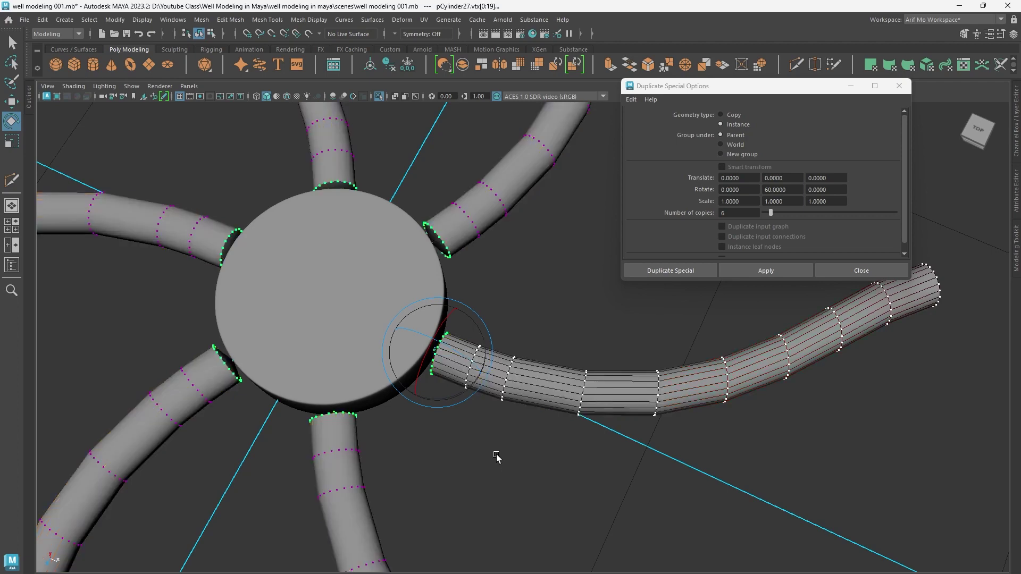
key("w")
middle_click_drag(483, 377, 457, 370)
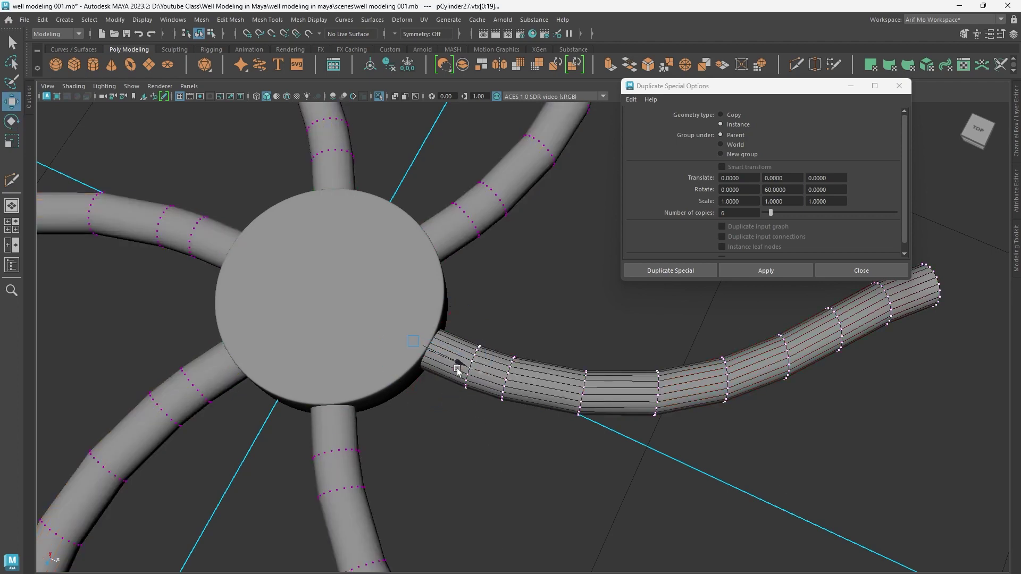
scroll(676, 448, "down", 5)
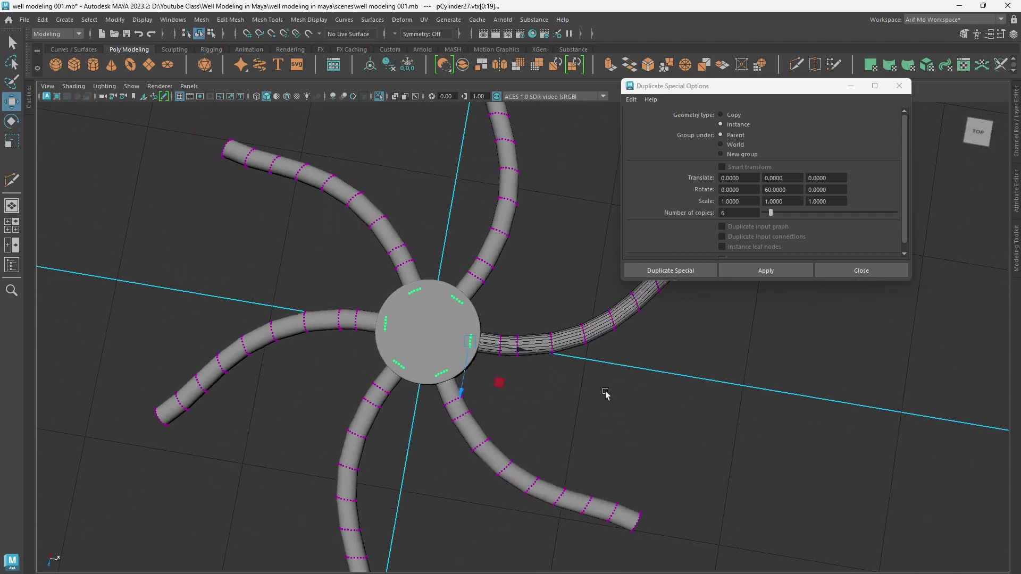
scroll(488, 355, "up", 2)
Step: Return to Object Mode and close the Duplicate Special options window
right_click(477, 327)
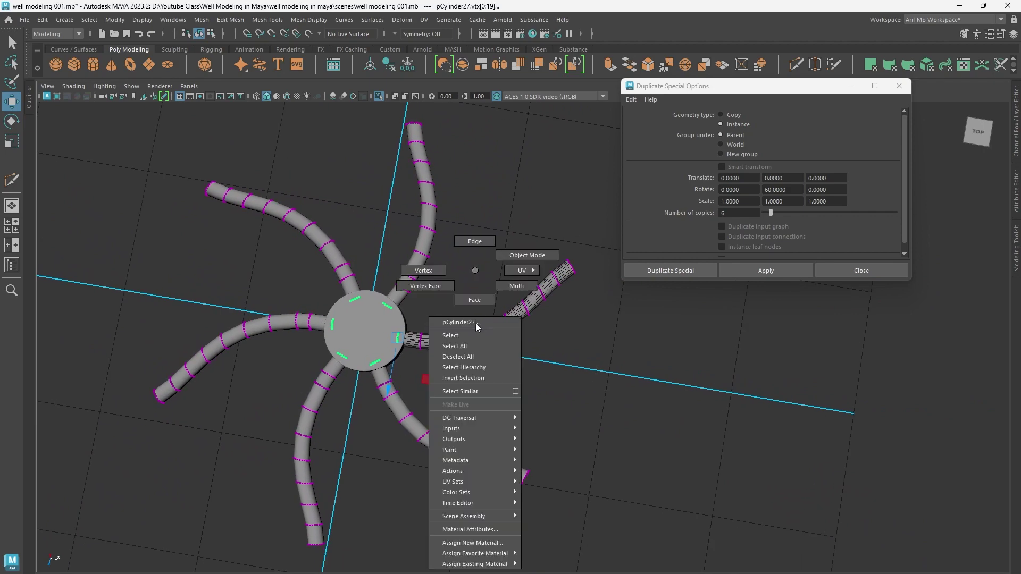
left_click(523, 258)
scroll(477, 395, "down", 3)
scroll(447, 342, "up", 3)
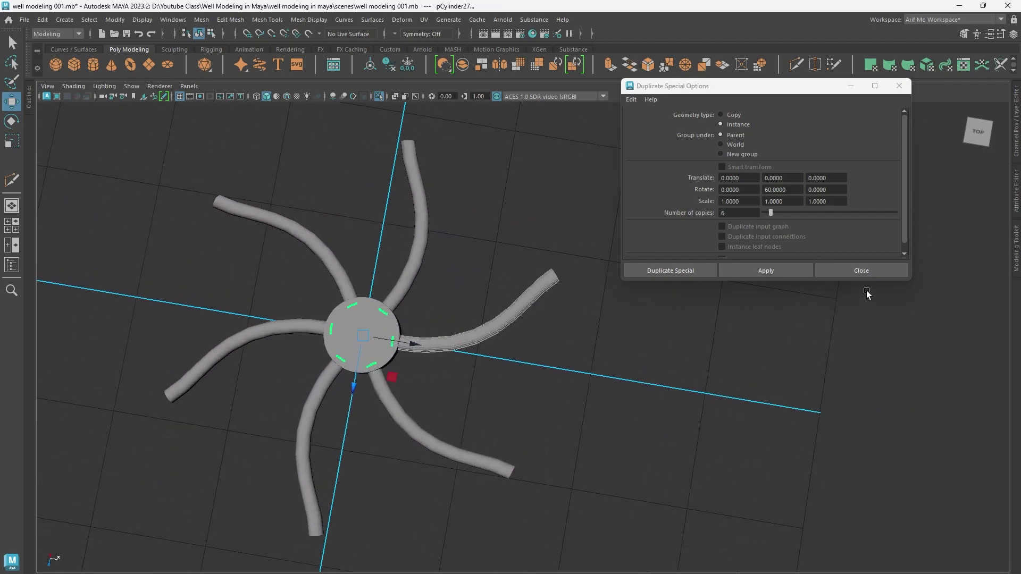
left_click(872, 270)
scroll(604, 410, "up", 2)
scroll(651, 375, "up", 2)
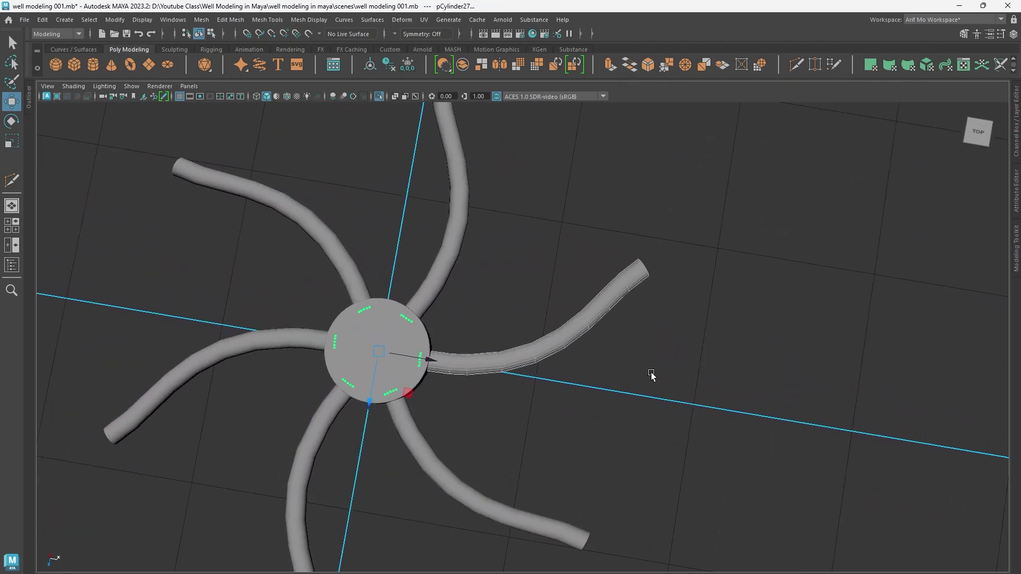
Step: Select all six spokes around the disc
left_click(557, 346)
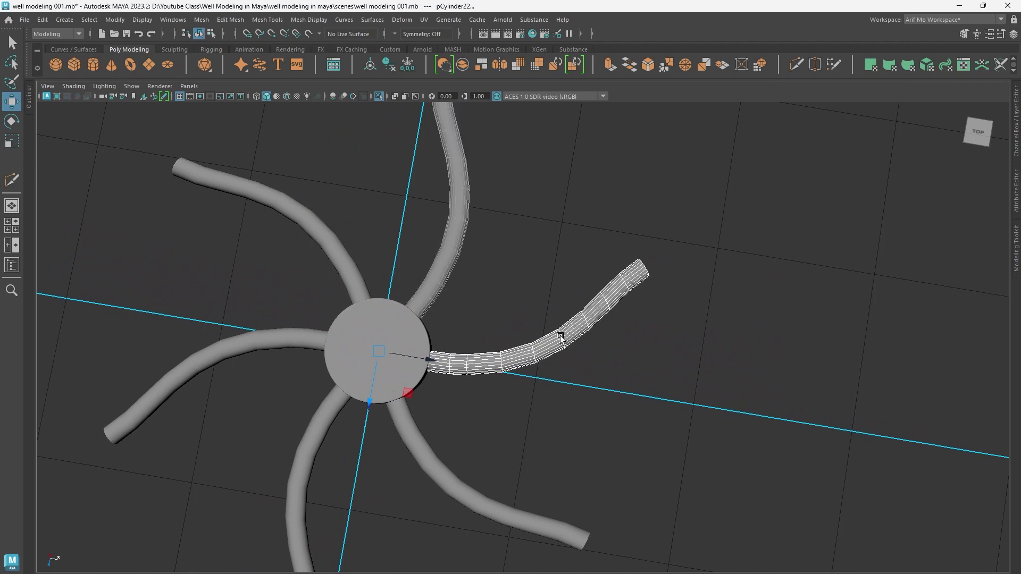
left_click(474, 284)
key("ctrl+z")
left_click(452, 252, "shift")
left_click(346, 265, "shift")
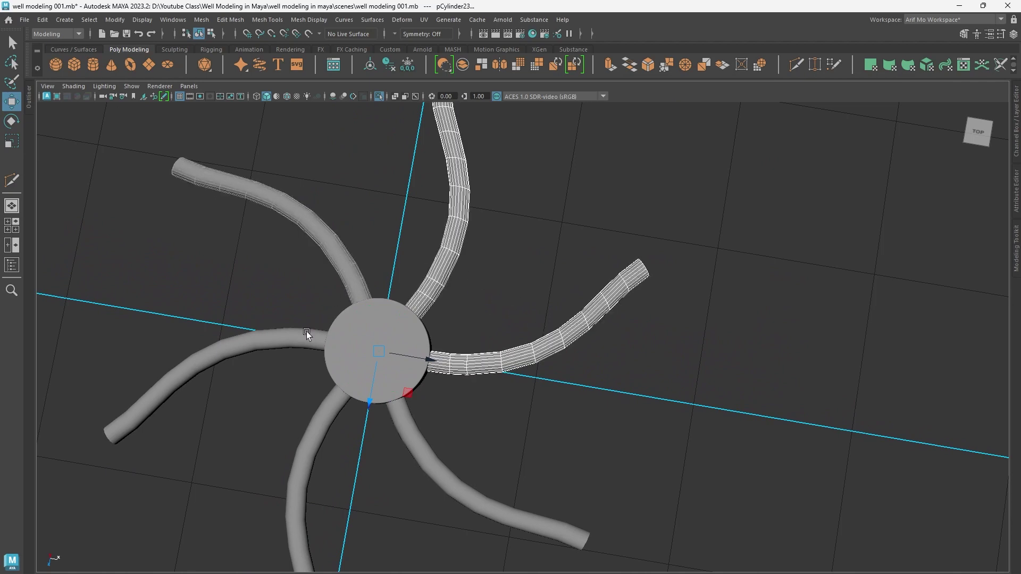
left_click(281, 343, "shift")
left_click(303, 428, "shift")
left_click(424, 449, "shift")
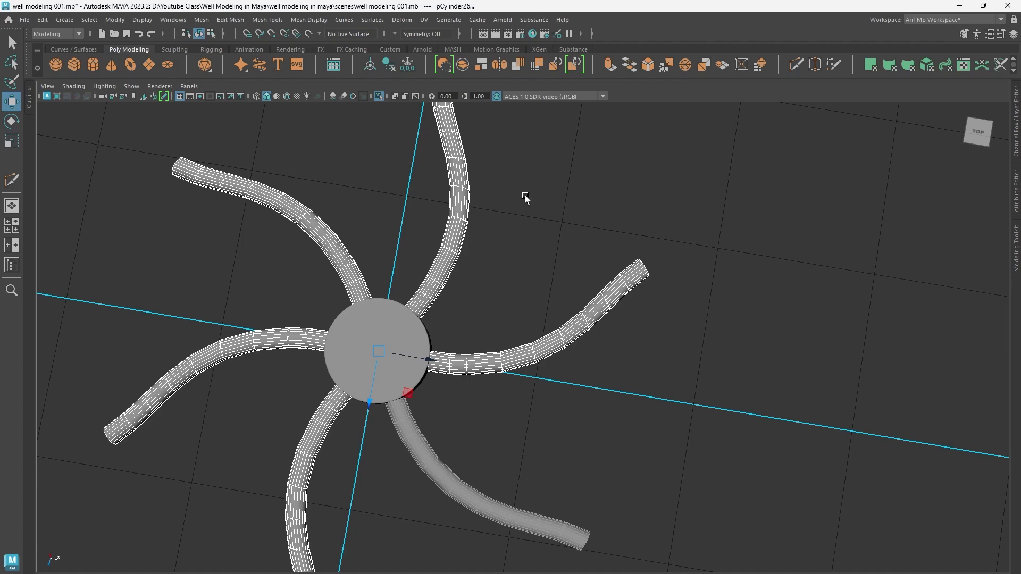
Step: Deselect the spokes and bring up the polygon primitive marking menu in empty space
mouse_move(531, 197)
right_mouse_down()
mouse_move(495, 423)
mouse_move(476, 367)
right_mouse_up()
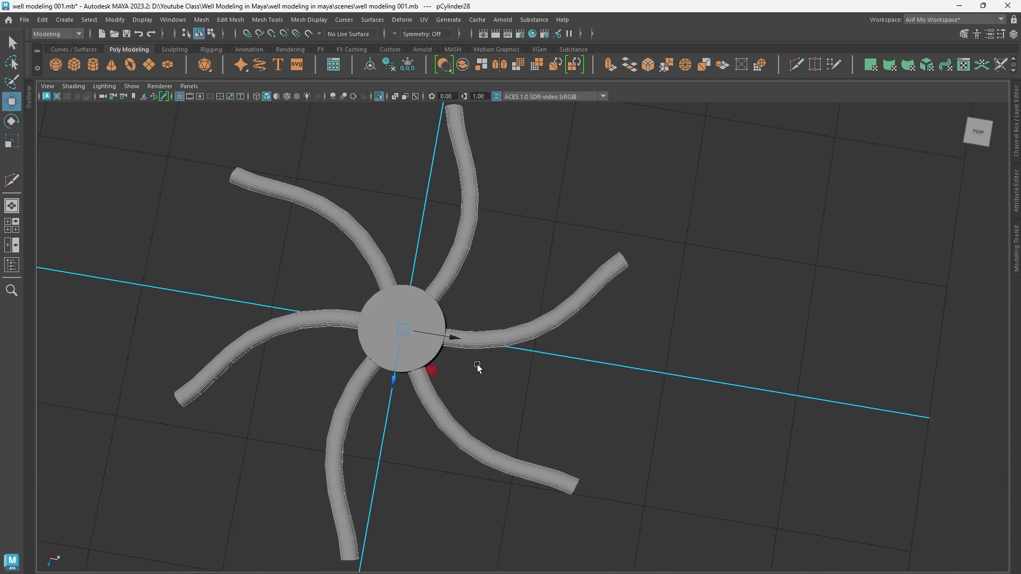
mouse_move(663, 444)
left_mouse_down("alt")
mouse_move(591, 404)
mouse_move(590, 338)
left_mouse_up("alt")
left_click(611, 266)
right_click_drag(613, 263, 598, 341, "shift")
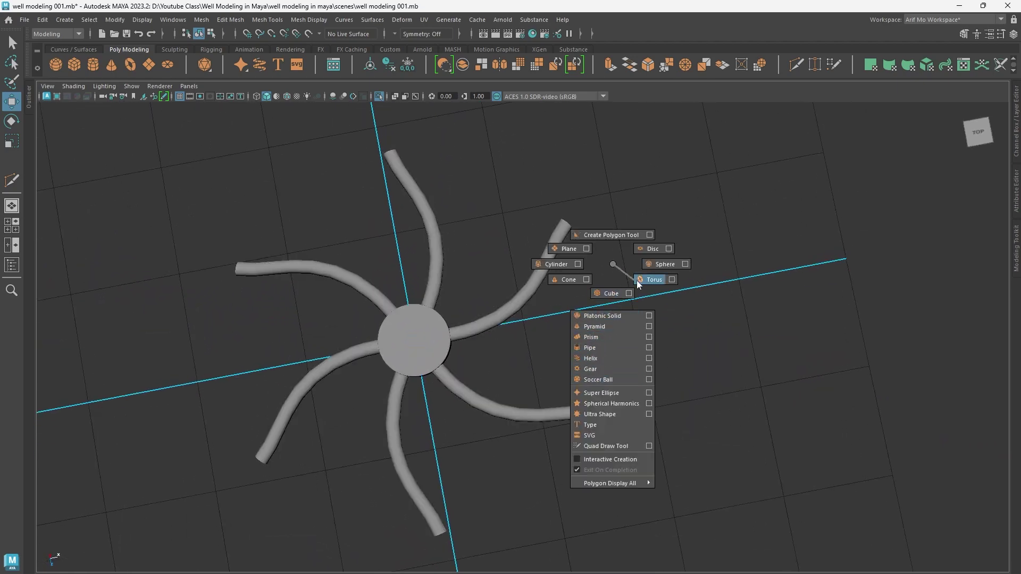
Step: Create a torus rim around the spokes with radius 5.12 and section radius 0.4
right_click_drag(638, 284, 640, 280, "shift")
scroll(547, 413, "up", 5)
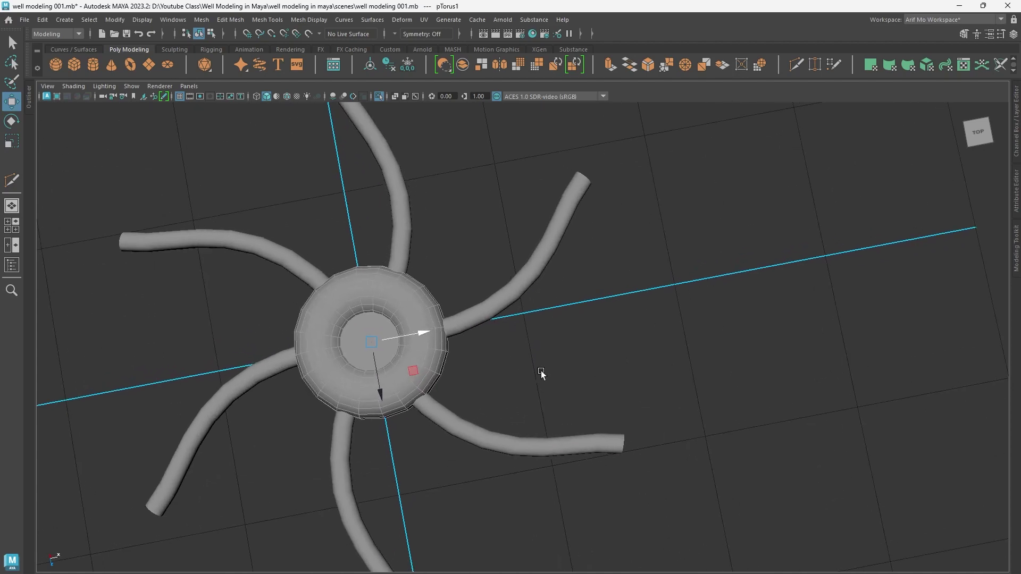
key("ctrl+space")
scroll(547, 429, "down", 3)
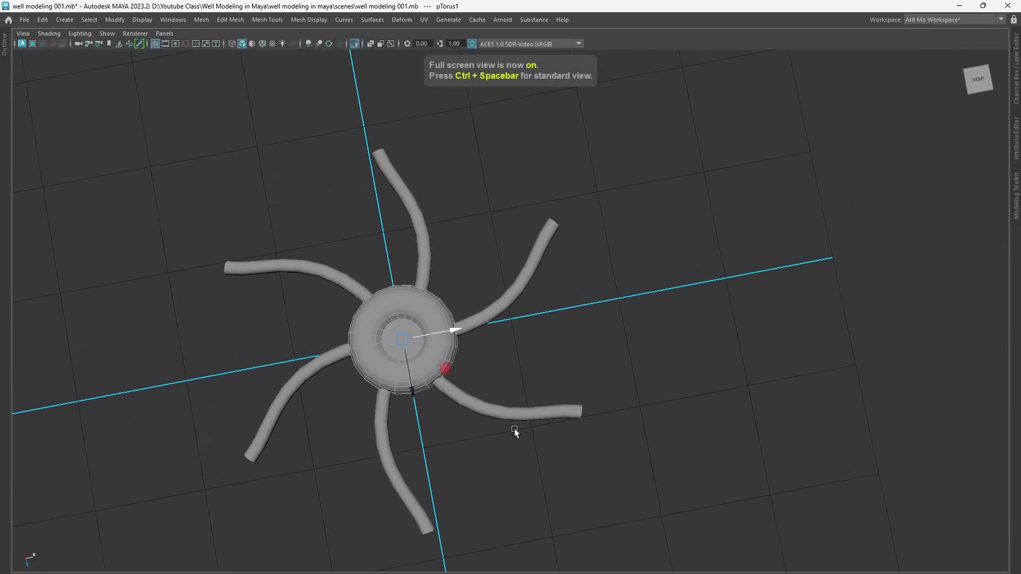
key("t")
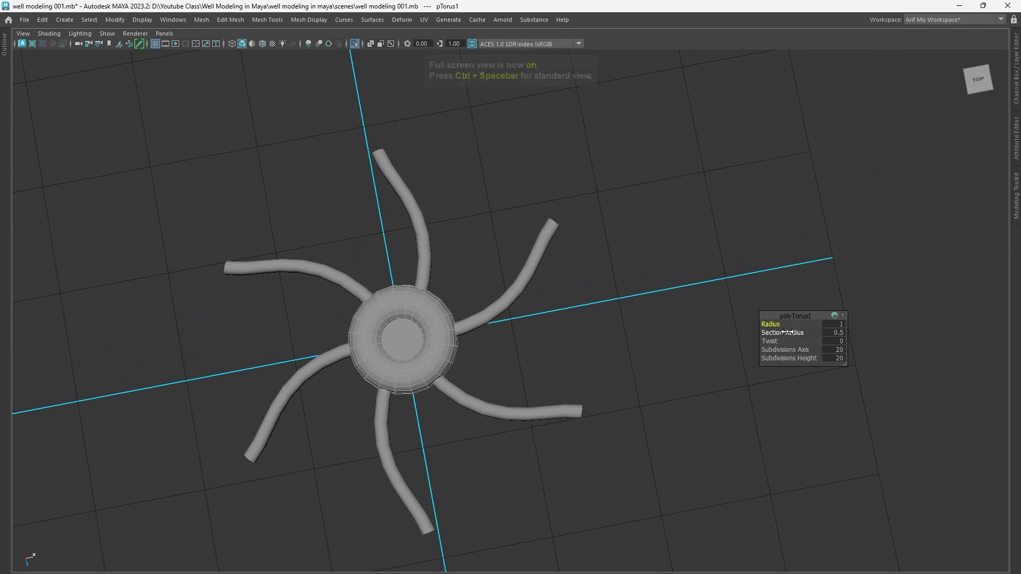
left_click_drag(787, 333, 772, 333)
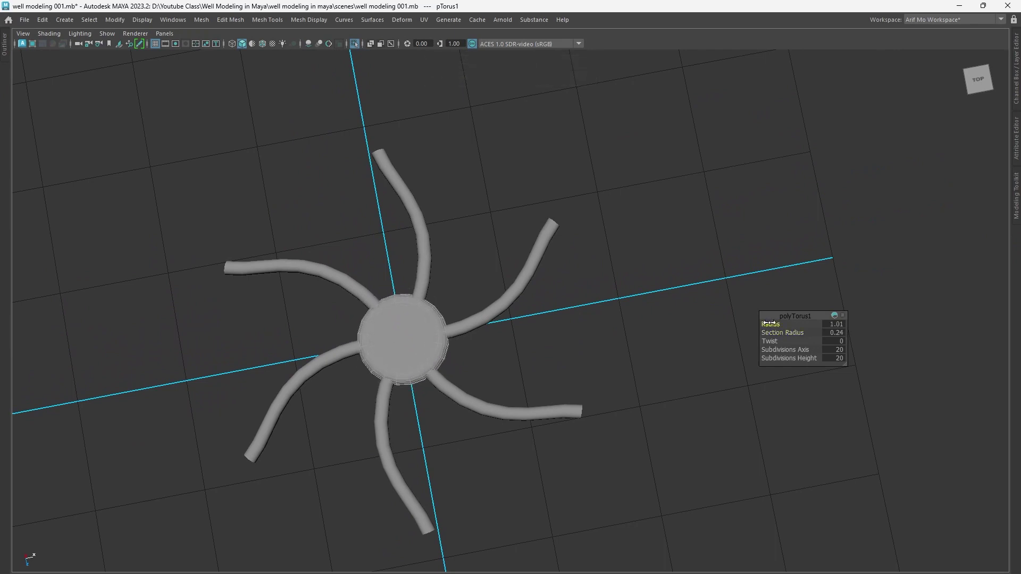
left_click_drag(769, 323, 987, 329)
left_click_drag(790, 333, 799, 324)
Step: Orbit and zoom around the wheel to check the rim against the spokes
mouse_move(686, 378)
left_mouse_down("alt")
mouse_move(530, 439)
mouse_move(421, 366)
mouse_move(337, 367)
mouse_move(478, 389)
left_mouse_up("alt")
scroll(478, 388, "up", 2)
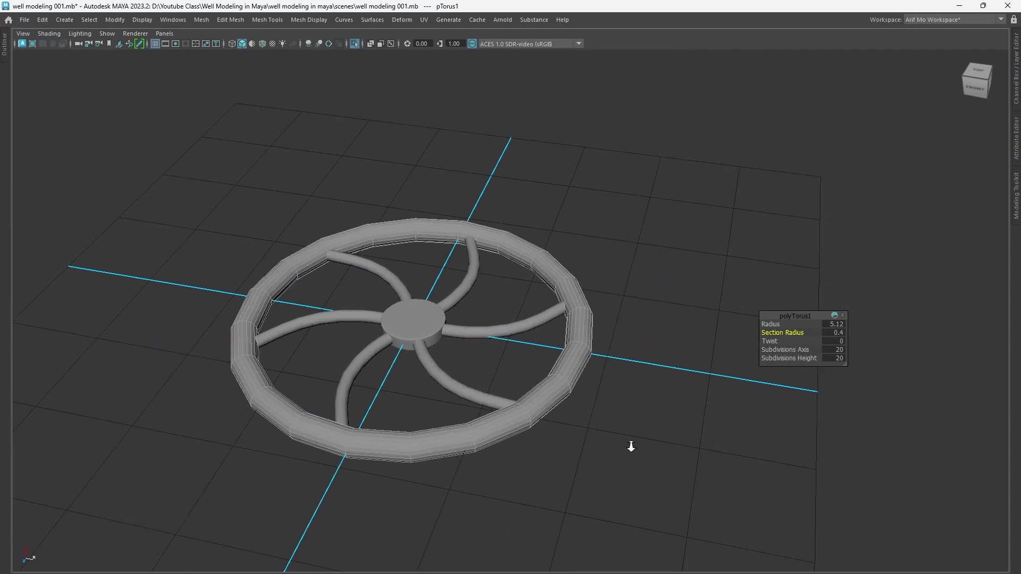
left_click_drag(659, 423, 609, 371, "alt")
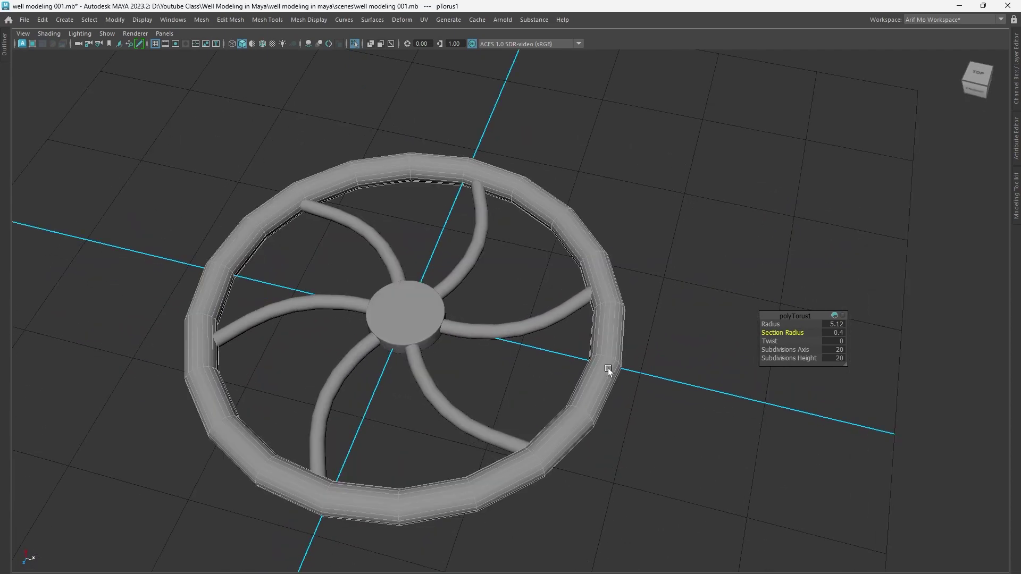
left_click(678, 407)
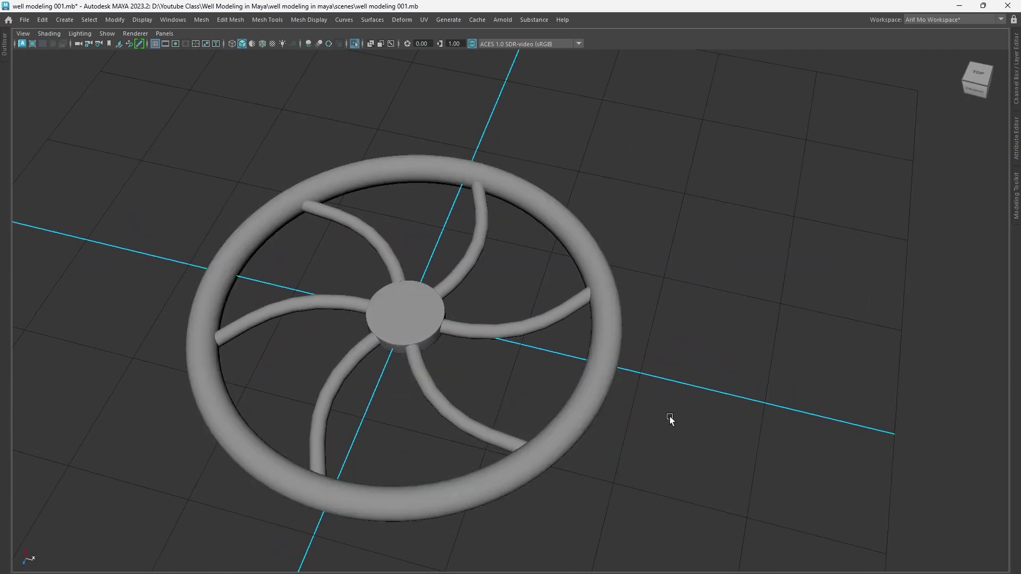
right_click_drag(724, 455, 433, 337, "alt")
mouse_move(432, 337)
left_mouse_down("alt")
mouse_move(466, 391)
mouse_move(437, 364)
mouse_move(476, 372)
left_mouse_up("alt")
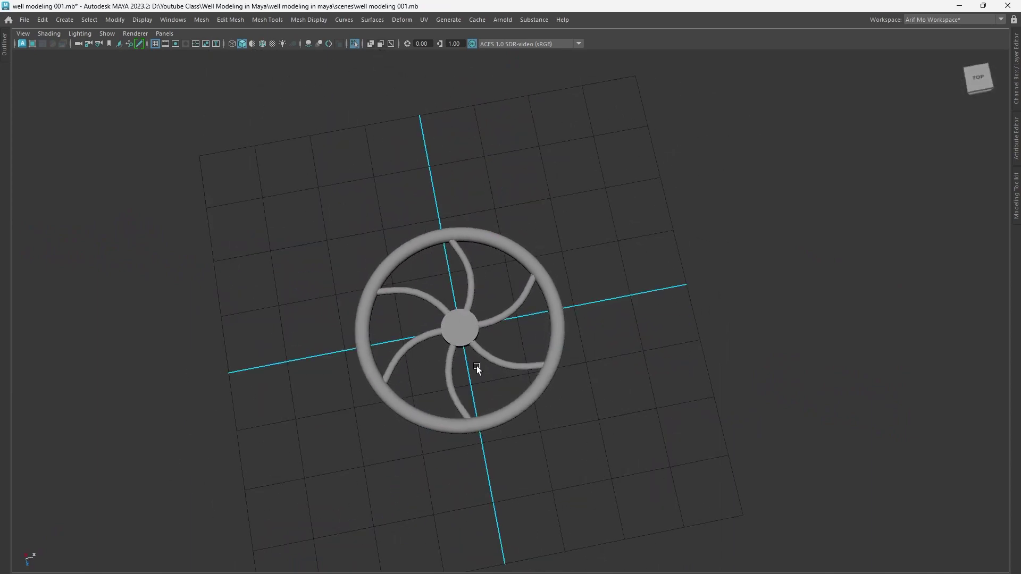
mouse_move(476, 371)
right_mouse_down("alt")
mouse_move(597, 406)
mouse_move(674, 392)
right_mouse_up("alt")
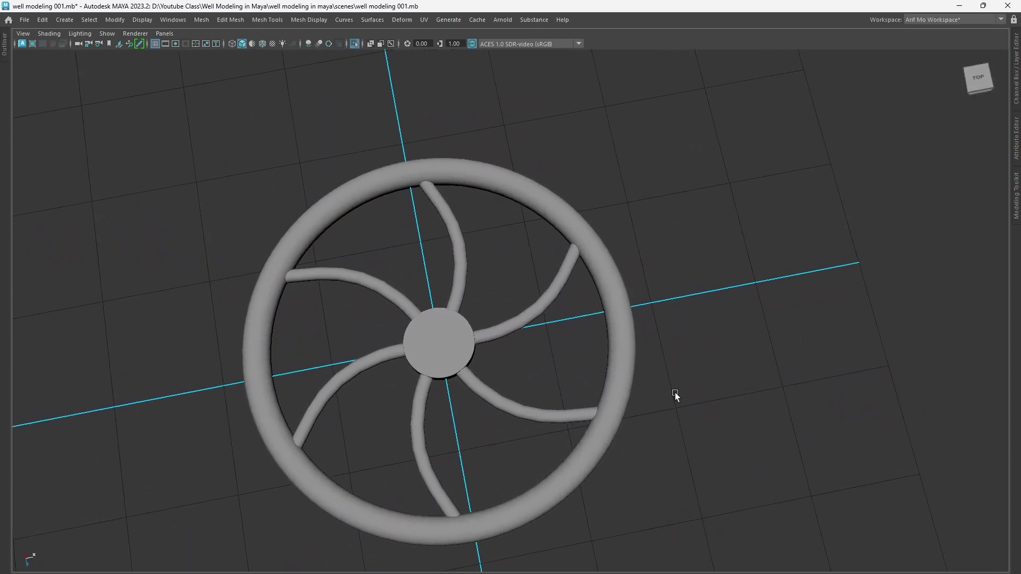
left_click(548, 297)
left_click(715, 397)
mouse_move(719, 382)
right_mouse_down("alt")
mouse_move(458, 433)
mouse_move(429, 424)
mouse_move(658, 469)
right_mouse_up("alt")
mouse_move(658, 469)
left_mouse_down("alt")
mouse_move(645, 426)
mouse_move(594, 380)
mouse_move(592, 424)
mouse_move(645, 428)
left_mouse_up("alt")
mouse_move(646, 427)
right_mouse_down("alt")
mouse_move(459, 381)
mouse_move(675, 458)
right_mouse_up("alt")
Step: Select the rim, spokes and hub together and combine them into one wheel mesh
left_click_drag(476, 332, 487, 382)
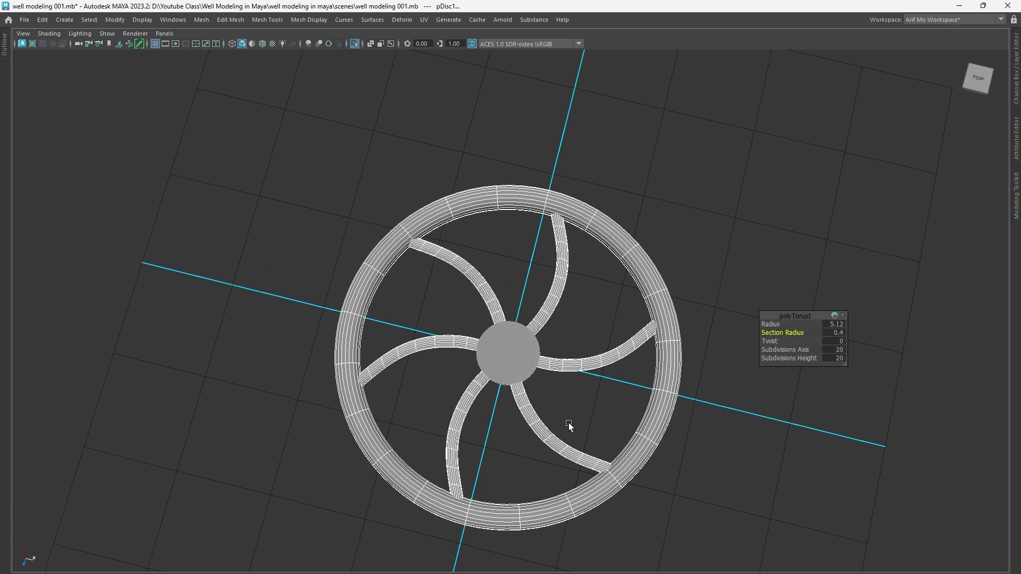
right_click_drag(569, 423, 527, 409, "alt")
left_click_drag(527, 409, 534, 238, "alt")
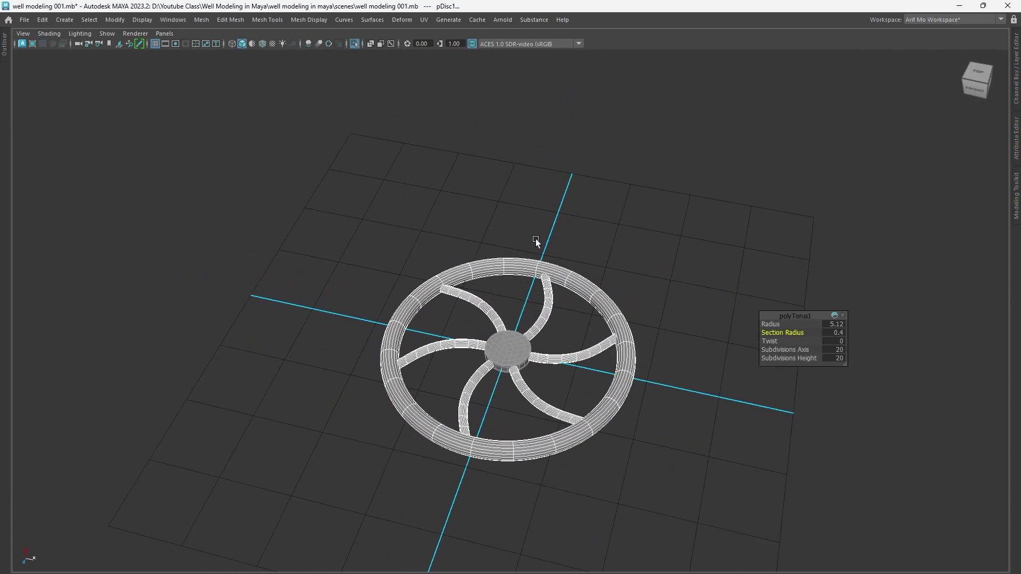
left_click(536, 239)
left_click_drag(372, 243, 649, 424)
right_click_drag(468, 200, 442, 380, "shift")
right_click_drag(436, 426, 437, 425, "shift")
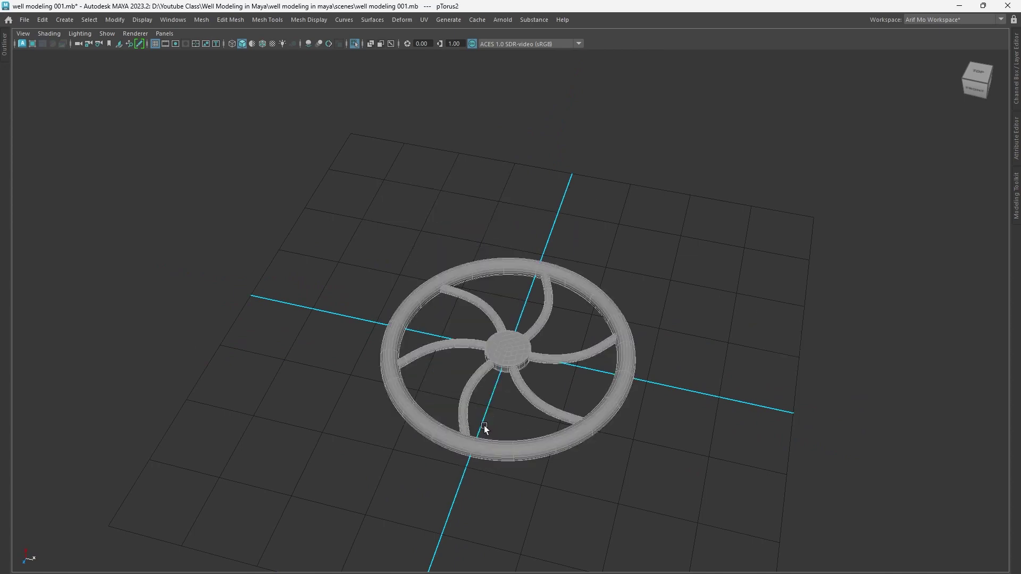
right_click_drag(574, 417, 629, 327, "alt")
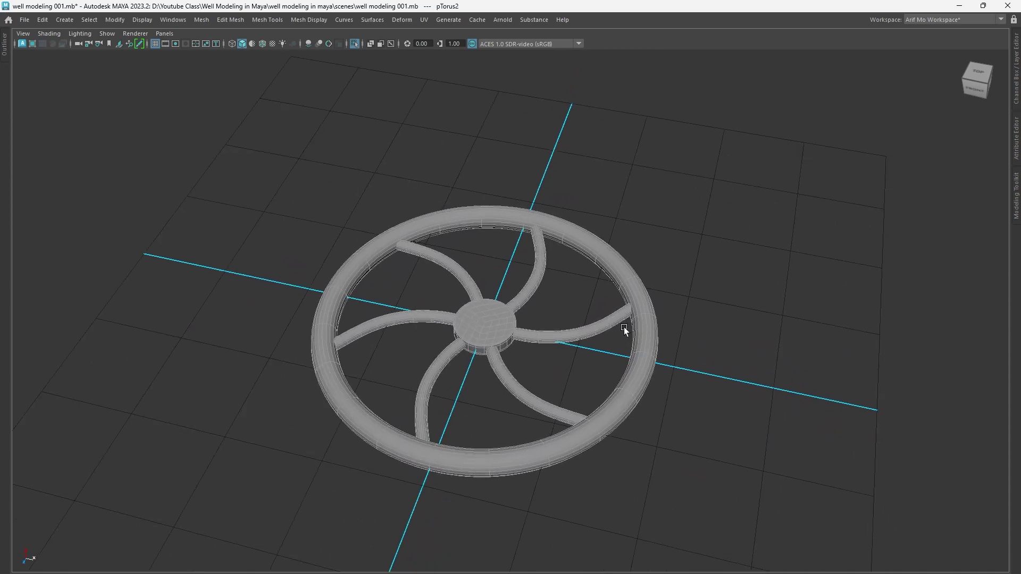
Step: Show the whole well again, move the wheel out of the well and rotate it upright
key("ctrl+1")
mouse_move(624, 327)
right_mouse_down("alt")
mouse_move(323, 340)
mouse_move(506, 376)
right_mouse_up("alt")
key("w")
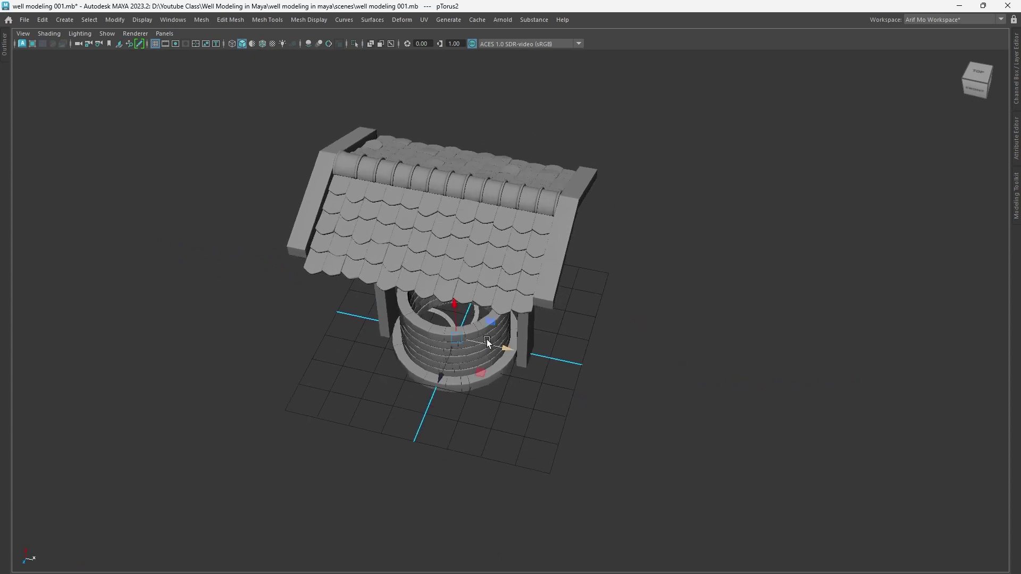
mouse_move(499, 349)
left_mouse_down()
mouse_move(661, 365)
mouse_move(530, 365)
left_mouse_up()
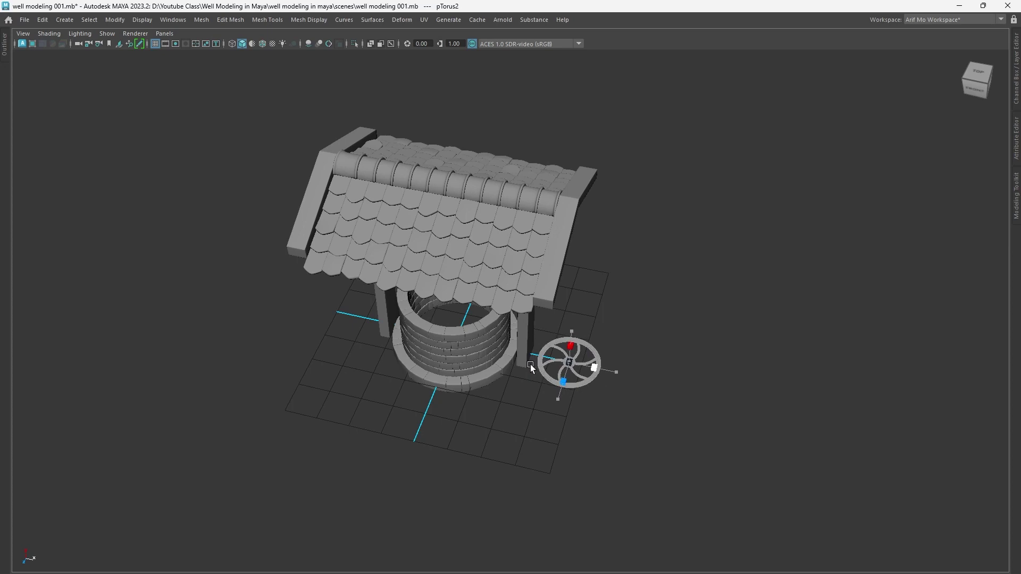
key("e")
mouse_move(590, 339)
left_mouse_down()
mouse_move(630, 356)
mouse_move(642, 412)
mouse_move(585, 417)
mouse_move(577, 401)
mouse_move(692, 429)
mouse_move(647, 410)
mouse_move(684, 401)
mouse_move(657, 400)
left_mouse_up()
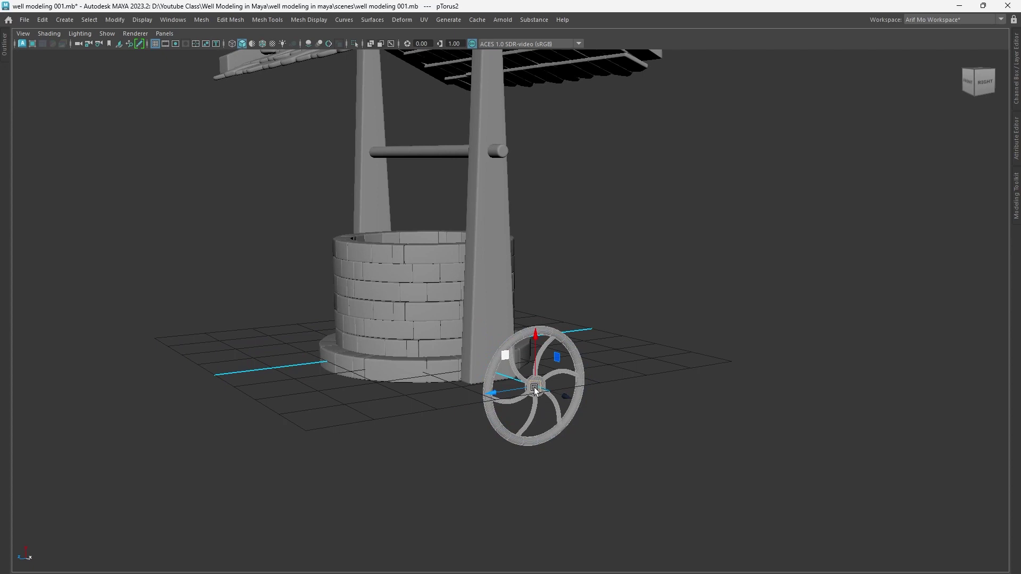
Step: Place the upright wheel on the crossbar axle end and inspect the fit from several angles
left_click_drag(534, 384, 506, 151)
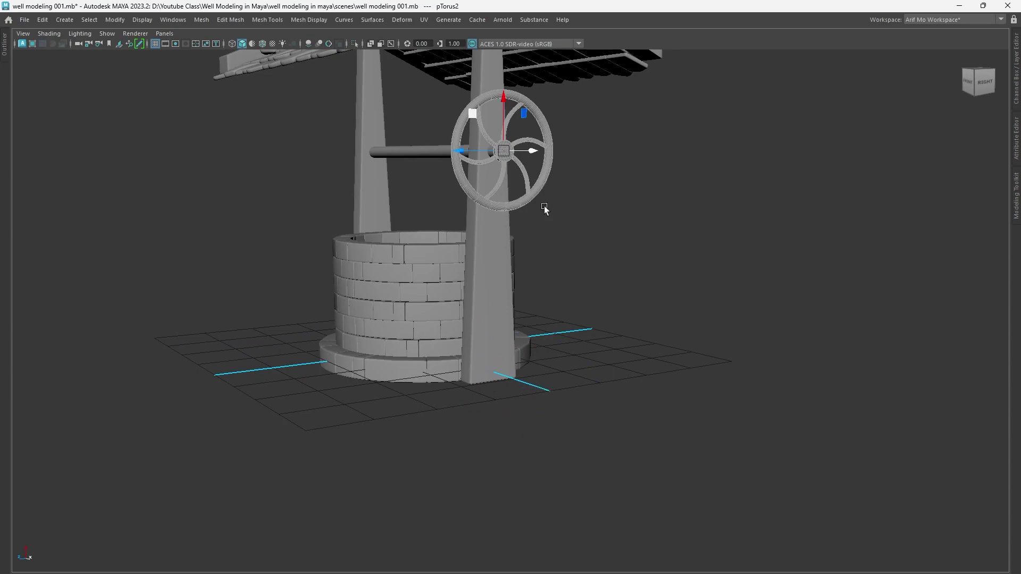
key("f")
mouse_move(729, 376)
left_mouse_down("alt")
mouse_move(663, 399)
mouse_move(770, 397)
mouse_move(720, 355)
mouse_move(647, 388)
mouse_move(693, 388)
mouse_move(622, 390)
mouse_move(683, 408)
mouse_move(524, 344)
left_mouse_up("alt")
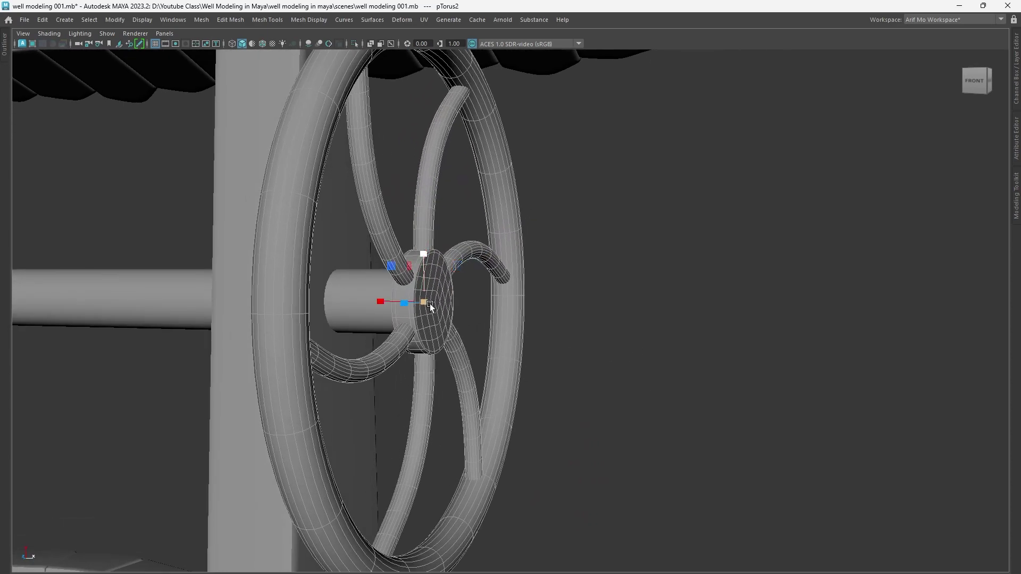
mouse_move(430, 304)
left_mouse_down("alt")
mouse_move(460, 305)
mouse_move(434, 301)
left_mouse_up("alt")
mouse_move(439, 301)
right_mouse_down("alt")
mouse_move(315, 343)
mouse_move(449, 319)
right_mouse_up("alt")
mouse_move(450, 319)
left_mouse_down("alt")
mouse_move(455, 364)
mouse_move(498, 365)
left_mouse_up("alt")
right_click_drag(498, 366, 601, 407, "alt")
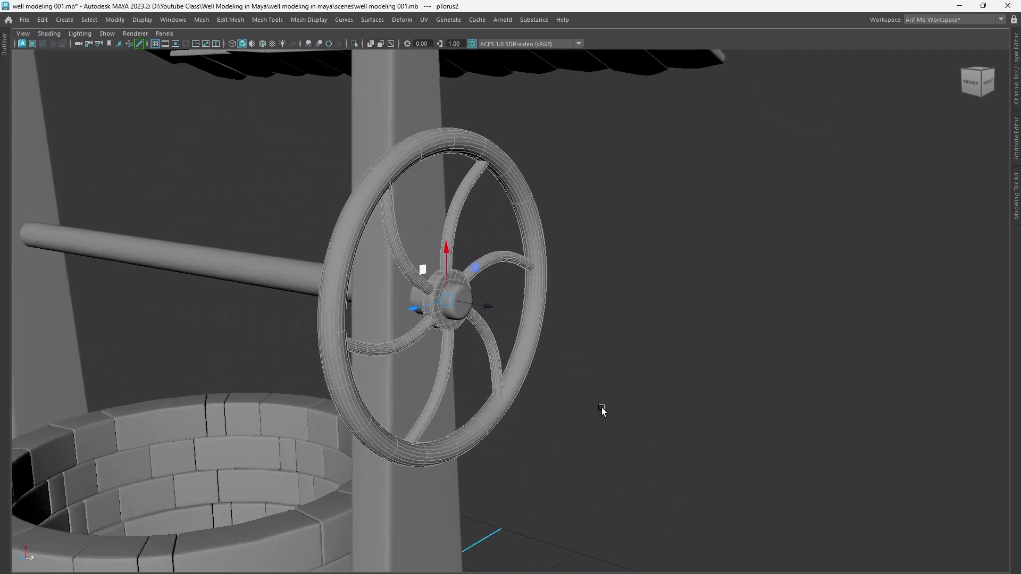
mouse_move(601, 407)
left_mouse_down("alt")
mouse_move(638, 426)
mouse_move(554, 383)
left_mouse_up("alt")
mouse_move(553, 383)
right_mouse_down("alt")
mouse_move(729, 429)
mouse_move(766, 401)
mouse_move(679, 391)
right_mouse_up("alt")
Step: Push the axle's end vertices out past the wheel hub
left_click(508, 316)
right_click(526, 271)
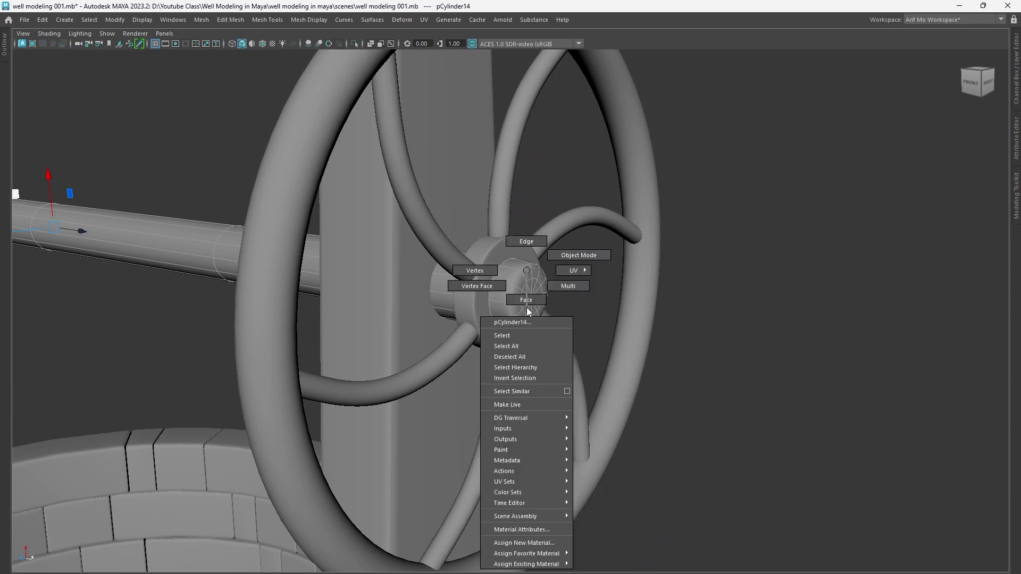
mouse_move(527, 308)
right_mouse_down()
mouse_move(475, 270)
mouse_move(406, 349)
right_mouse_up()
left_click_drag(406, 349, 562, 339, "alt")
right_click_drag(561, 339, 599, 356, "alt")
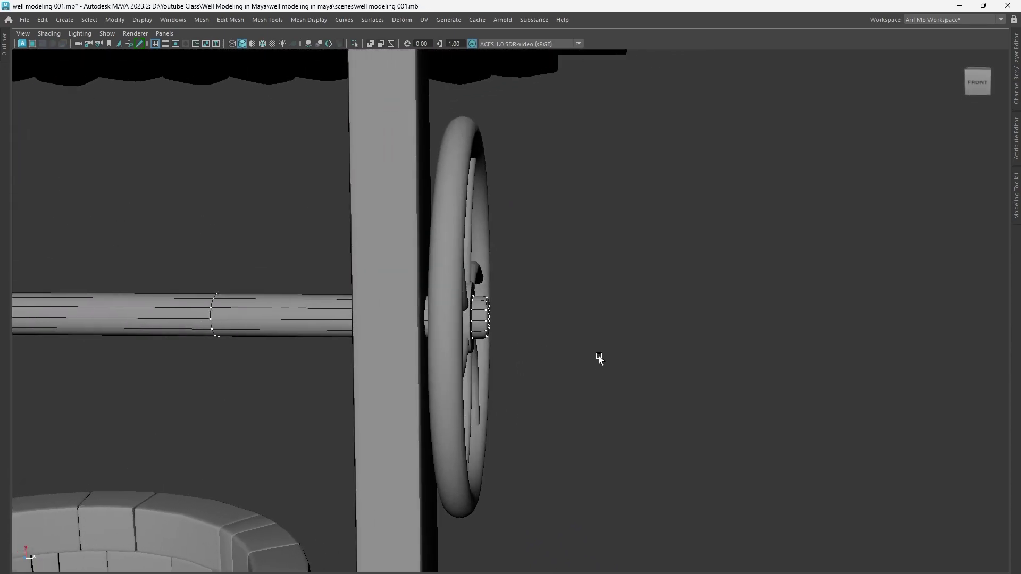
mouse_move(598, 355)
left_mouse_down("alt")
mouse_move(573, 357)
mouse_move(663, 371)
mouse_move(713, 364)
left_mouse_up("alt")
right_click_drag(713, 365, 668, 384, "alt")
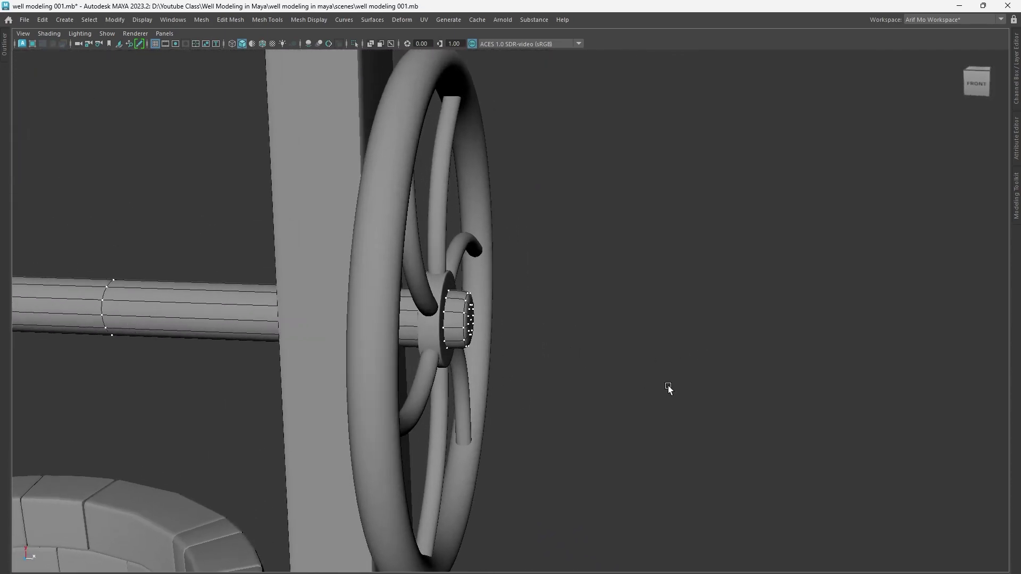
left_click_drag(668, 386, 678, 387, "alt")
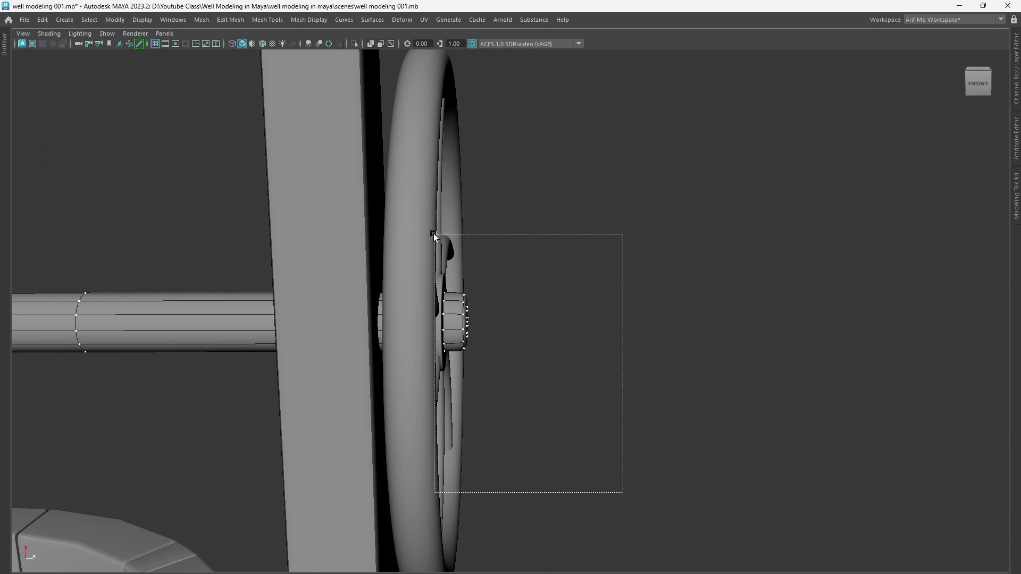
left_click_drag(433, 234, 433, 235)
mouse_move(497, 319)
left_mouse_down()
mouse_move(528, 322)
mouse_move(668, 428)
mouse_move(618, 406)
mouse_move(579, 404)
mouse_move(639, 405)
left_mouse_up()
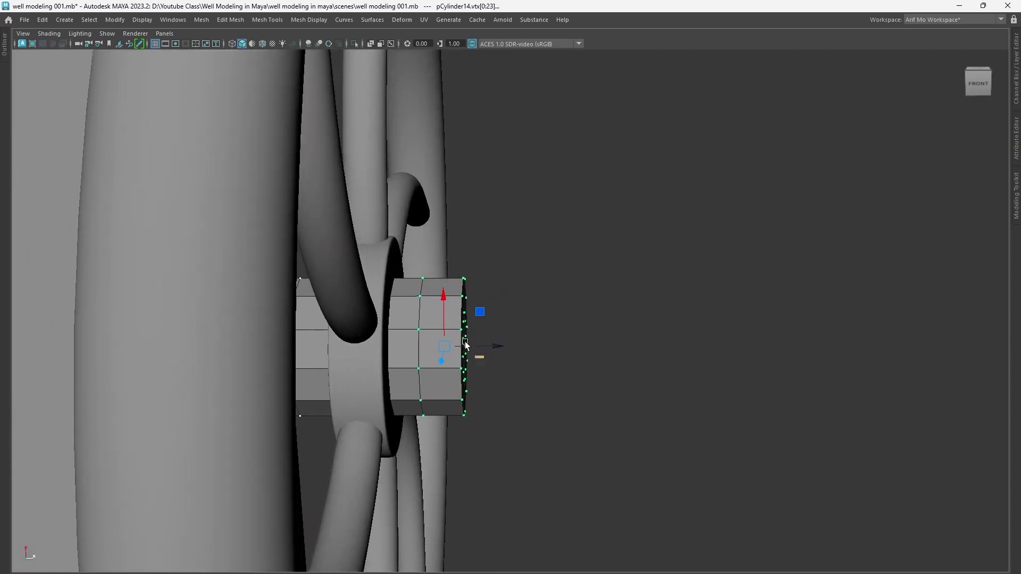
Step: Extrude the face loop at the axle end into a 0.1-thick cap
right_click_drag(432, 298, 428, 308)
double_click(433, 346)
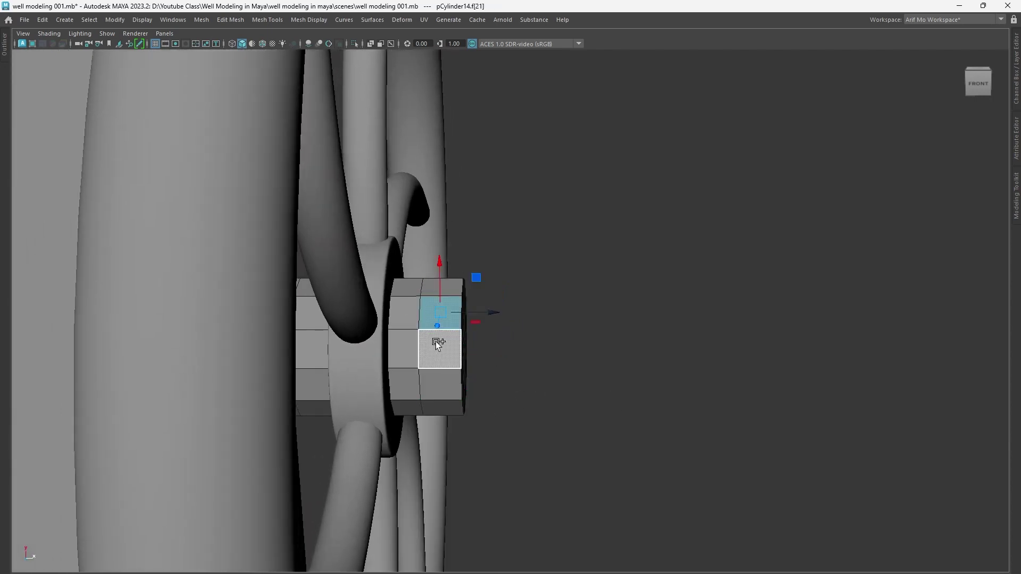
mouse_move(608, 422)
left_mouse_down("alt")
mouse_move(403, 404)
mouse_move(437, 394)
mouse_move(521, 409)
mouse_move(786, 409)
mouse_move(713, 402)
left_mouse_up("alt")
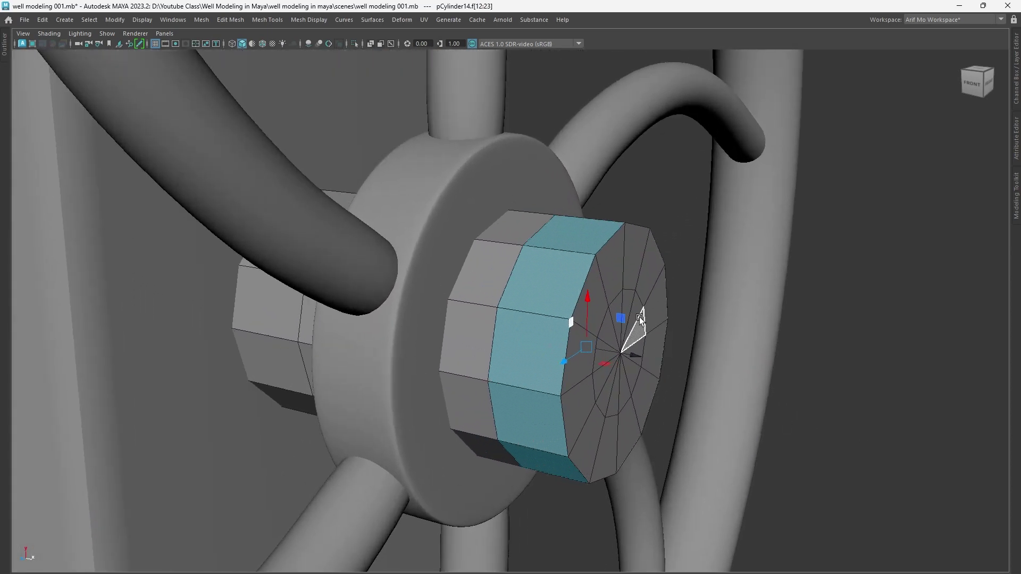
key("ctrl+e")
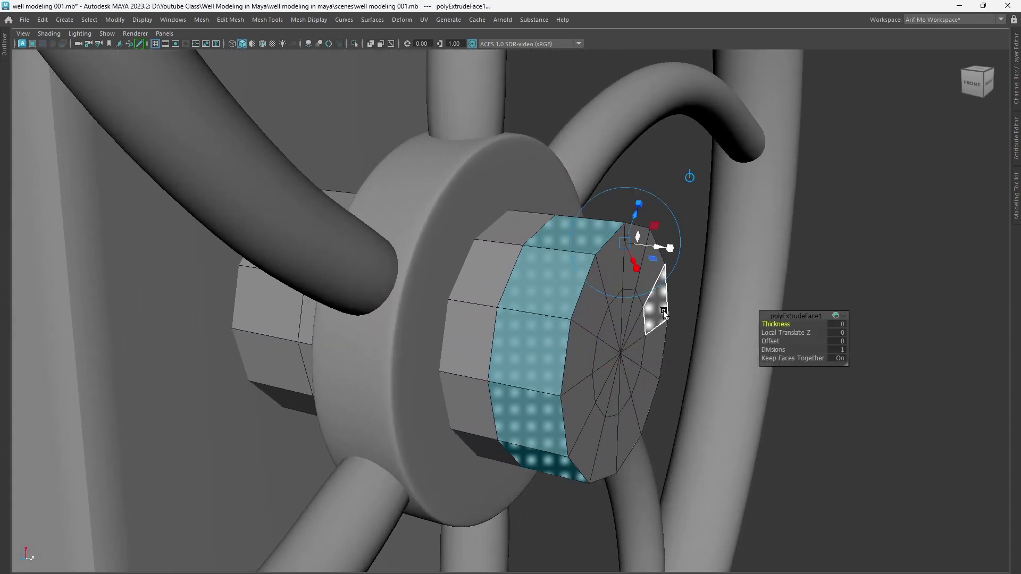
mouse_move(774, 324)
left_mouse_down()
mouse_move(606, 422)
mouse_move(636, 410)
mouse_move(590, 392)
mouse_move(535, 345)
left_mouse_up()
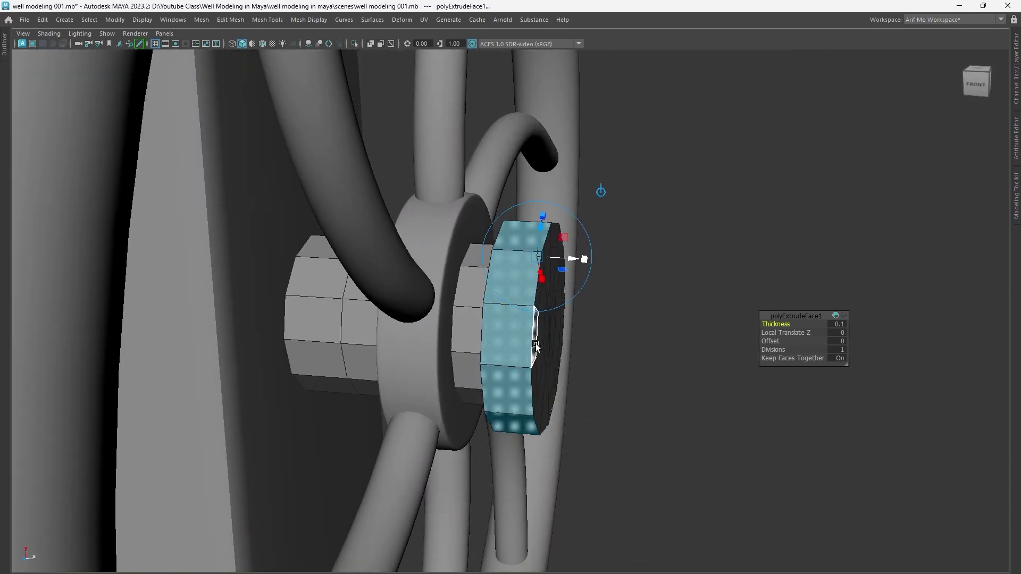
right_click_drag(538, 273, 539, 241)
Step: Select the hub cap (pCylinder14) and turn off its smooth mesh preview
left_click_drag(593, 336, 519, 336, "alt")
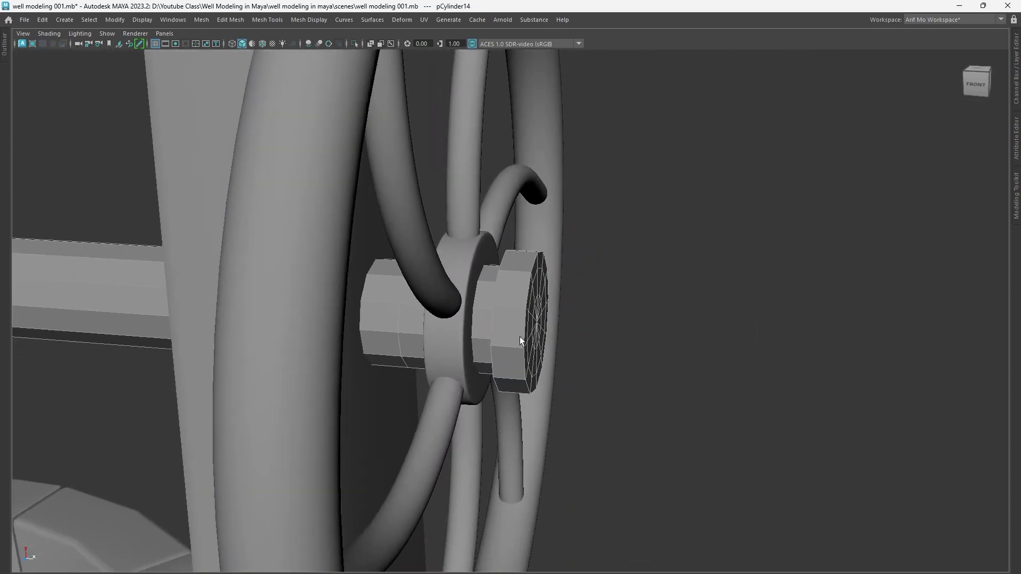
left_click(649, 376)
mouse_move(649, 375)
left_mouse_down("alt")
mouse_move(388, 341)
mouse_move(392, 383)
mouse_move(461, 319)
mouse_move(455, 330)
left_mouse_up("alt")
right_click_drag(456, 331, 594, 400, "alt")
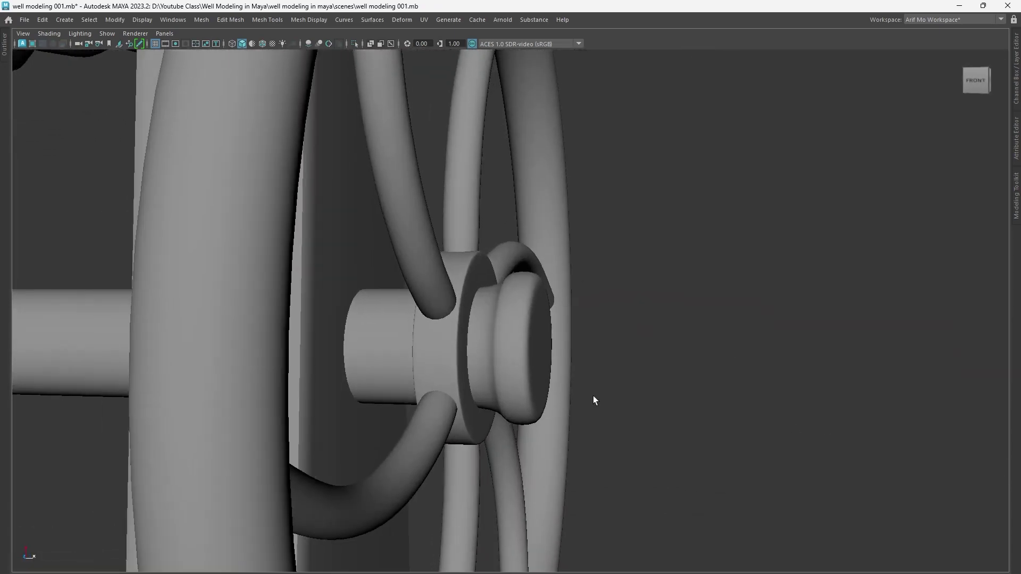
mouse_move(594, 400)
left_mouse_down("alt")
mouse_move(641, 413)
mouse_move(613, 405)
left_mouse_up("alt")
left_click(541, 378)
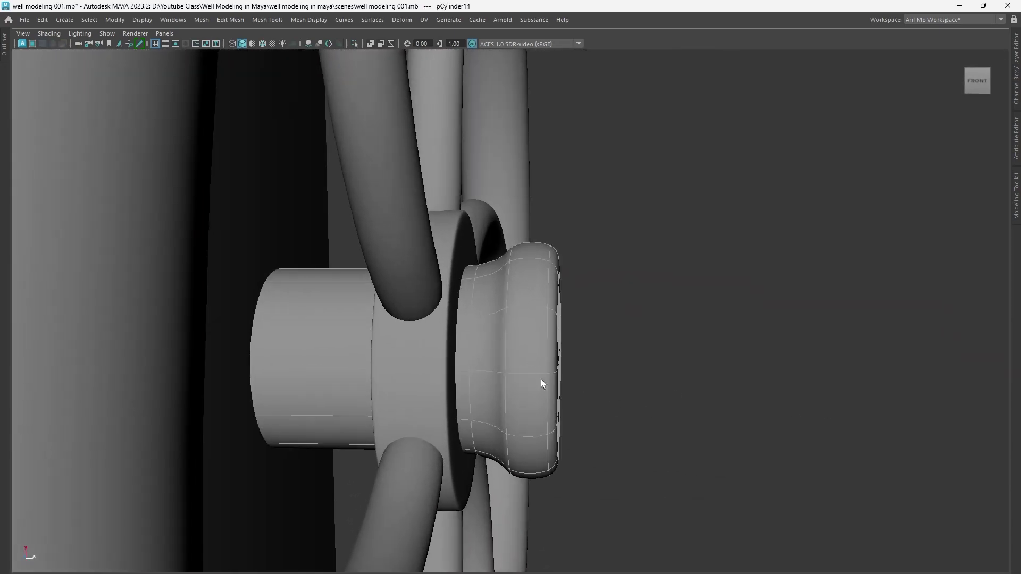
key("1")
mouse_move(510, 314)
left_mouse_down("alt")
mouse_move(540, 348)
mouse_move(521, 349)
mouse_move(576, 375)
left_mouse_up("alt")
Step: Bevel the hub cap's edge loop with fraction 0.13 and 3 segments
scroll(559, 348, "up", 2)
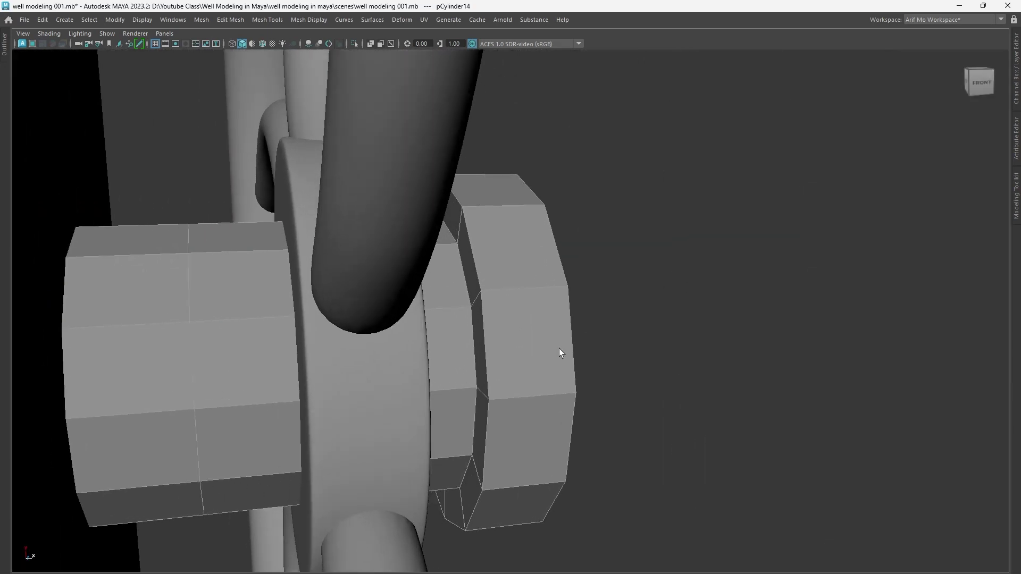
right_click_drag(491, 276, 490, 239)
double_click(457, 274)
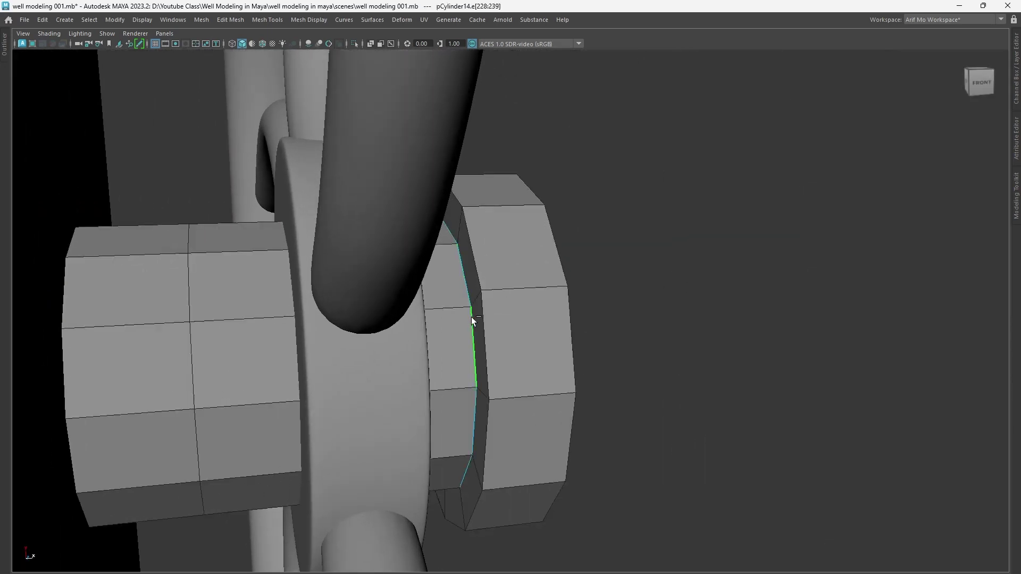
key("ctrl+b")
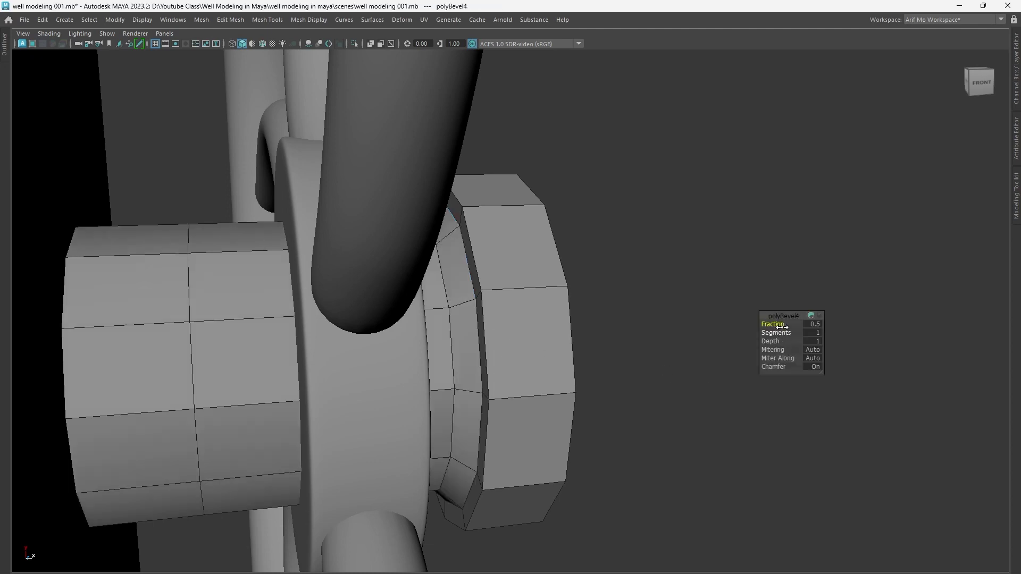
mouse_move(772, 326)
left_mouse_down()
mouse_move(759, 326)
mouse_move(786, 333)
left_mouse_up()
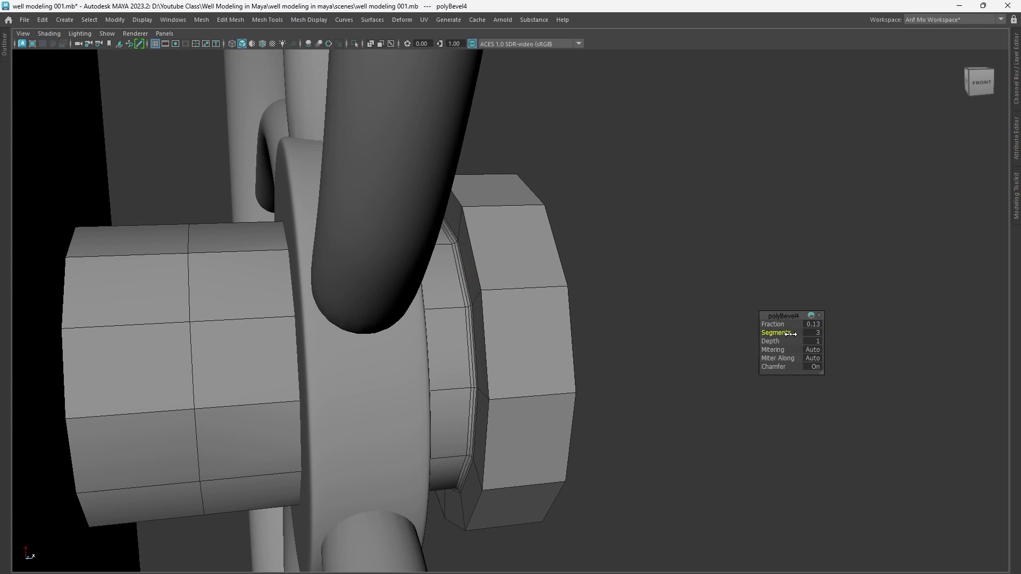
Step: Turn smooth preview back on for the hub cap and zoom out to the whole well
right_click_drag(509, 265, 575, 251)
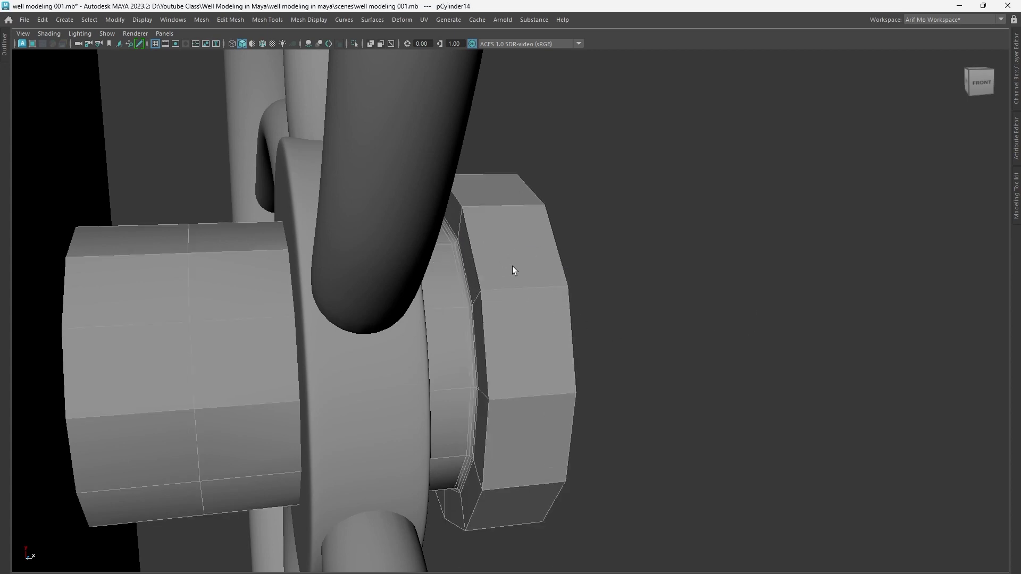
key("3")
right_click_drag(511, 273, 623, 235)
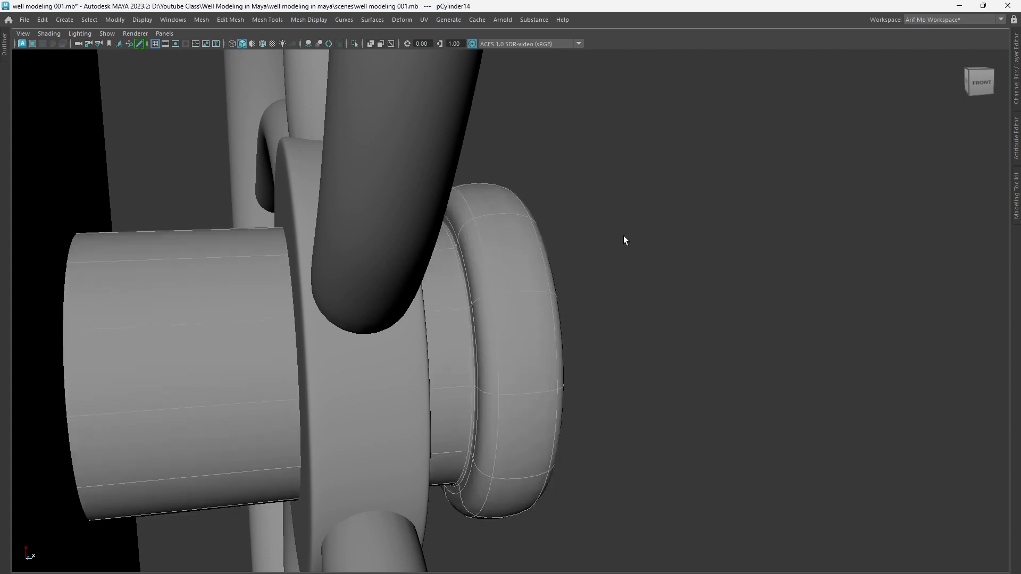
mouse_move(623, 235)
left_mouse_down("alt")
mouse_move(276, 319)
mouse_move(374, 319)
mouse_move(586, 388)
mouse_move(443, 365)
left_mouse_up("alt")
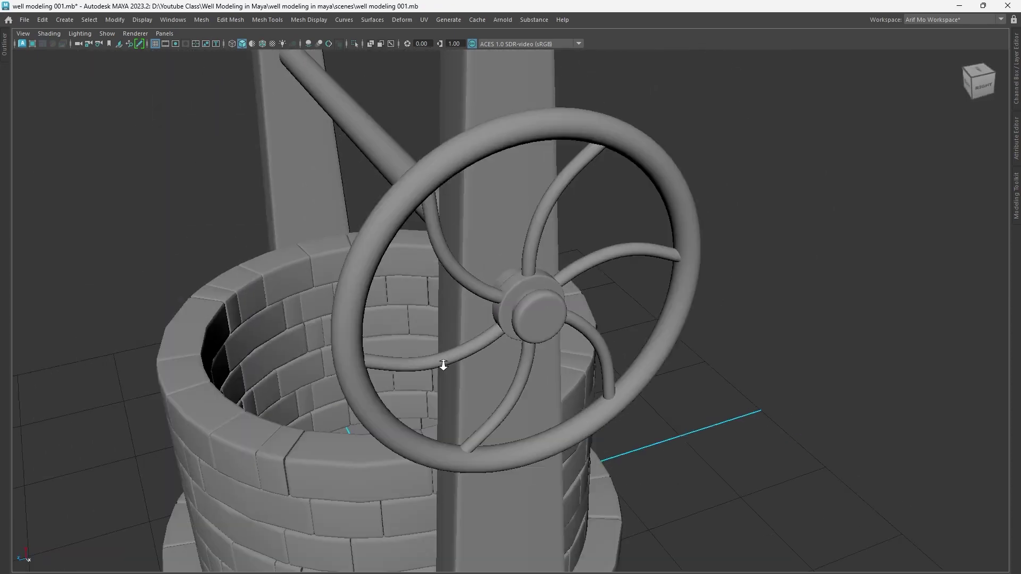
right_click_drag(444, 365, 337, 347, "alt")
mouse_move(338, 346)
left_mouse_down("alt")
mouse_move(456, 349)
mouse_move(308, 319)
mouse_move(474, 337)
mouse_move(592, 416)
left_mouse_up("alt")
mouse_move(592, 416)
right_mouse_down("alt")
mouse_move(376, 387)
mouse_move(443, 352)
mouse_move(724, 436)
mouse_move(781, 438)
mouse_move(540, 414)
mouse_move(496, 388)
mouse_move(610, 416)
mouse_move(688, 419)
right_mouse_up("alt")
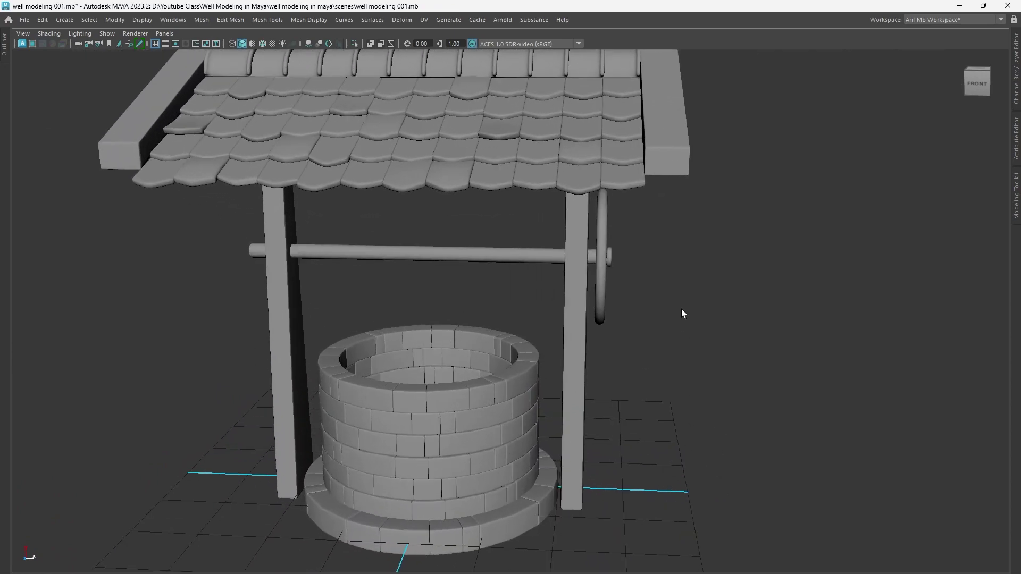
Step: Create a polygon helix (pHelix1) and rotate it 90° around the axle's middle
right_click_drag(683, 293, 656, 401, "shift")
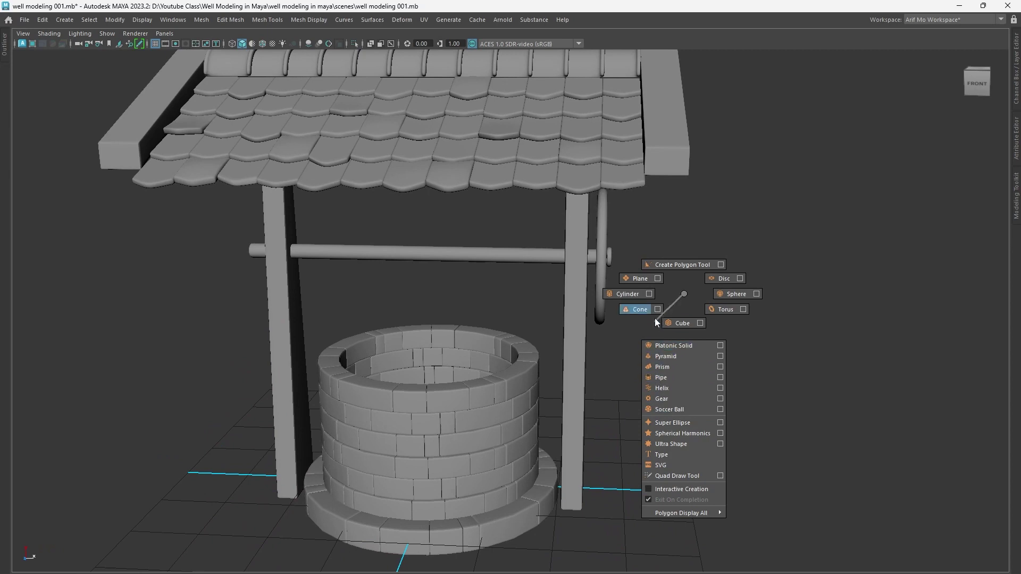
right_click_drag(657, 395, 658, 397, "shift")
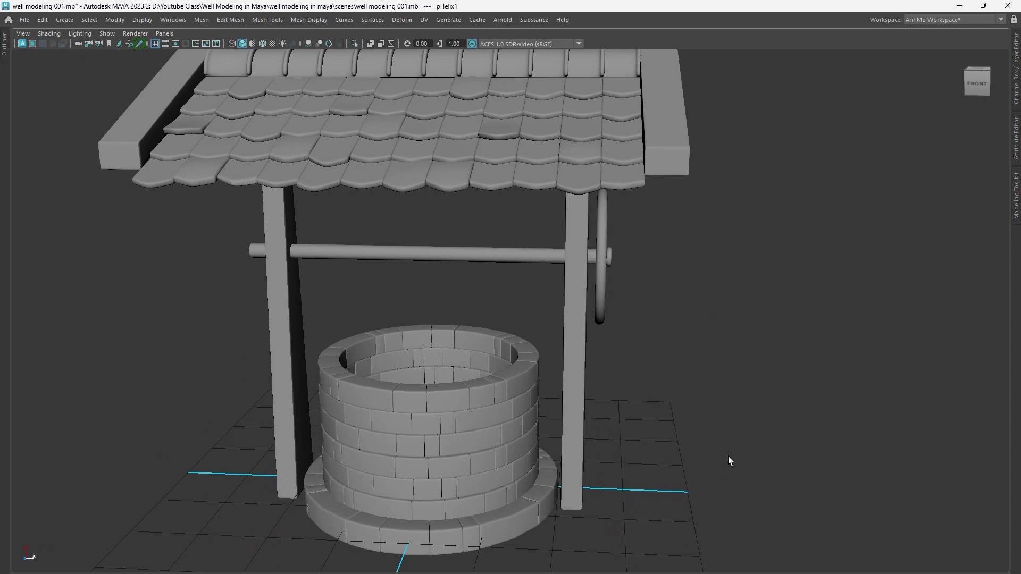
mouse_move(729, 460)
right_mouse_down("alt")
mouse_move(492, 413)
mouse_move(597, 413)
right_mouse_up("alt")
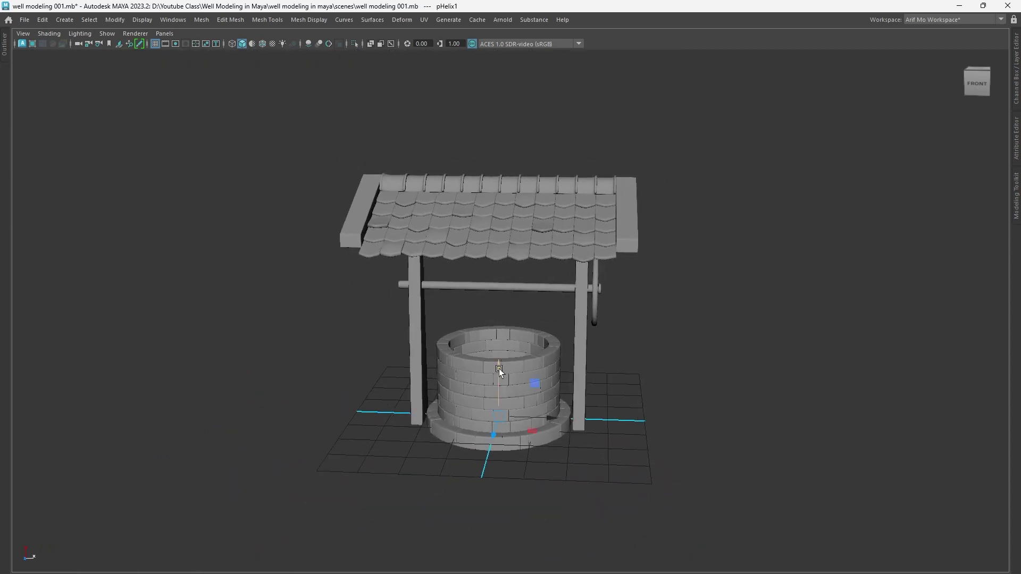
right_click_drag(584, 384, 760, 432, "alt")
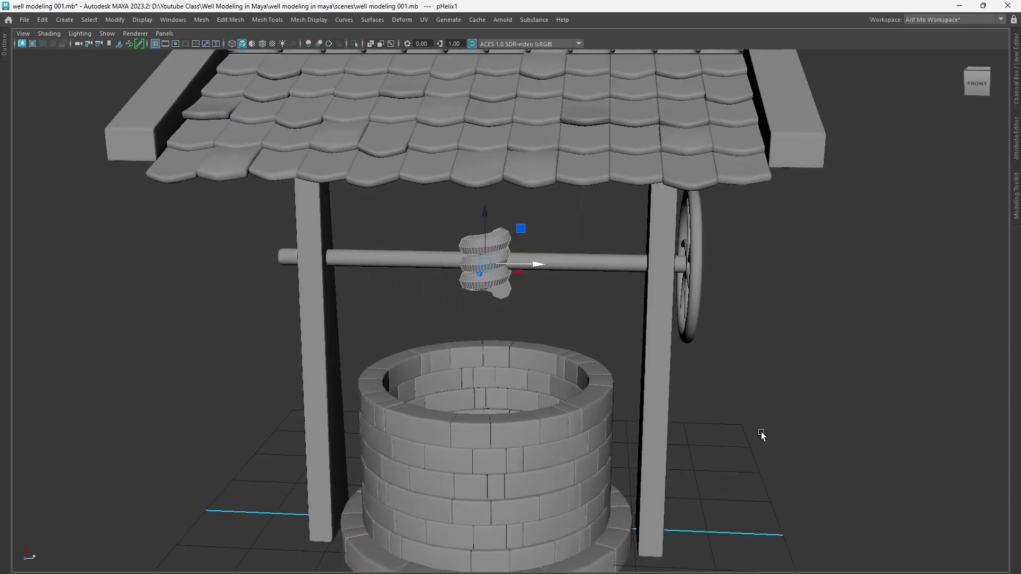
right_click_drag(584, 376, 588, 411, "alt")
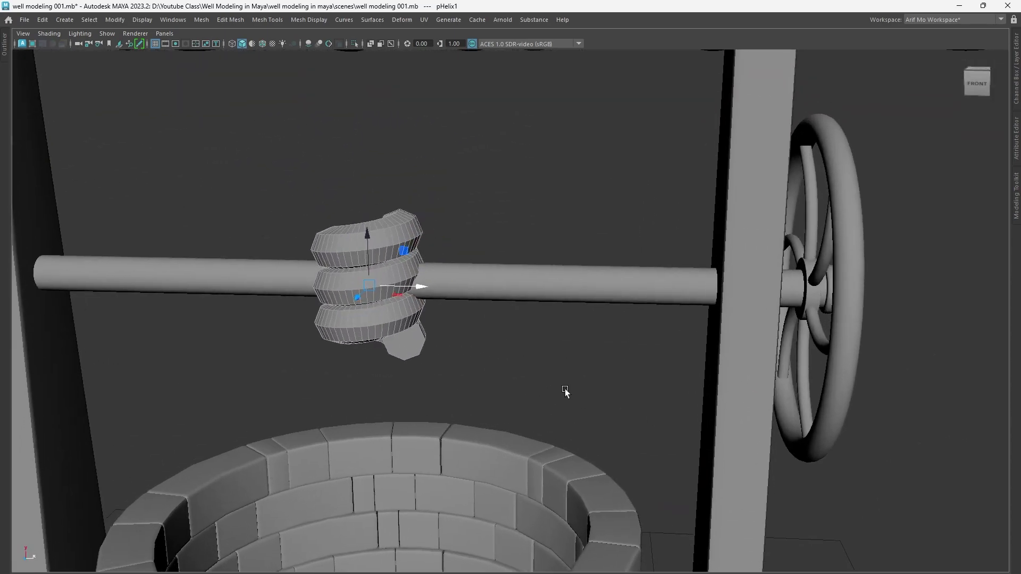
key("e")
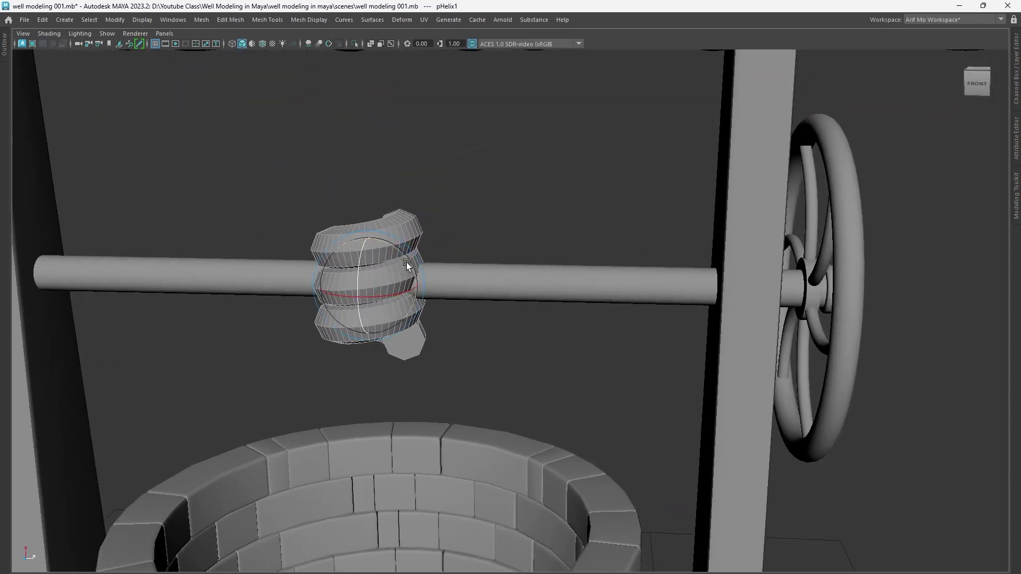
left_click_drag(407, 264, 346, 217)
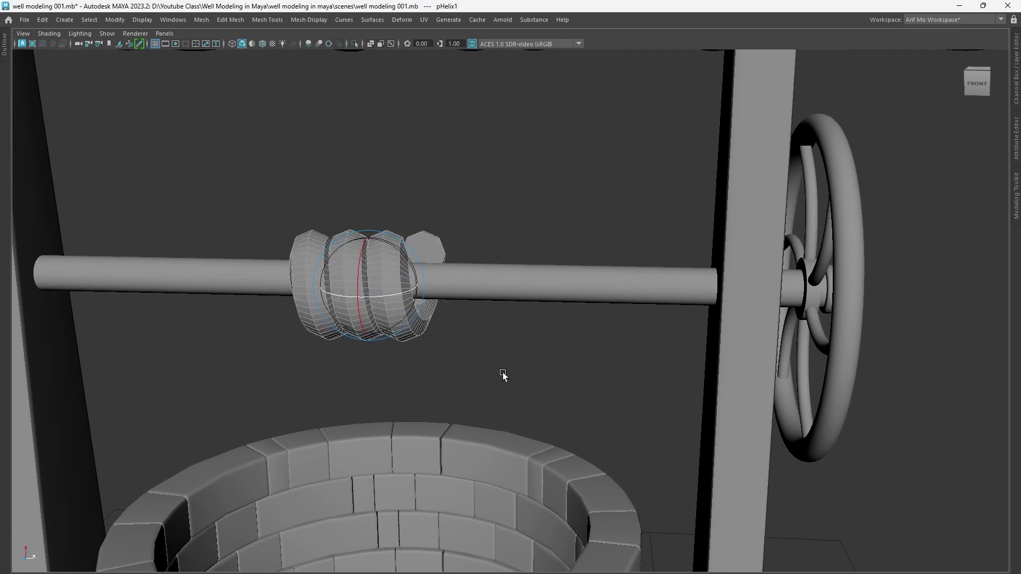
Step: Raise the helix Height, add coils and thin its Radius toward 0.13
key("t")
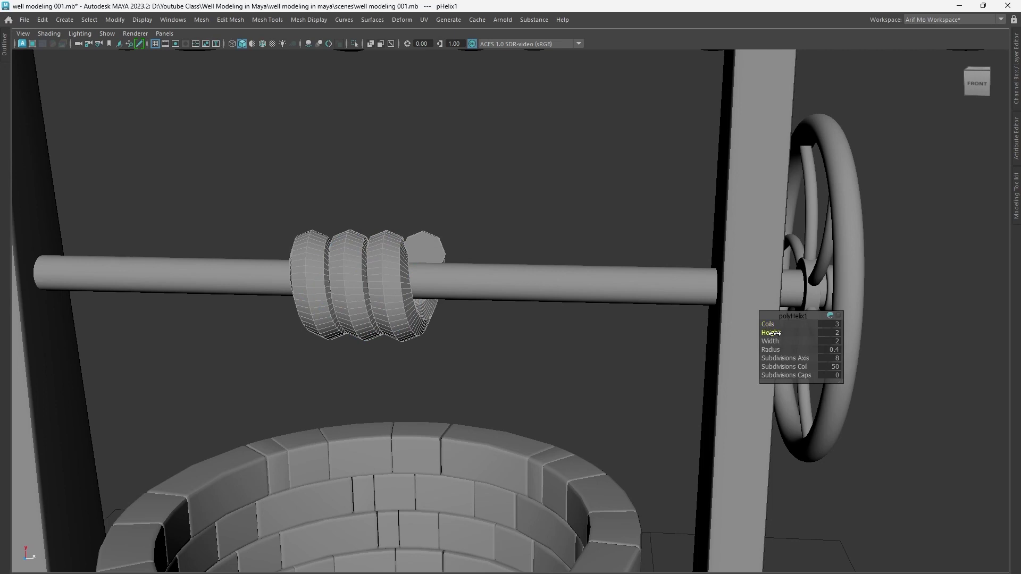
mouse_move(771, 333)
left_mouse_down()
mouse_move(786, 333)
mouse_move(771, 342)
left_mouse_up()
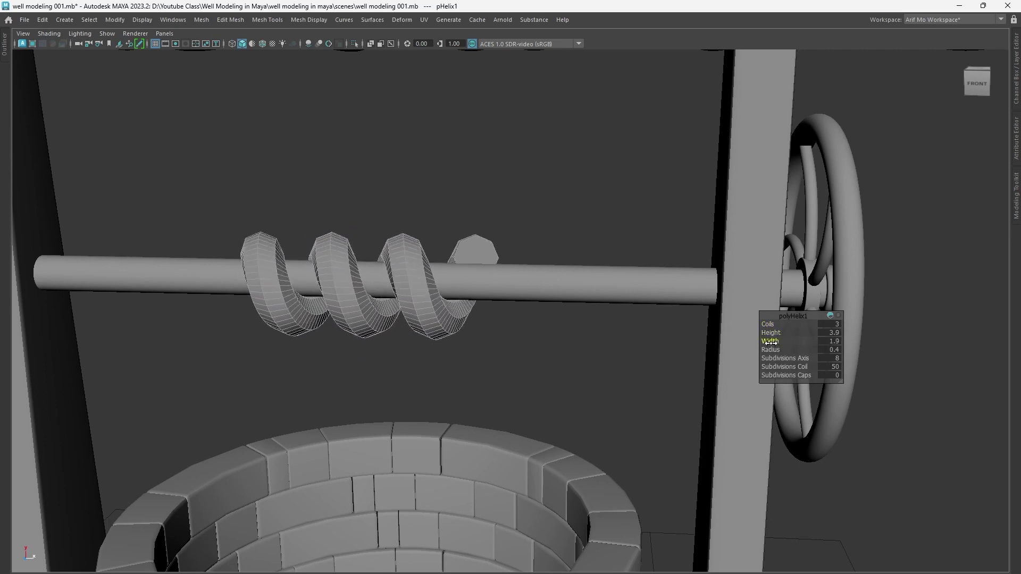
left_click_drag(768, 324, 799, 328)
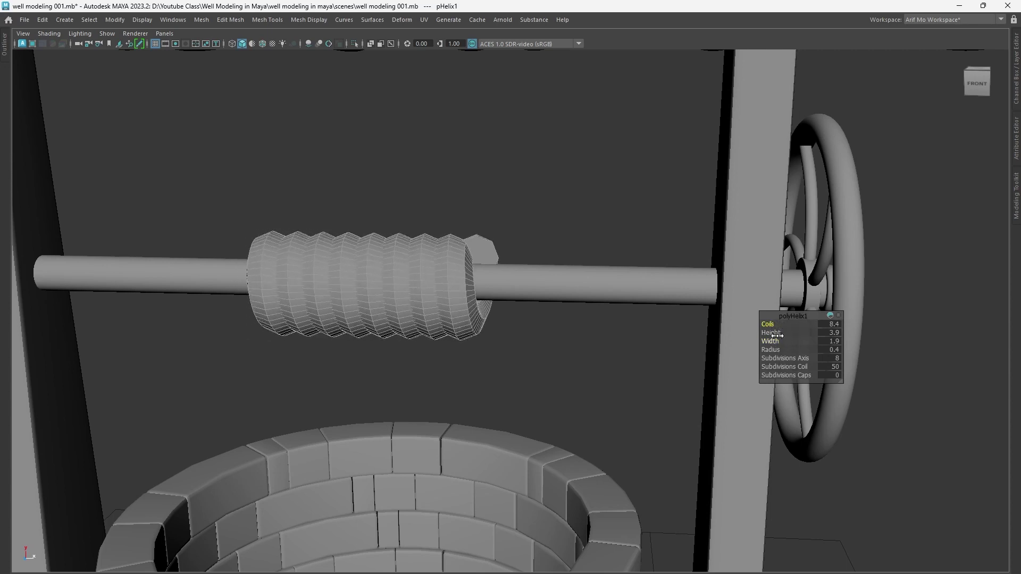
left_click_drag(772, 350, 775, 351)
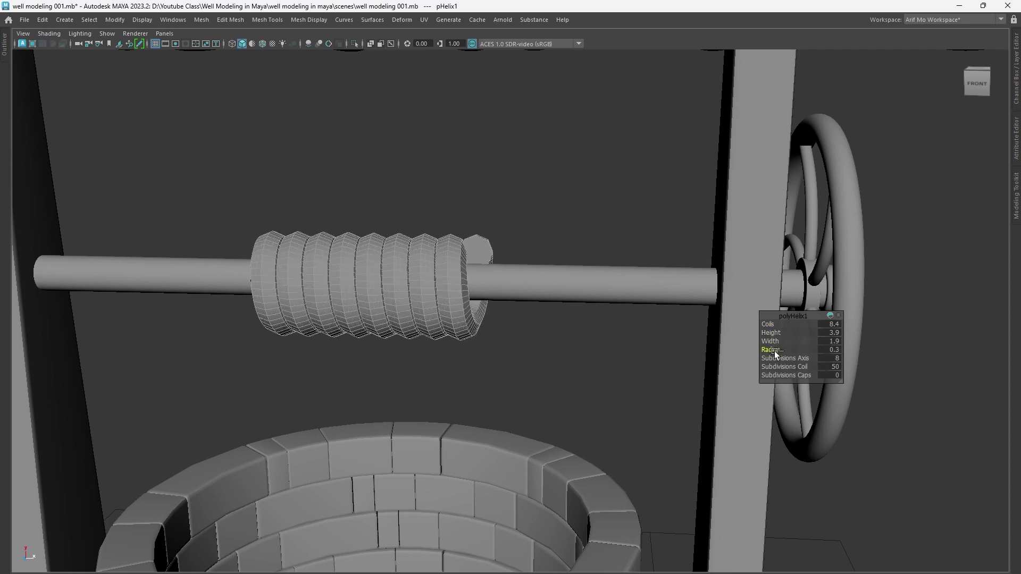
left_click_drag(772, 350, 762, 351)
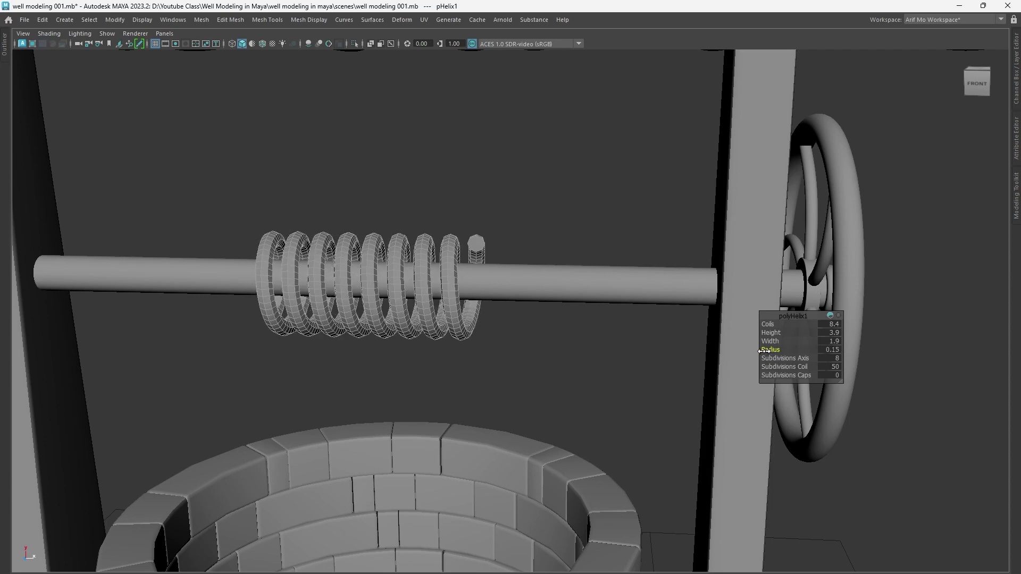
Step: Increase the helix to about 9.15 coils and check the rope-wrapped axle
right_click_drag(654, 420, 536, 408, "alt")
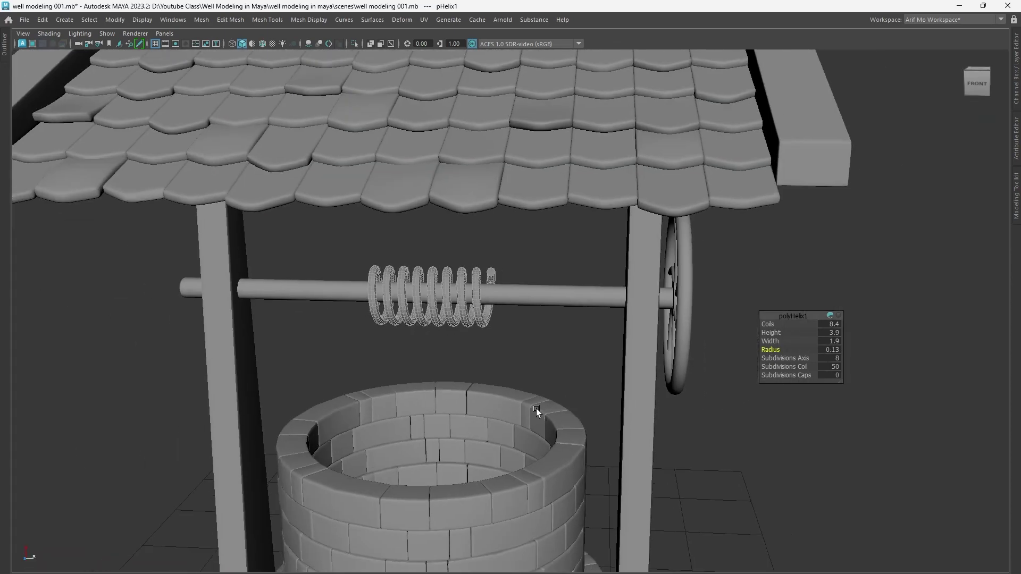
left_click_drag(536, 408, 501, 406, "alt")
mouse_move(501, 406)
right_mouse_down("alt")
mouse_move(647, 446)
mouse_move(626, 426)
right_mouse_up("alt")
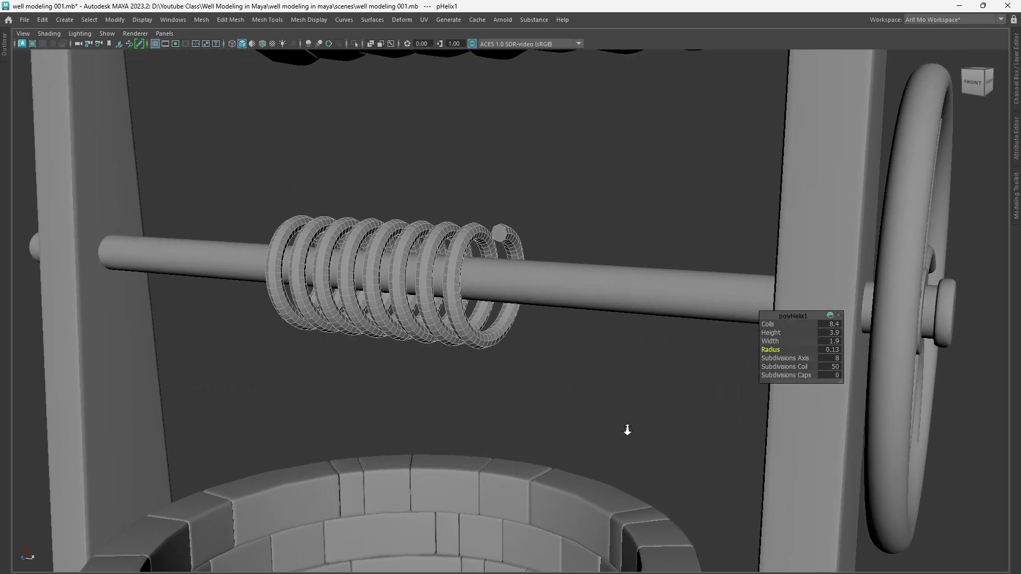
left_click_drag(626, 425, 645, 437, "alt")
right_click_drag(645, 438, 782, 334, "alt")
mouse_move(765, 323)
left_mouse_down()
mouse_move(801, 338)
mouse_move(719, 334)
mouse_move(762, 342)
mouse_move(735, 346)
left_mouse_up()
right_click_drag(736, 346, 285, 354, "alt")
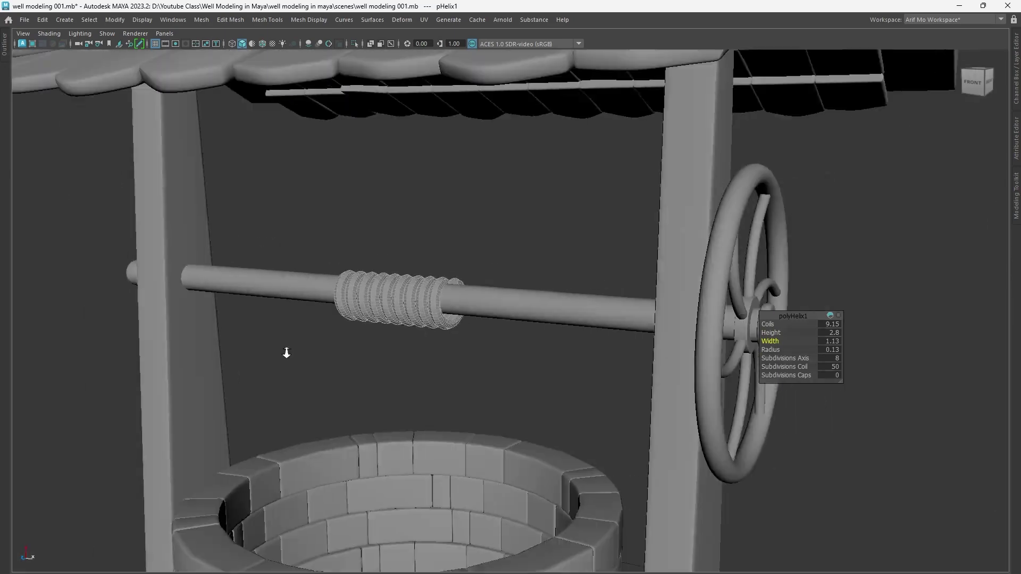
mouse_move(285, 354)
left_mouse_down("alt")
mouse_move(403, 353)
mouse_move(342, 369)
left_mouse_up("alt")
Step: Raise the helix slightly to centre it on the axle
scroll(342, 367, "up", 2)
right_click_drag(342, 366, 499, 410, "alt")
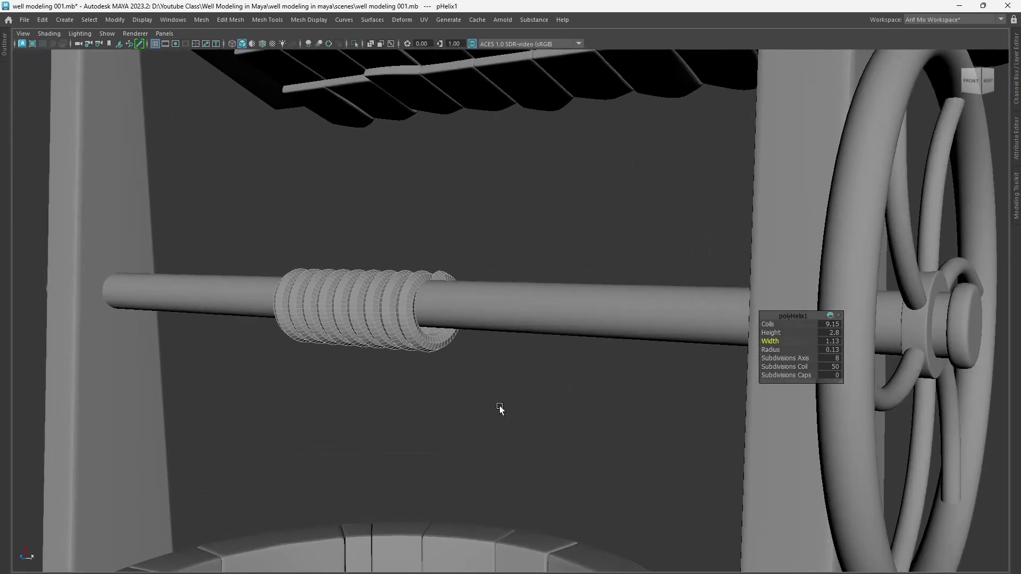
left_click_drag(499, 410, 569, 410, "alt")
key("w")
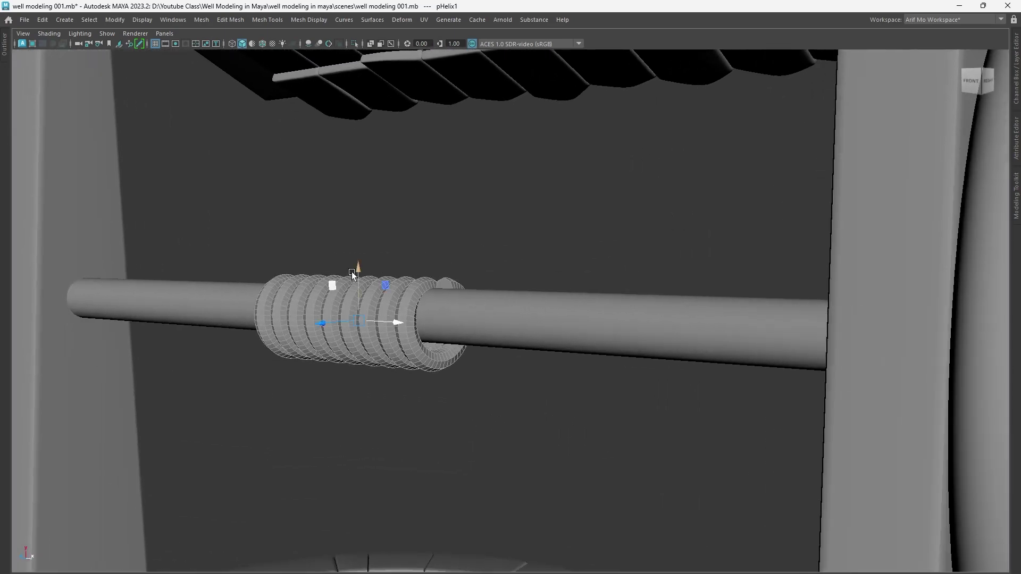
left_click_drag(352, 273, 352, 262)
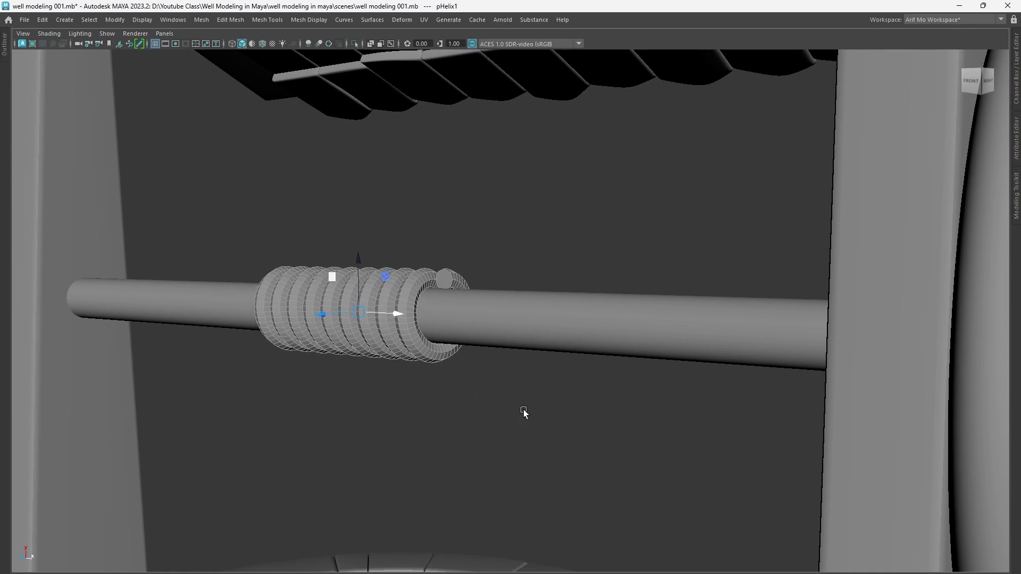
Step: Shrink the helix Width to 0.91, compress its Height and trim Coils to about 10.23
key("t")
left_click_drag(769, 341, 757, 343)
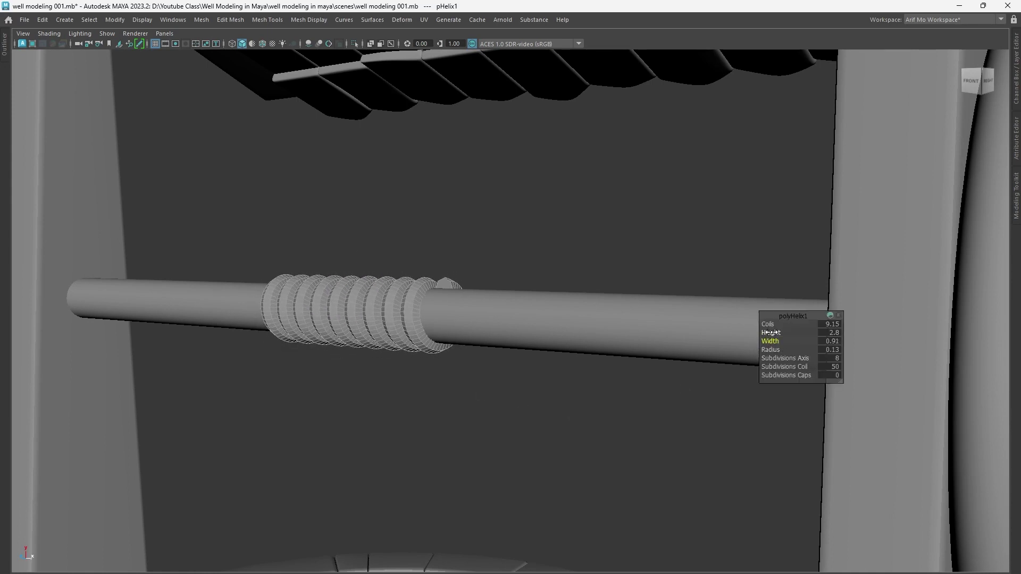
mouse_move(772, 332)
left_mouse_down()
mouse_move(744, 335)
mouse_move(809, 328)
mouse_move(843, 340)
left_mouse_up()
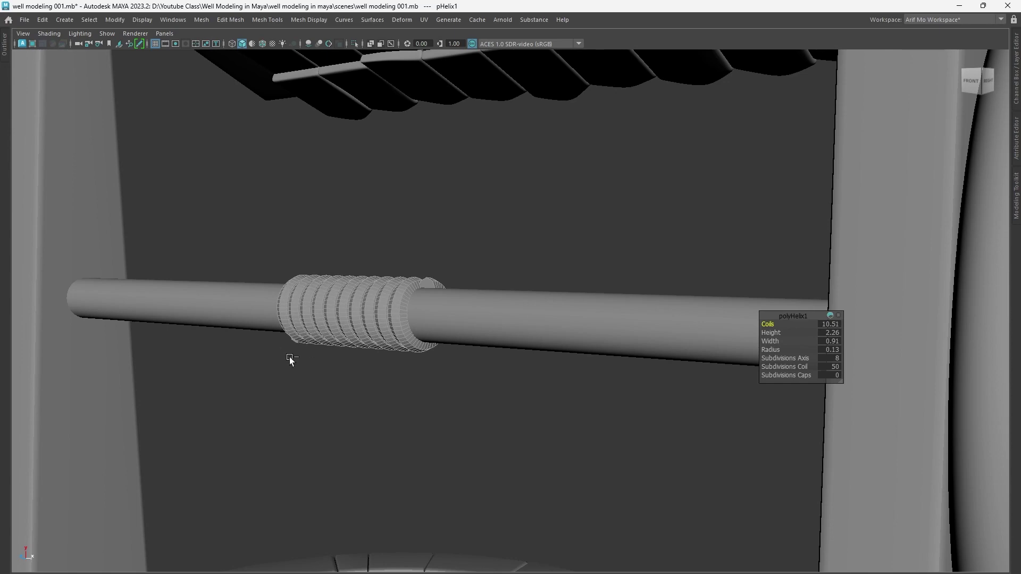
left_click_drag(769, 323, 764, 325)
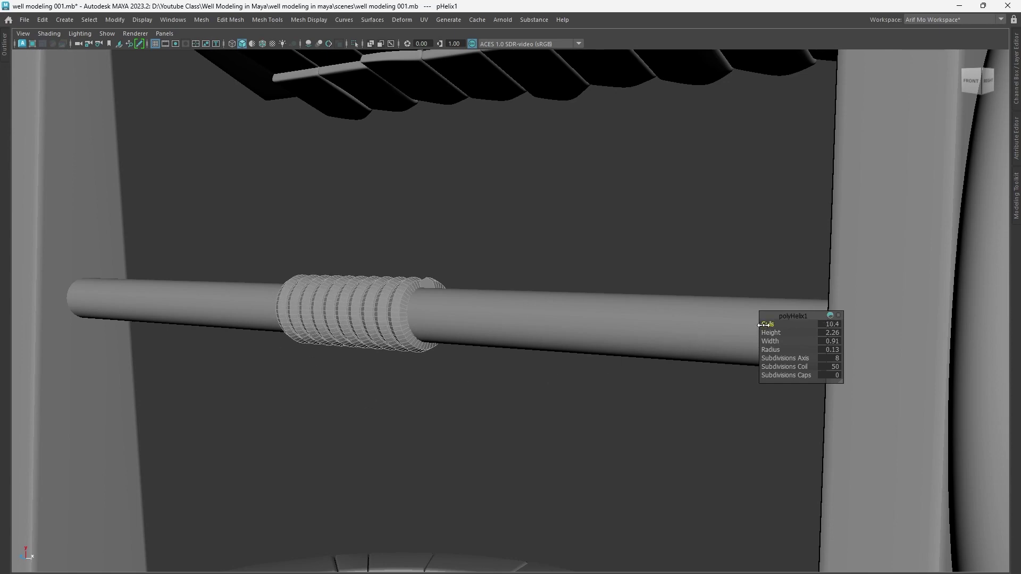
mouse_move(594, 445)
left_mouse_down("alt")
mouse_move(581, 457)
mouse_move(488, 456)
mouse_move(457, 440)
mouse_move(482, 424)
mouse_move(583, 479)
mouse_move(399, 422)
left_mouse_up("alt")
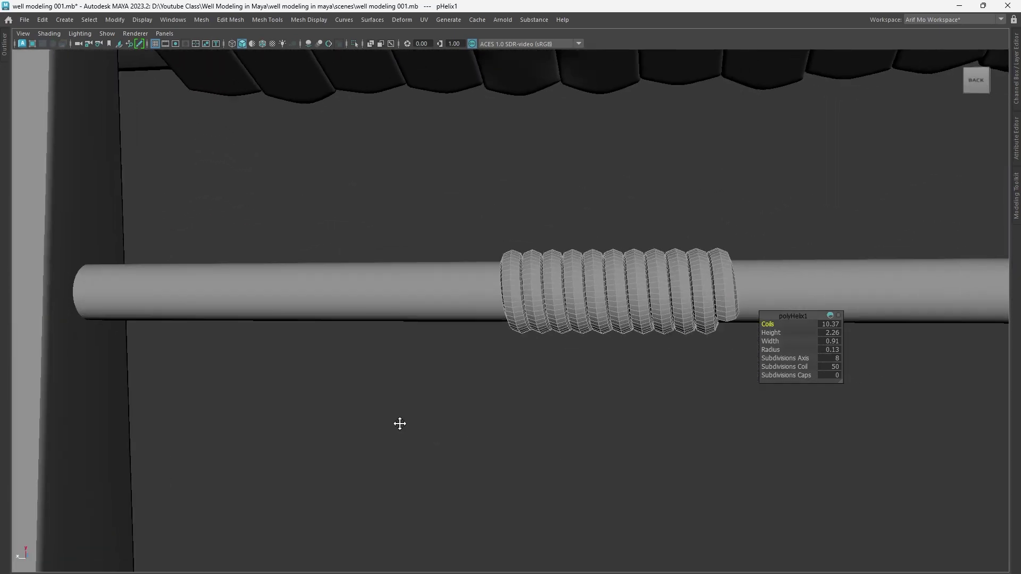
right_click_drag(399, 421, 732, 367, "alt")
left_click_drag(761, 327, 759, 326)
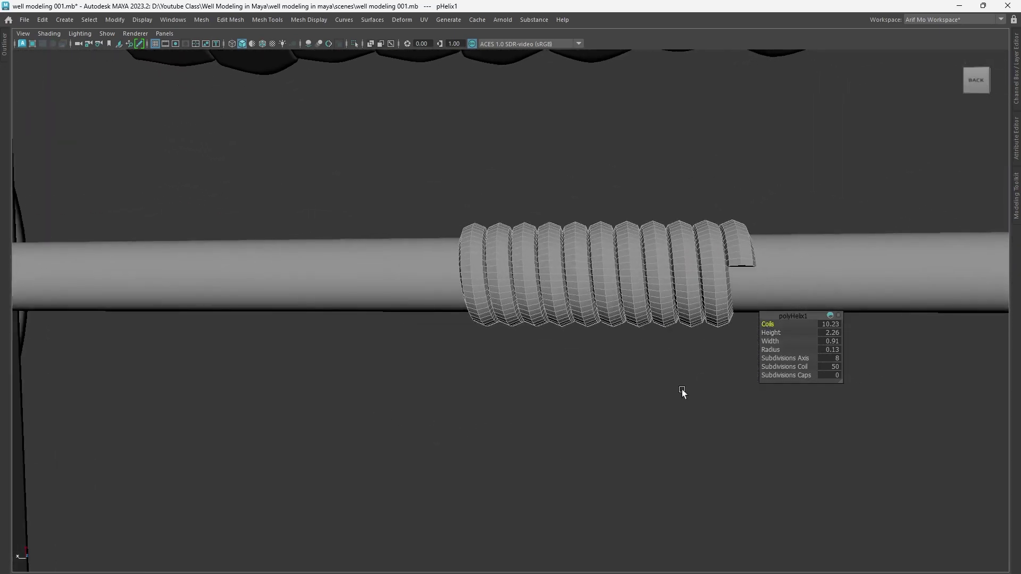
Step: Set the helix to 11.31 coils, height 2.23, width 0.9 and radius 0.08
right_click_drag(682, 392, 636, 403, "alt")
left_click_drag(637, 404, 691, 420, "alt")
right_click_drag(691, 420, 734, 438, "alt")
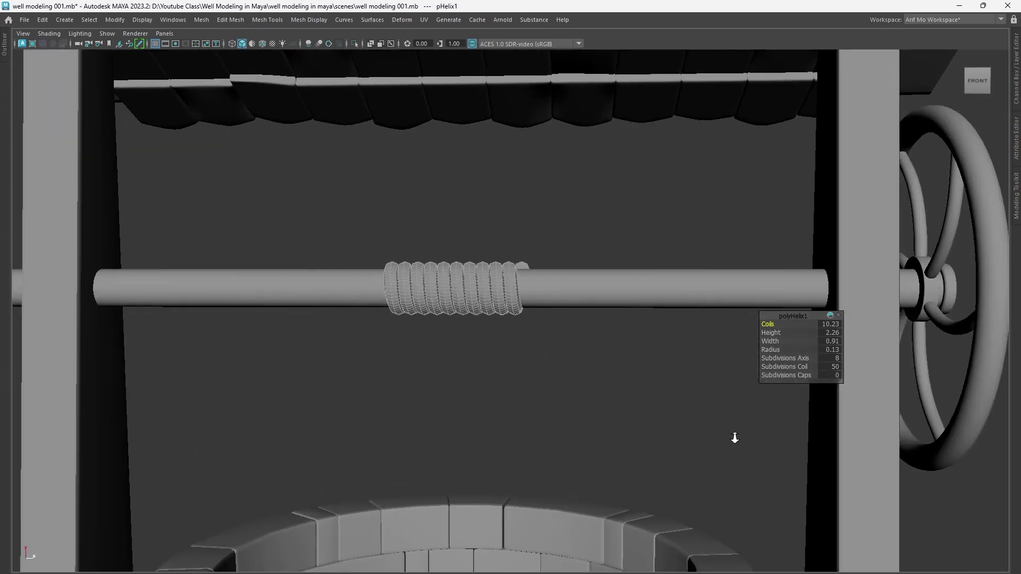
scroll(600, 389, "up", 2)
scroll(604, 399, "up", 1)
scroll(604, 398, "up", 2)
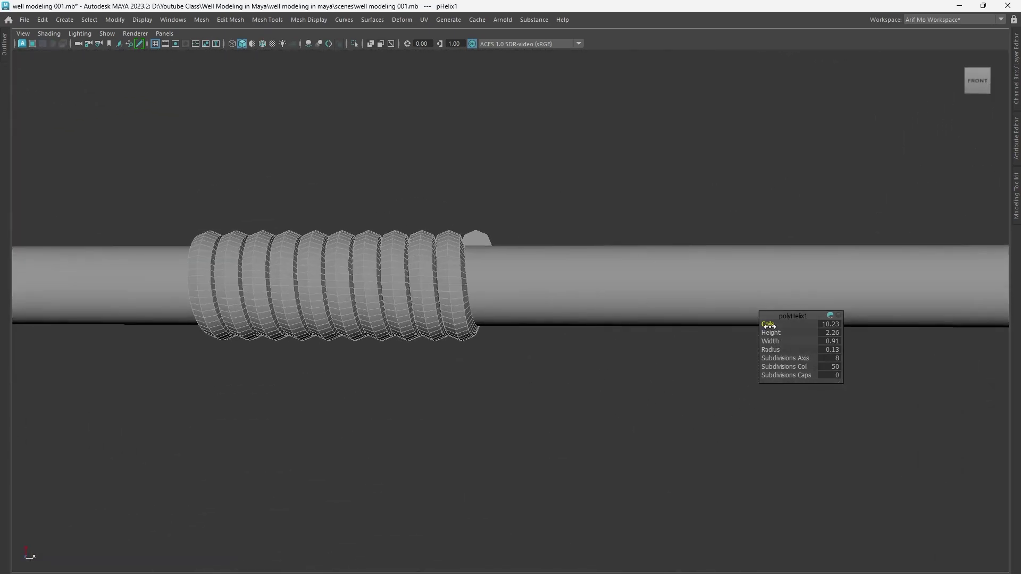
mouse_move(769, 325)
left_mouse_down()
mouse_move(832, 326)
mouse_move(827, 334)
left_mouse_up()
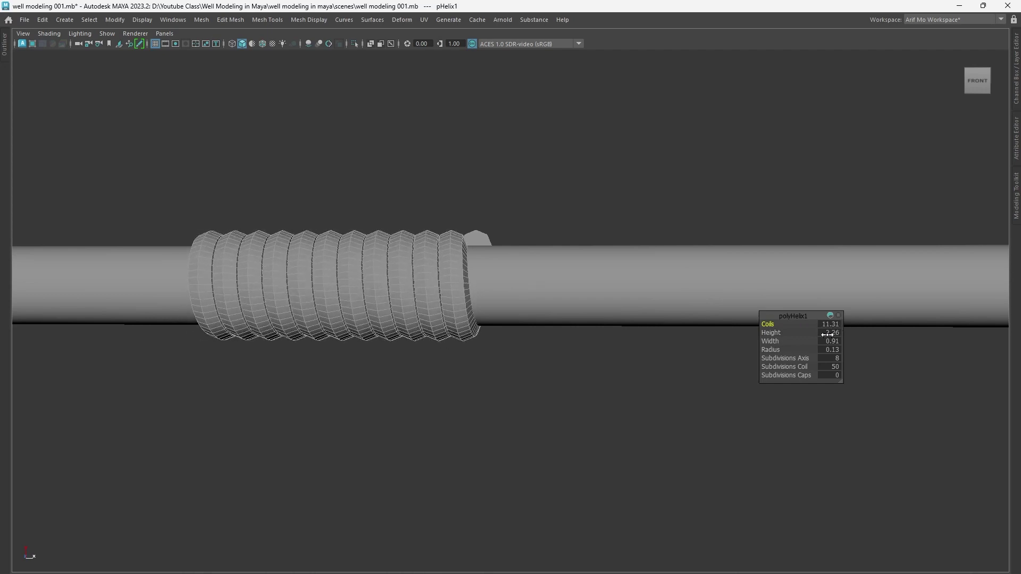
left_click_drag(674, 451, 654, 450, "alt")
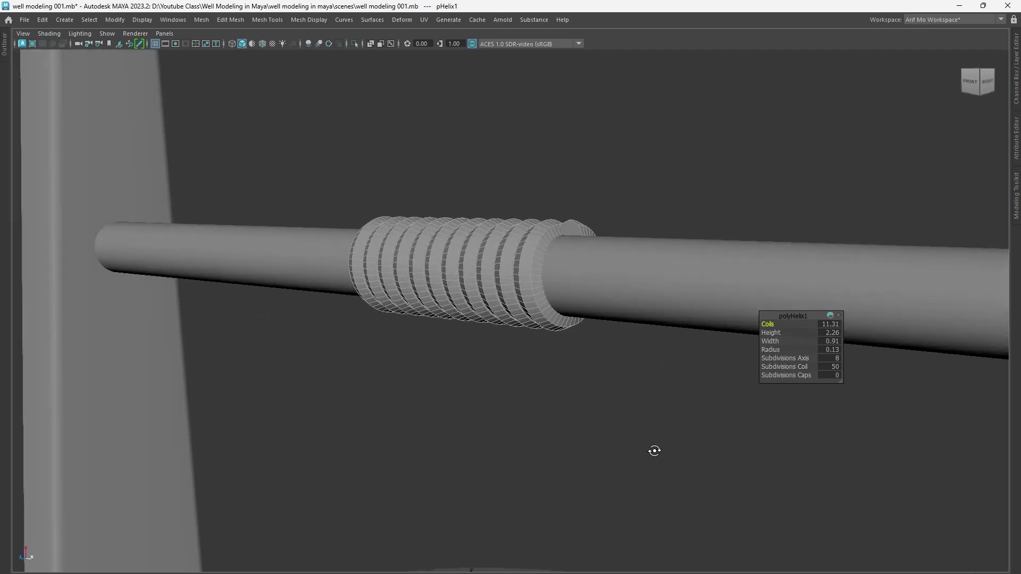
left_click(778, 333)
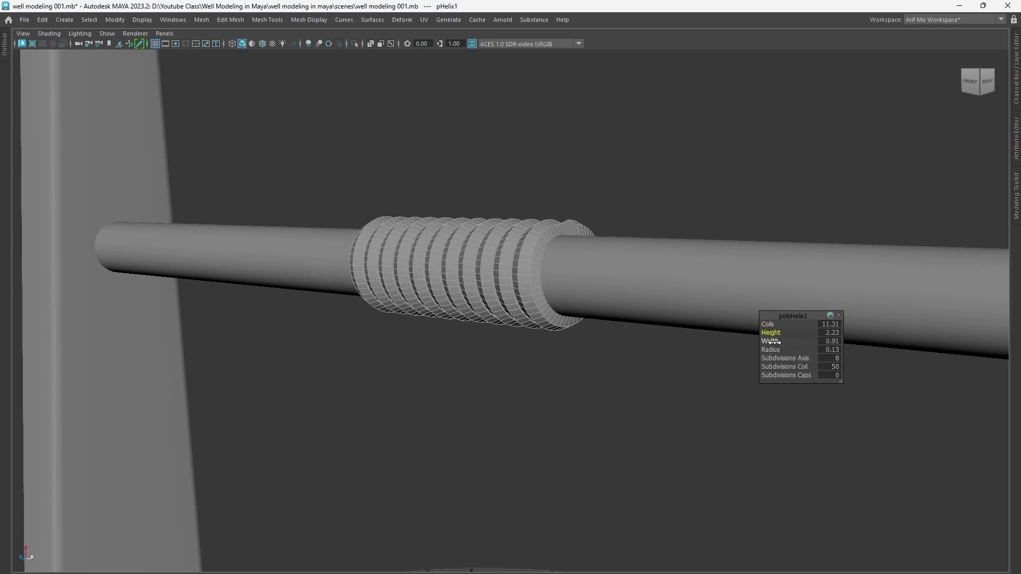
left_click_drag(773, 341, 785, 343)
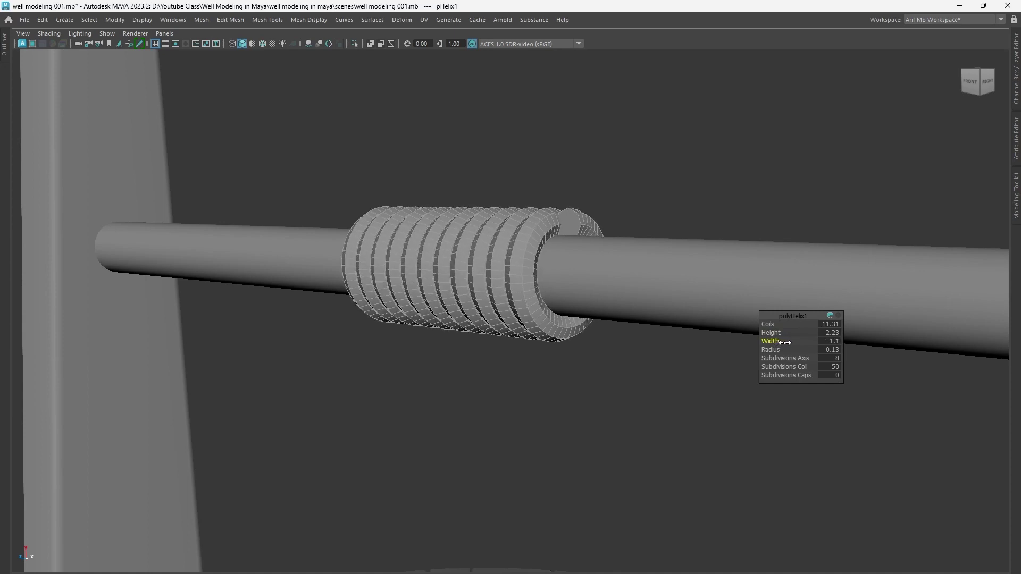
left_click_drag(772, 349, 765, 341)
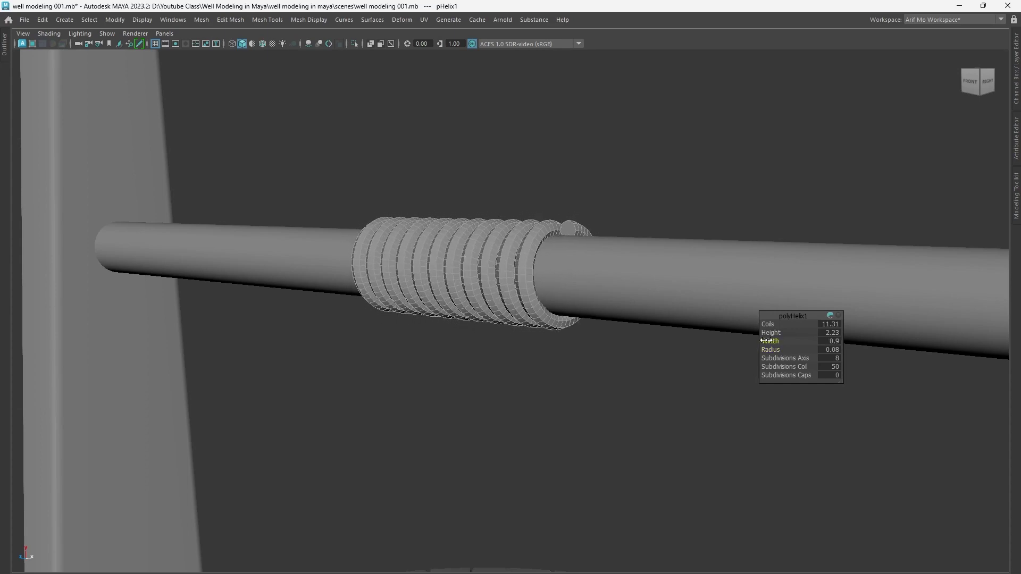
scroll(387, 353, "down", 10)
mouse_move(387, 352)
left_mouse_down("alt")
mouse_move(349, 371)
mouse_move(234, 381)
mouse_move(558, 380)
mouse_move(360, 371)
mouse_move(278, 388)
mouse_move(524, 382)
left_mouse_up("alt")
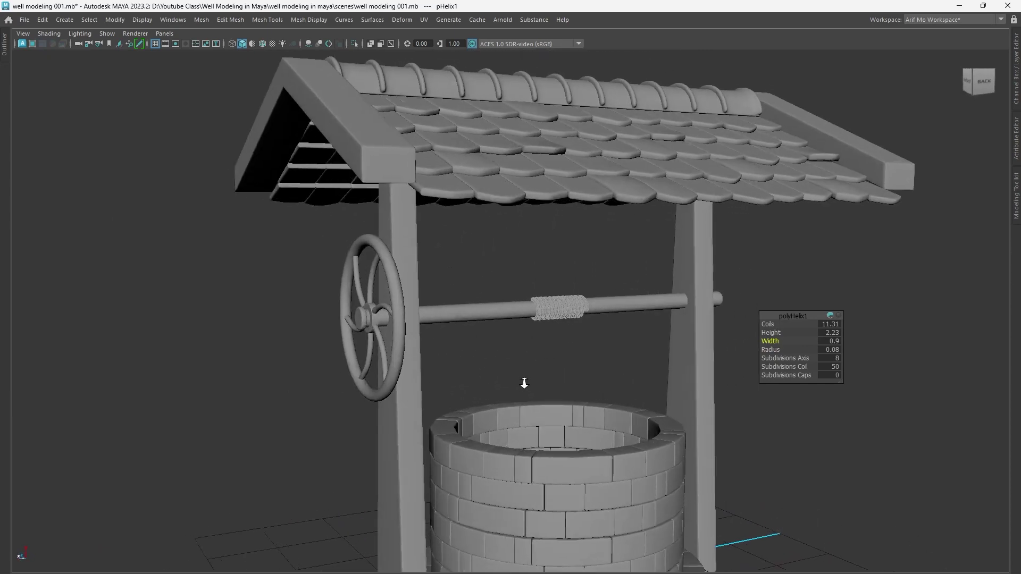
Step: Orbit and zoom in close to view the helix coil on the crank axle from below
scroll(747, 462, "up", 10)
scroll(841, 458, "down", 3)
scroll(663, 407, "down", 3)
mouse_move(663, 408)
left_mouse_down("alt")
mouse_move(549, 408)
mouse_move(564, 409)
left_mouse_up("alt")
scroll(476, 357, "down", 2)
scroll(726, 454, "up", 5)
mouse_move(727, 454)
left_mouse_down("alt")
mouse_move(786, 488)
mouse_move(557, 425)
mouse_move(645, 464)
mouse_move(636, 437)
mouse_move(704, 429)
left_mouse_up("alt")
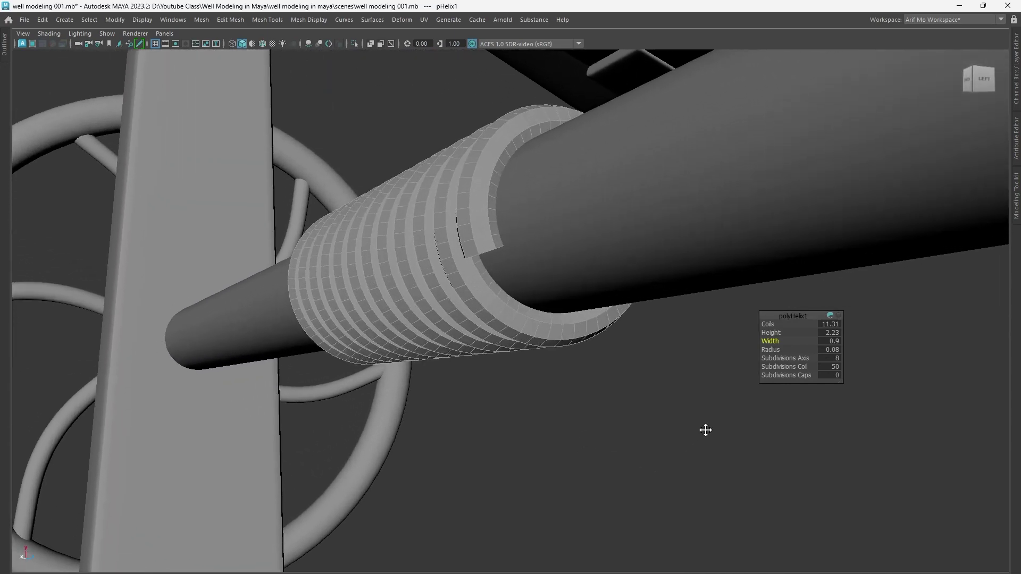
scroll(600, 405, "up", 3)
mouse_move(601, 404)
left_mouse_down("alt")
mouse_move(592, 387)
mouse_move(711, 437)
left_mouse_up("alt")
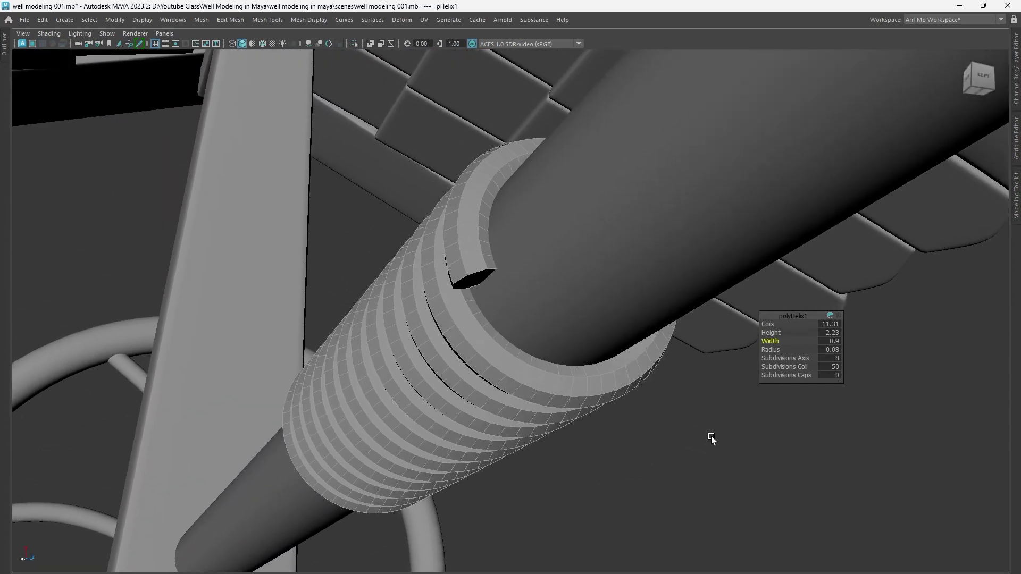
Step: Switch the helix into component editing, then back to Object Mode from the marking menu
right_click_drag(475, 285, 476, 302)
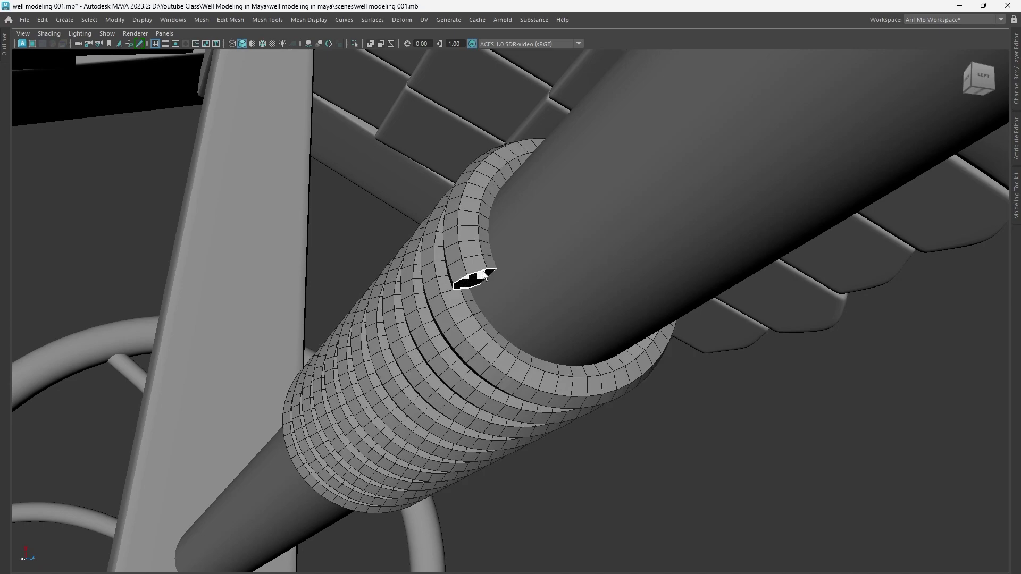
mouse_move(476, 320)
left_mouse_down("alt")
mouse_move(300, 353)
mouse_move(540, 413)
left_mouse_up("alt")
scroll(516, 421, "down", 2)
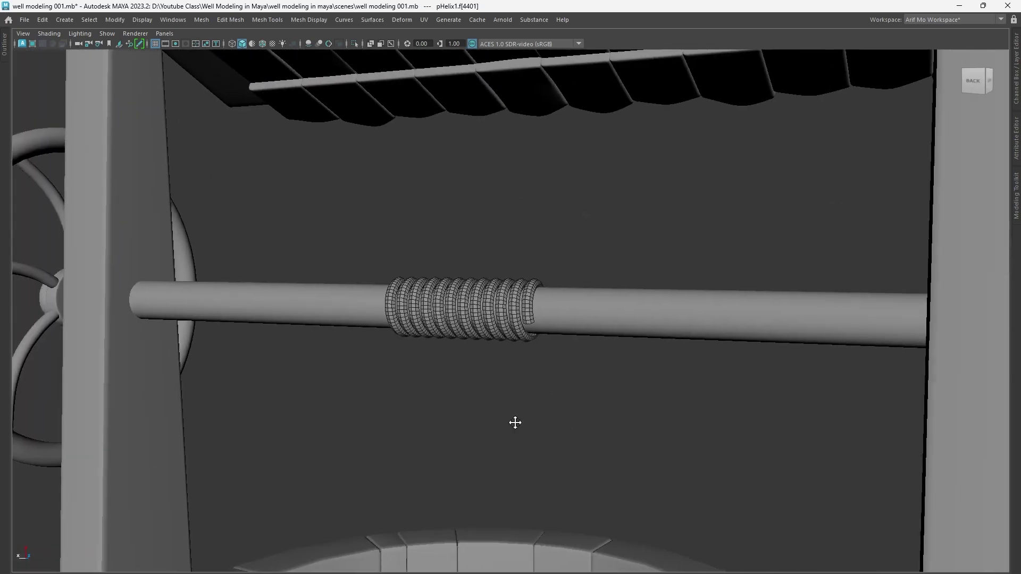
scroll(440, 329, "up", 3)
right_click_drag(441, 329, 447, 282)
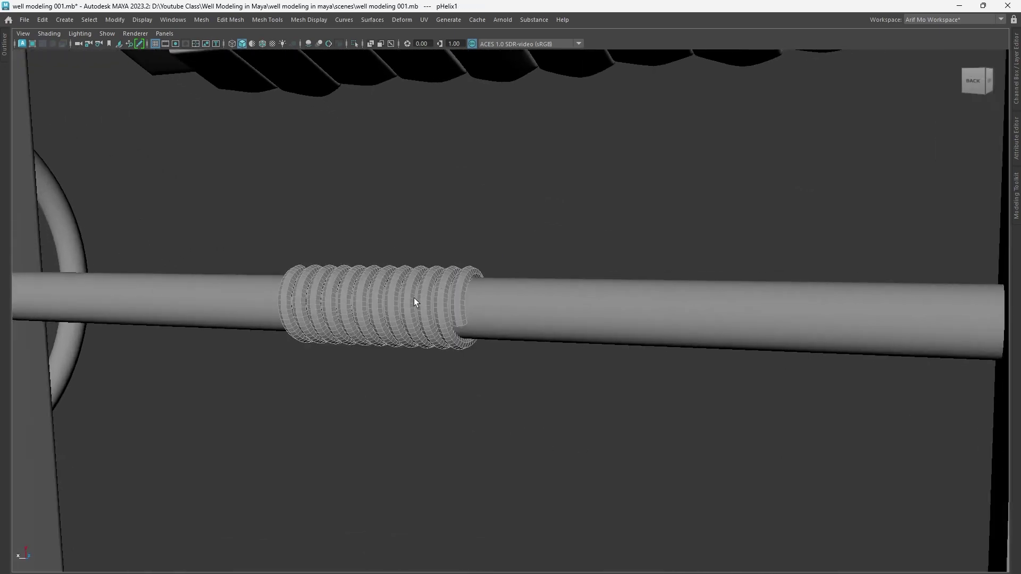
left_click(373, 310)
Step: Rotate the helix slightly around the axle with the rotate manipulator, then zoom in on it
left_click_drag(373, 310, 358, 286)
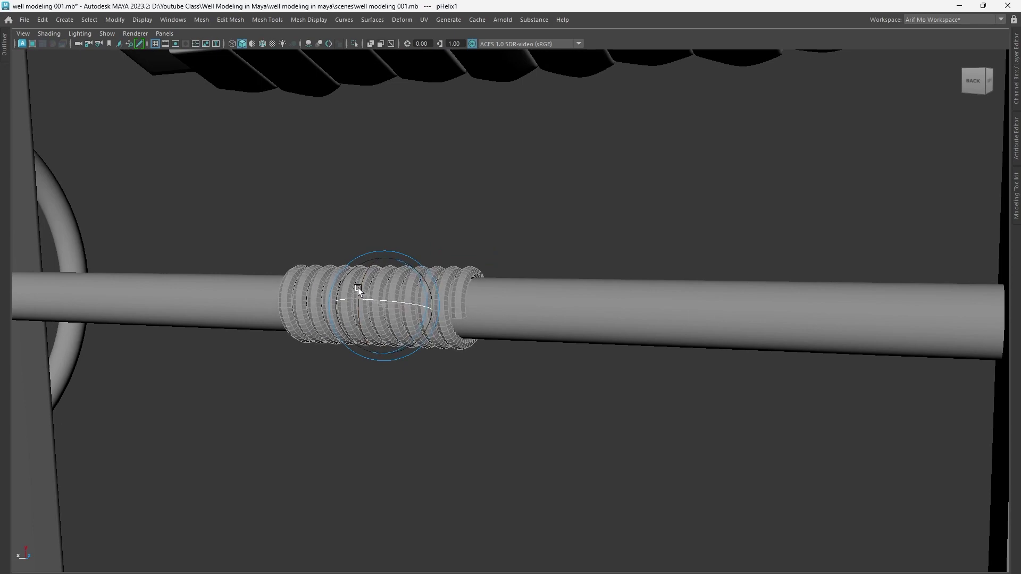
scroll(485, 372, "down", 5)
mouse_move(485, 372)
left_mouse_down("alt")
mouse_move(385, 369)
mouse_move(463, 372)
mouse_move(478, 363)
left_mouse_up("alt")
scroll(478, 363, "up", 5)
scroll(531, 414, "up", 3)
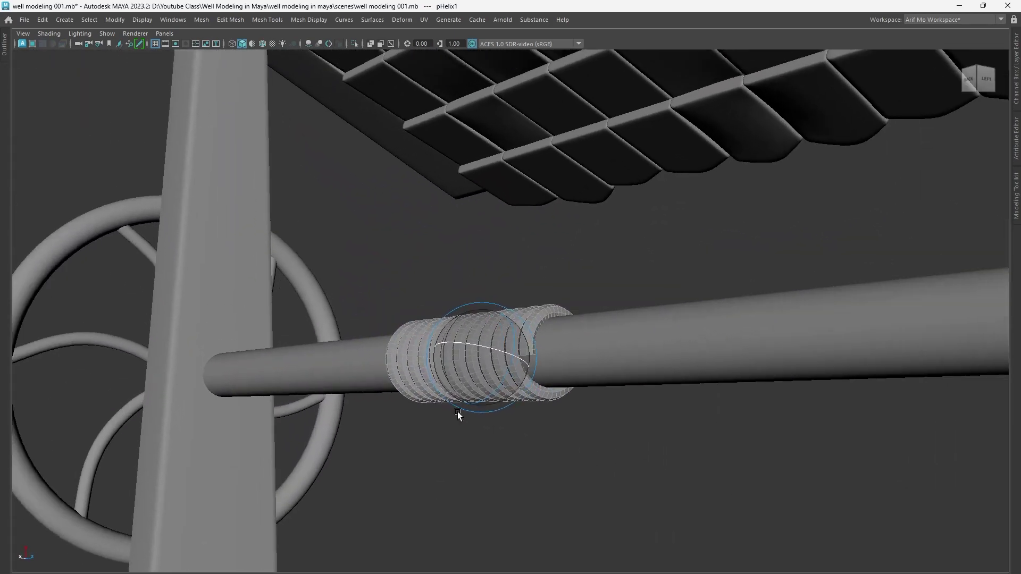
mouse_move(458, 413)
left_mouse_down("alt")
mouse_move(687, 464)
mouse_move(719, 424)
left_mouse_up("alt")
scroll(585, 372, "up", 2)
Step: Extrude the helix's end face straight down into the well as a hanging rope strand
right_click_drag(549, 340, 546, 300)
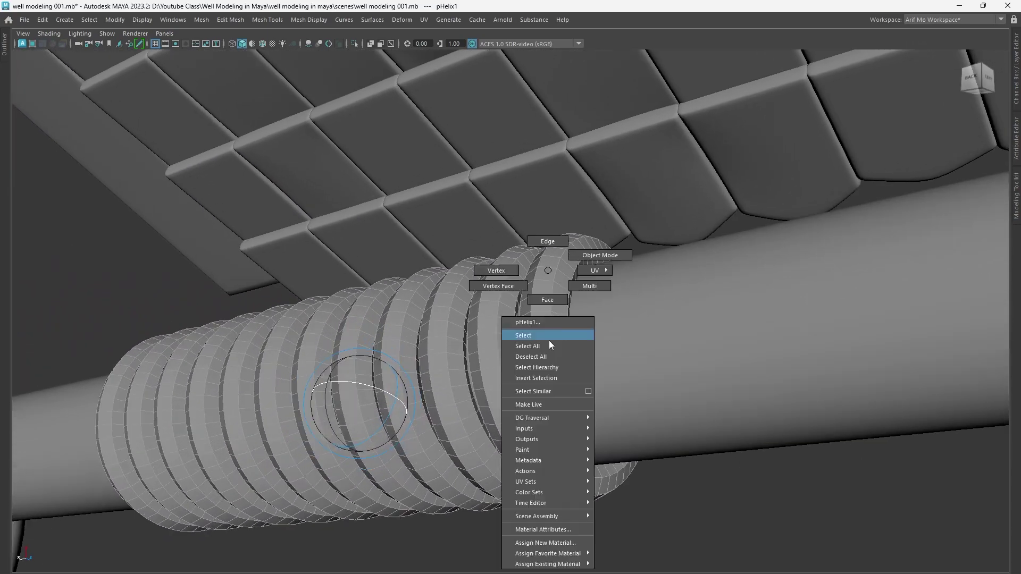
left_click(546, 380)
key("f")
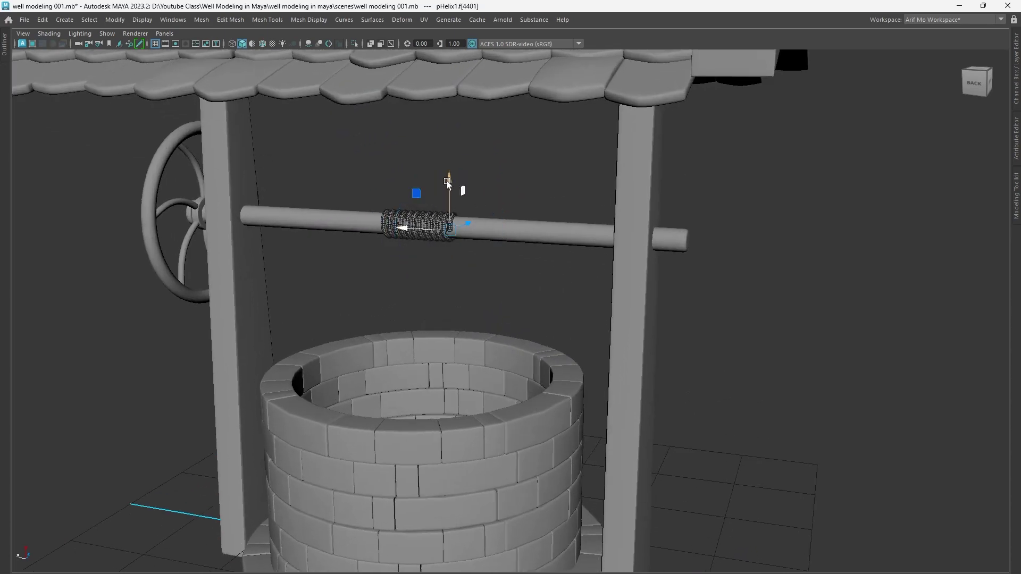
right_click_drag(444, 439, 319, 387, "alt")
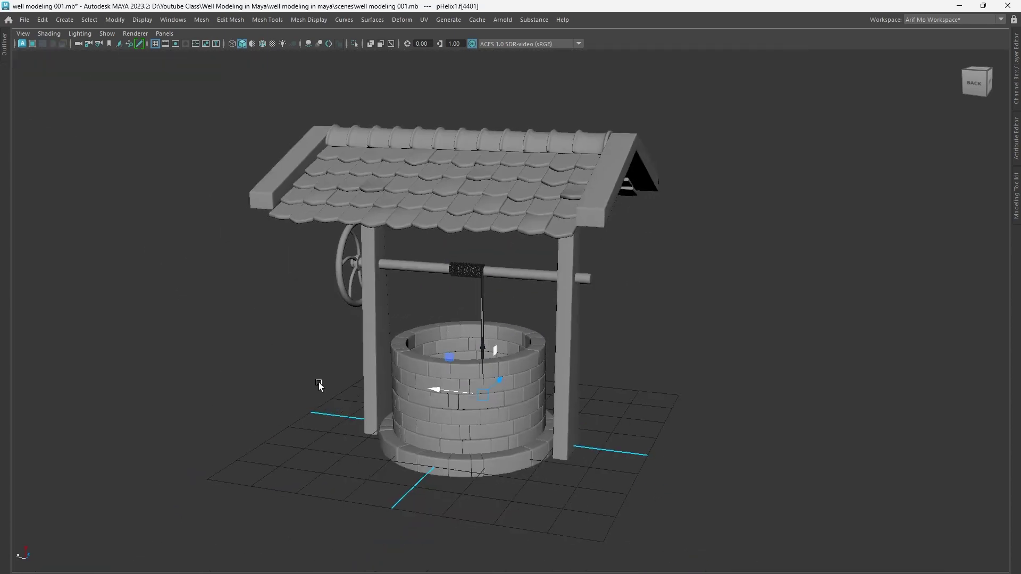
mouse_move(319, 387)
left_mouse_down("alt")
mouse_move(430, 400)
mouse_move(509, 381)
left_mouse_up("alt")
right_click_drag(510, 382, 755, 448, "alt")
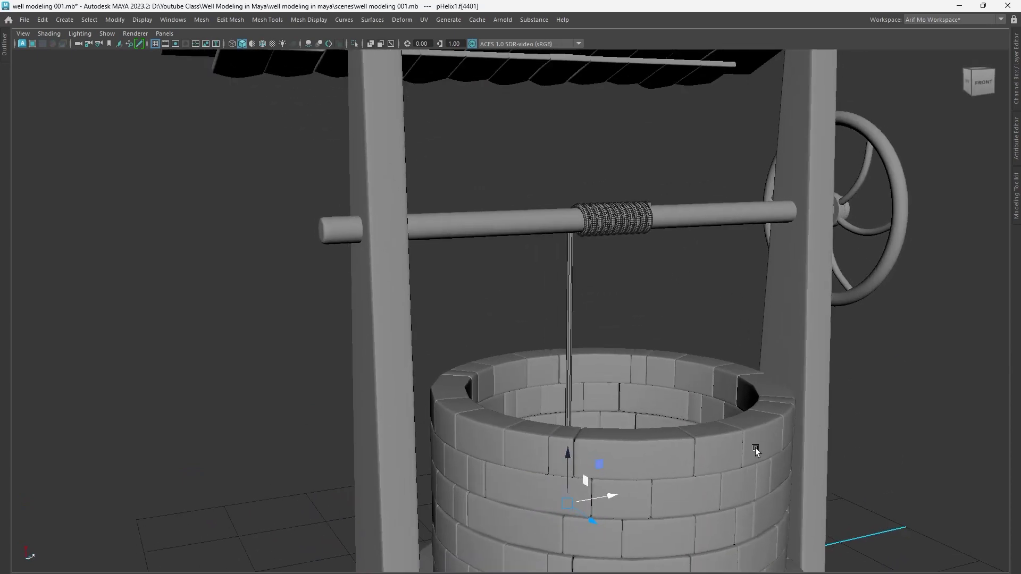
mouse_move(754, 448)
left_mouse_down("alt")
mouse_move(550, 438)
mouse_move(567, 428)
left_mouse_up("alt")
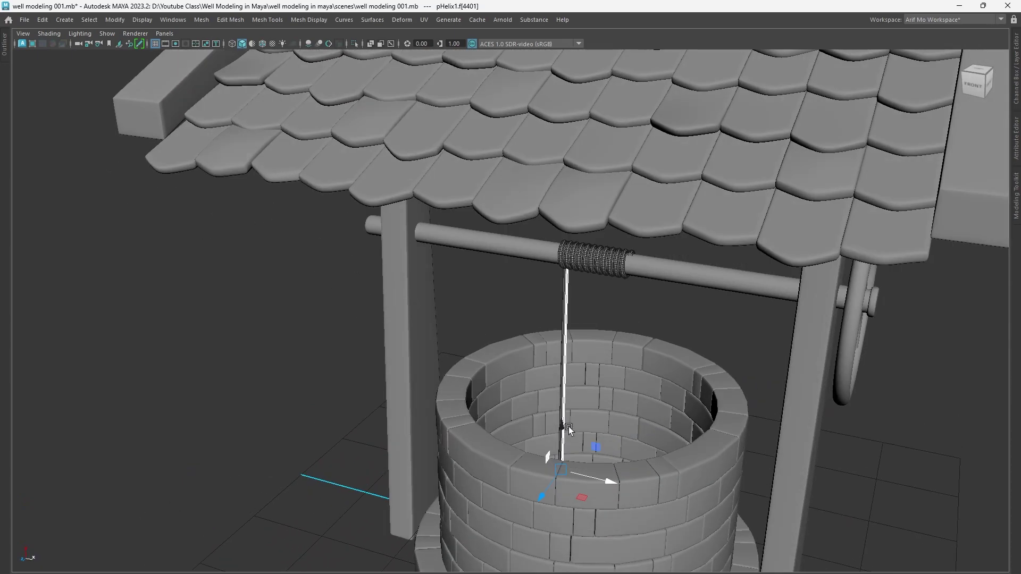
Step: Return the helix to Object Mode and slide the coiled rope right along the axle in X
right_click_drag(659, 455, 584, 425, "alt")
left_click_drag(585, 425, 691, 404, "alt")
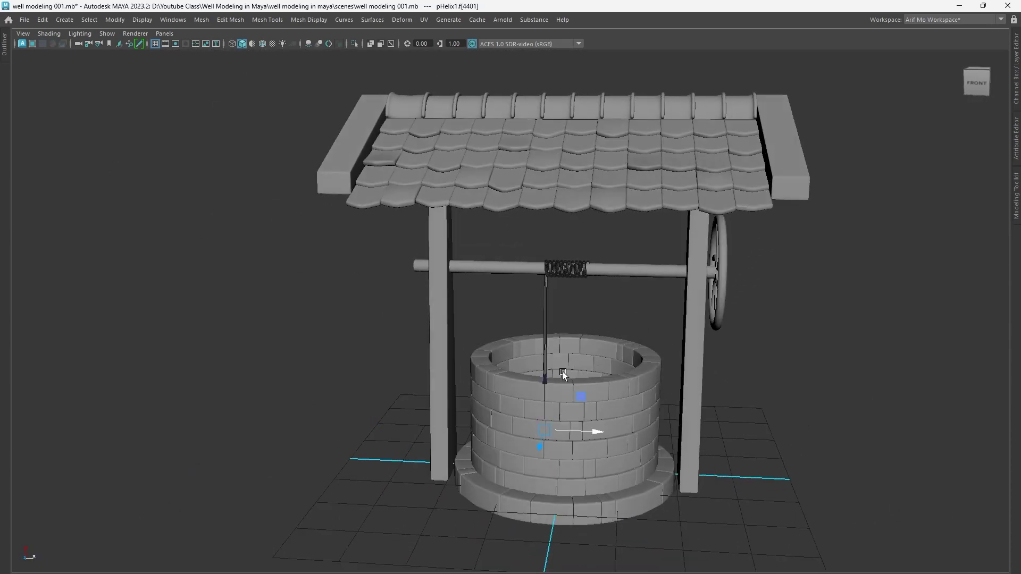
mouse_move(691, 404)
right_mouse_down("alt")
mouse_move(722, 391)
mouse_move(652, 376)
right_mouse_up("alt")
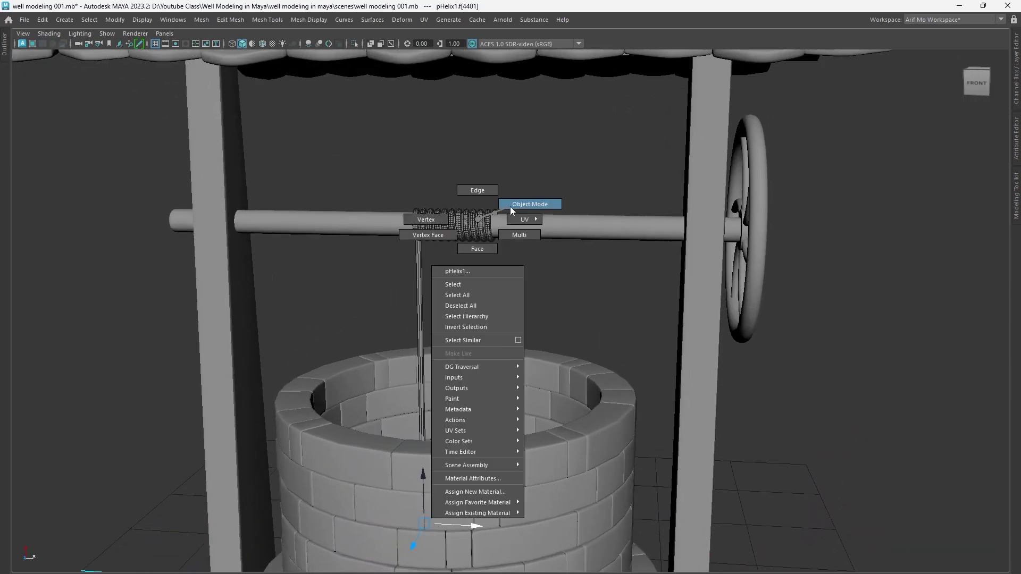
right_click_drag(478, 222, 526, 205)
left_click_drag(504, 227, 524, 228)
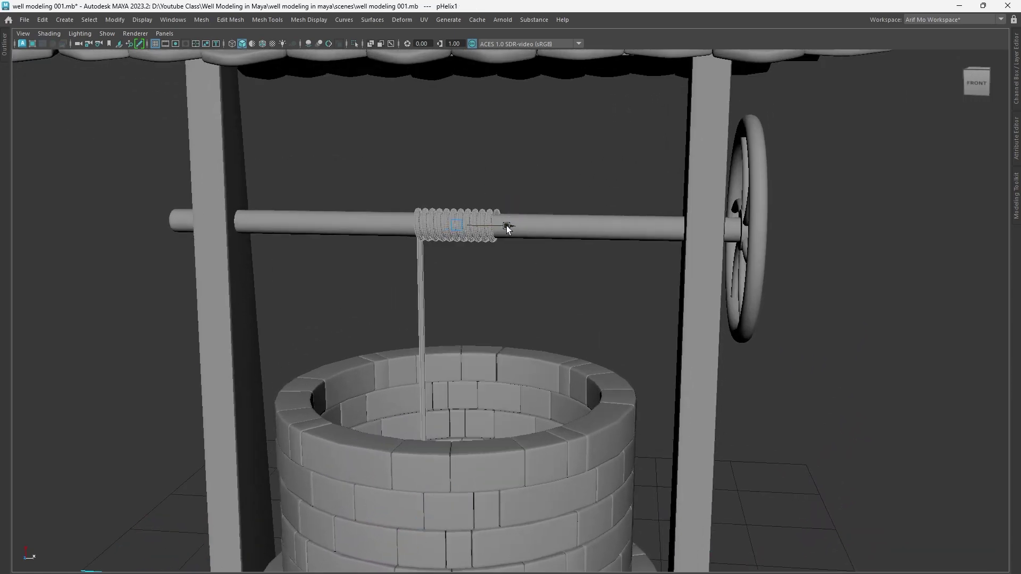
scroll(568, 367, "down", 5)
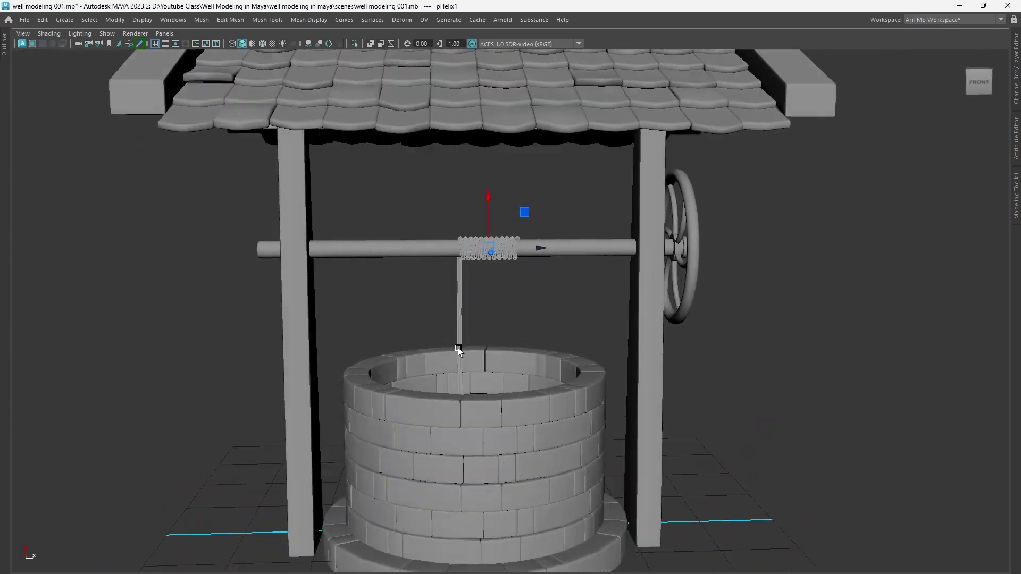
left_click_drag(568, 368, 455, 346, "alt")
scroll(456, 346, "up", 4)
scroll(538, 215, "up", 2)
left_click_drag(538, 215, 544, 216)
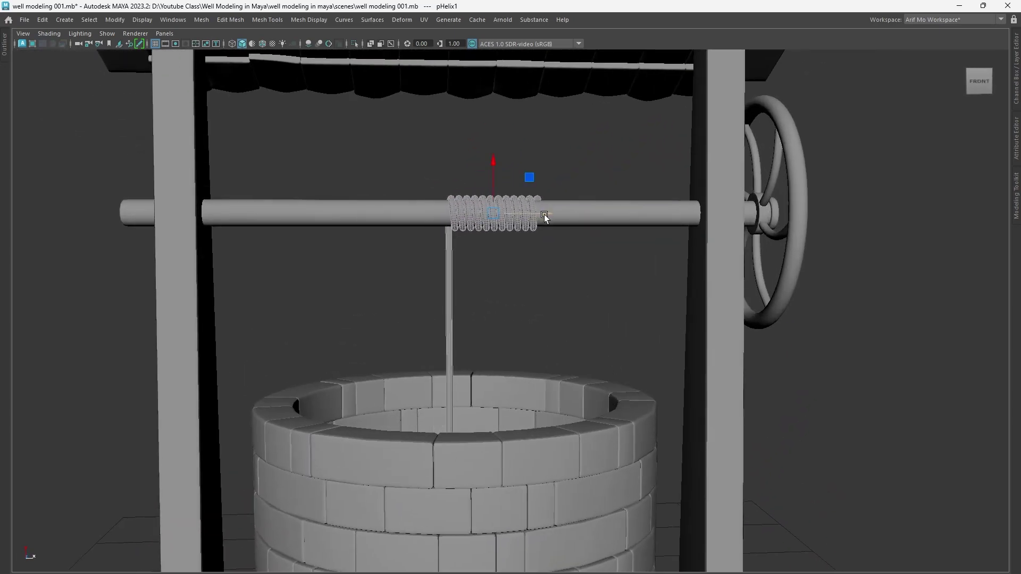